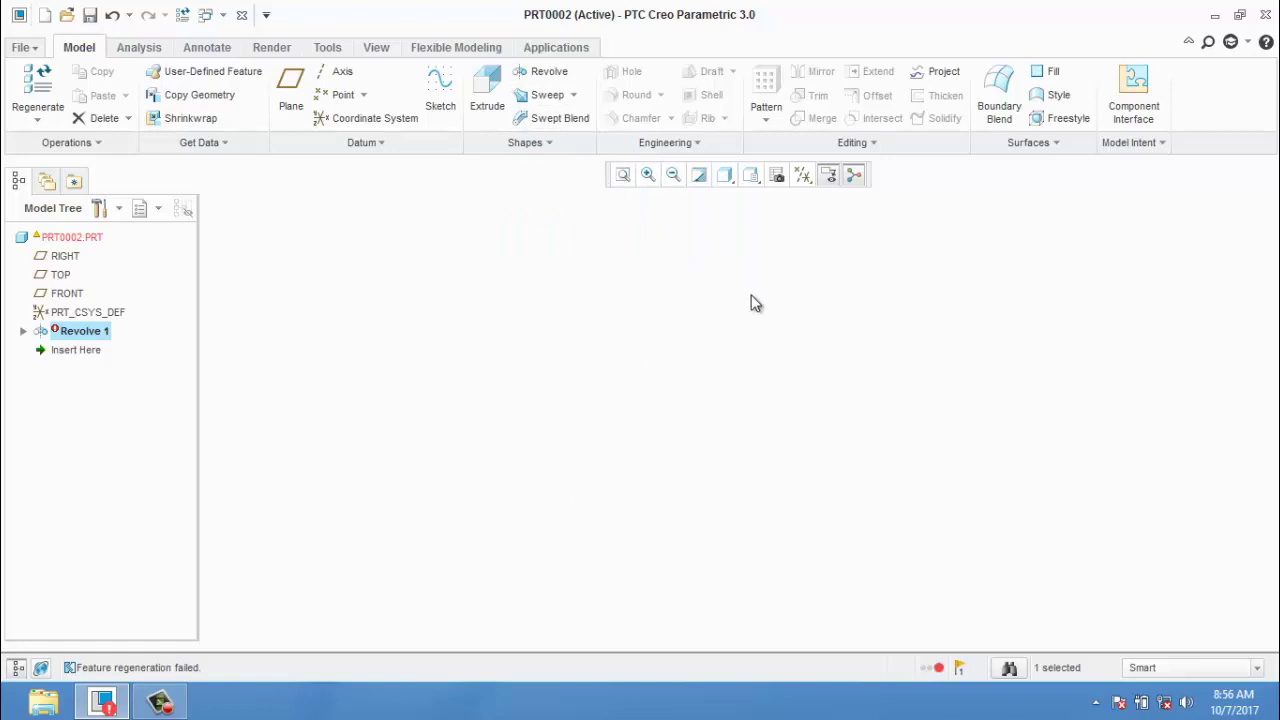
- Start a Revolve feature and define its internal sketch on the RIGHT plane
left_click(548, 72)
left_click(99, 143)
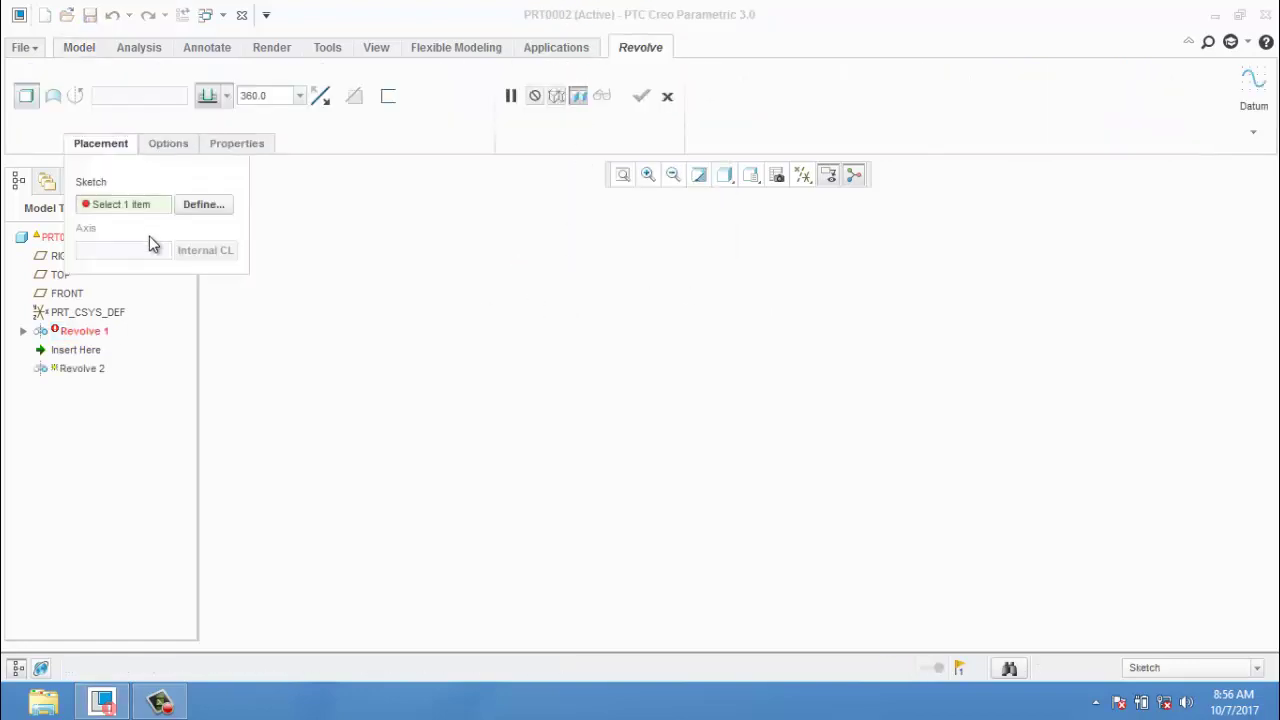
left_click(200, 205)
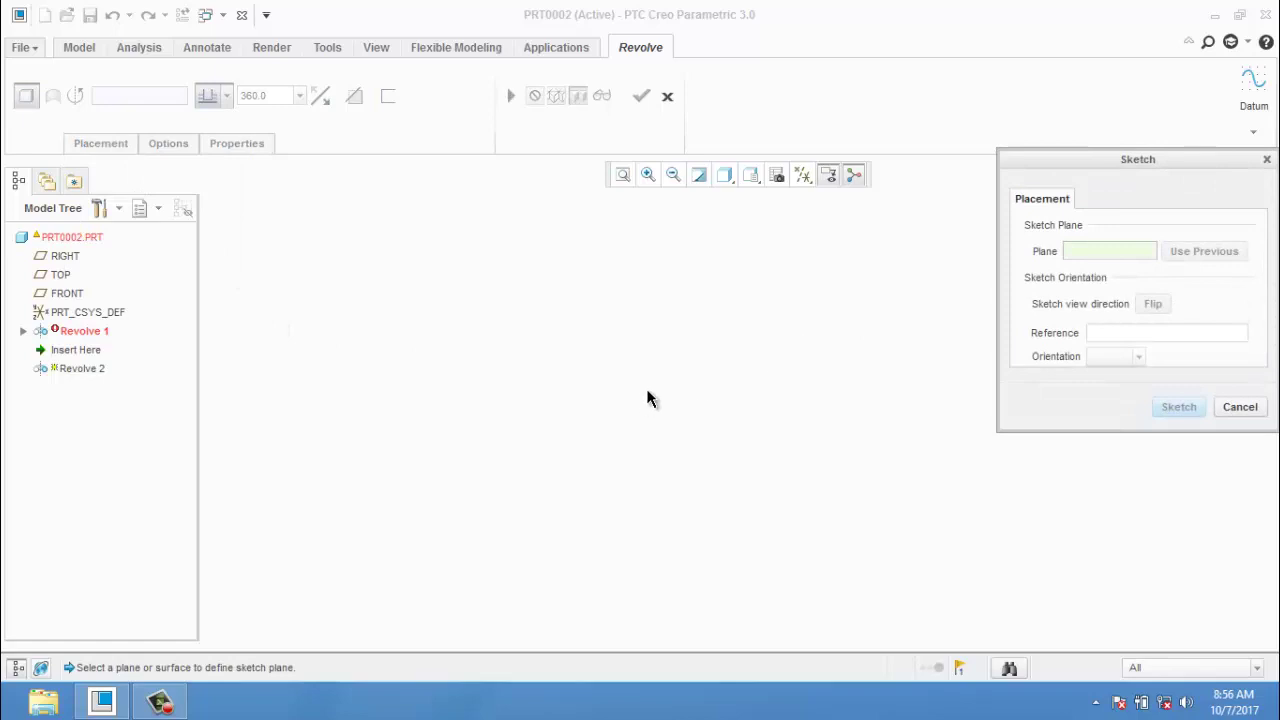
left_click(65, 256)
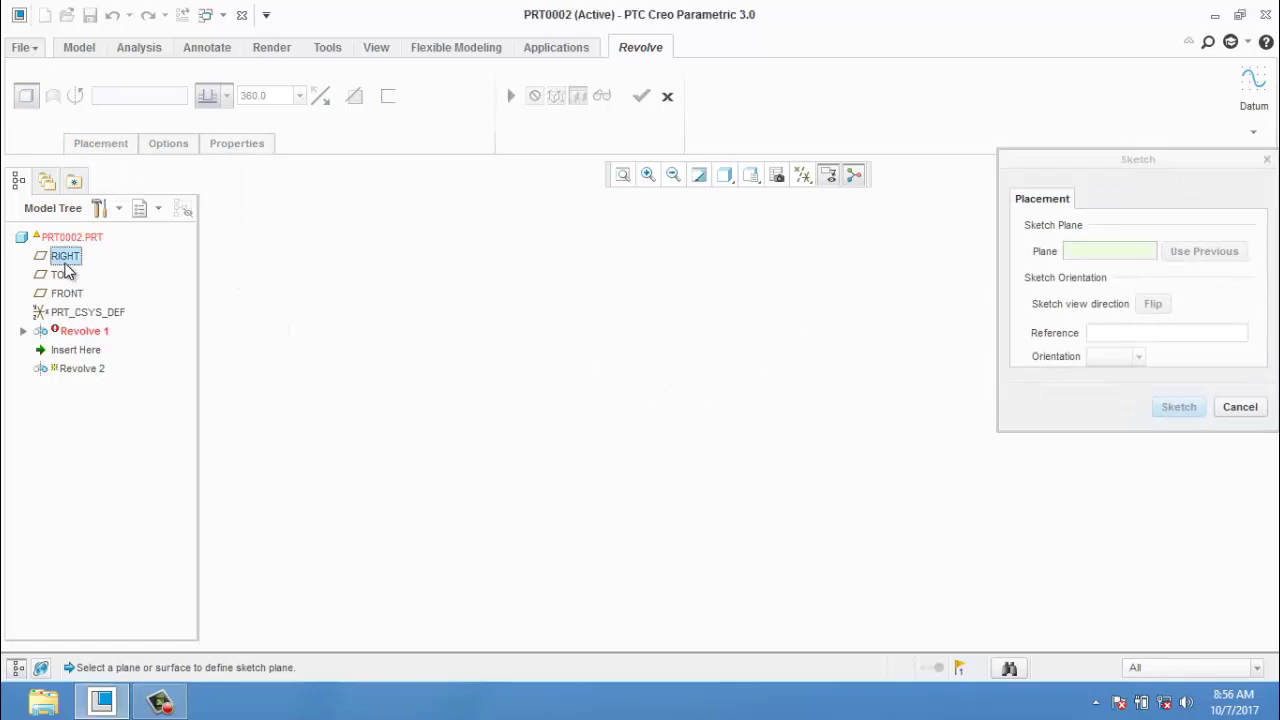
left_click(1192, 410)
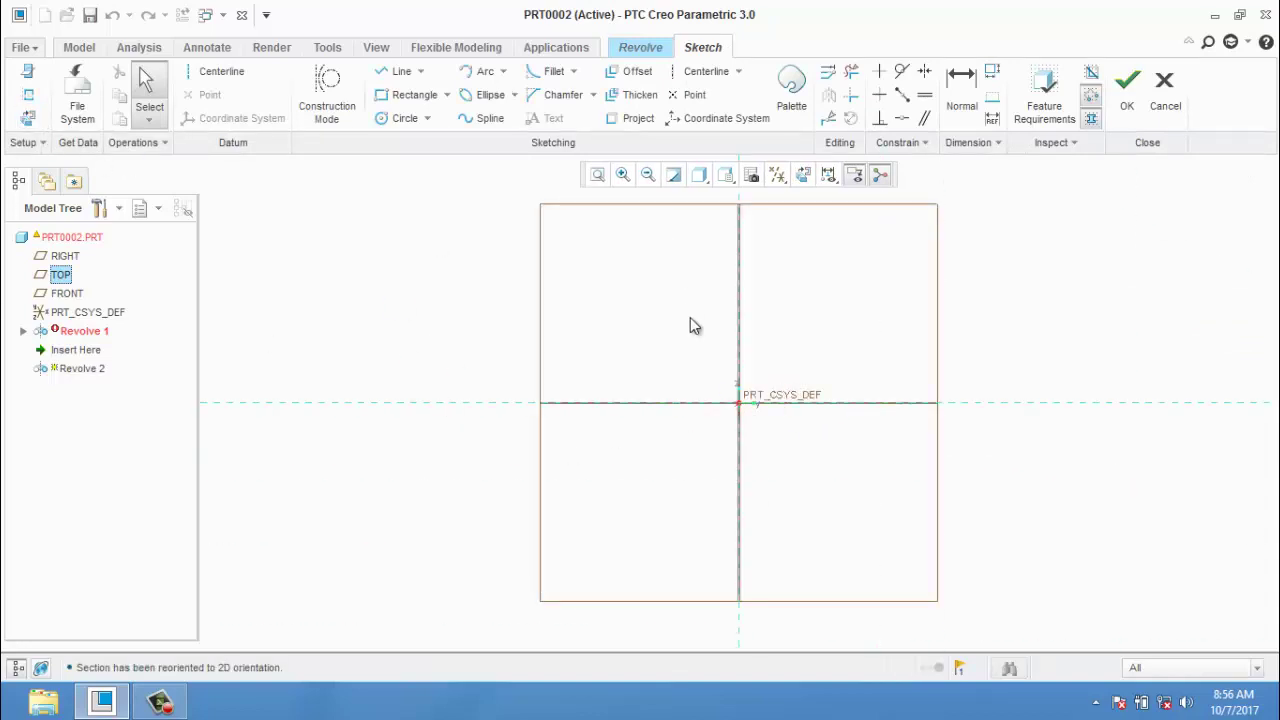
- Draw a vertical centerline through the sketch origin as the axis of revolution
left_click(724, 68)
scroll(710, 222, "up", 5)
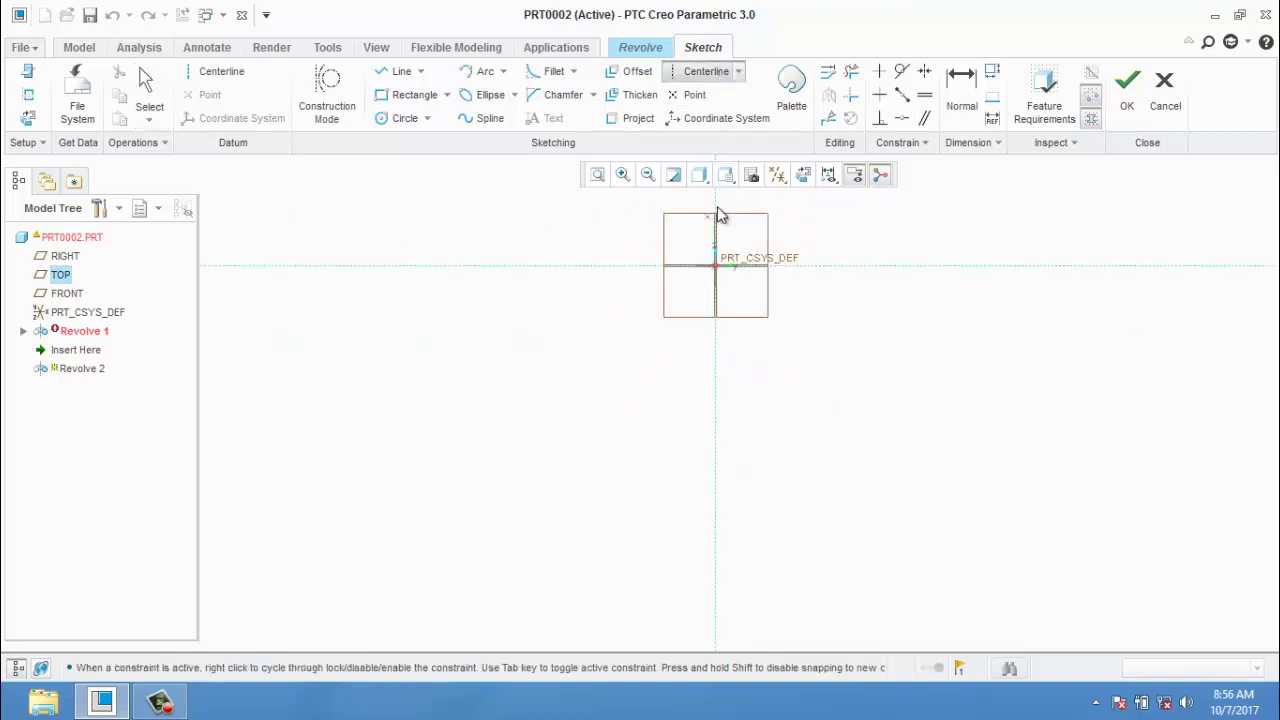
left_click(716, 206)
left_click(718, 400)
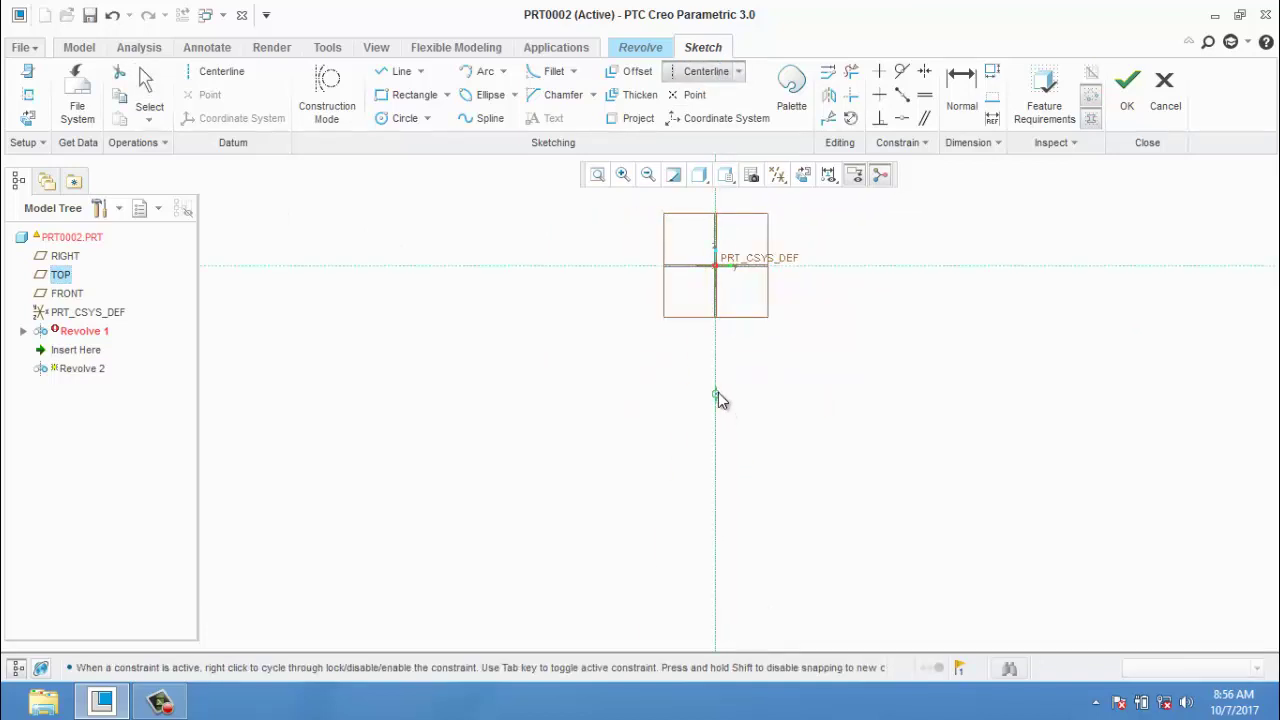
scroll(740, 196, "down", 3)
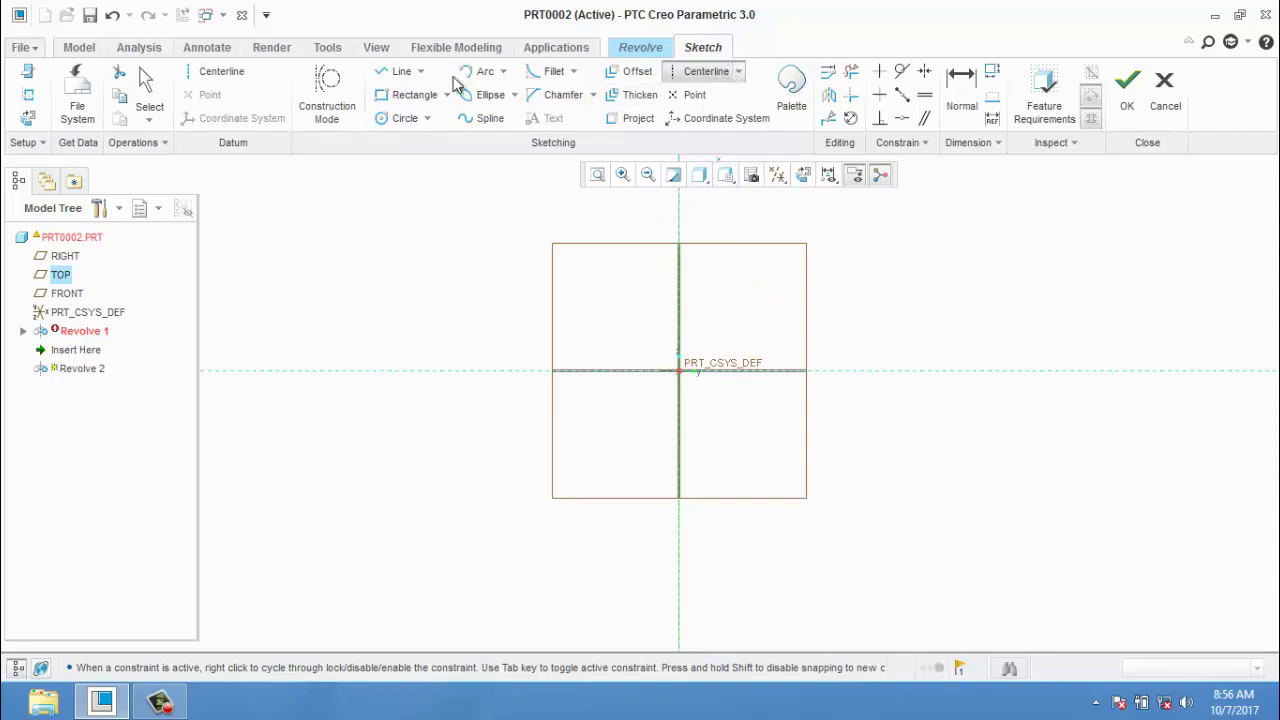
- Sketch the bottle neck with a horizontal line about 2.68 long from the centerline and a vertical line about 4.49 long down from it
left_click(401, 72)
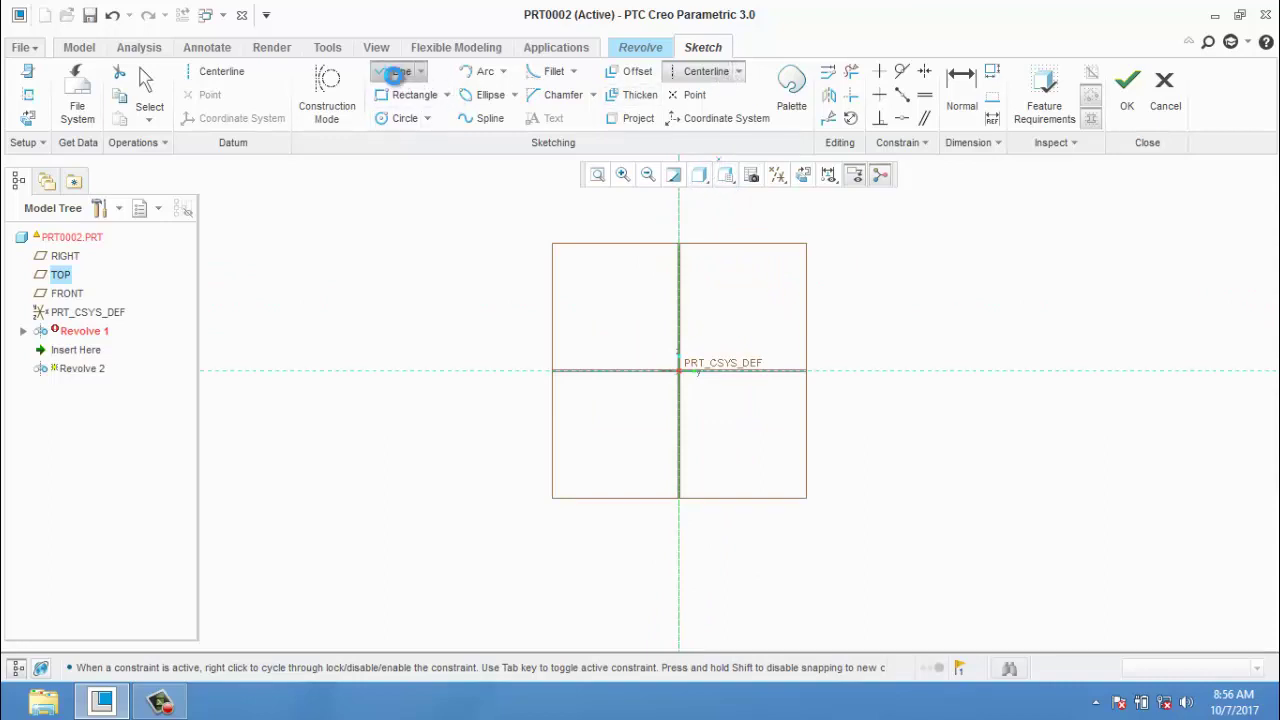
left_click(681, 285)
left_click(769, 284)
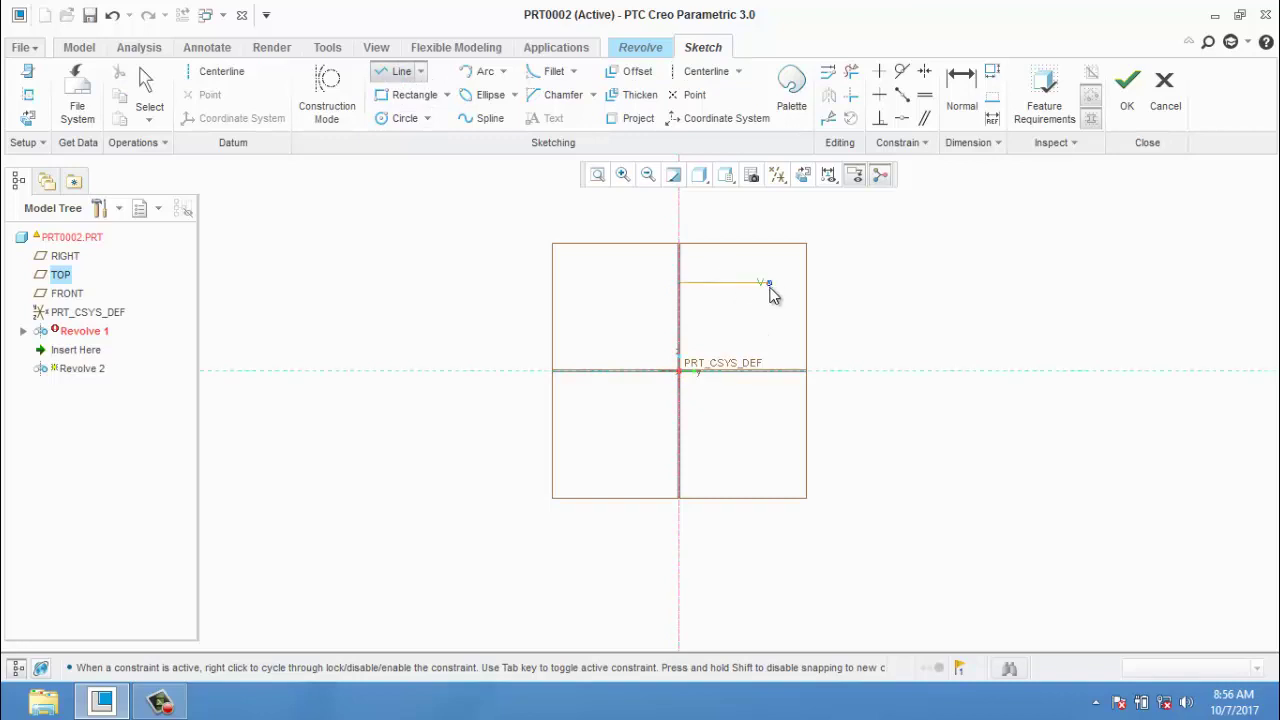
middle_click(775, 435)
left_click(769, 433)
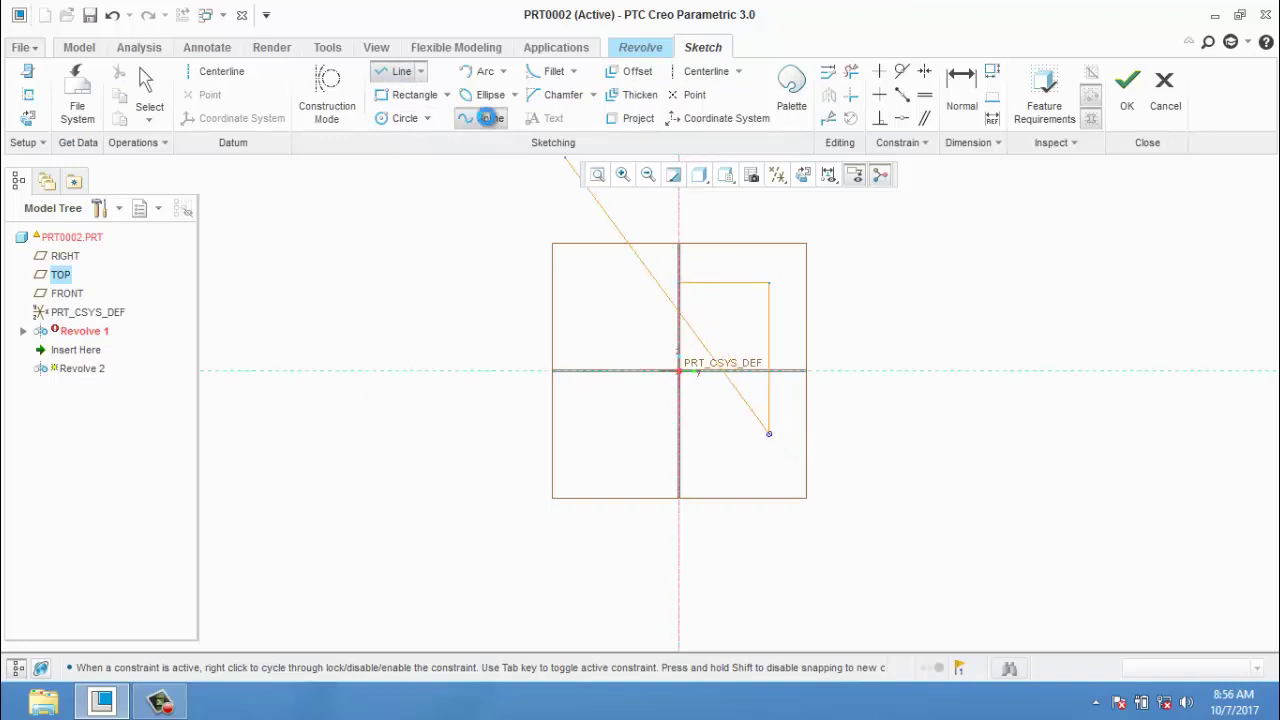
- Continue the profile with a curved spline from the neck's lower end and close the outline along the centerline
left_click(484, 118)
scroll(777, 486, "down", 2)
scroll(805, 503, "up", 3)
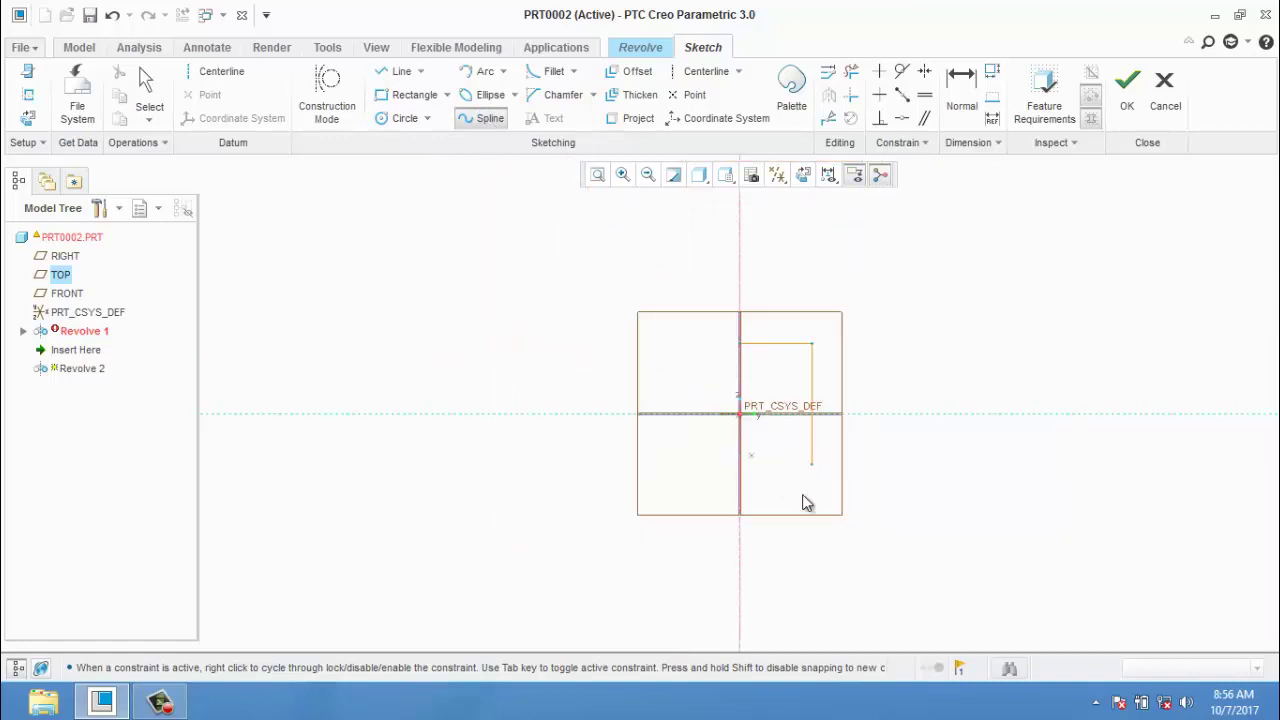
left_click(812, 468)
scroll(737, 528, "down", 2)
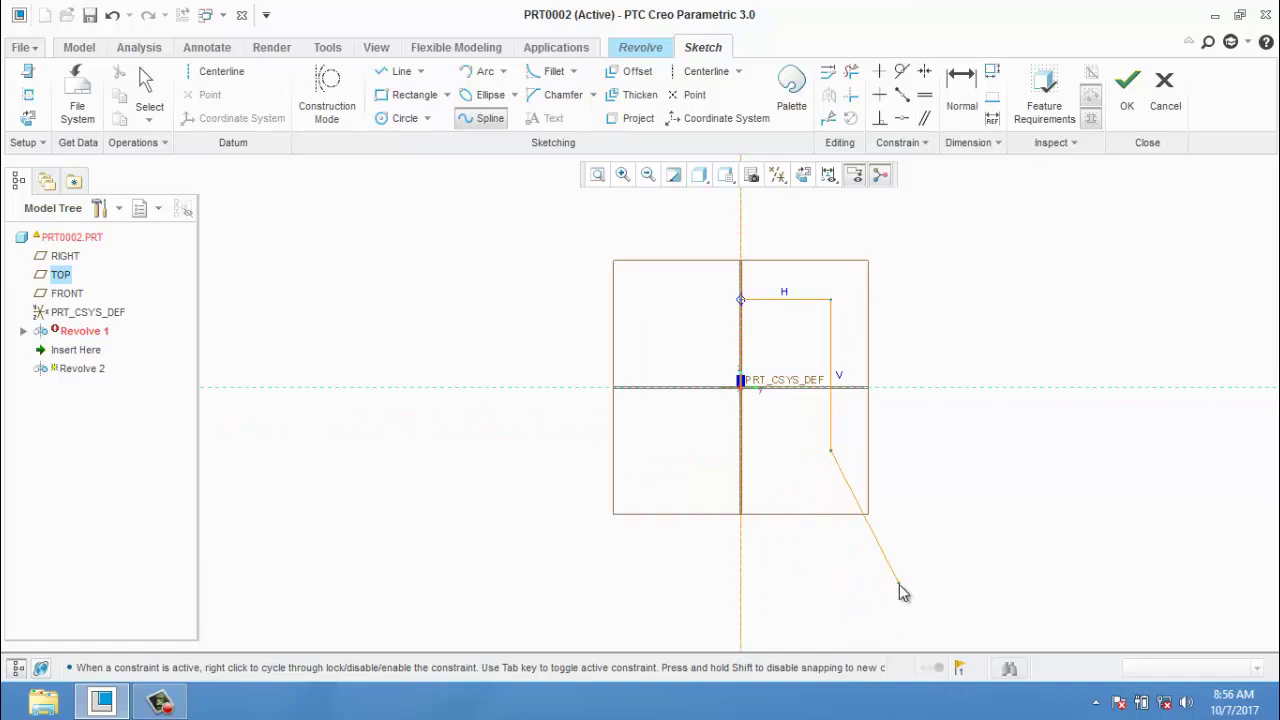
left_click(861, 625)
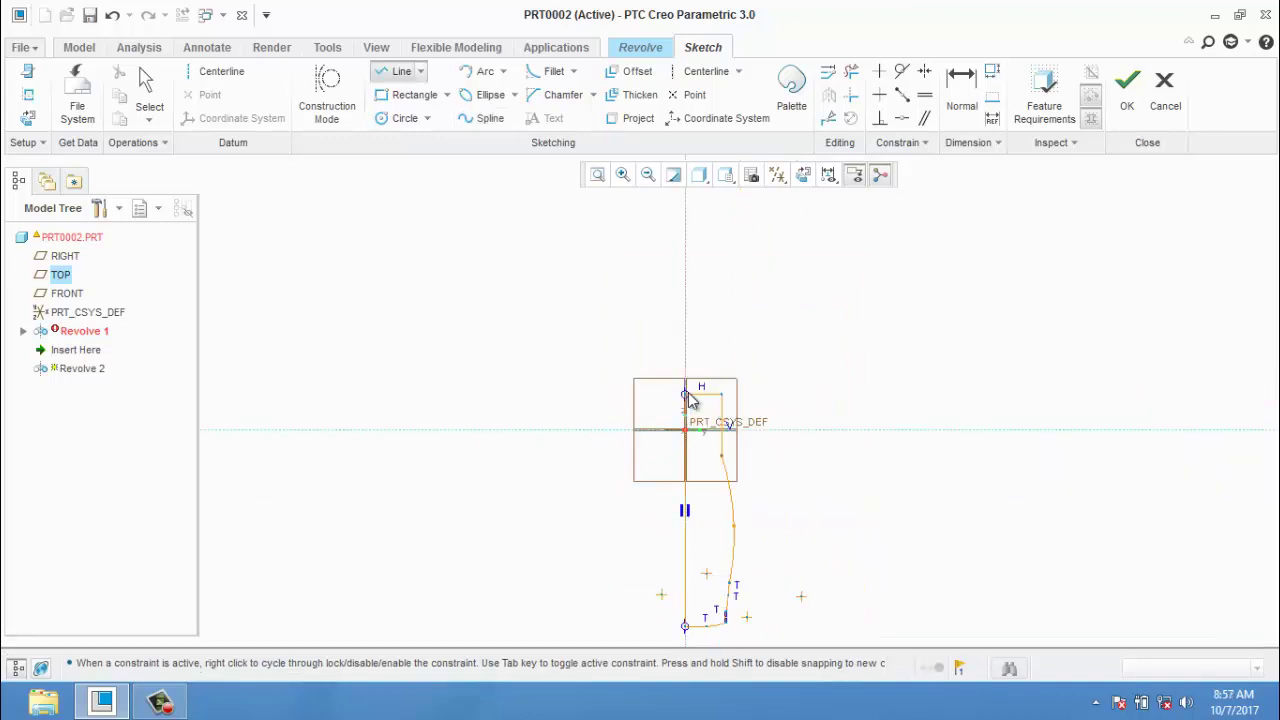
scroll(710, 425, "down", 3)
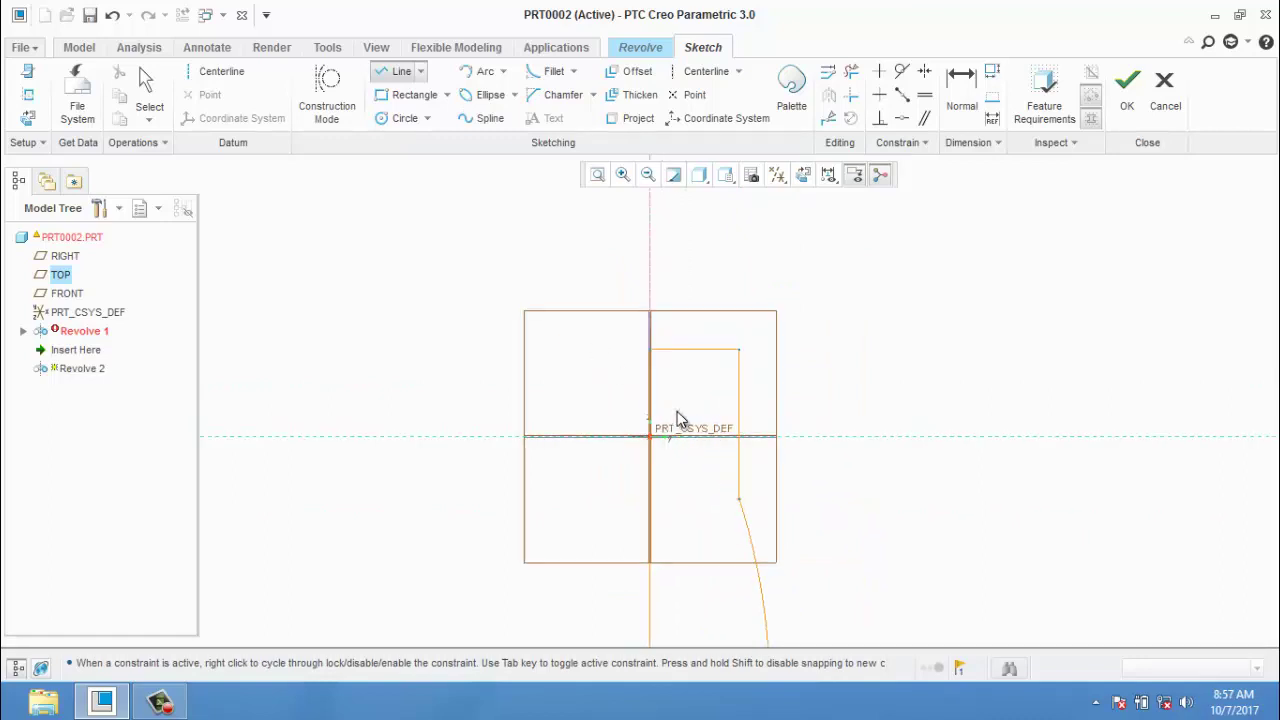
middle_click(705, 482)
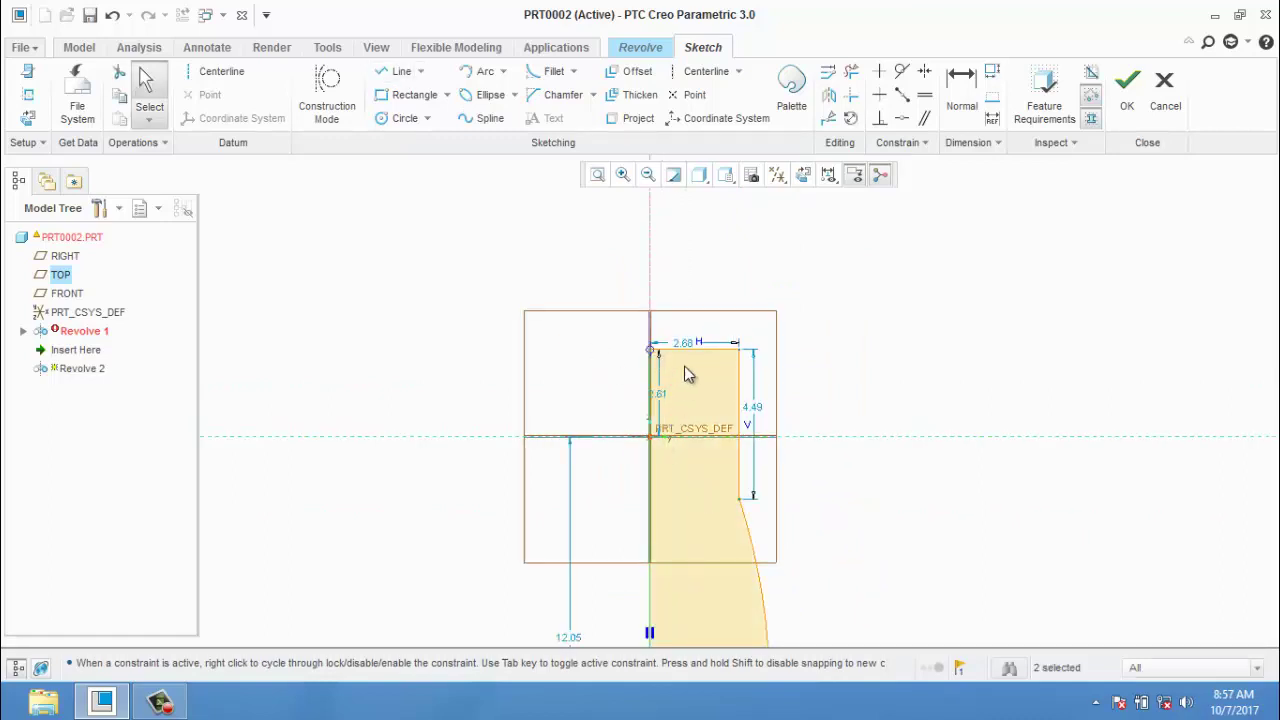
- Open the neck's top width dimension for editing and finish the profile sketch to preview the 360-degree revolve
double_click(684, 342)
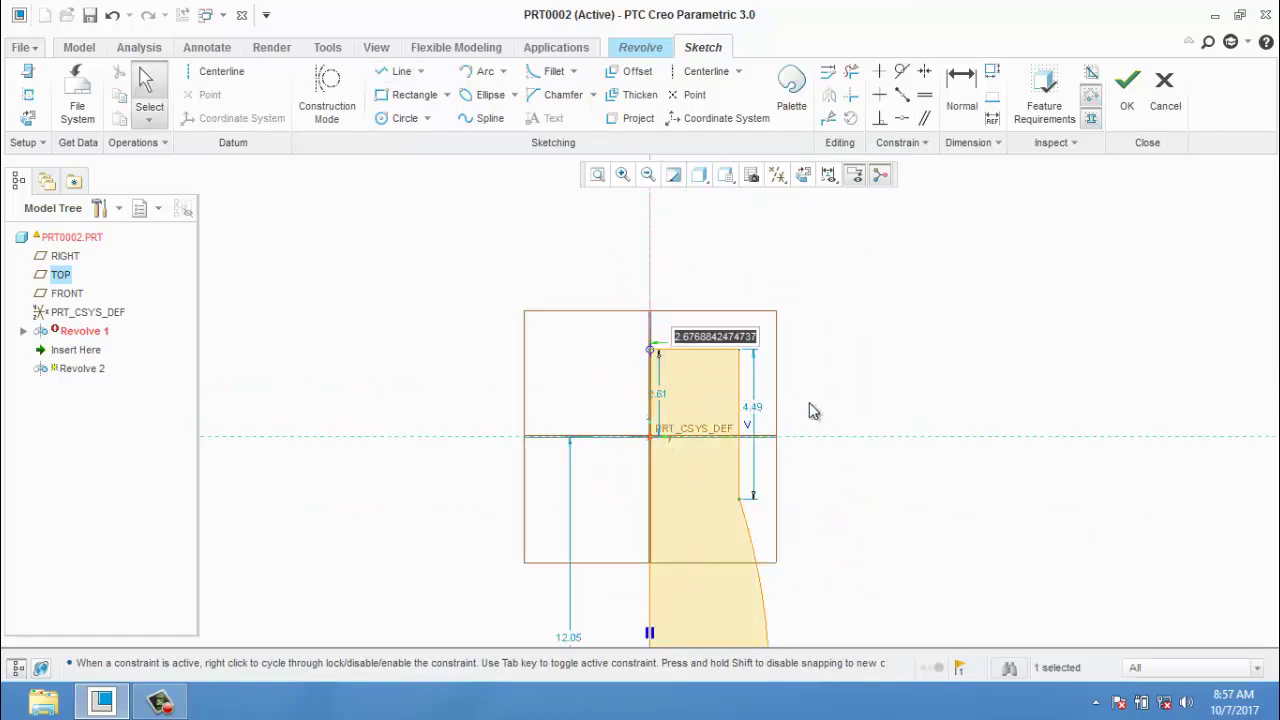
scroll(806, 428, "down", 3)
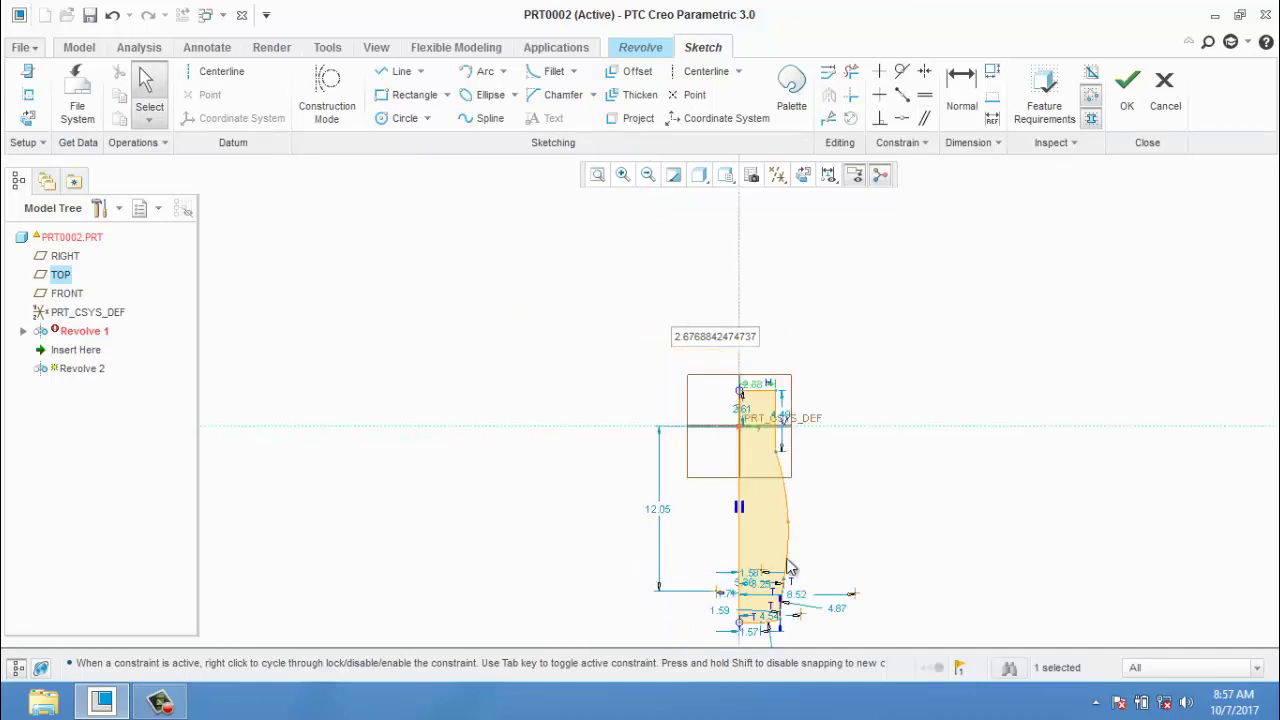
scroll(784, 615, "up", 3)
scroll(871, 509, "down", 1)
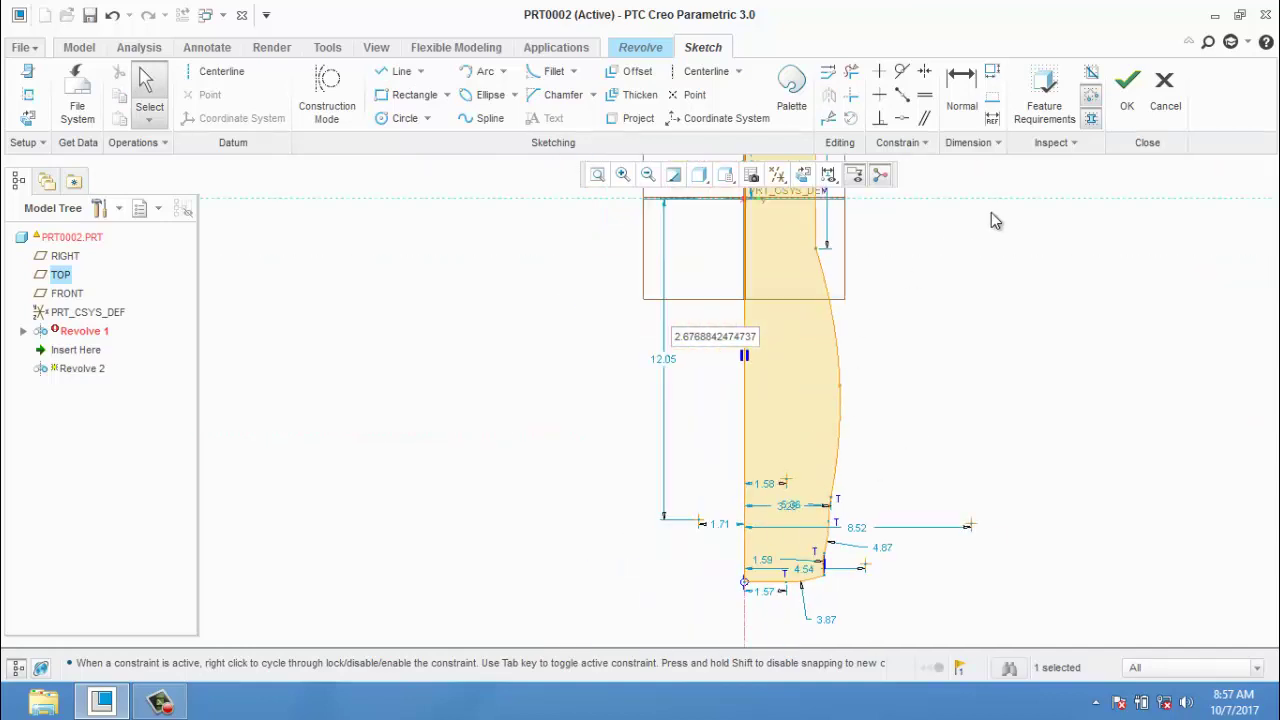
left_click(1130, 95)
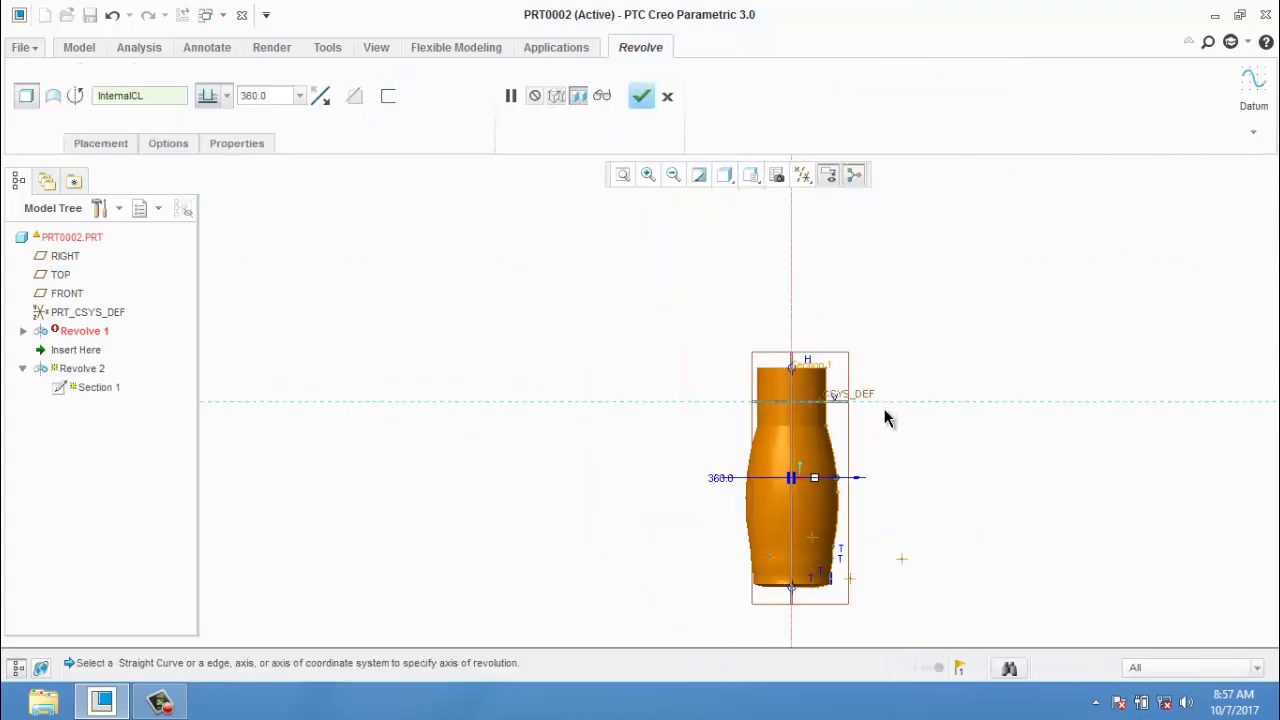
middle_click_drag(885, 418, 888, 477)
scroll(900, 489, "up", 2)
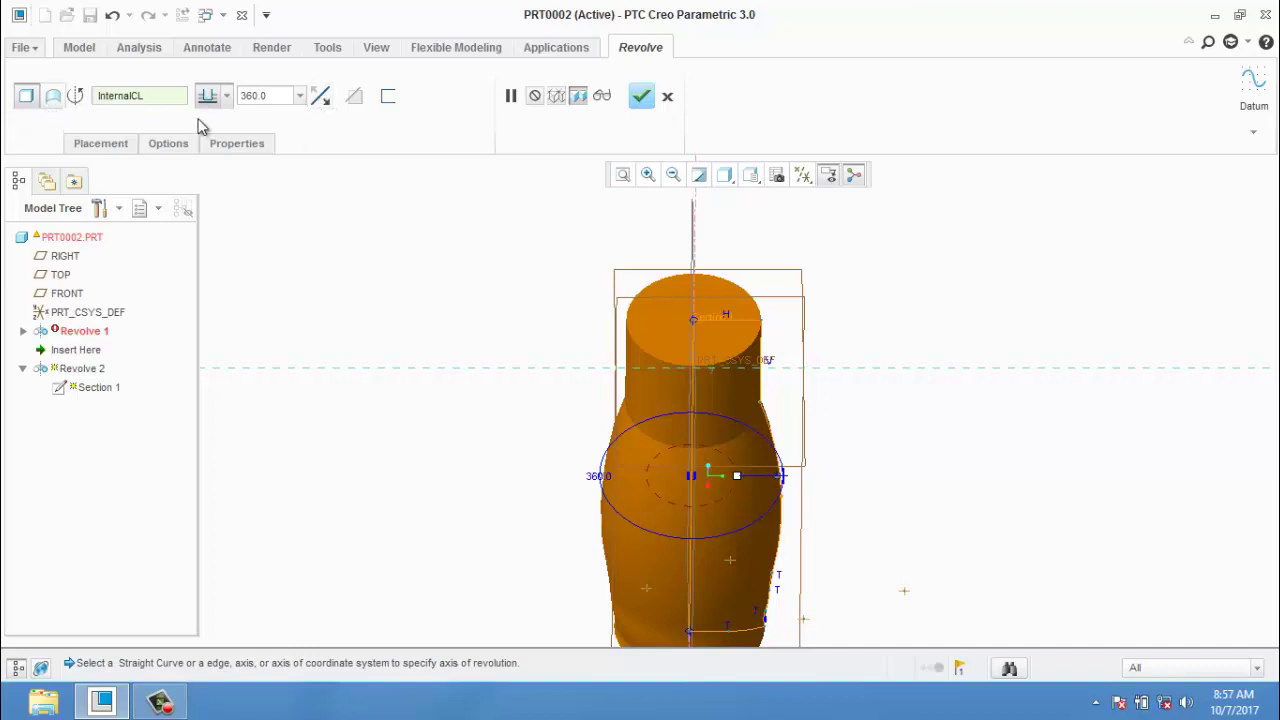
- Make the revolve a surface and set its angle to 180 degrees
left_click(54, 108)
left_click(299, 95)
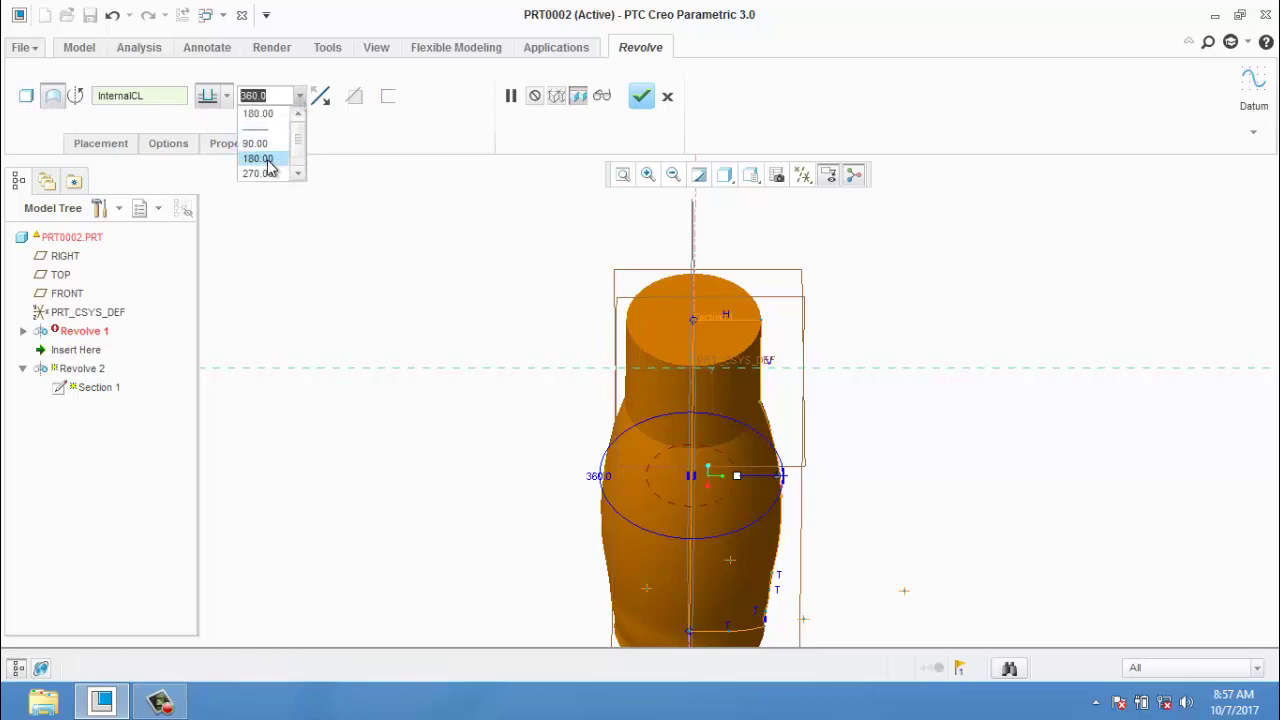
left_click(266, 158)
middle_click_drag(787, 327, 886, 414)
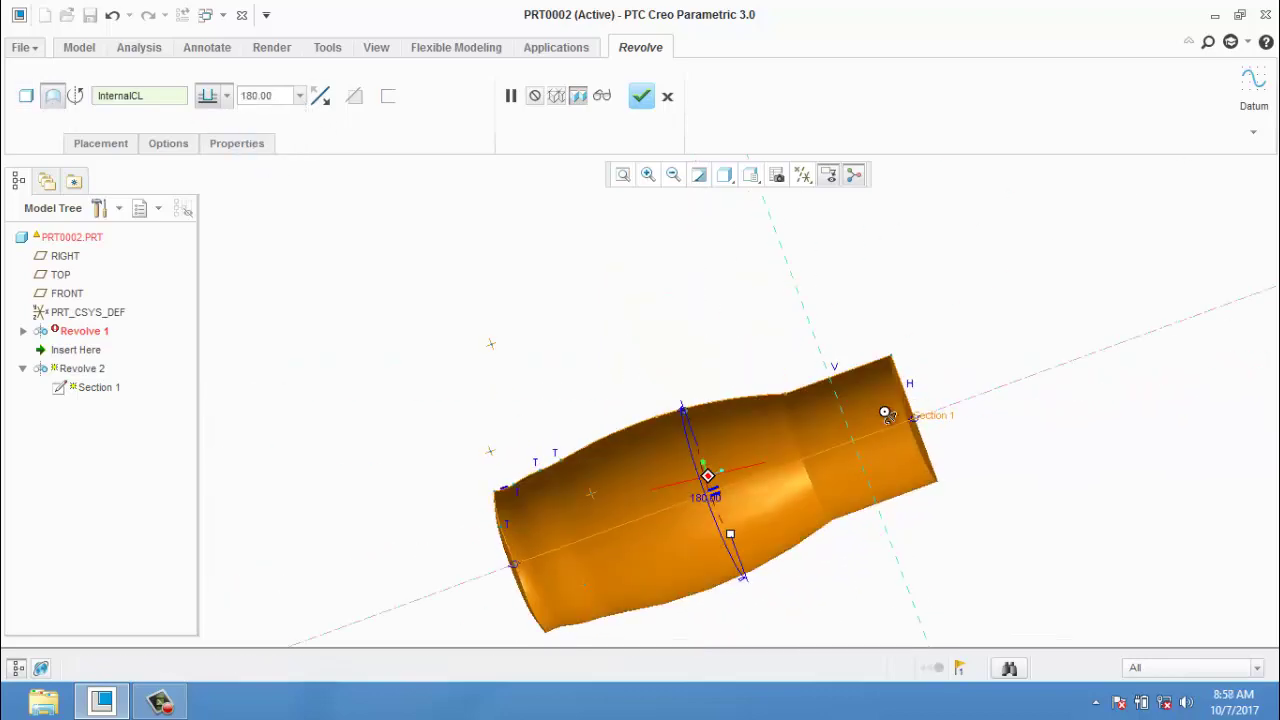
scroll(814, 420, "up", 4)
scroll(805, 420, "down", 3)
middle_click_drag(797, 386, 803, 380)
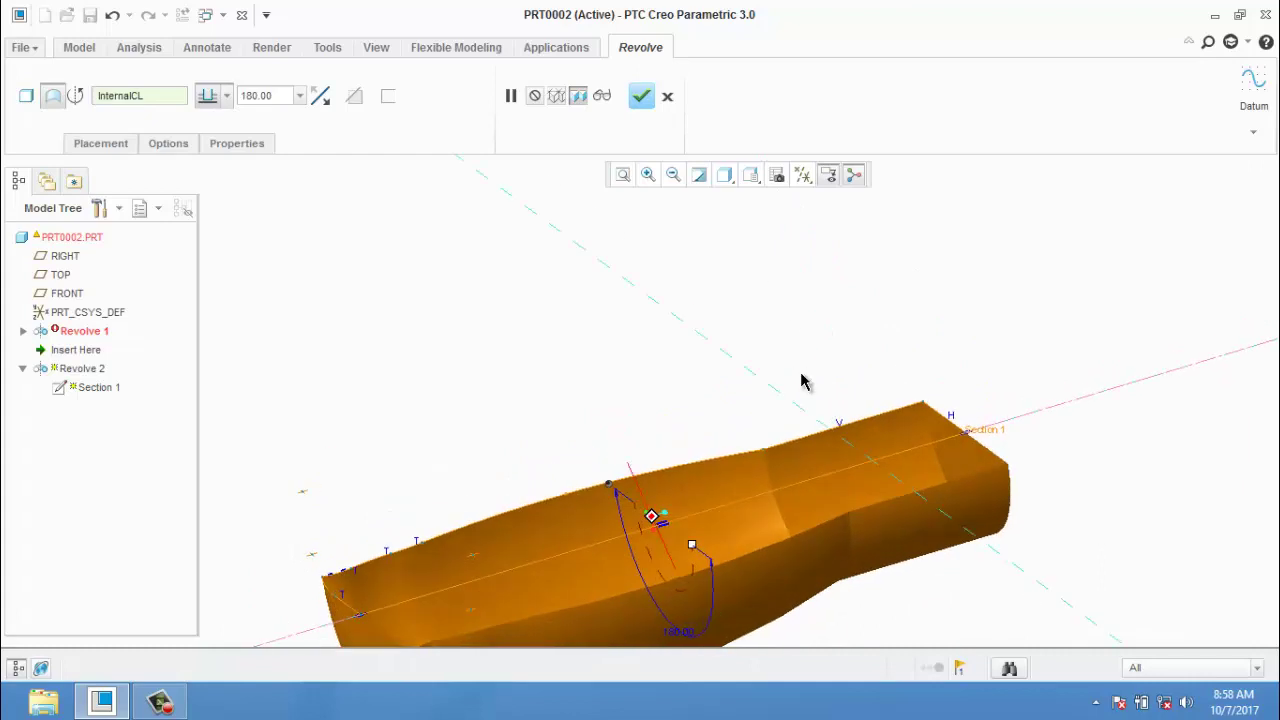
- Try the 180-degree revolve as a solid with a thickened wall of 0.19
left_click(30, 97)
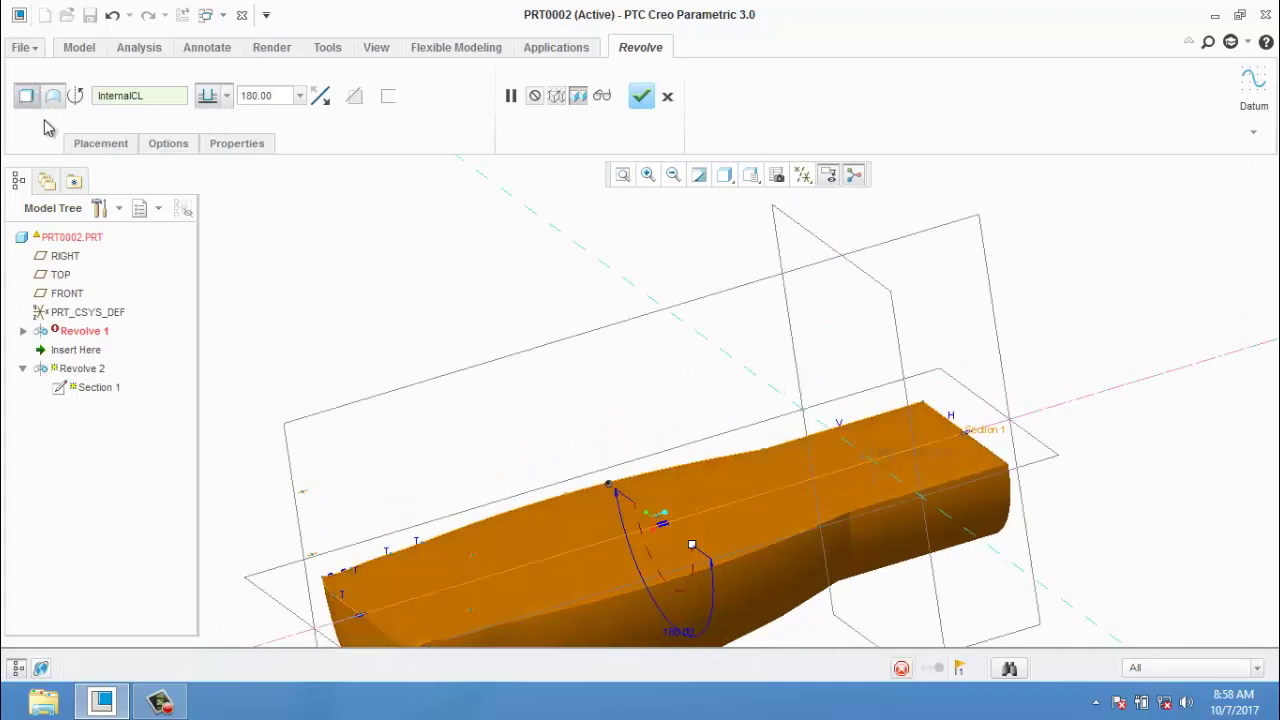
middle_click_drag(563, 449, 615, 455)
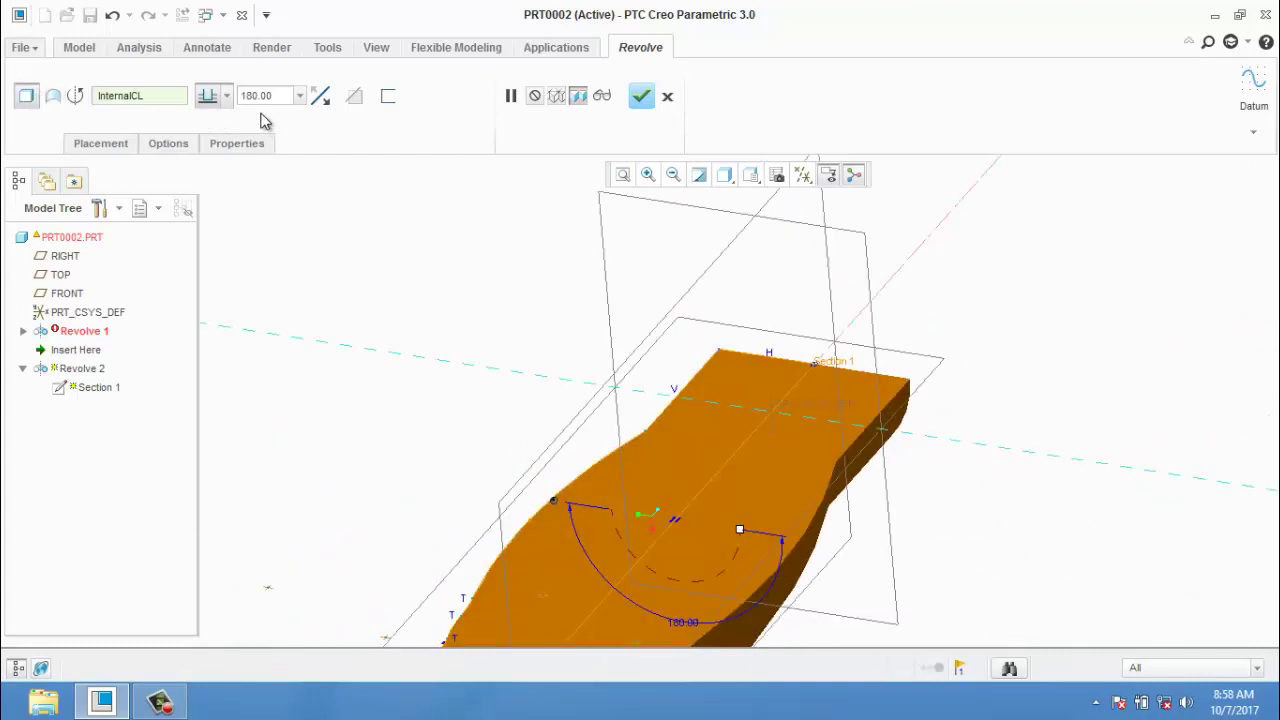
left_click(388, 96)
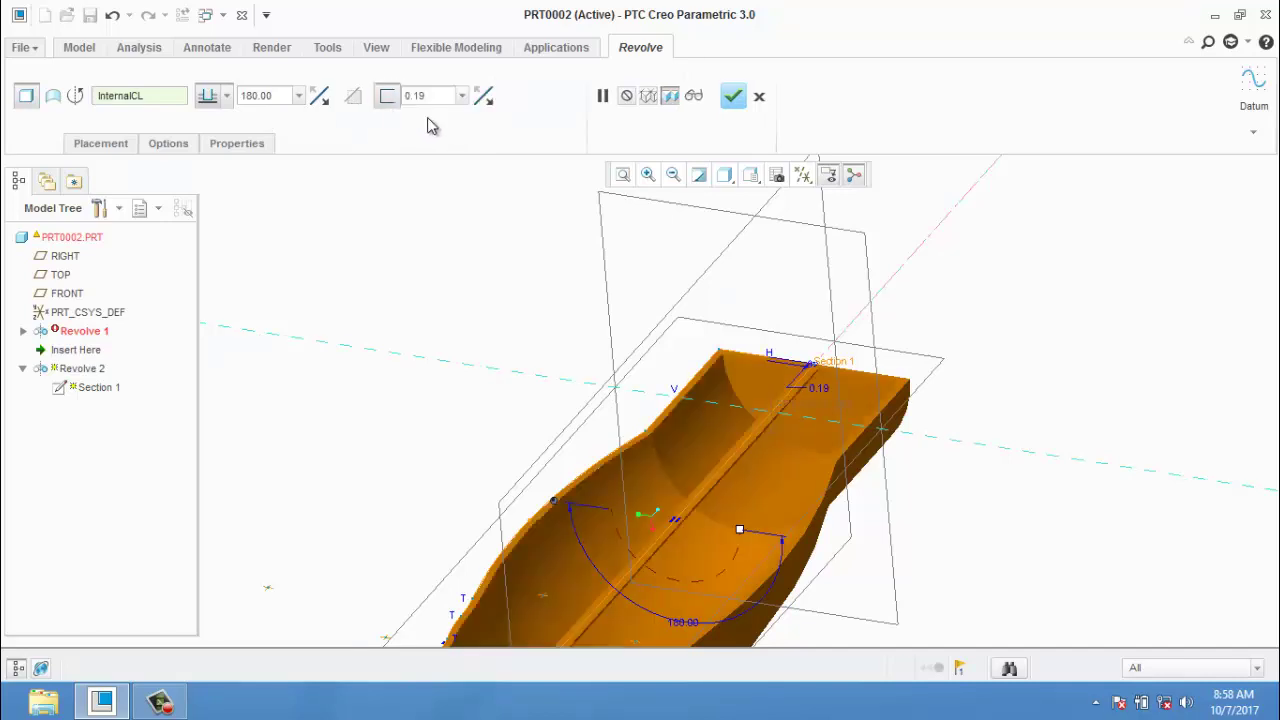
mouse_move(530, 247)
middle_mouse_down()
mouse_move(557, 269)
mouse_move(520, 255)
middle_mouse_up()
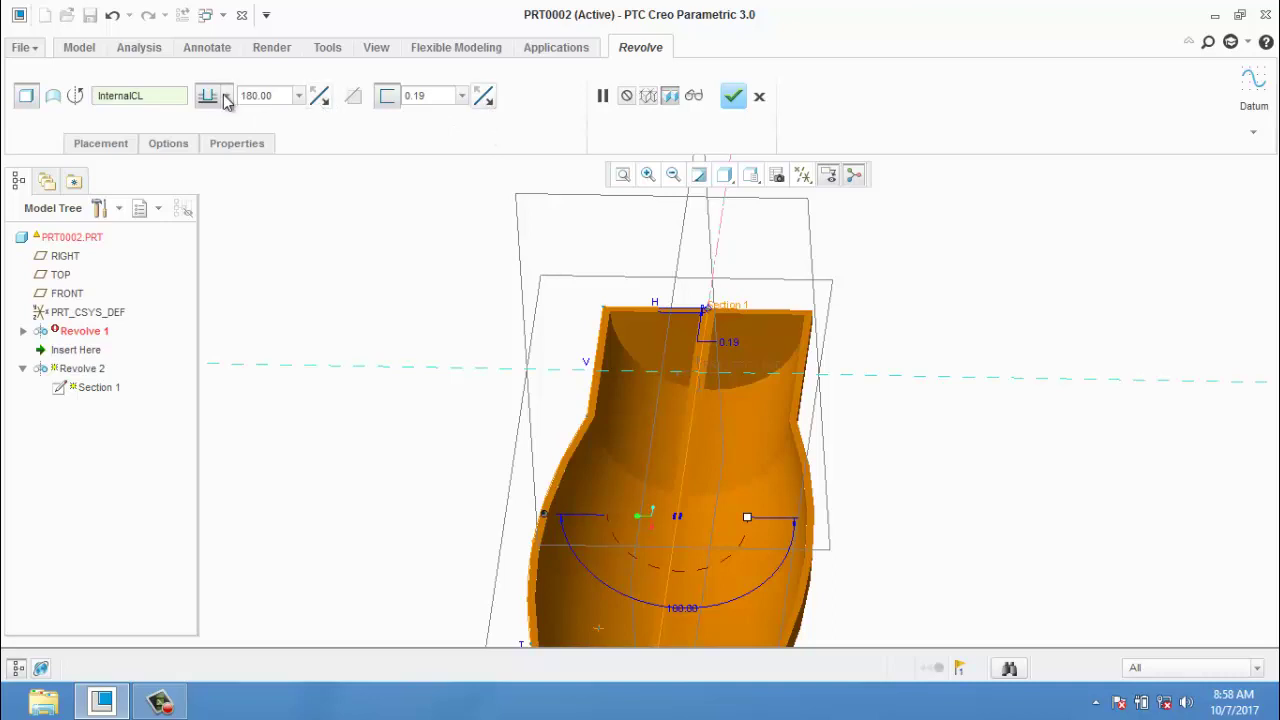
scroll(365, 232, "up", 2)
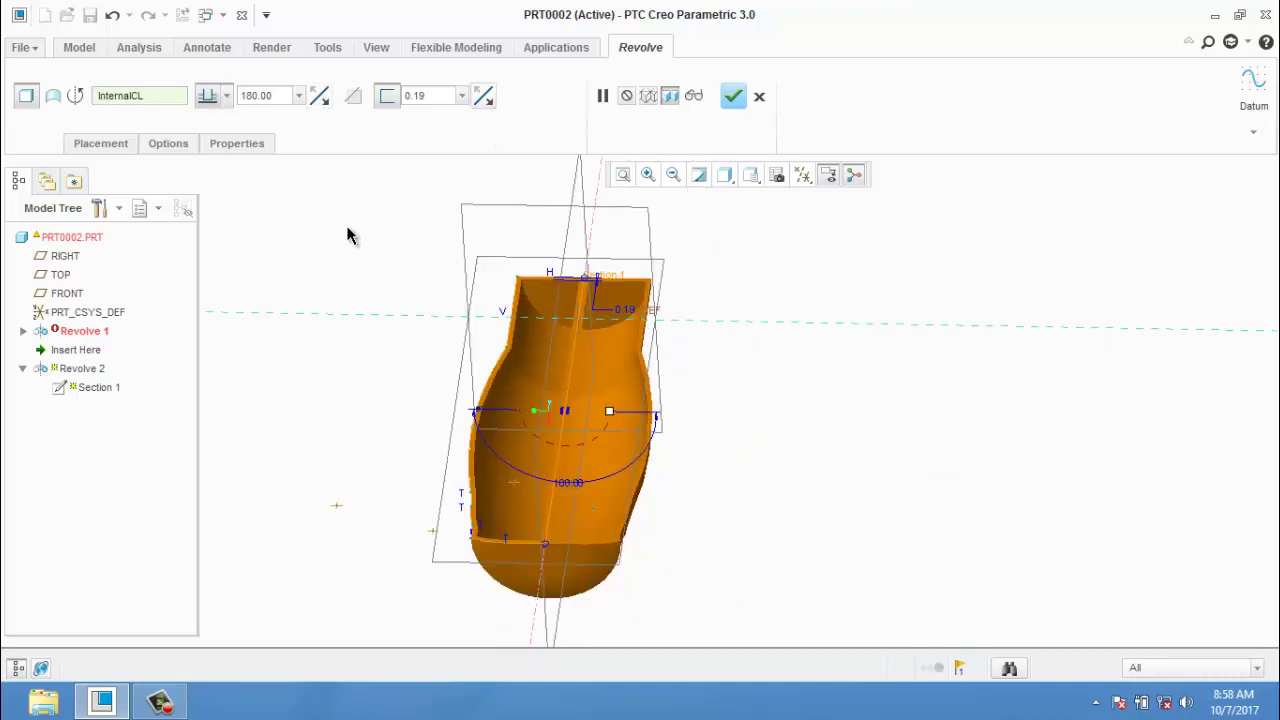
mouse_move(341, 234)
middle_mouse_down()
mouse_move(386, 260)
mouse_move(353, 245)
middle_mouse_up()
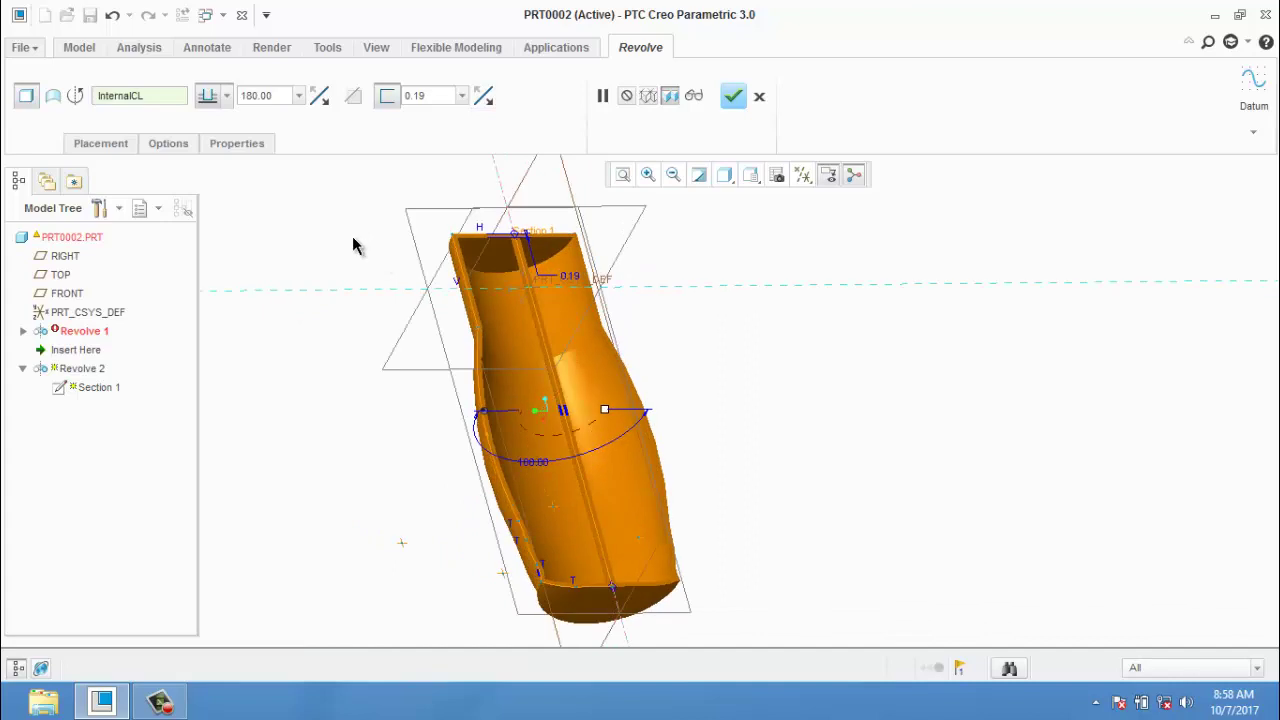
- Make the 180-degree revolve a surface again and complete the feature after reviewing its internal section sketch
left_click(52, 100)
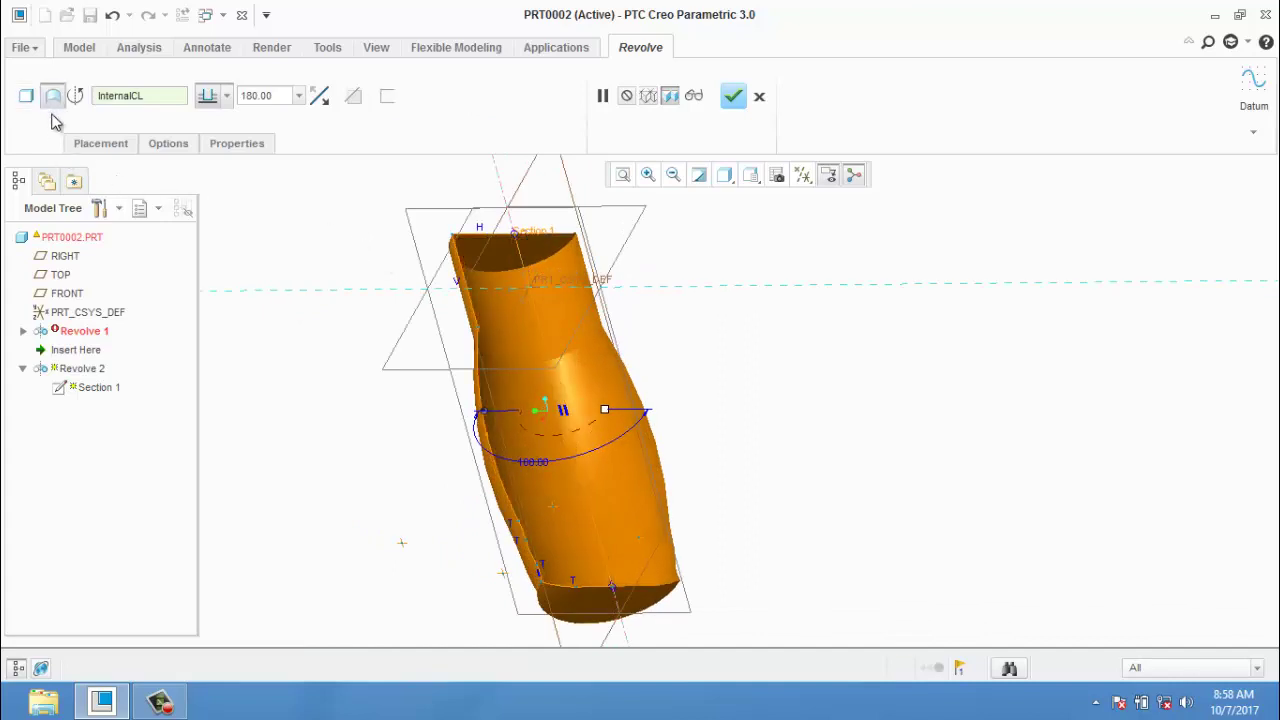
left_click(102, 144)
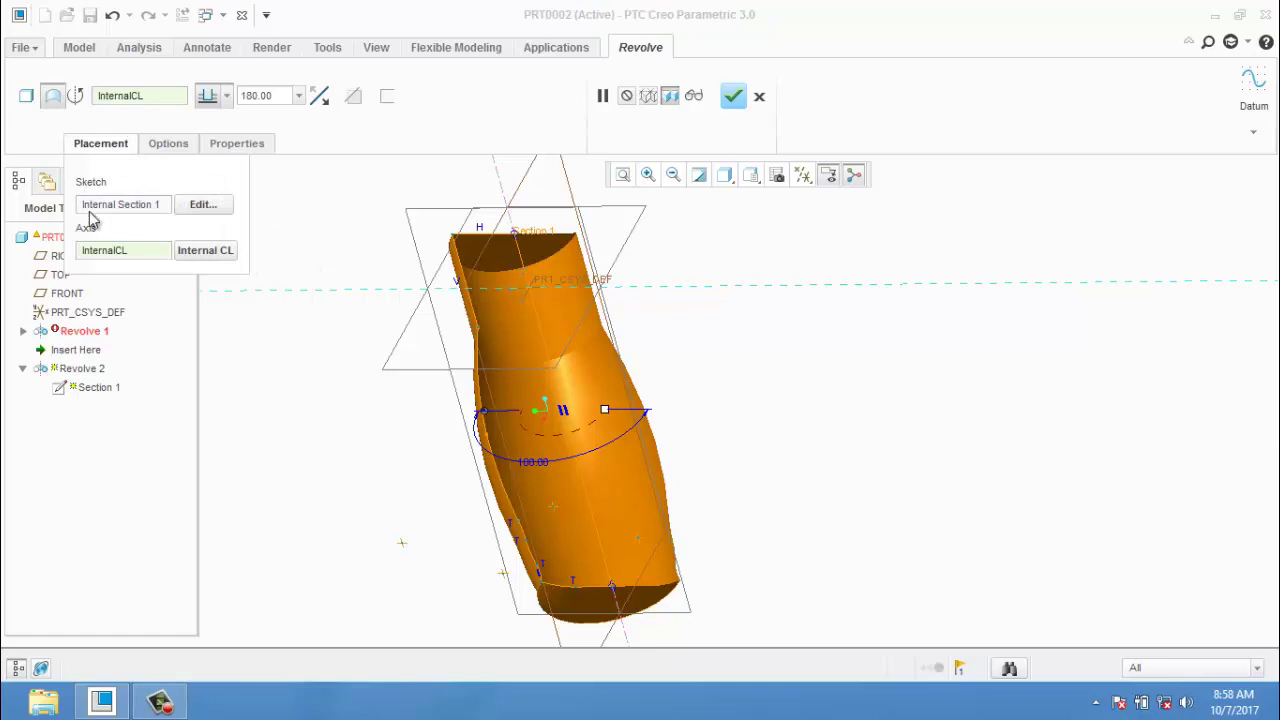
left_click(205, 204)
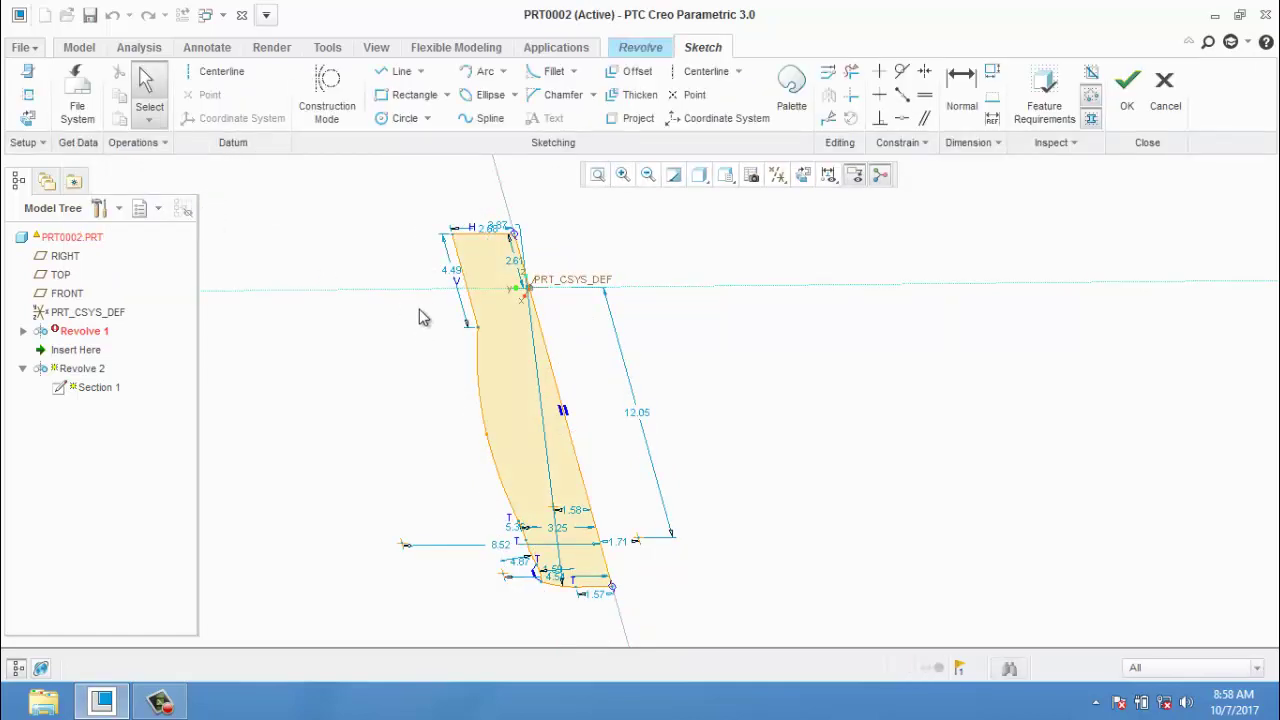
scroll(444, 329, "down", 2)
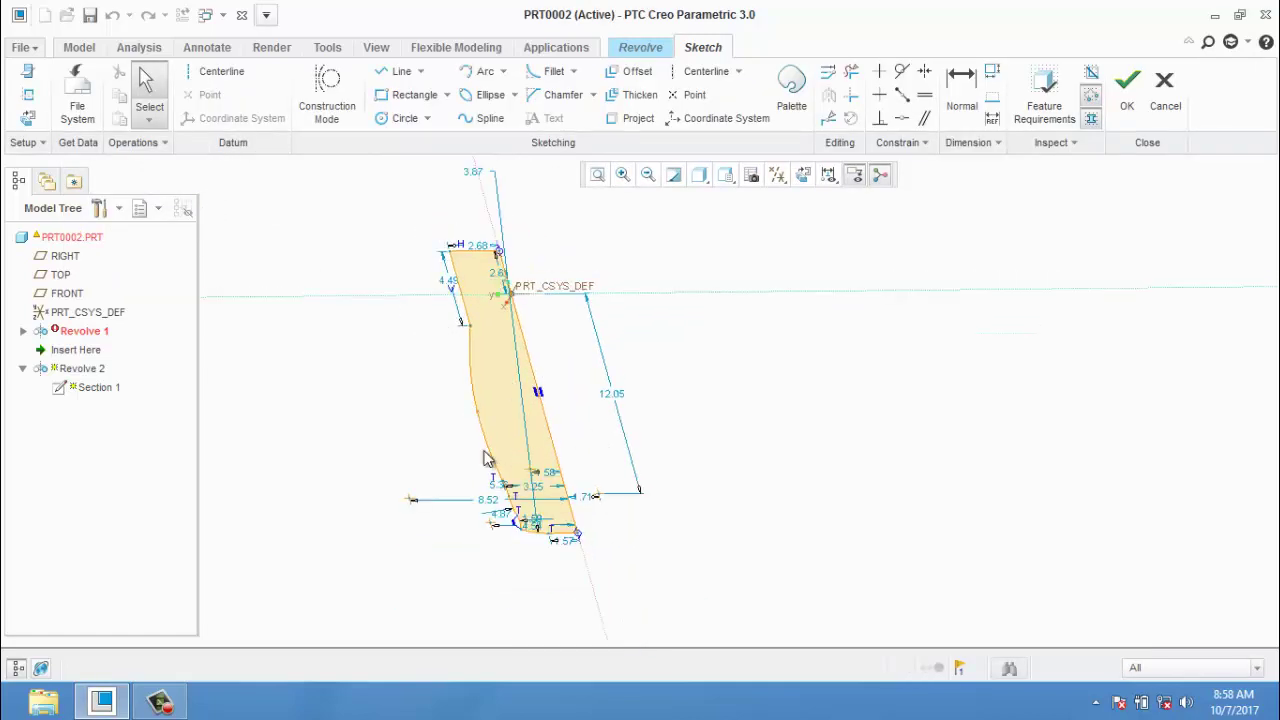
left_click(1134, 108)
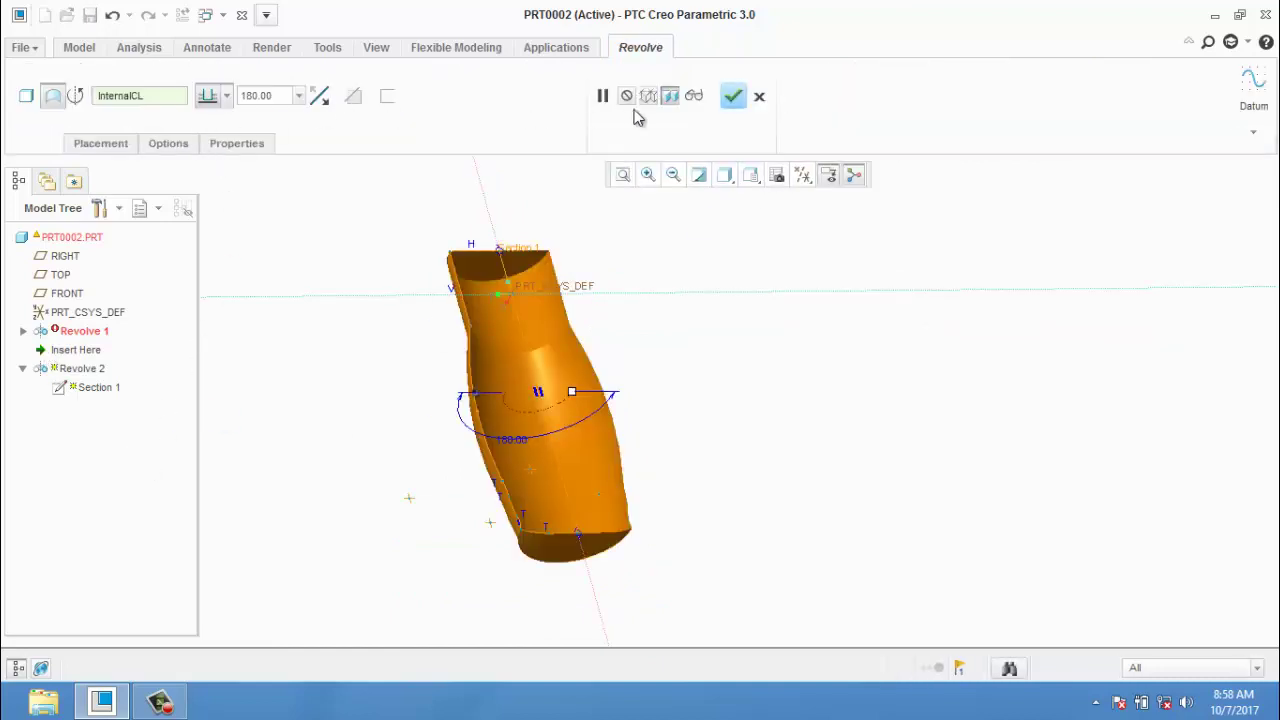
left_click(733, 96)
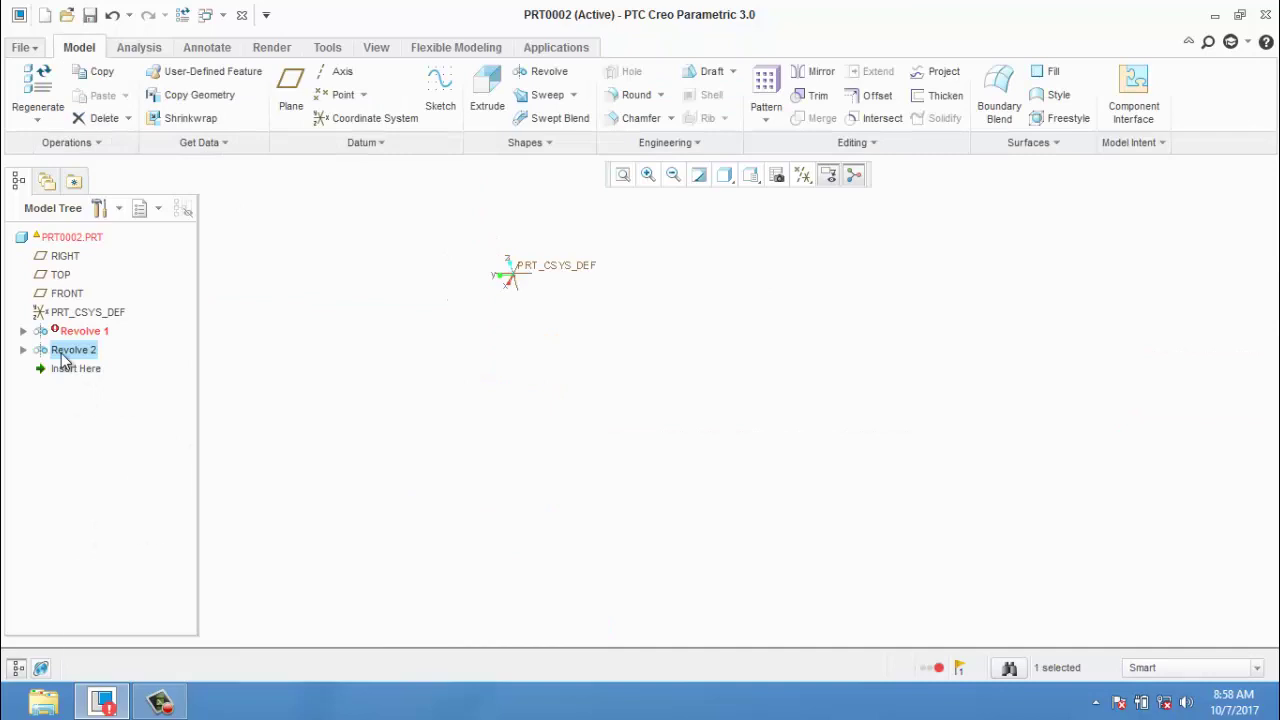
- Check the second revolve's definition and reorient the view to show the whole half surface
right_click(62, 358)
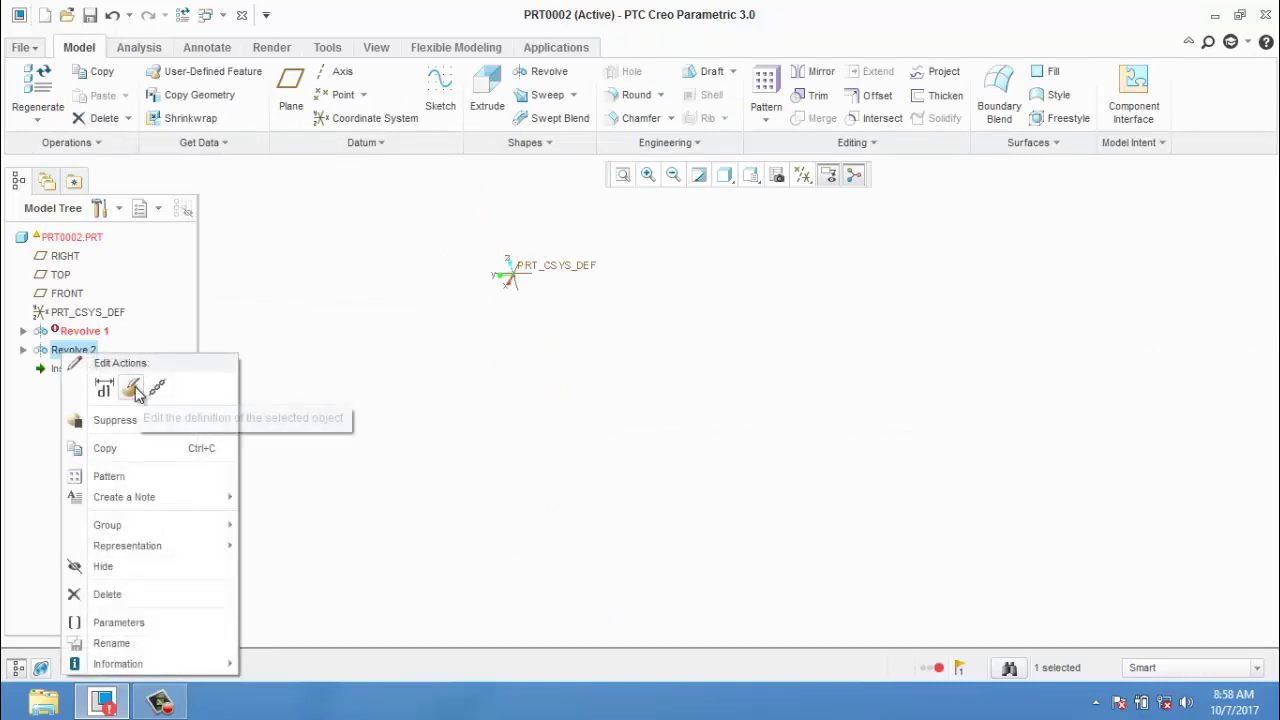
left_click(134, 388)
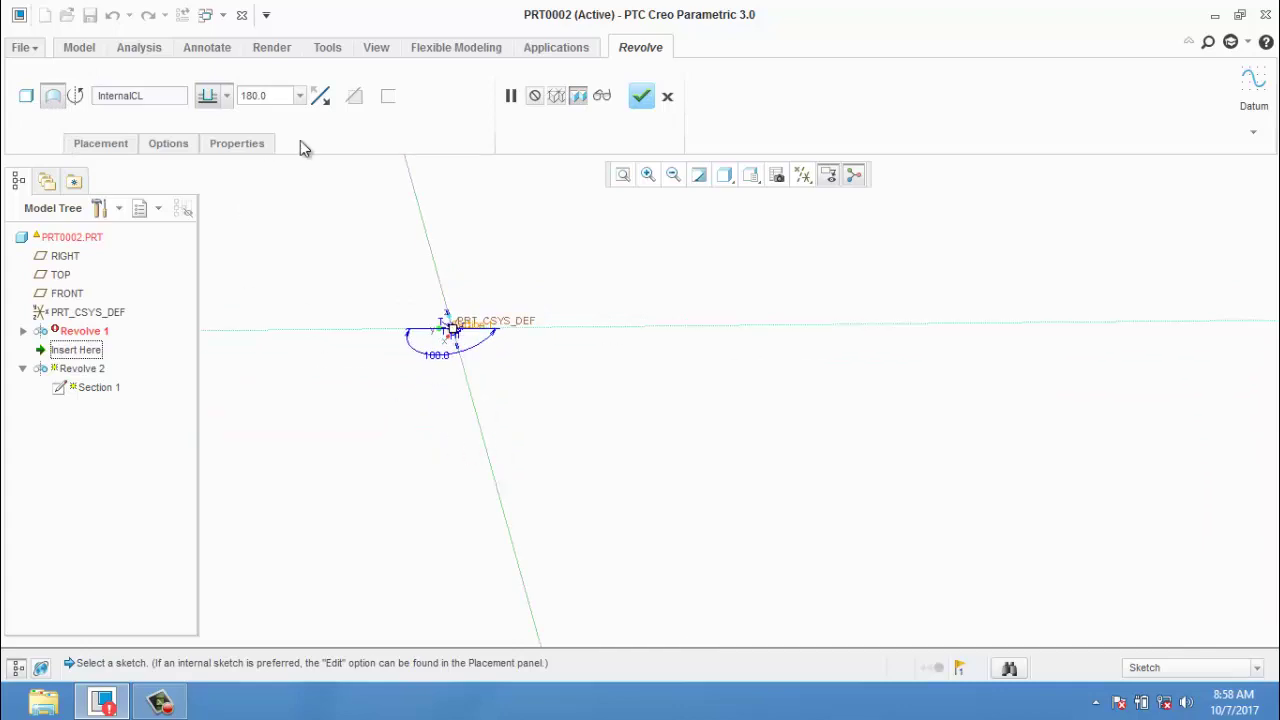
left_click(645, 96)
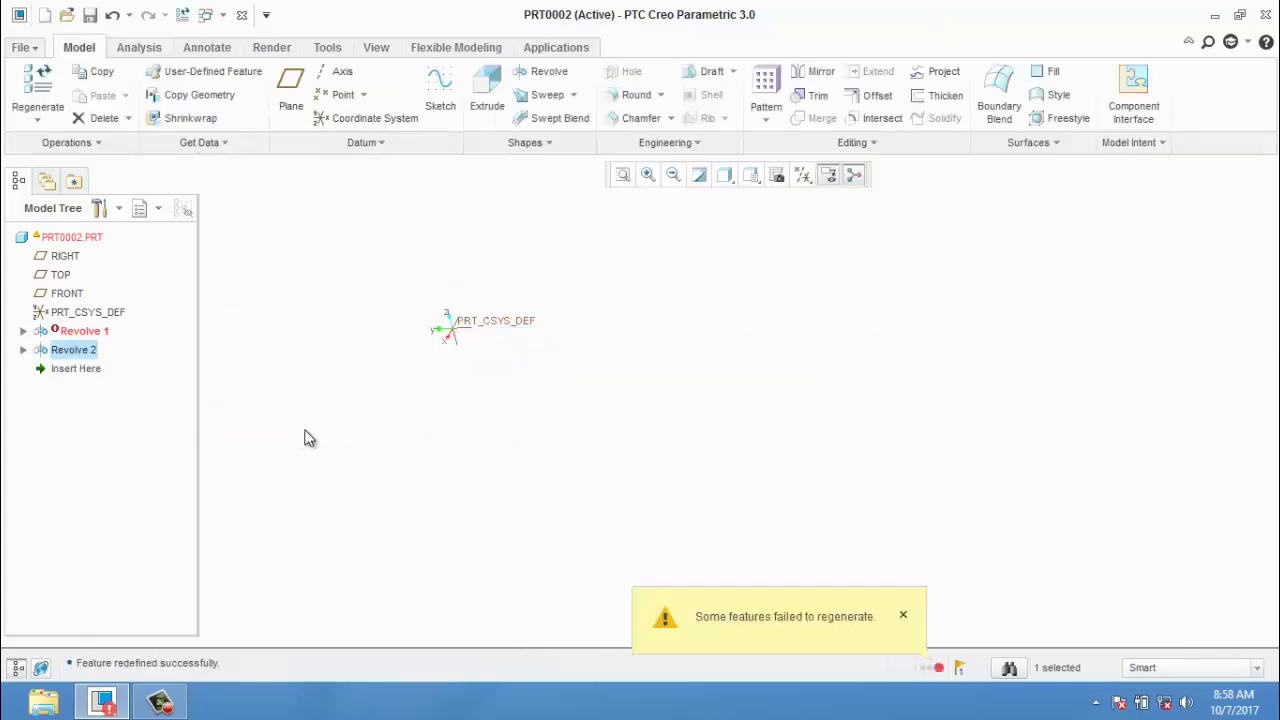
left_click(902, 616)
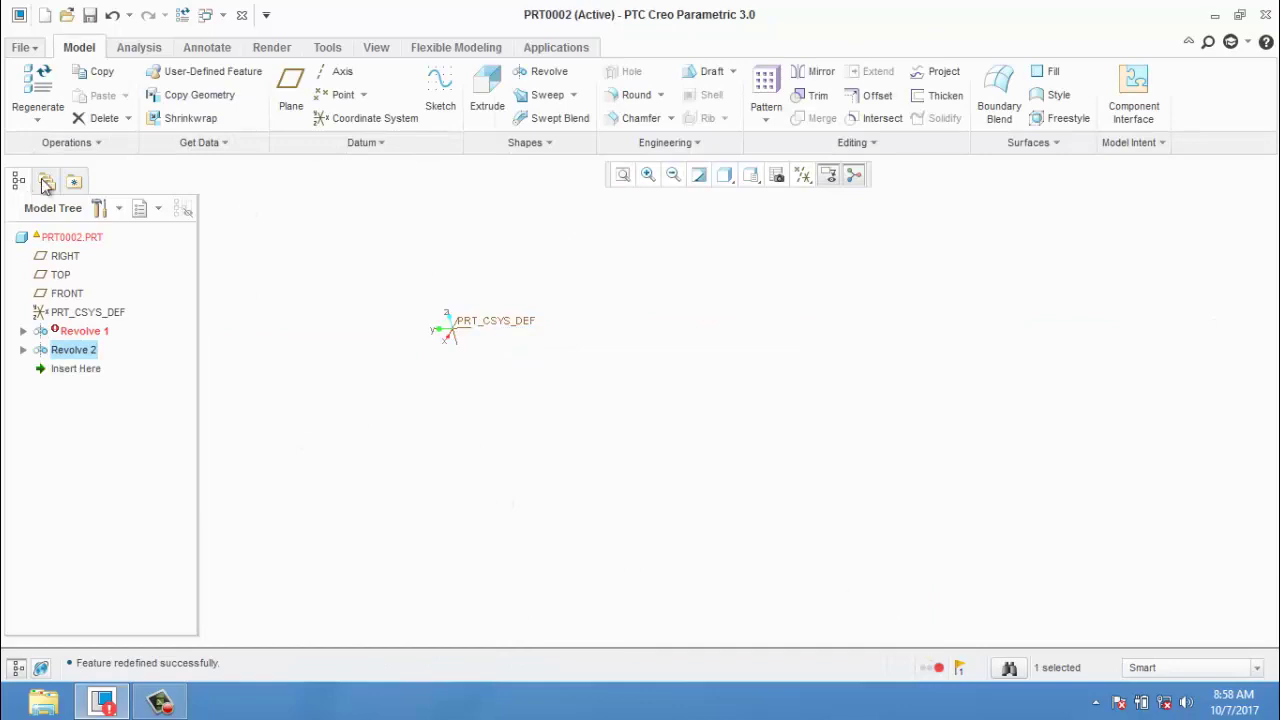
left_click(727, 178)
left_click(757, 178)
left_click(757, 178)
left_click(771, 196)
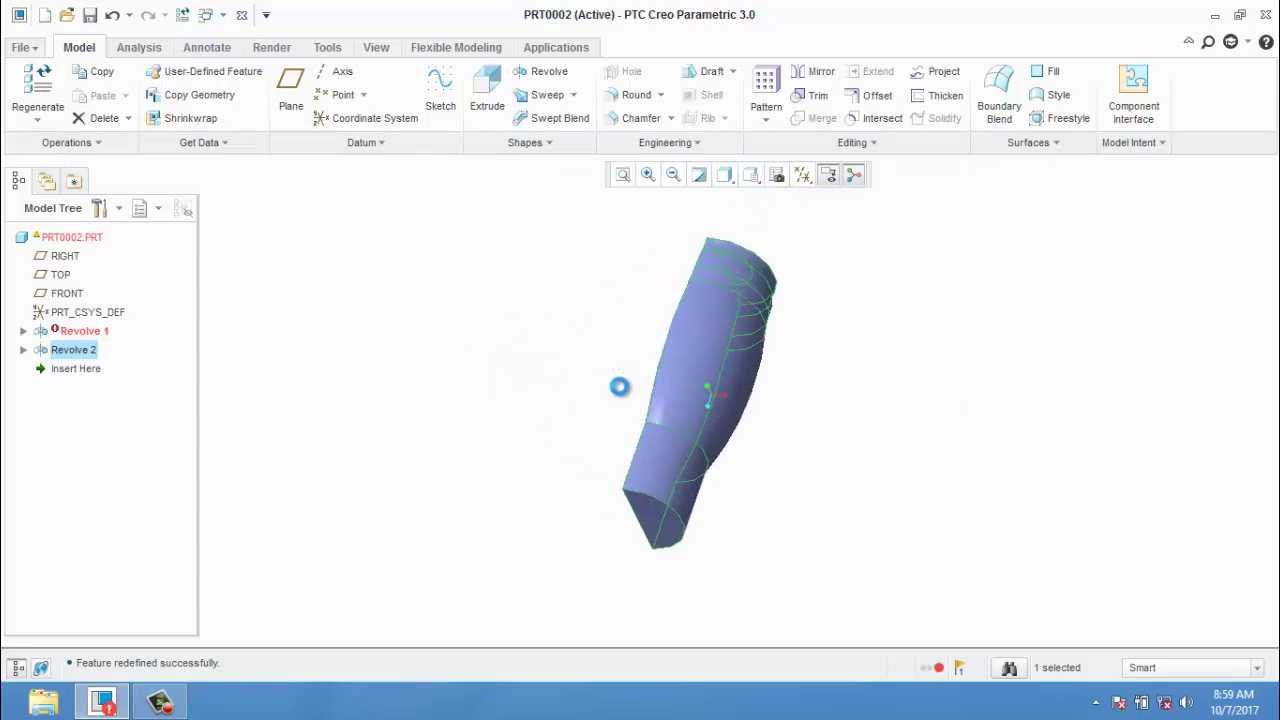
middle_click_drag(620, 386, 737, 351)
scroll(737, 351, "down", 3)
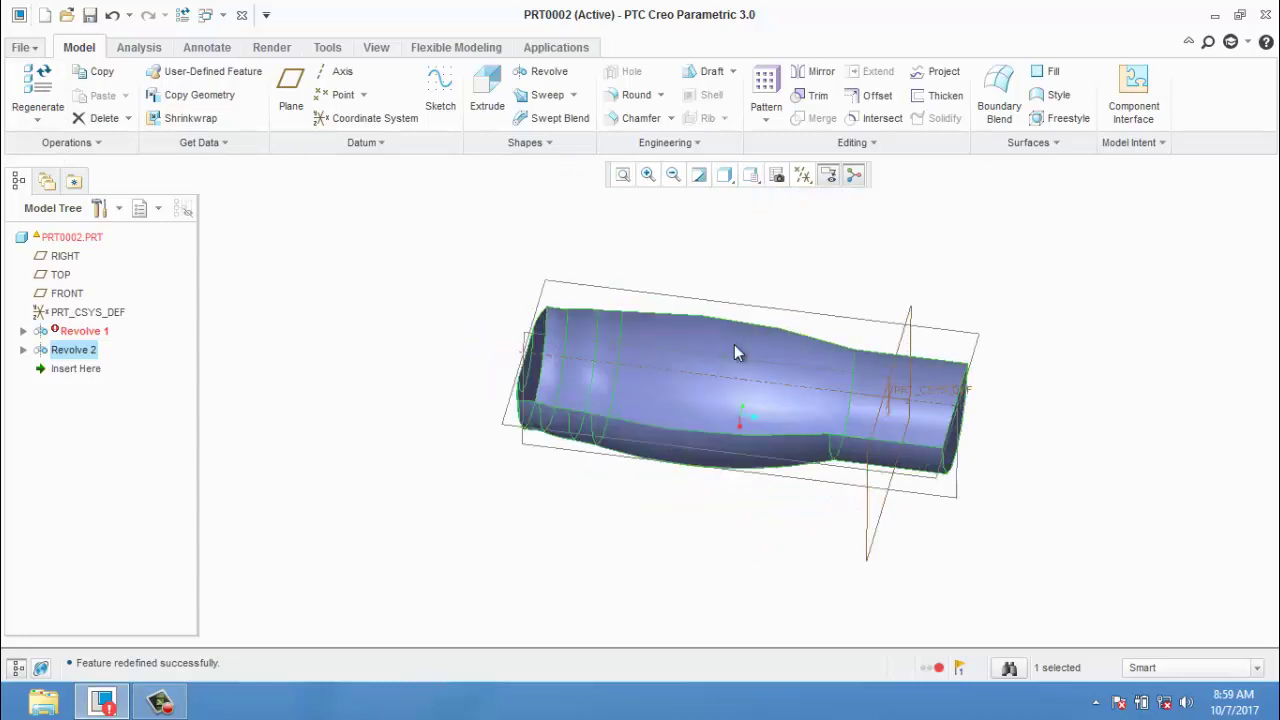
- Redefine the second revolve as a solid with a 360-degree angle
right_click(85, 350)
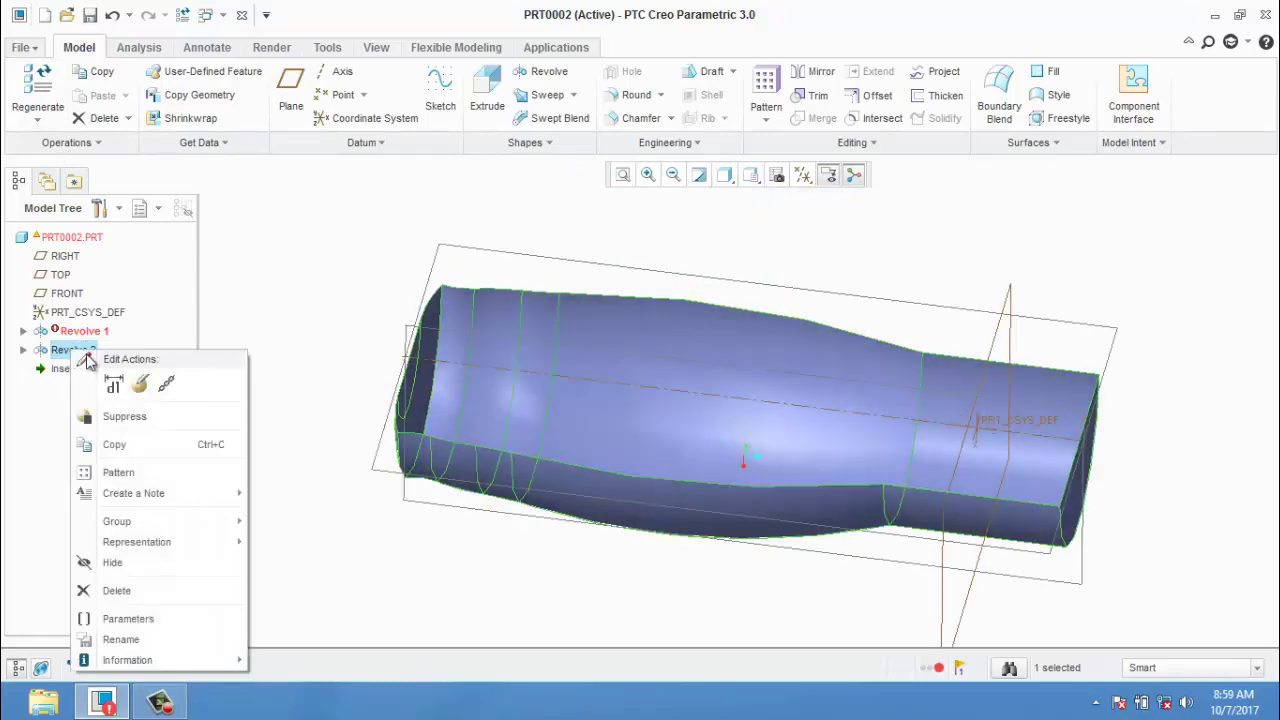
left_click(137, 380)
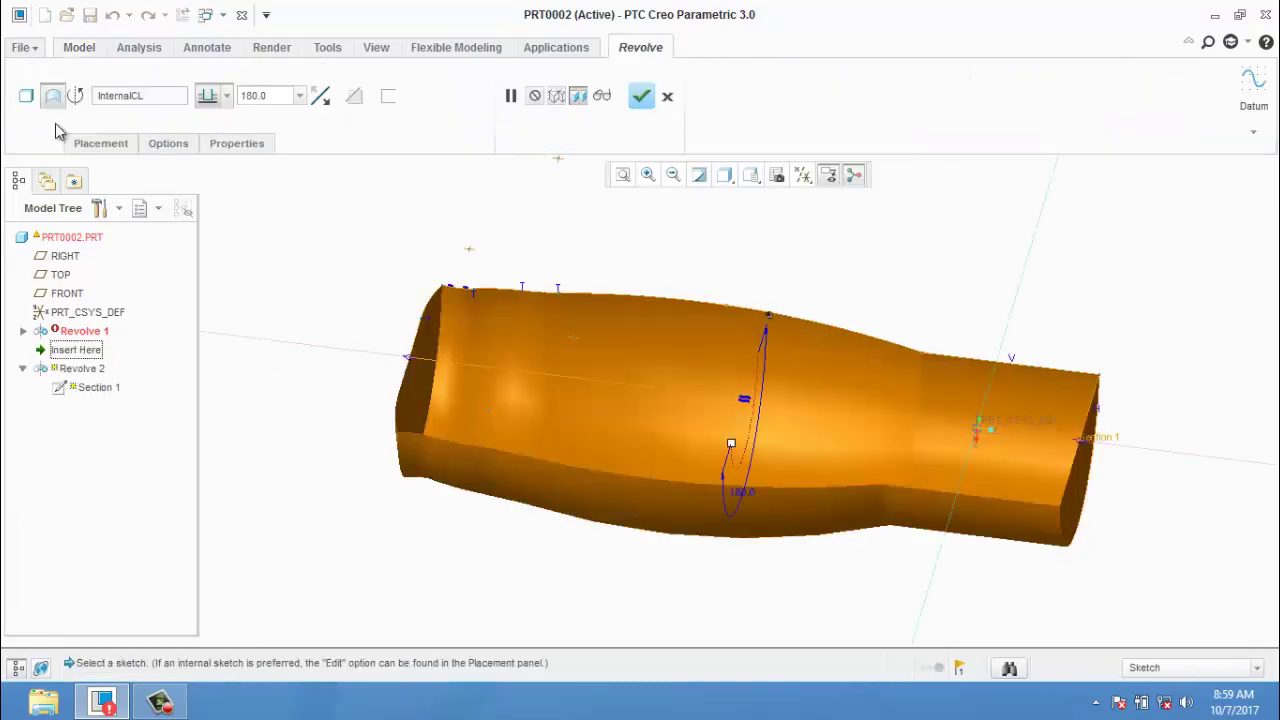
left_click(299, 95)
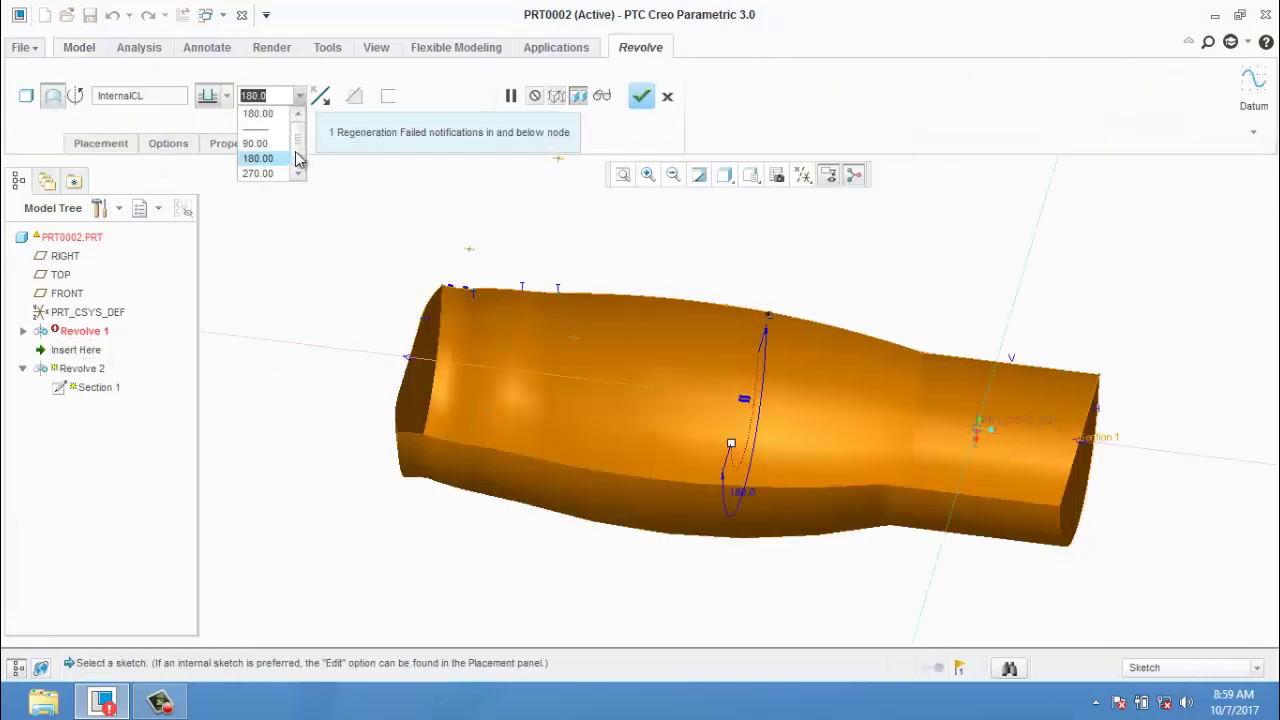
scroll(296, 162, "down", 1)
left_click(257, 174)
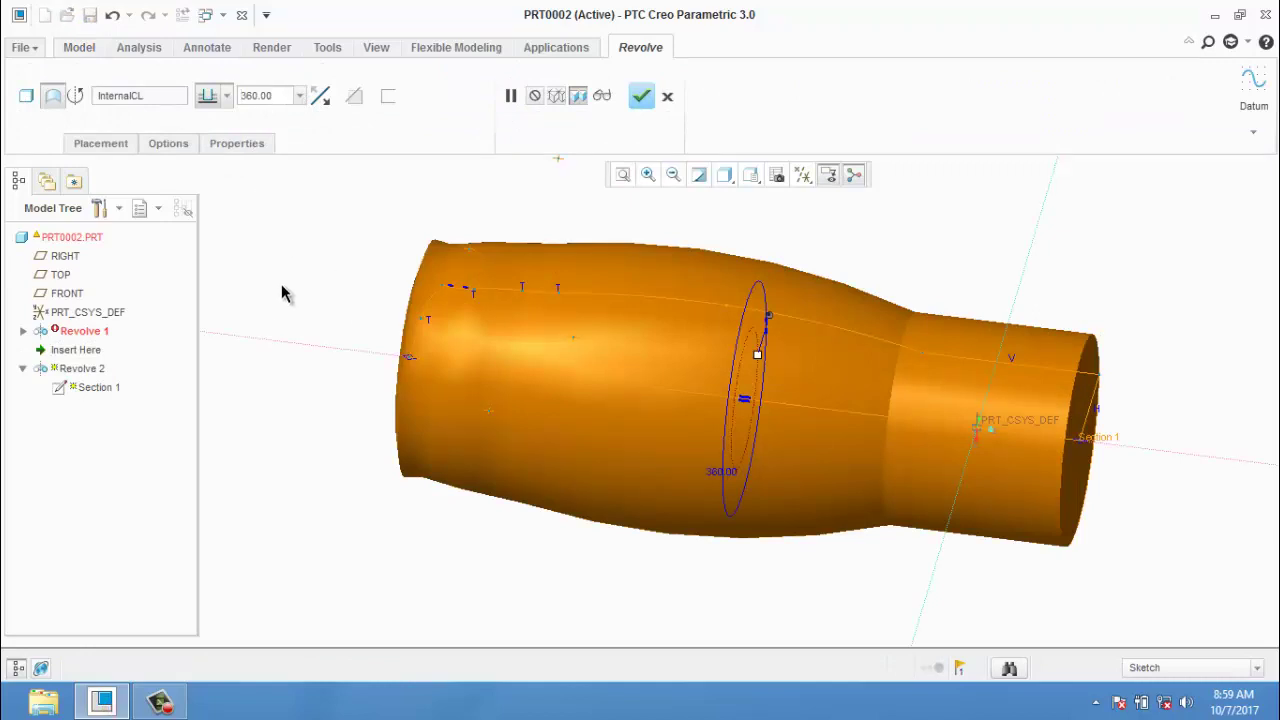
left_click(26, 95)
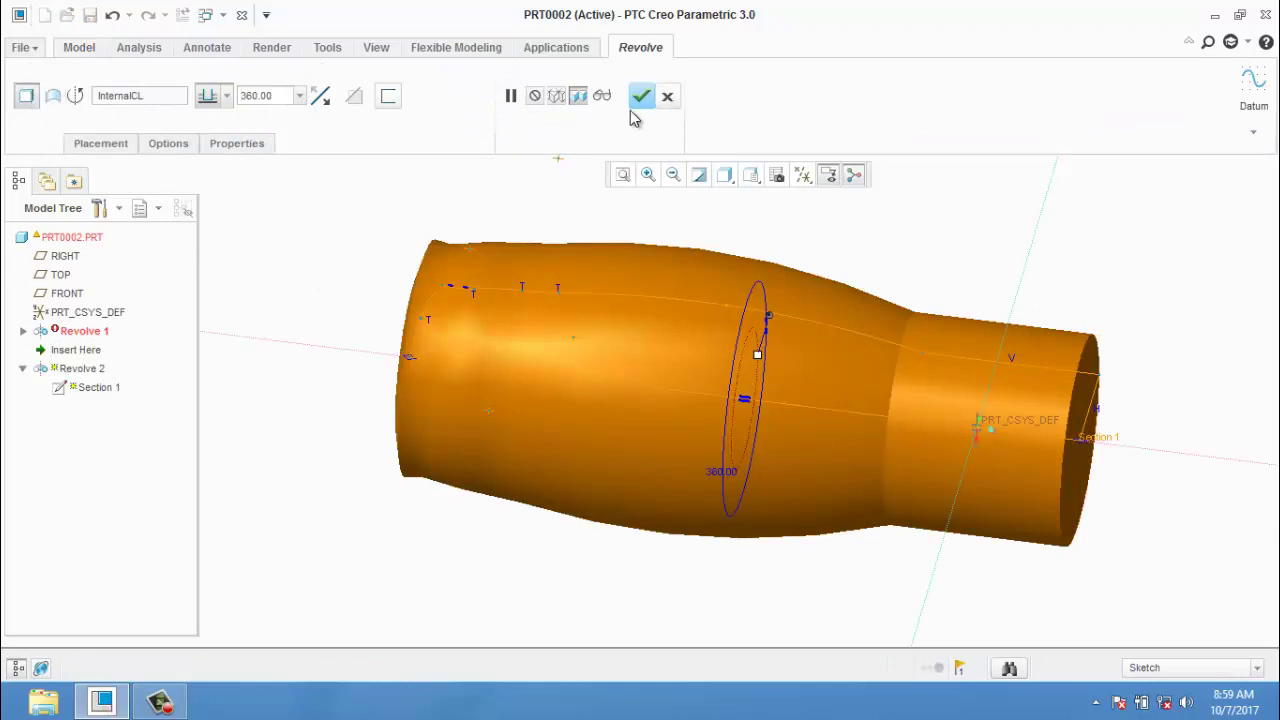
middle_click_drag(365, 263, 345, 244)
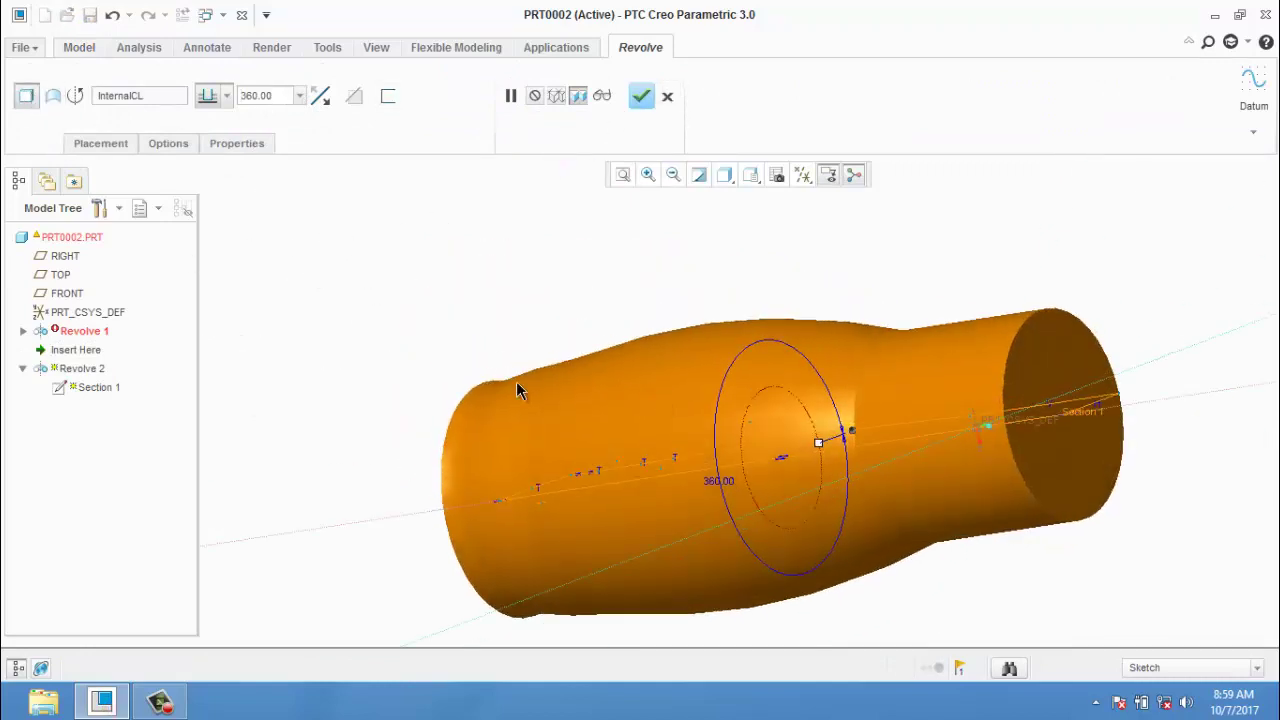
- Set the neck's vertical side length to 5 in the revolve's internal section sketch and complete the solid revolve
left_click(105, 145)
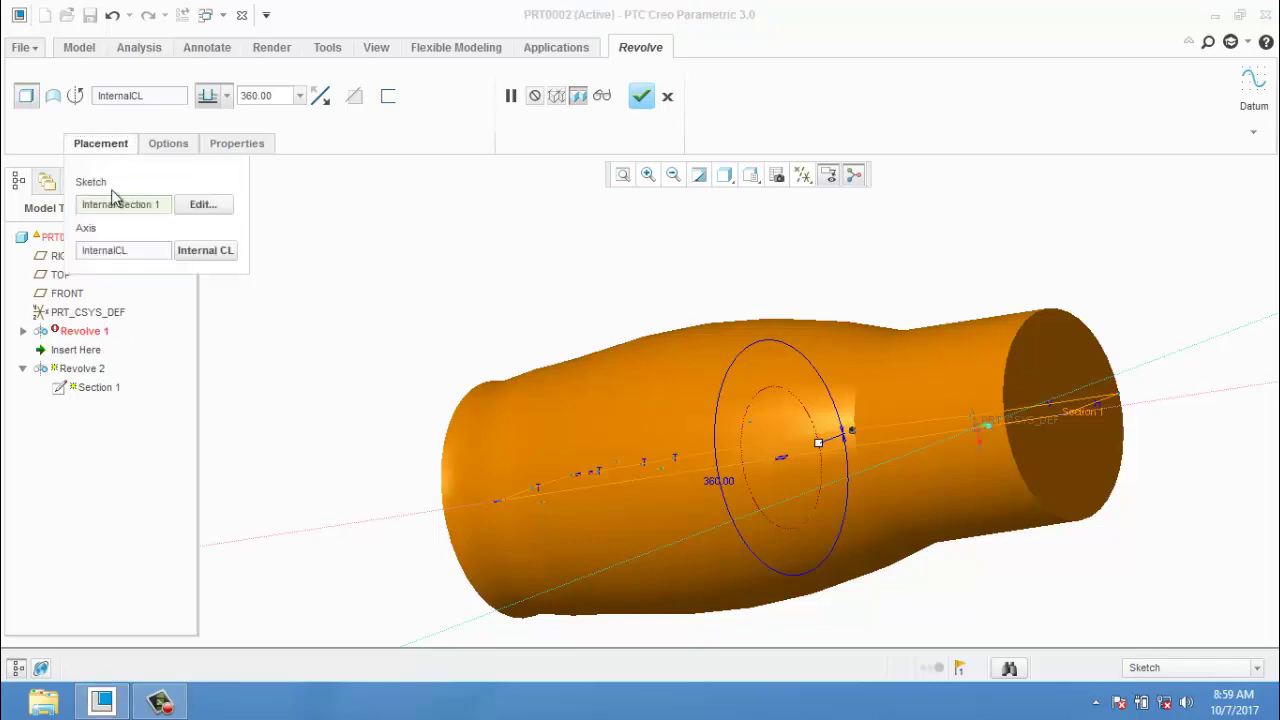
left_click(207, 207)
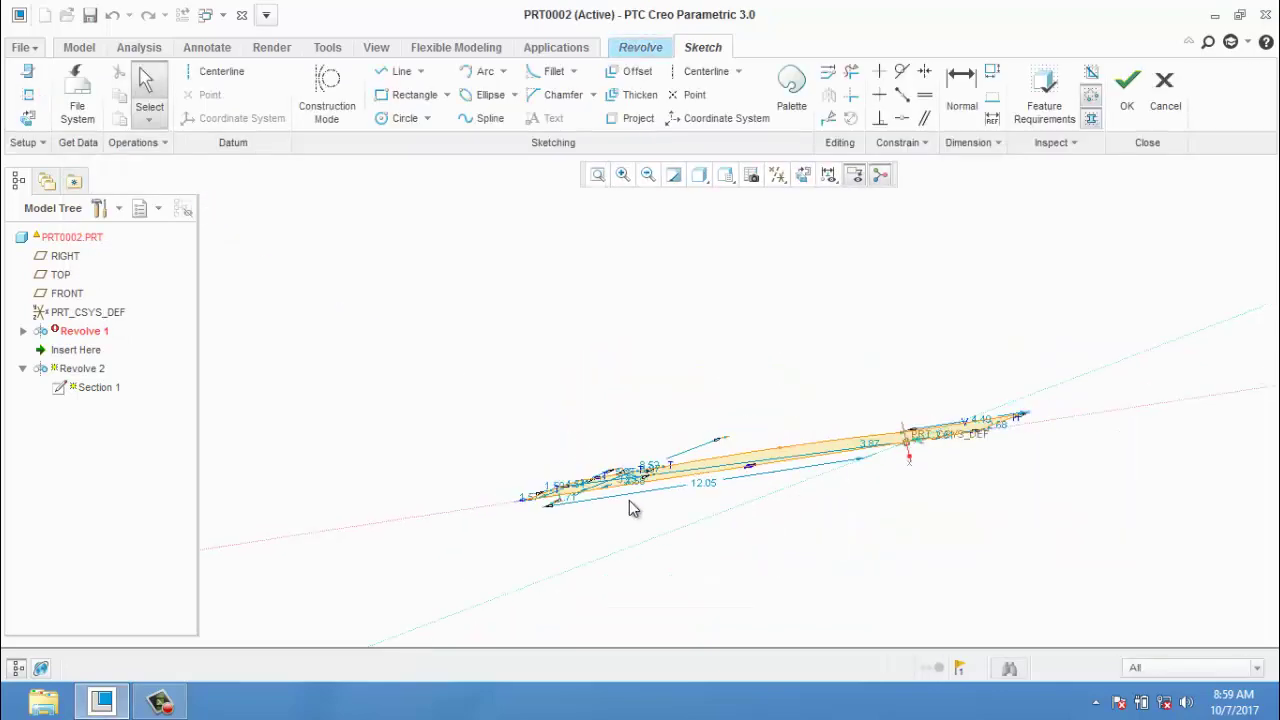
left_click(27, 116)
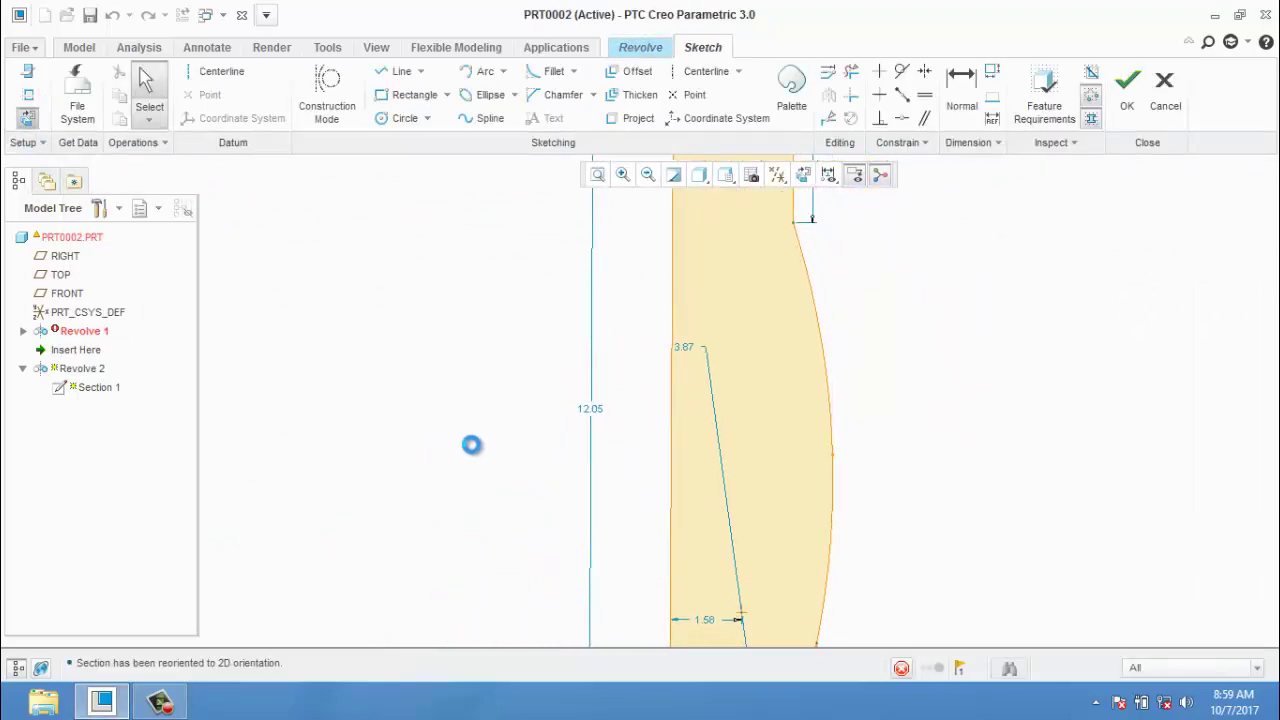
scroll(591, 447, "up", 1)
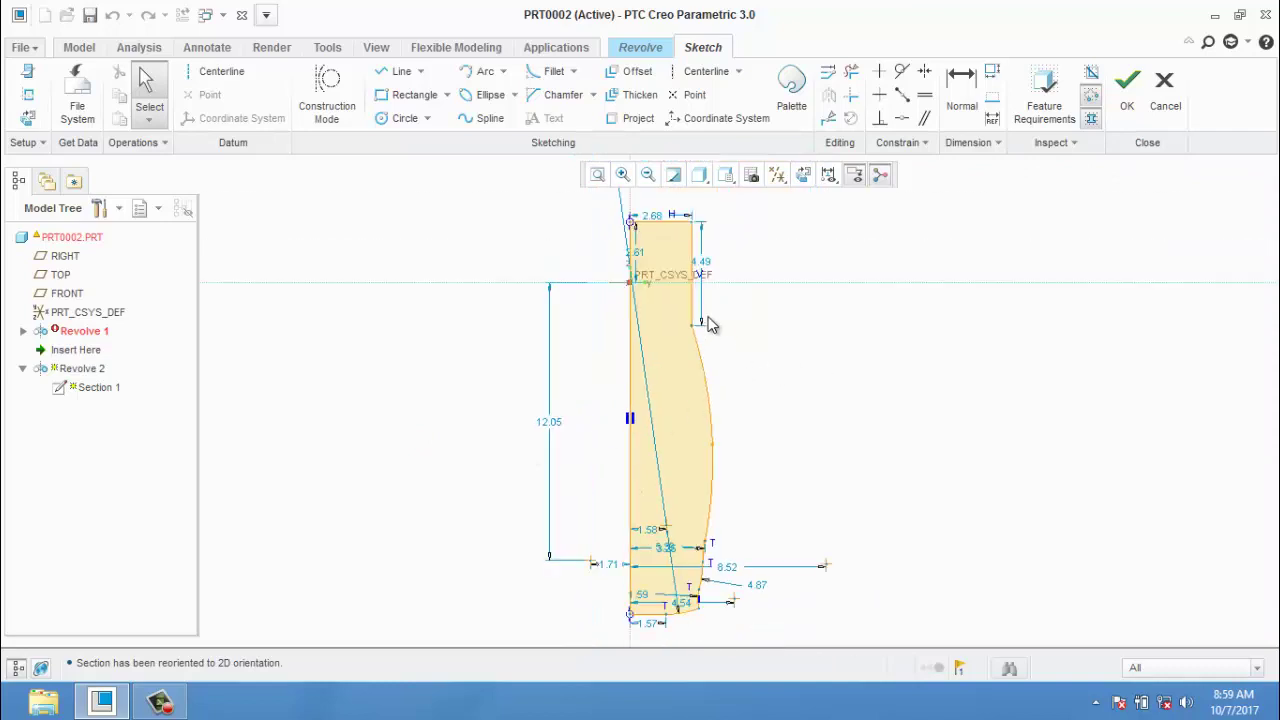
double_click(713, 270)
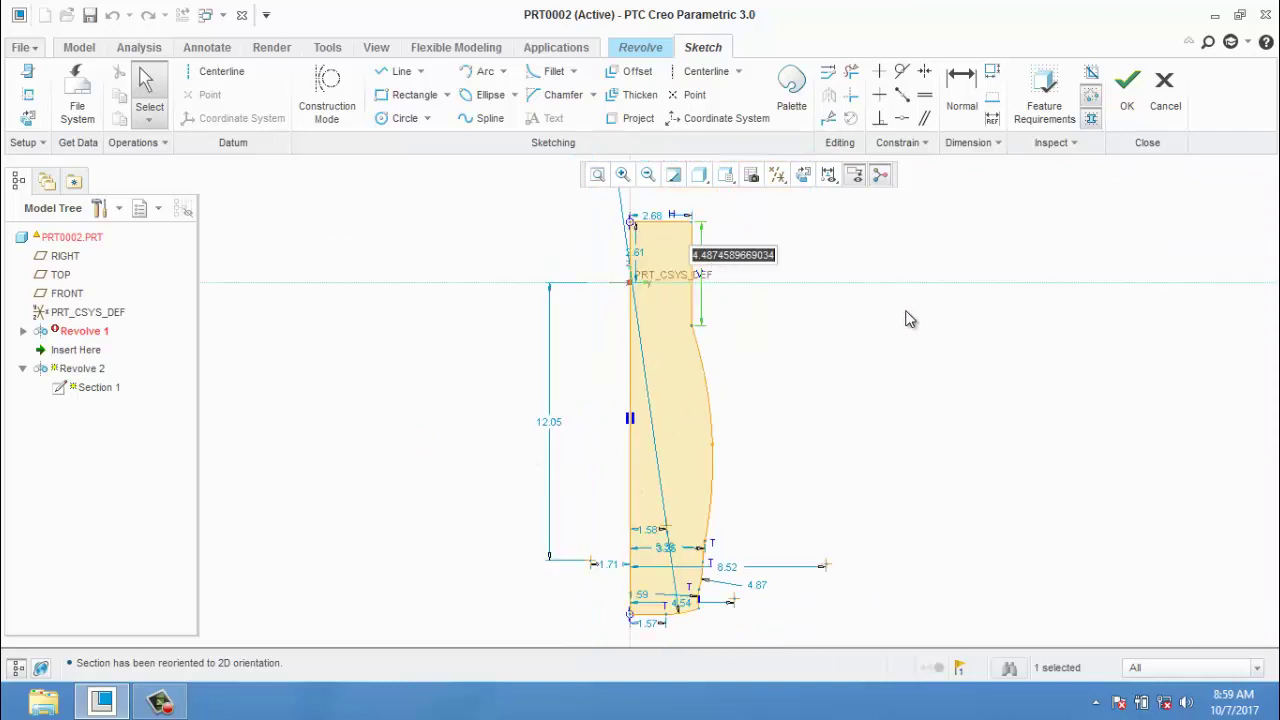
type("5")
key("Return")
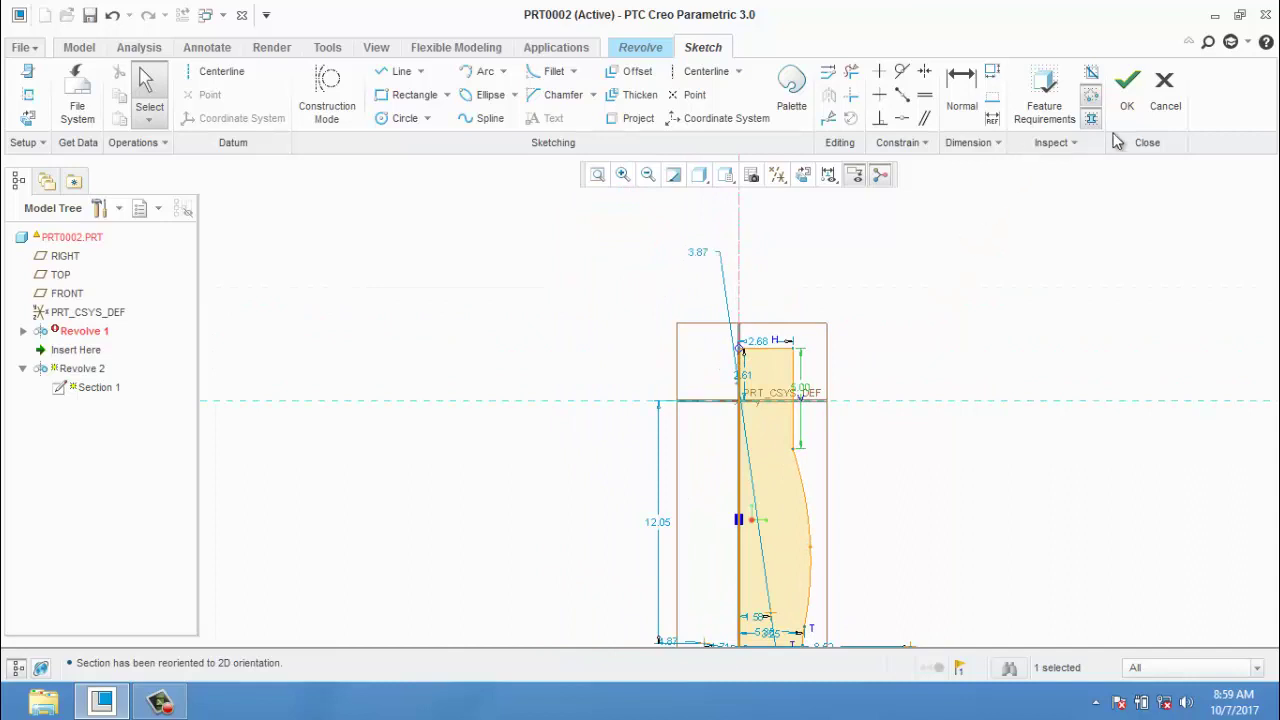
left_click(1127, 88)
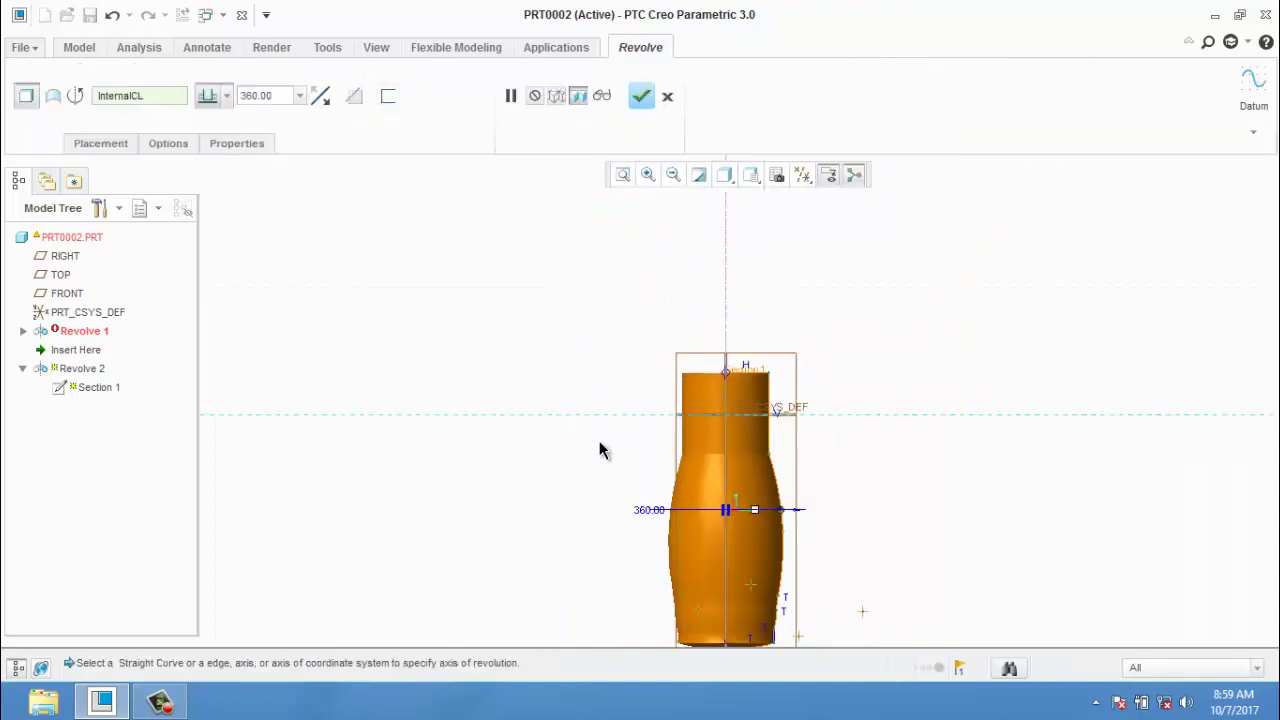
middle_click_drag(600, 450, 649, 480)
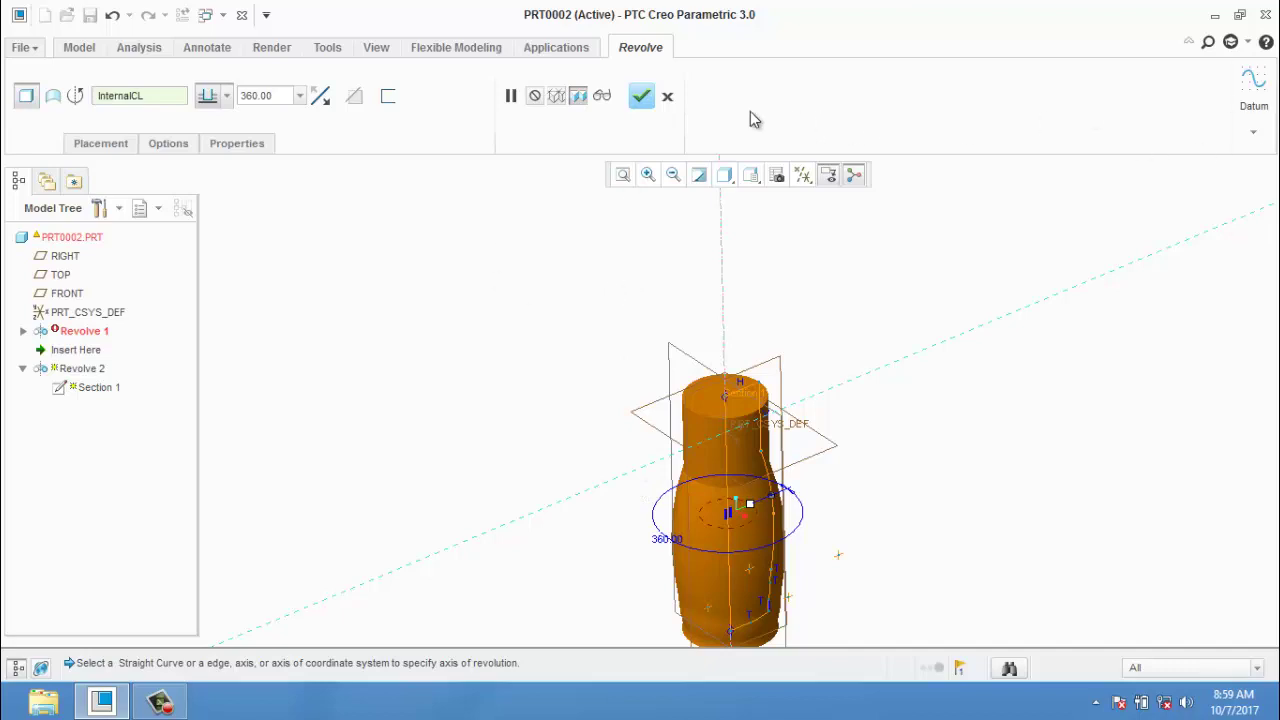
left_click(645, 98)
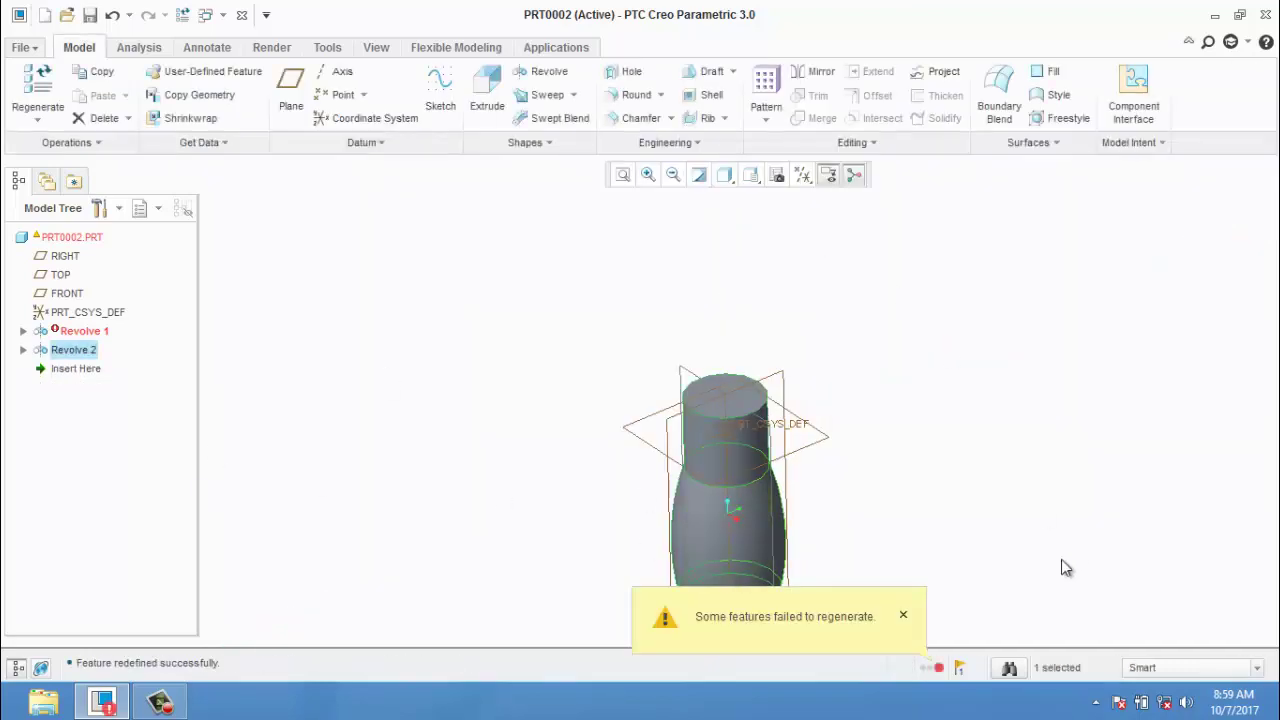
- Close the bottle part and create a new solid part from the mmns_part_solid template
left_click(22, 48)
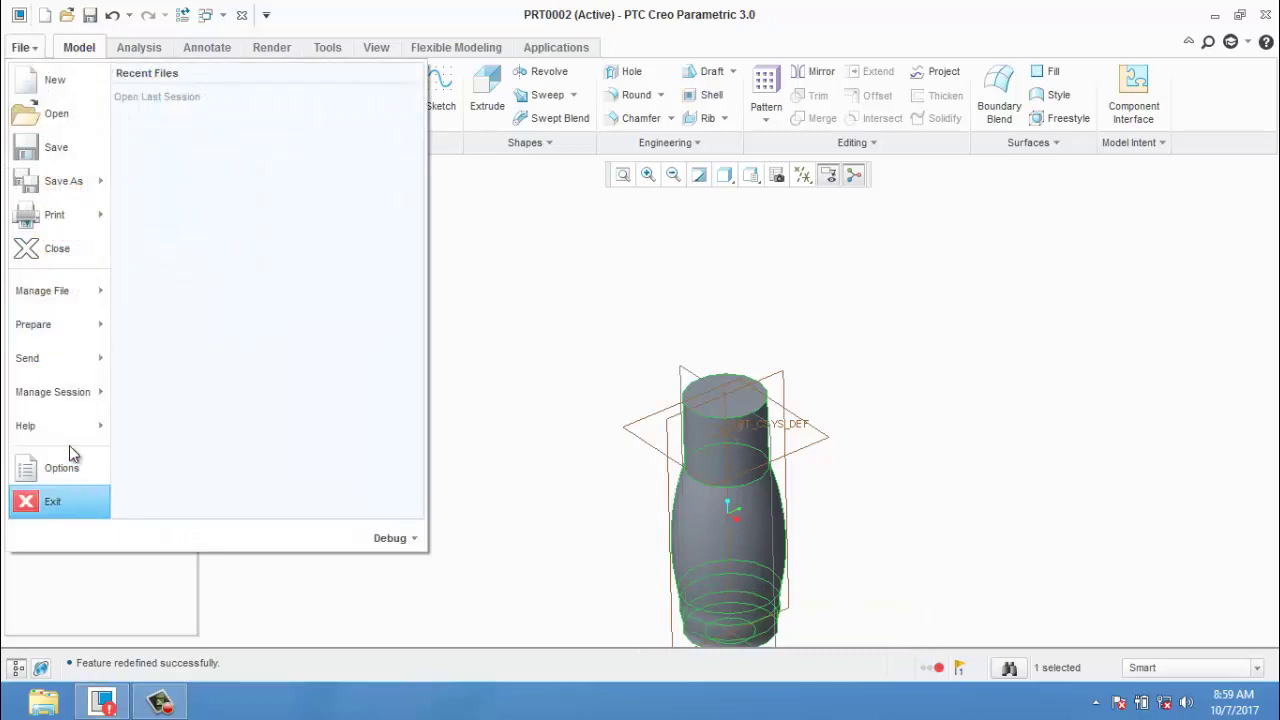
left_click(43, 250)
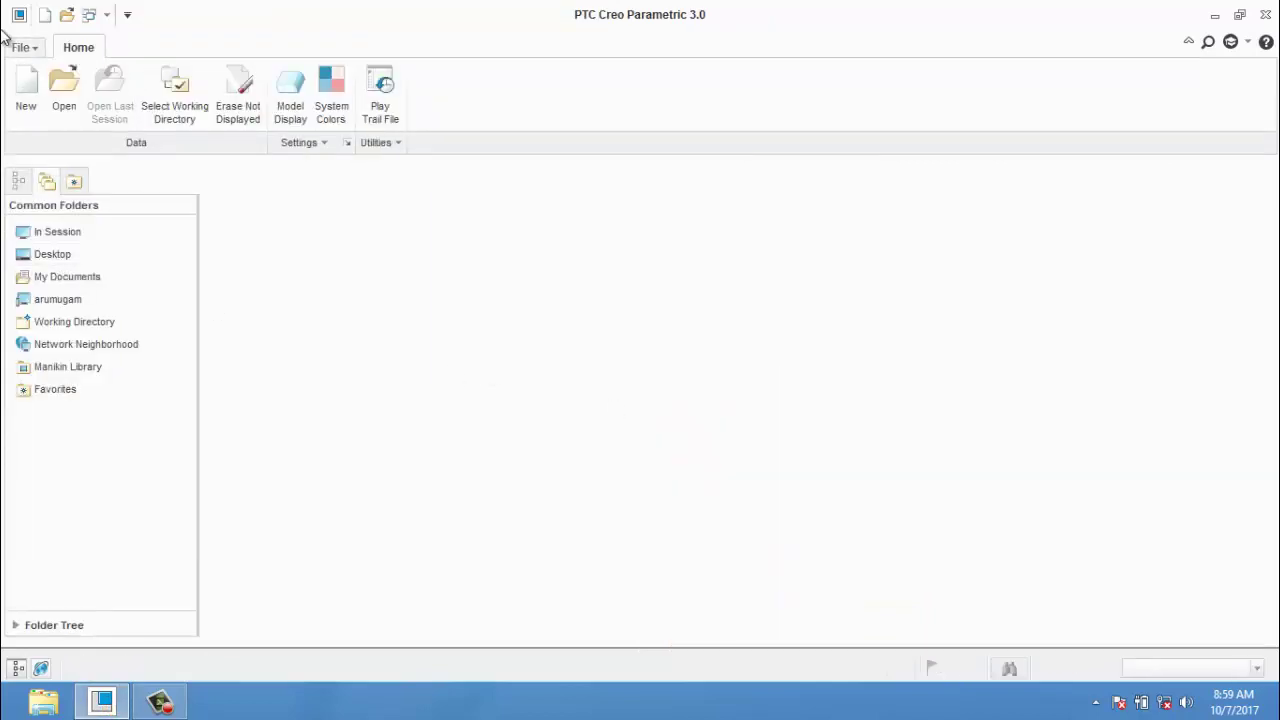
left_click(26, 90)
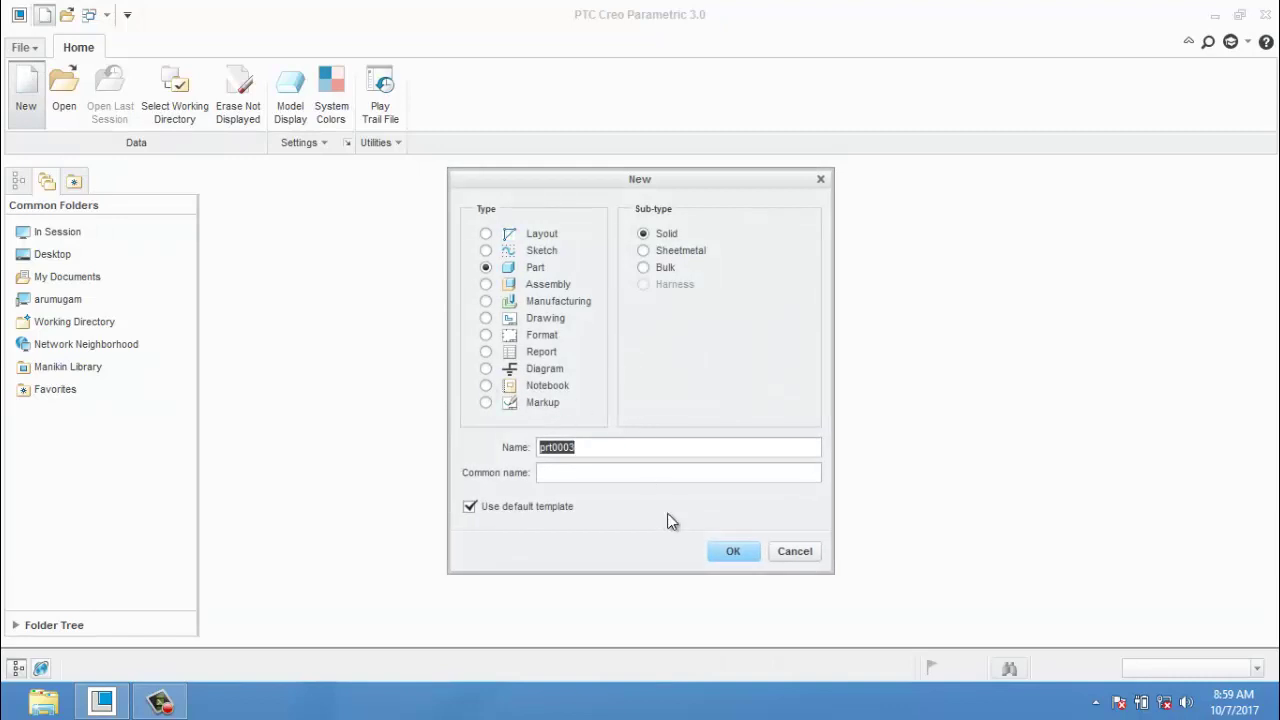
left_click(565, 507)
left_click(733, 551)
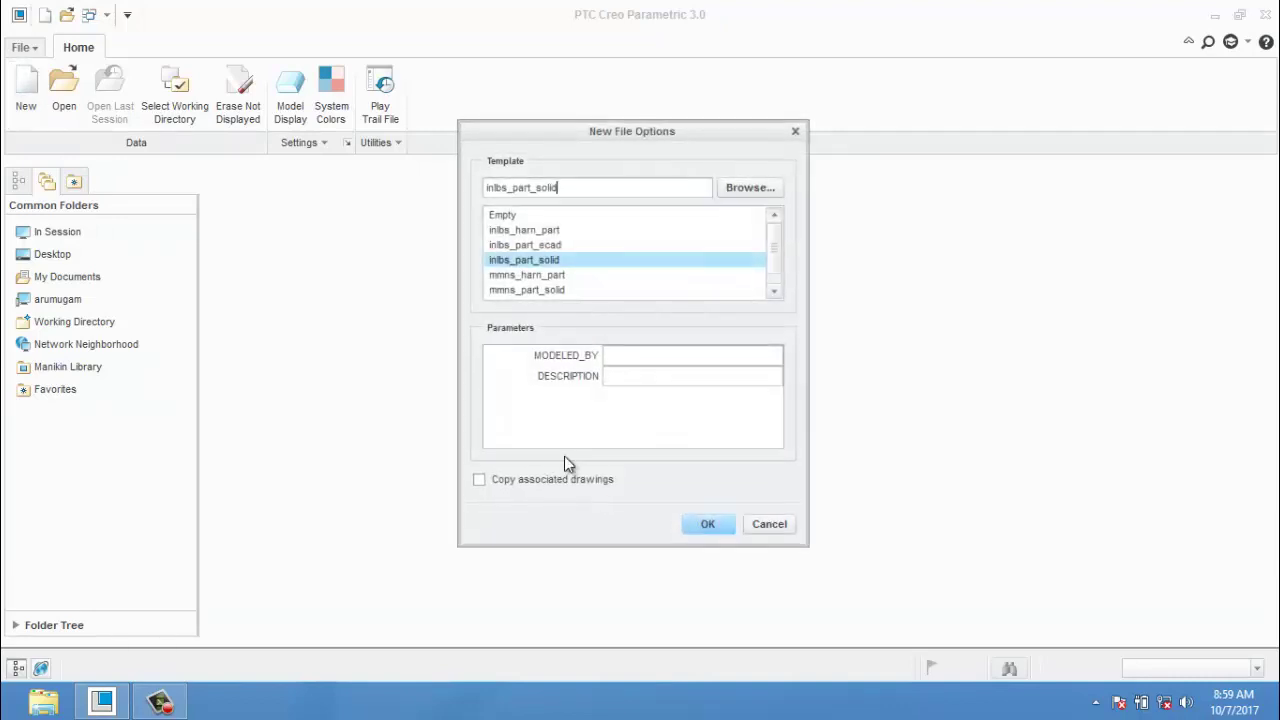
left_click(536, 289)
left_click(708, 524)
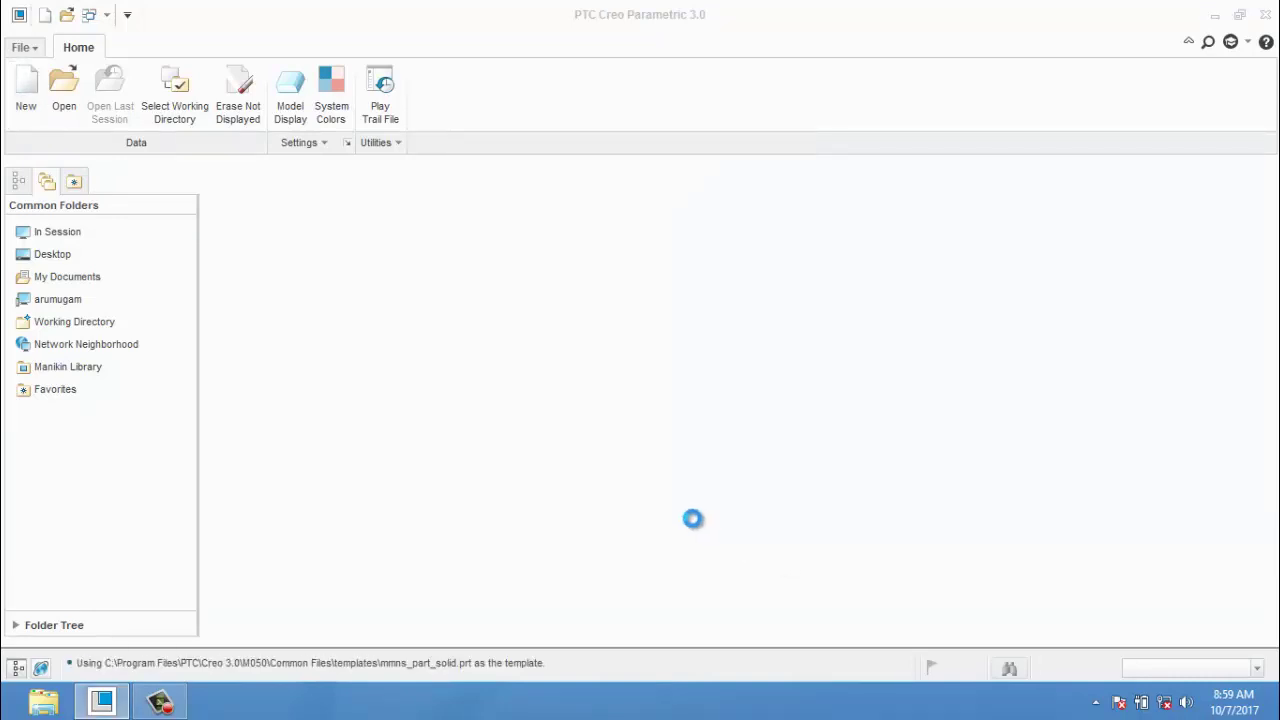
- Start an extrude on the FRONT plane and sketch a rectangle around the origin as its section
left_click(575, 322)
left_click(487, 95)
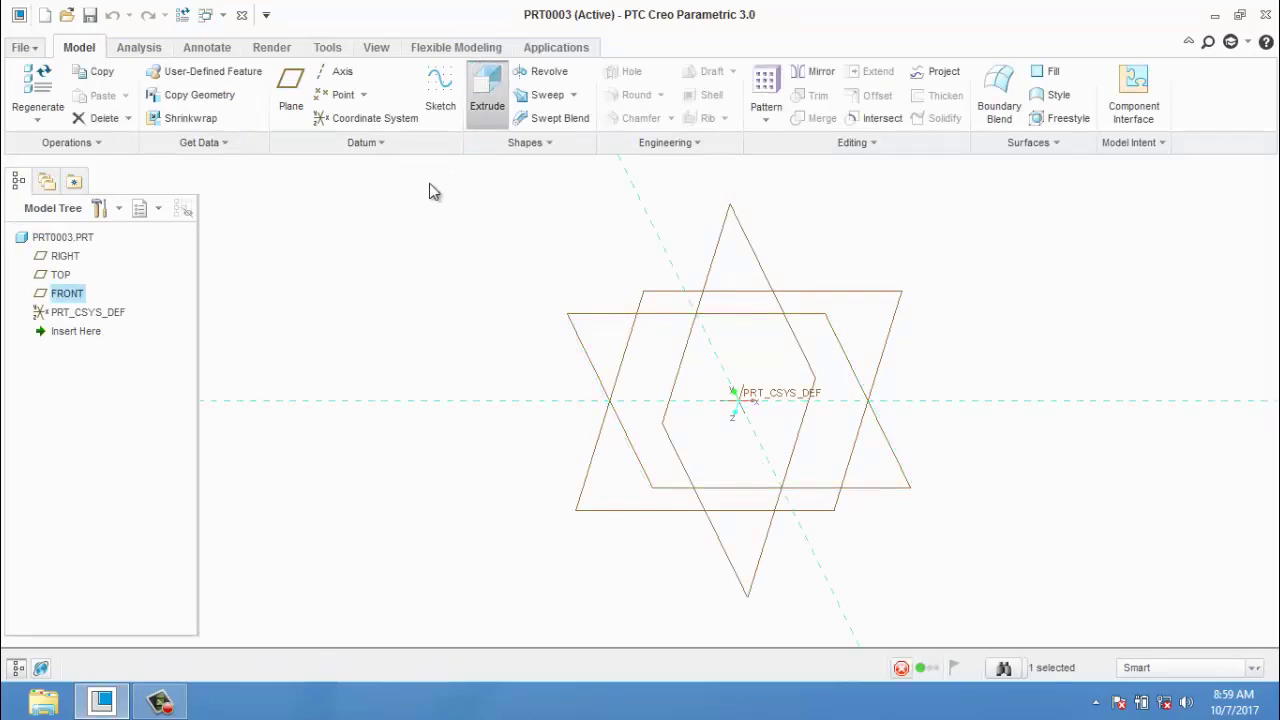
left_click(27, 117)
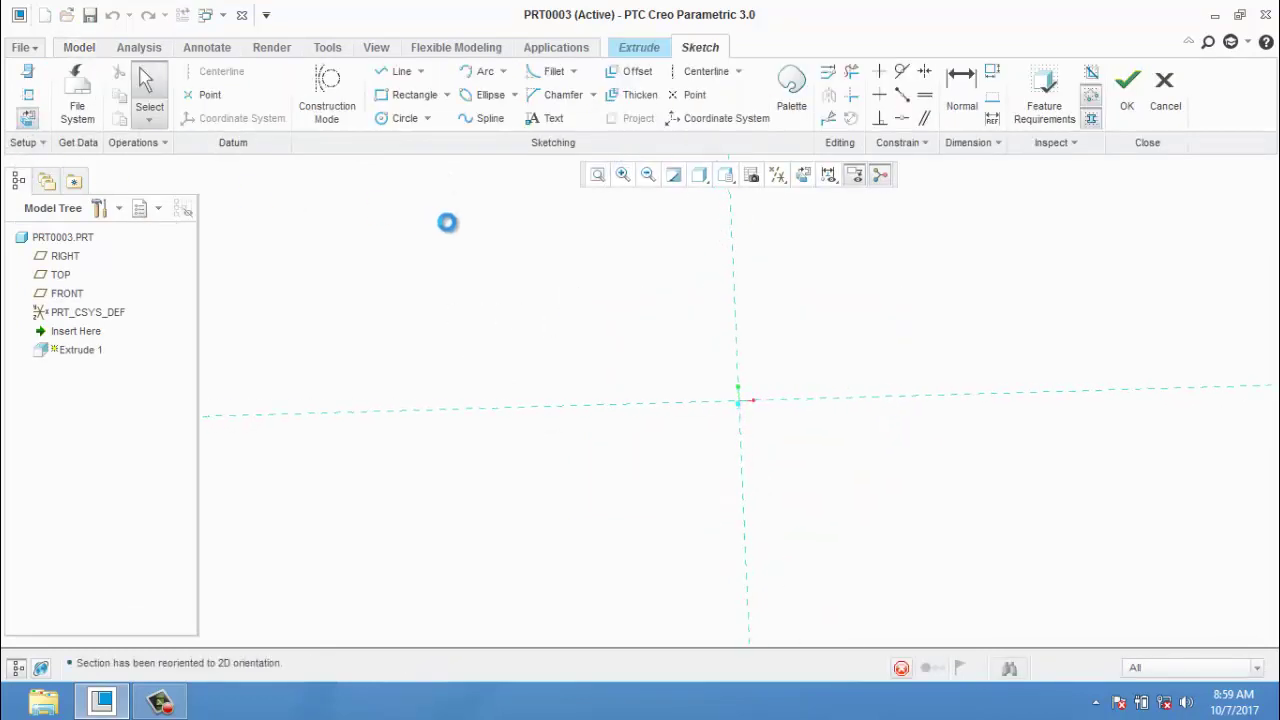
left_click(414, 94)
left_click(562, 231)
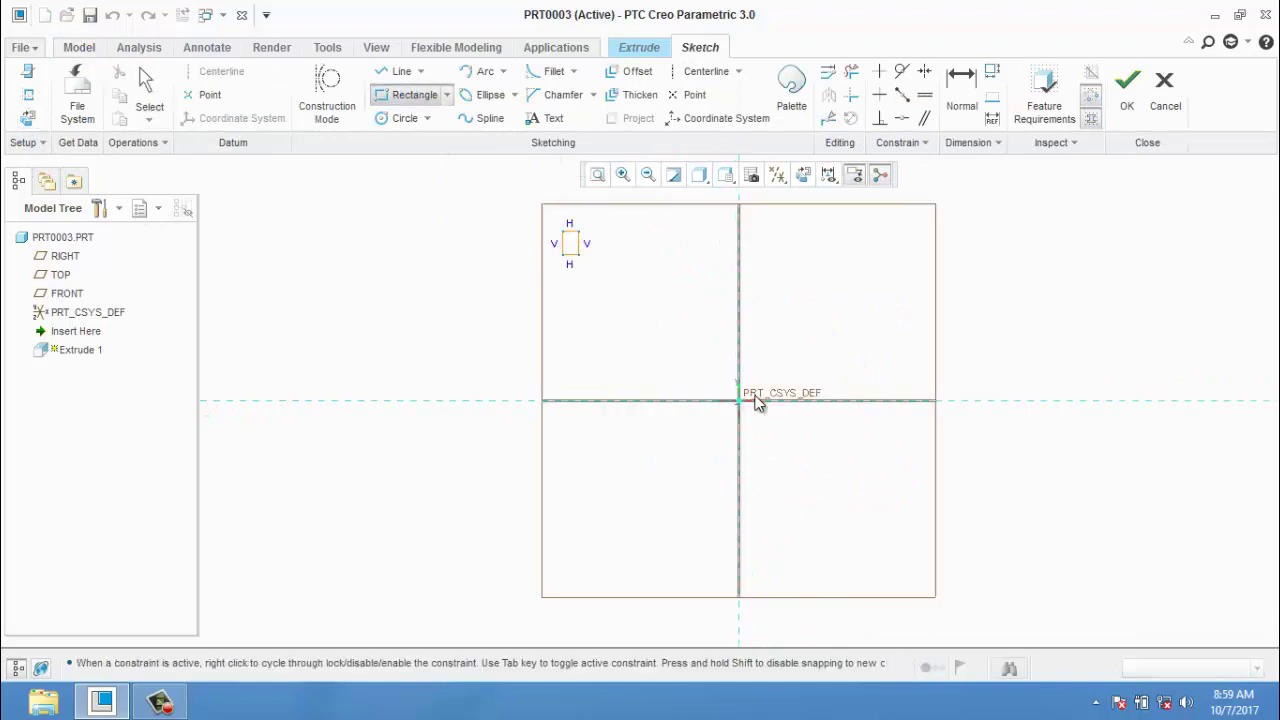
left_click(894, 535)
left_click(1126, 92)
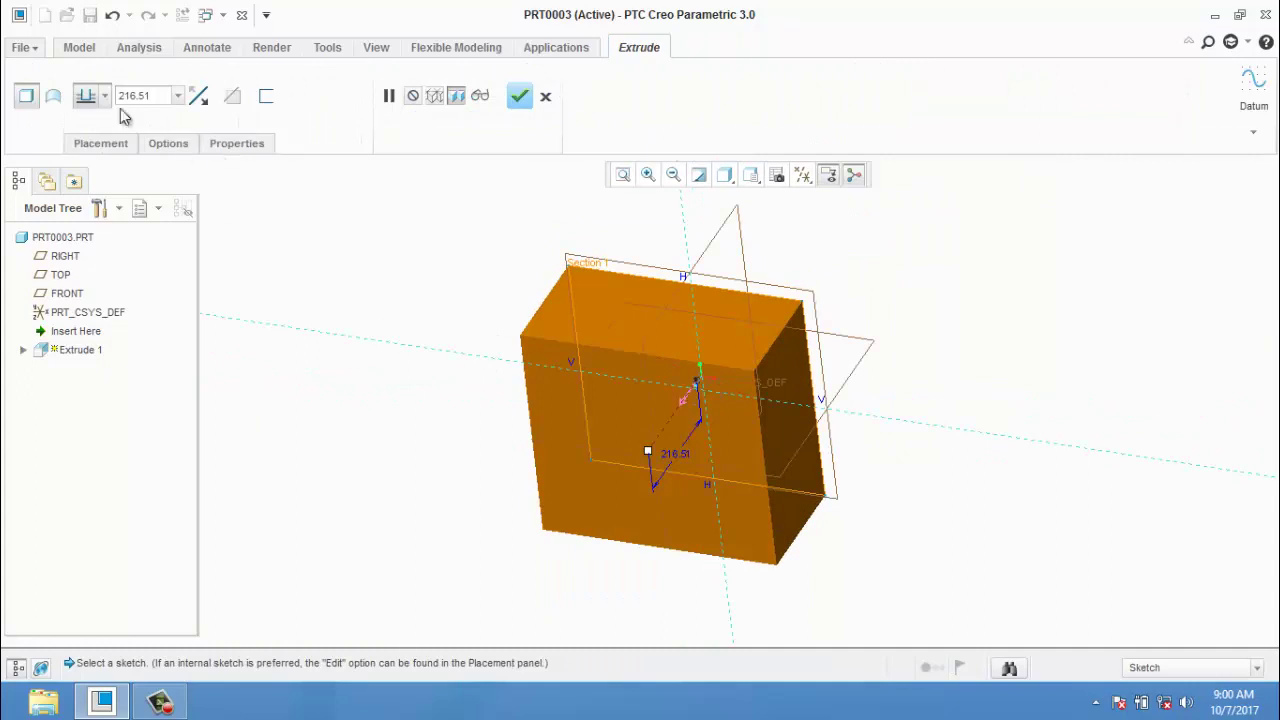
- Extrude the rectangle symmetrically about the sketch plane to a total depth of 400 and complete the block
left_click(104, 97)
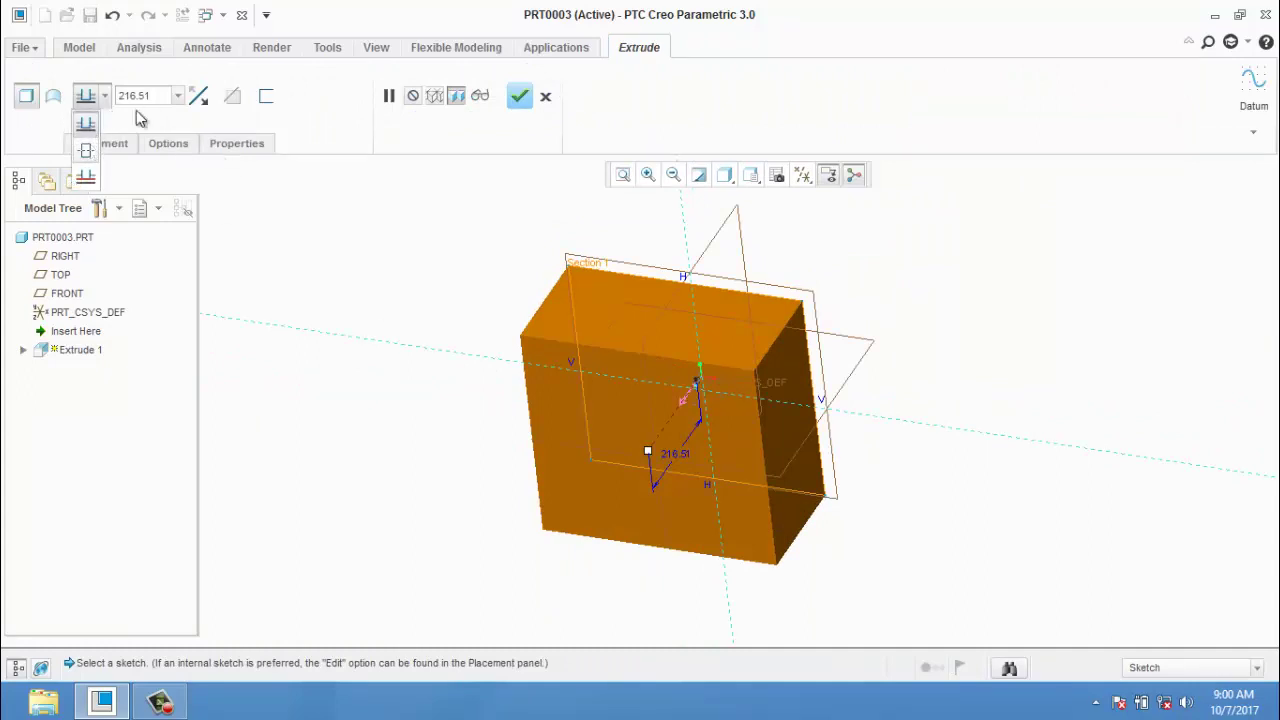
left_click(86, 151)
double_click(150, 96)
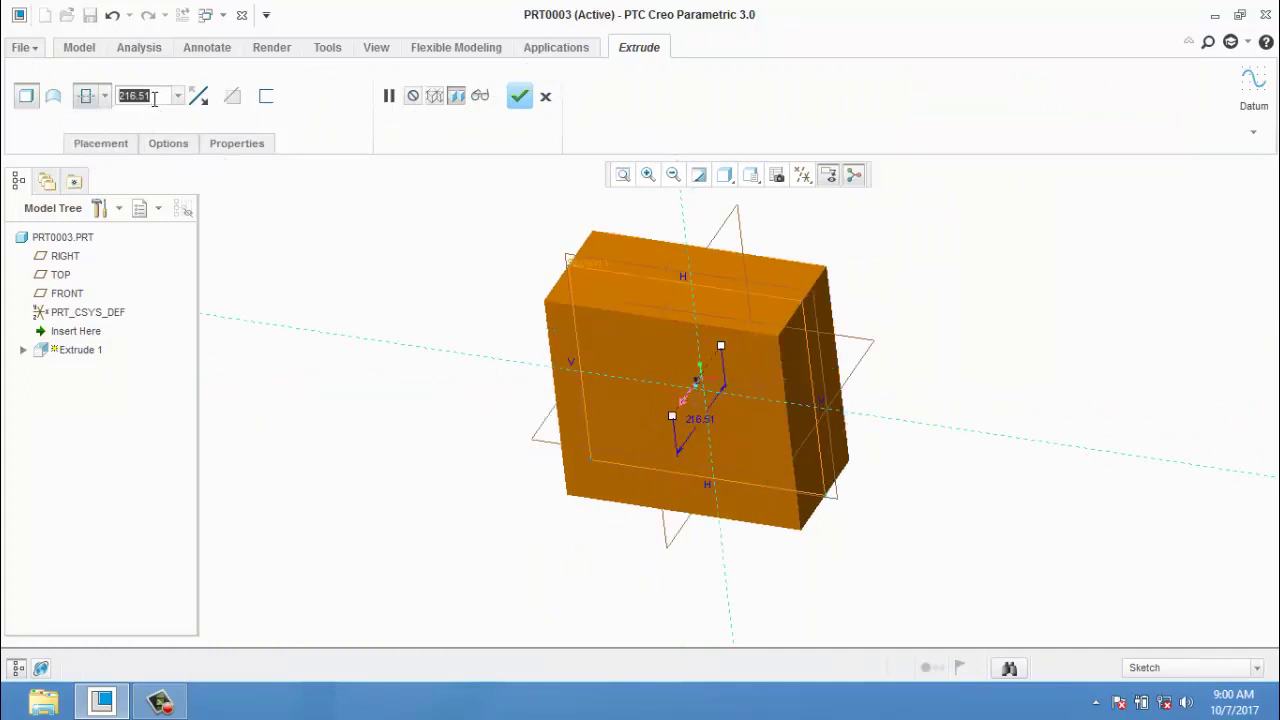
type("400")
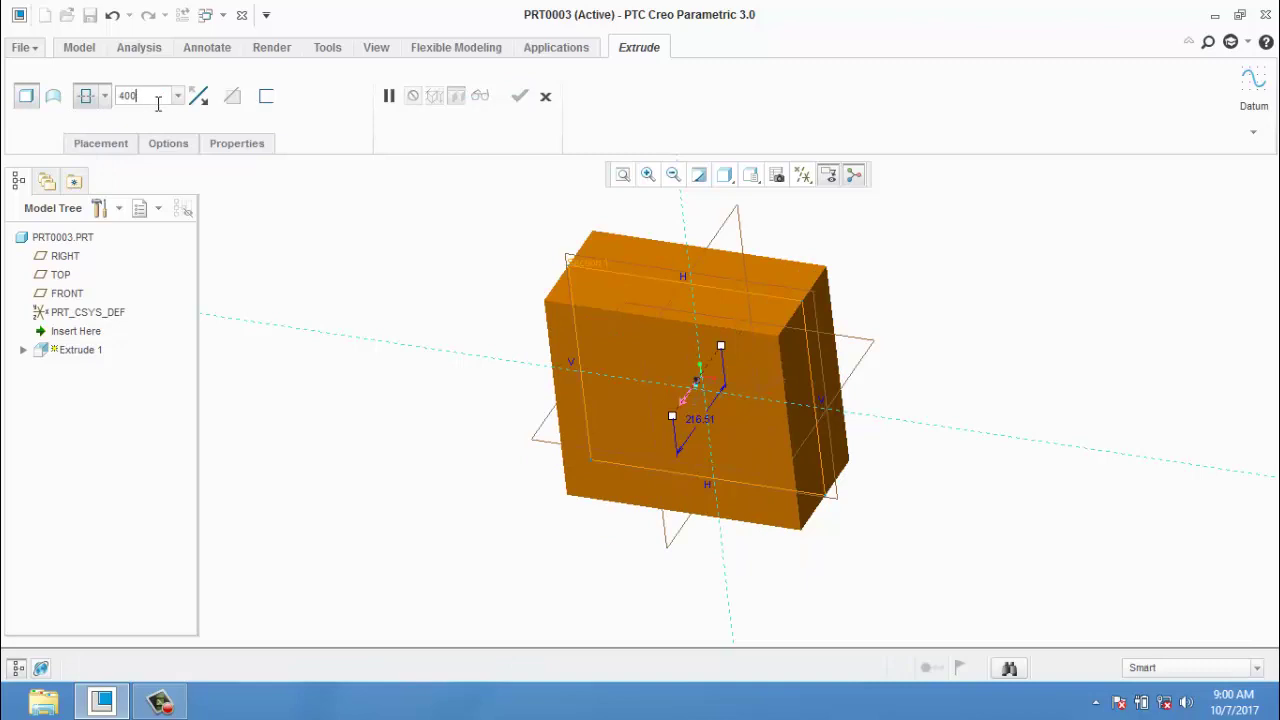
key("Return")
left_click(520, 96)
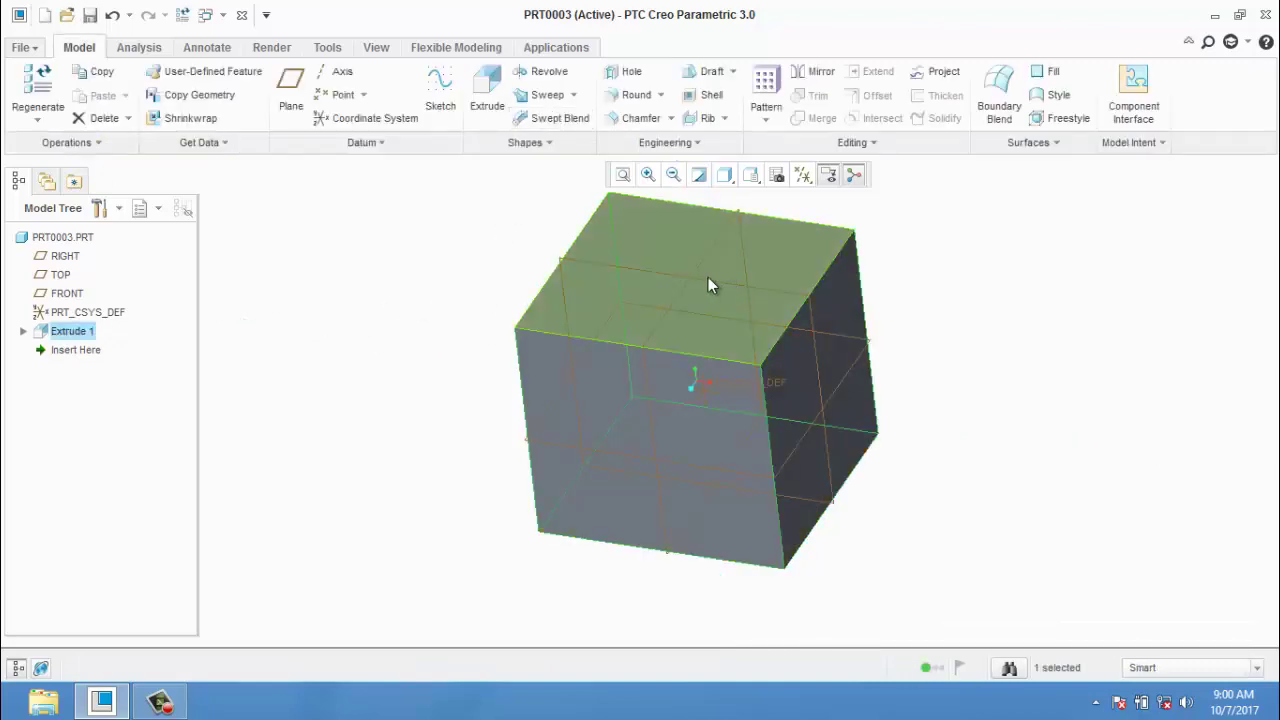
- Start a revolve on the RIGHT plane and draw a vertical centerline through the middle of the block in its section sketch
left_click(60, 275)
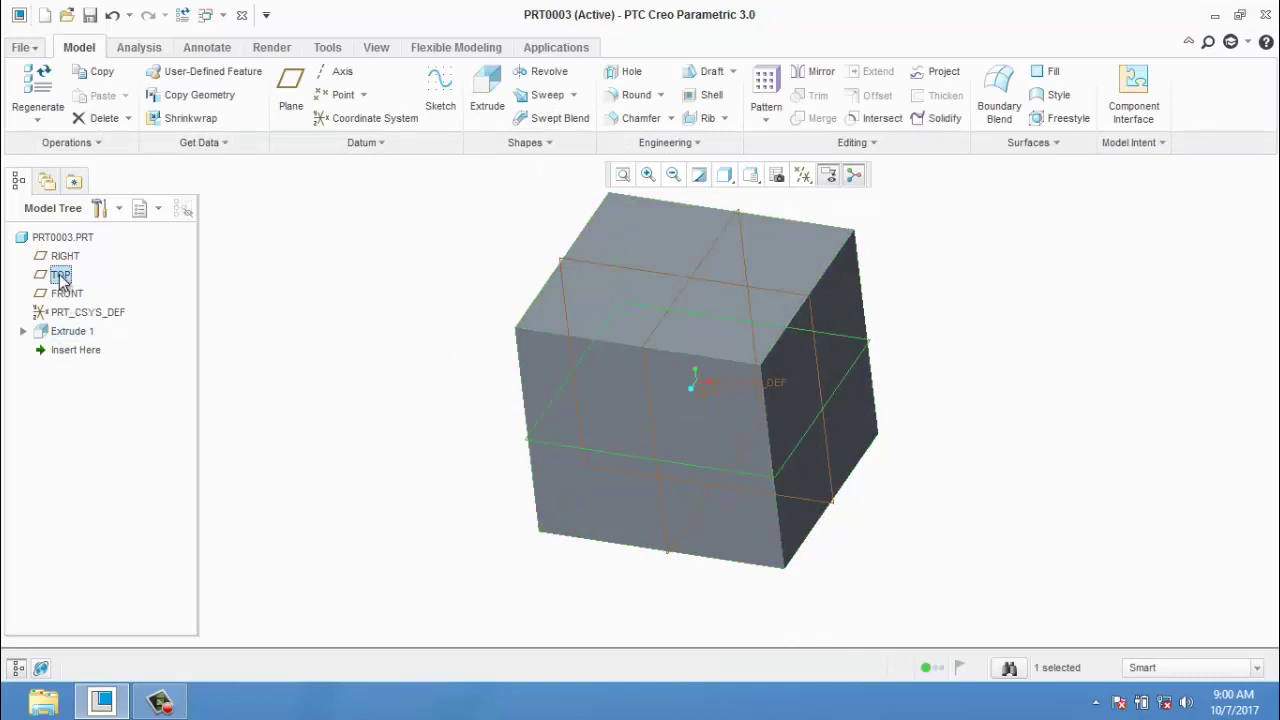
left_click(62, 257)
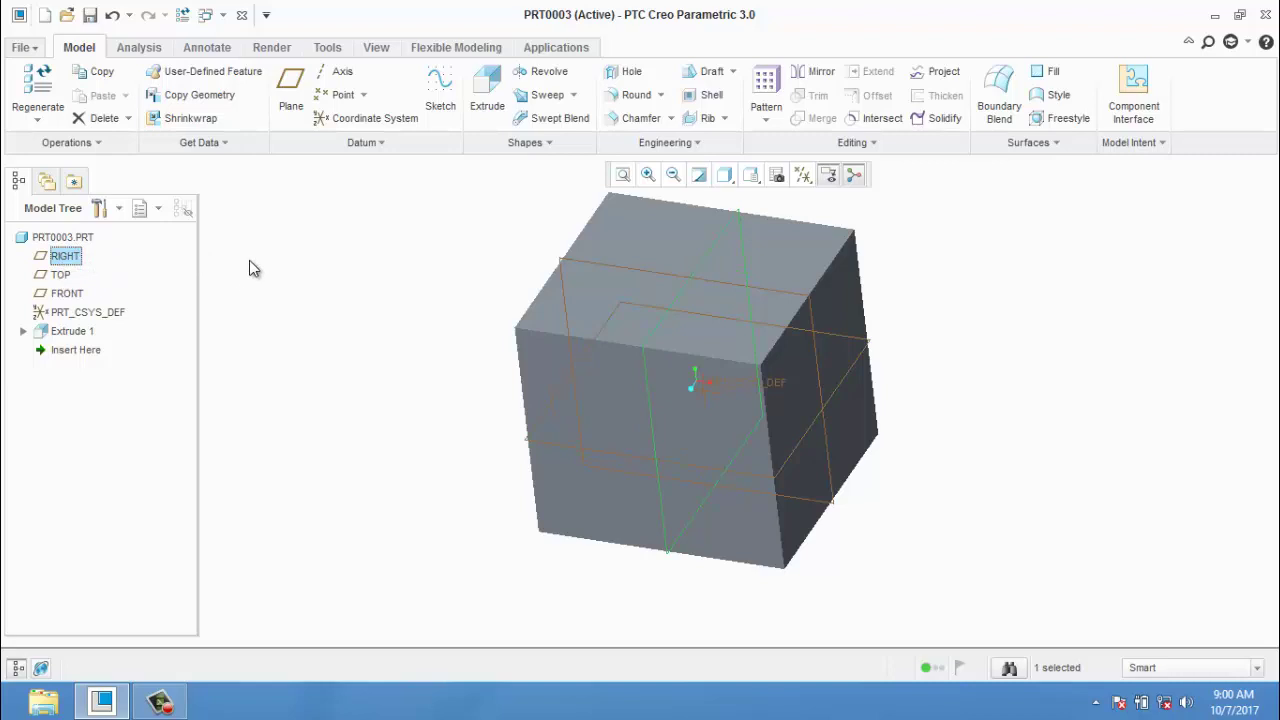
left_click(540, 75)
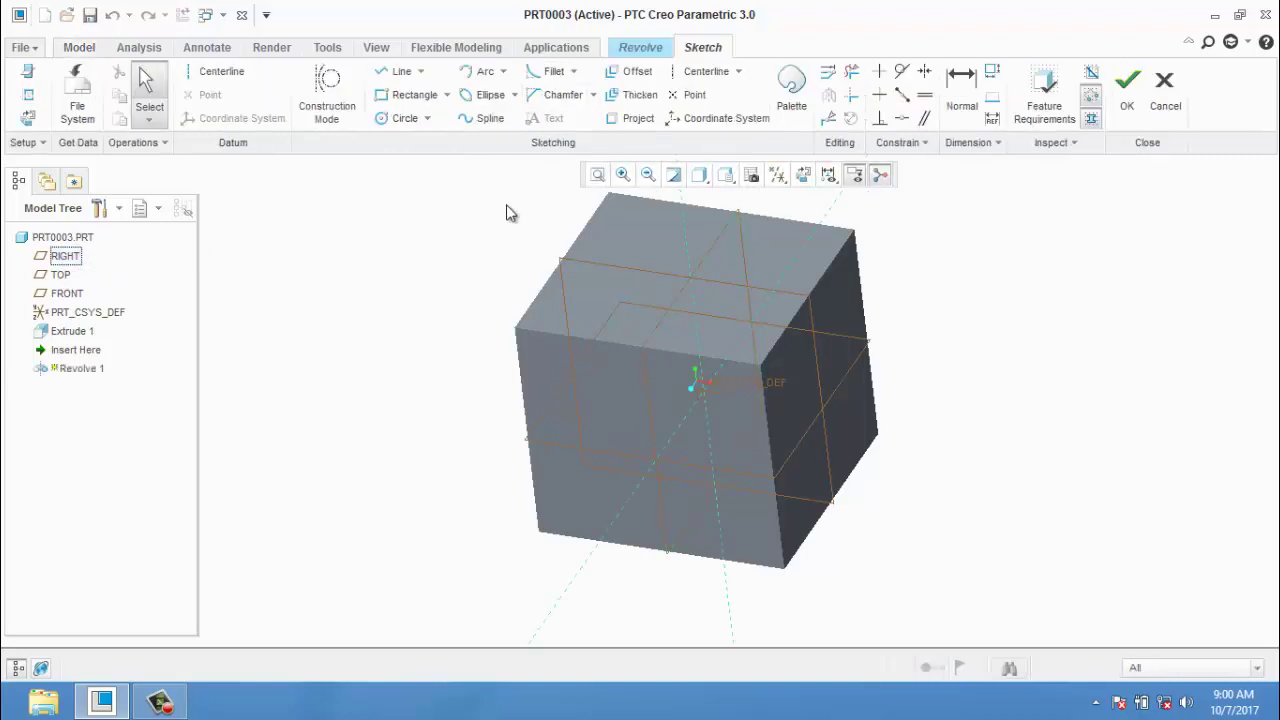
left_click(27, 117)
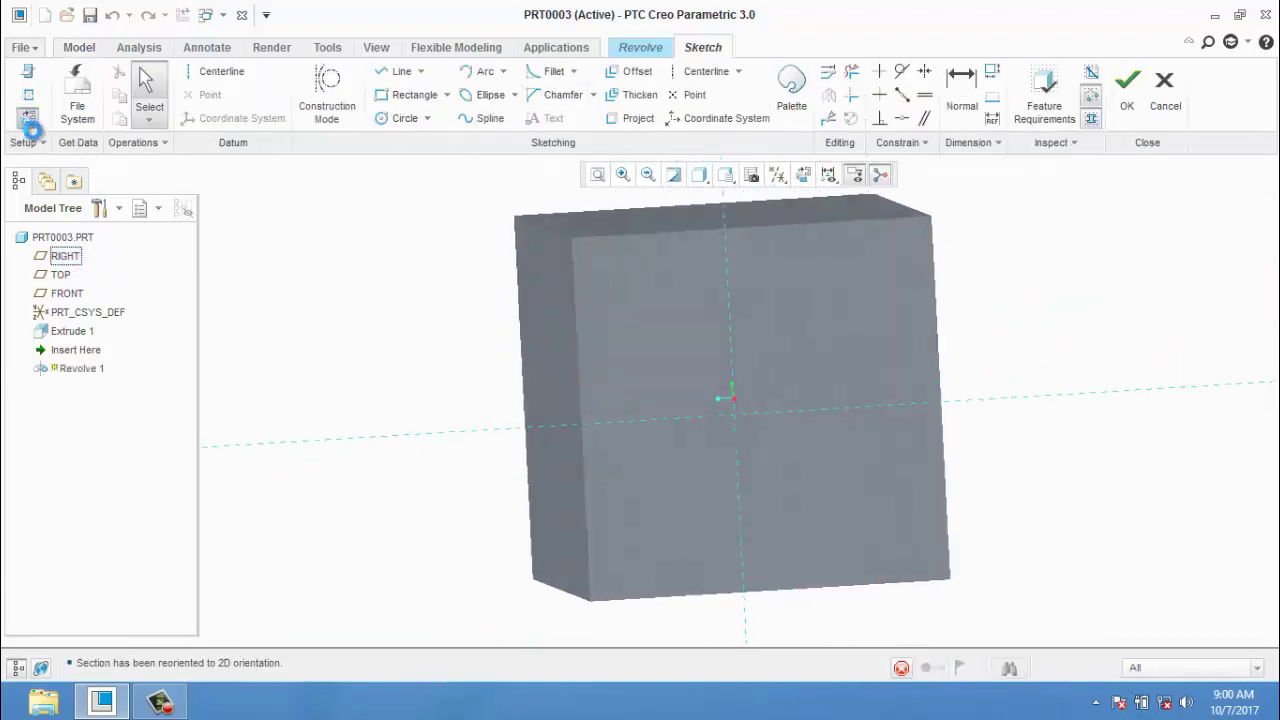
left_click(705, 71)
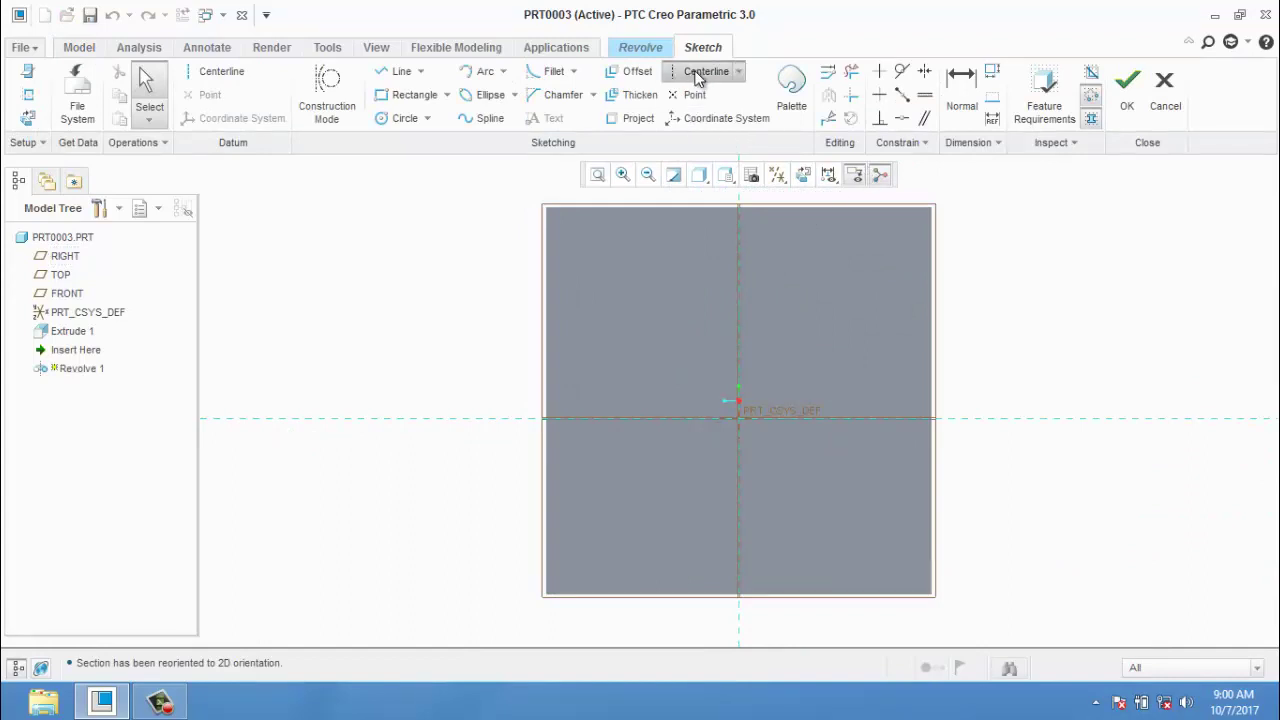
left_click(740, 202)
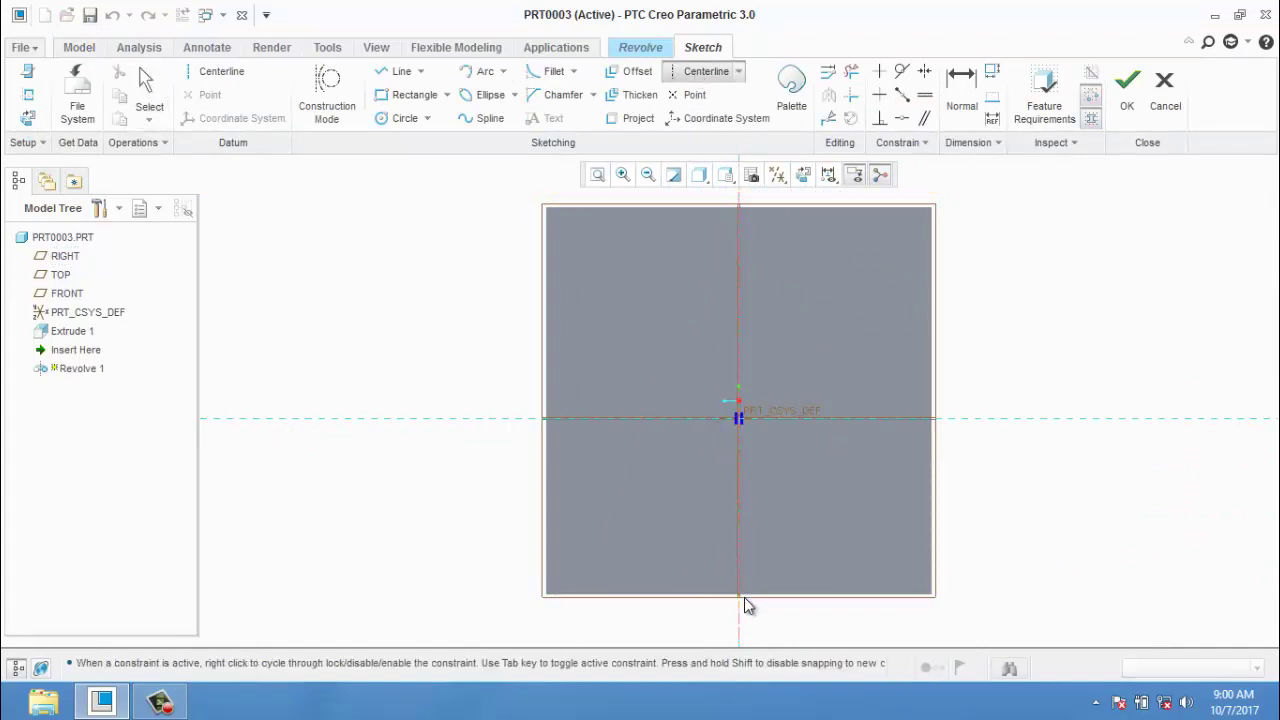
left_click(742, 597)
- Sketch a closed half-bottle profile against the centerline, narrow above and wide below, slightly overshooting the block's upper and lower edges, and finish the section
left_click(400, 71)
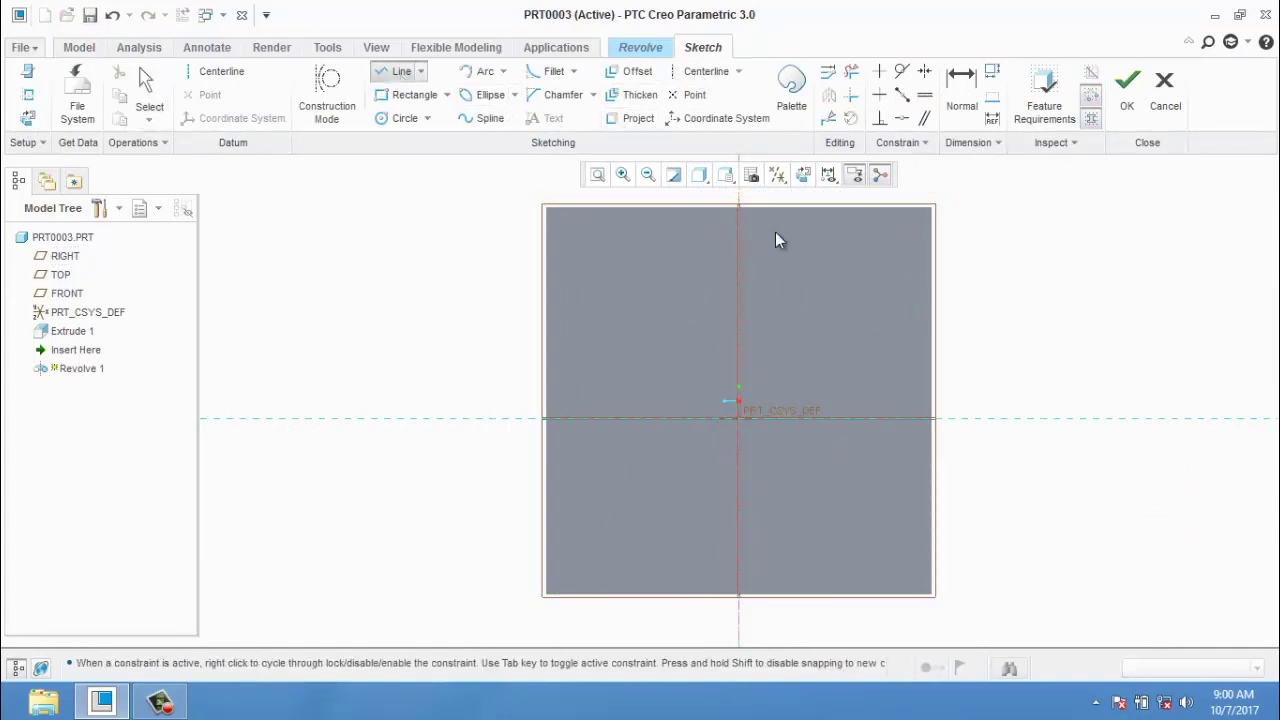
left_click(782, 200)
left_click(782, 289)
left_click(854, 622)
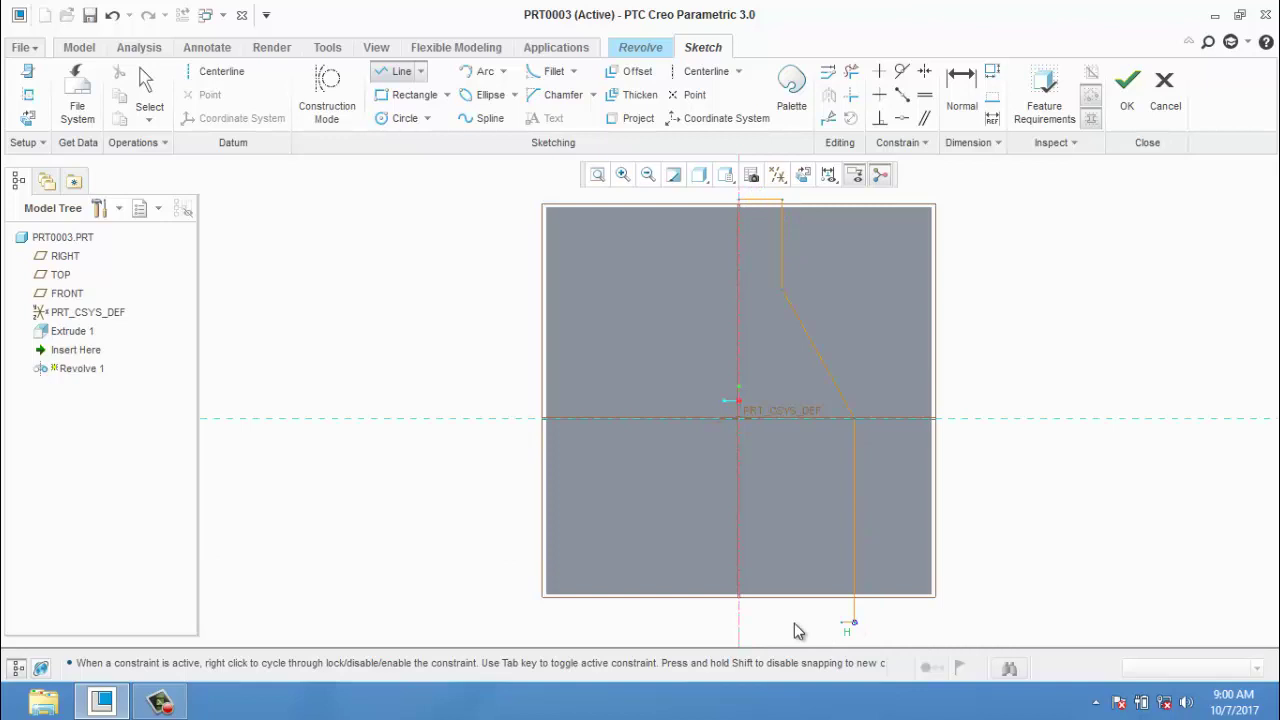
left_click(739, 622)
middle_click(740, 625)
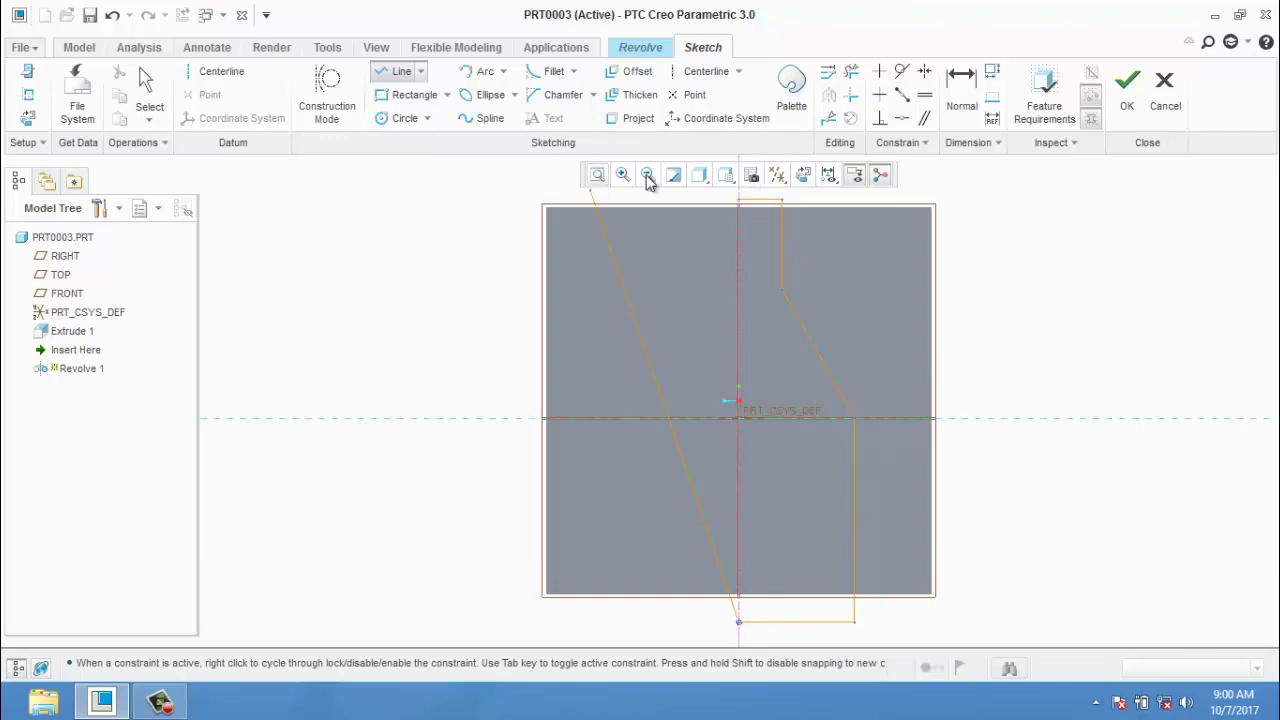
left_click(738, 201)
left_click(1127, 95)
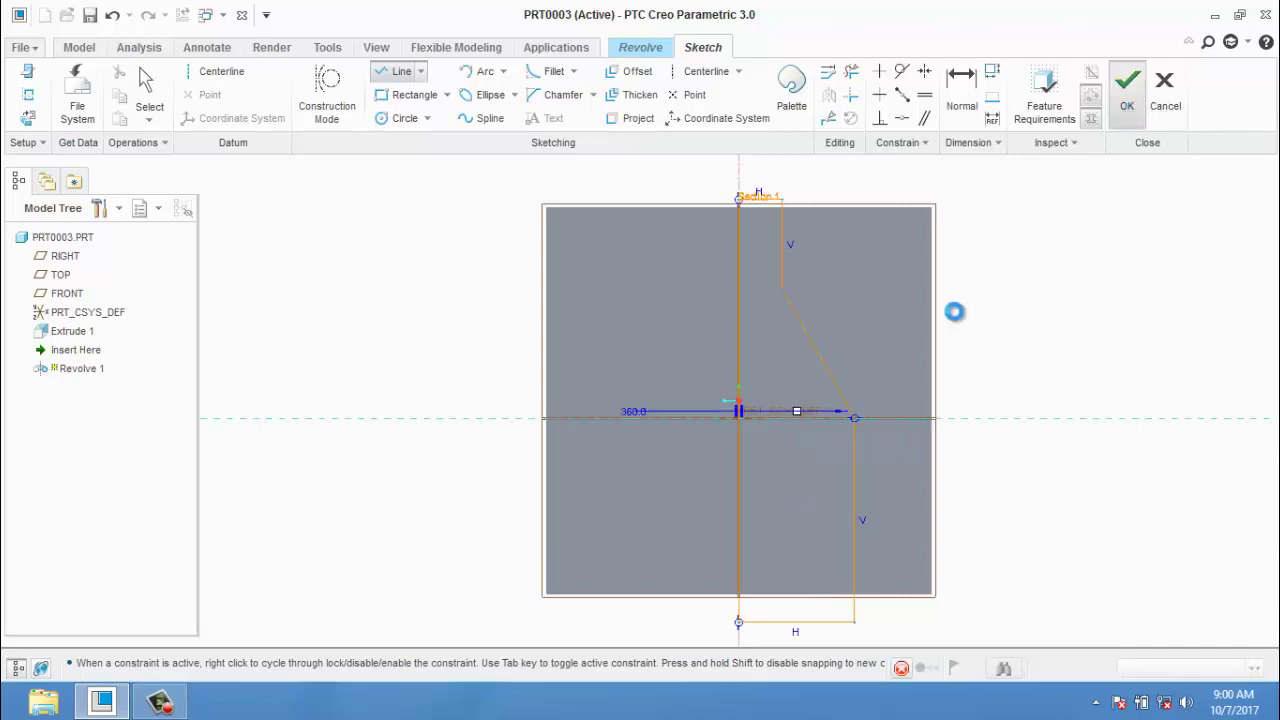
- Set the 360-degree revolve to remove material, inspect the bottle-shaped cavity from several sides, and complete the cut through the block
middle_click_drag(975, 330, 866, 340)
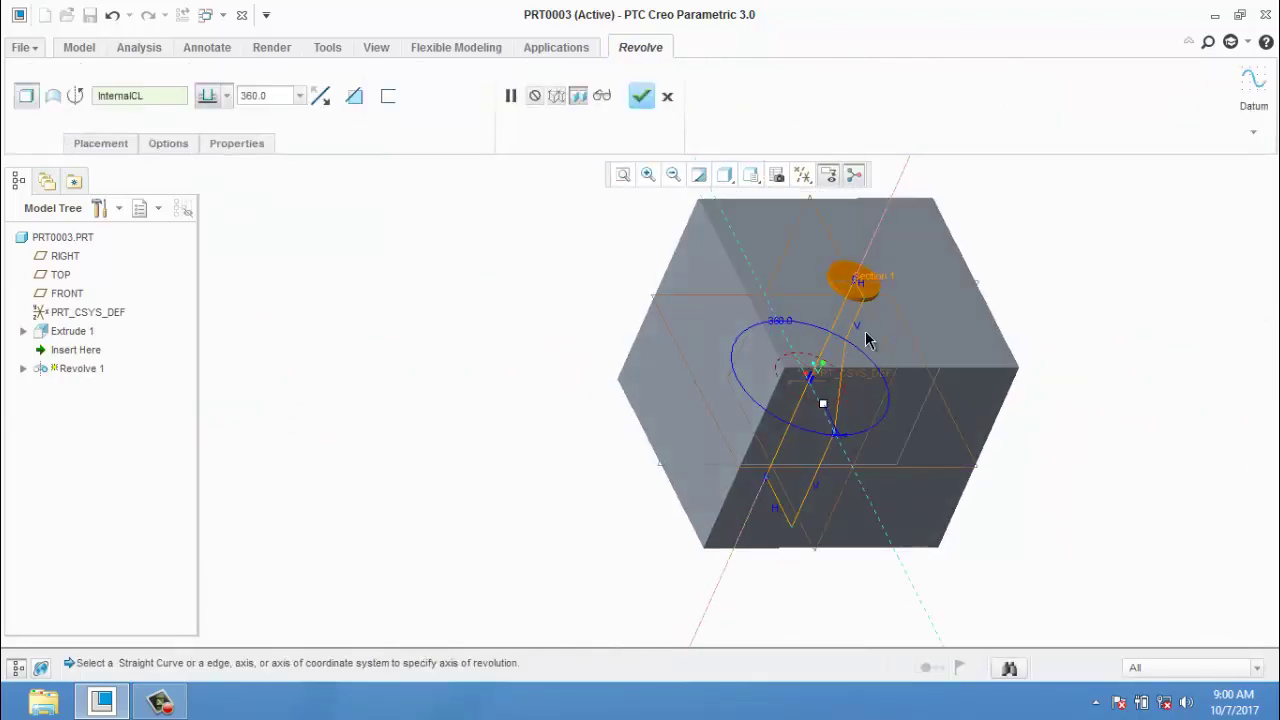
left_click(353, 100)
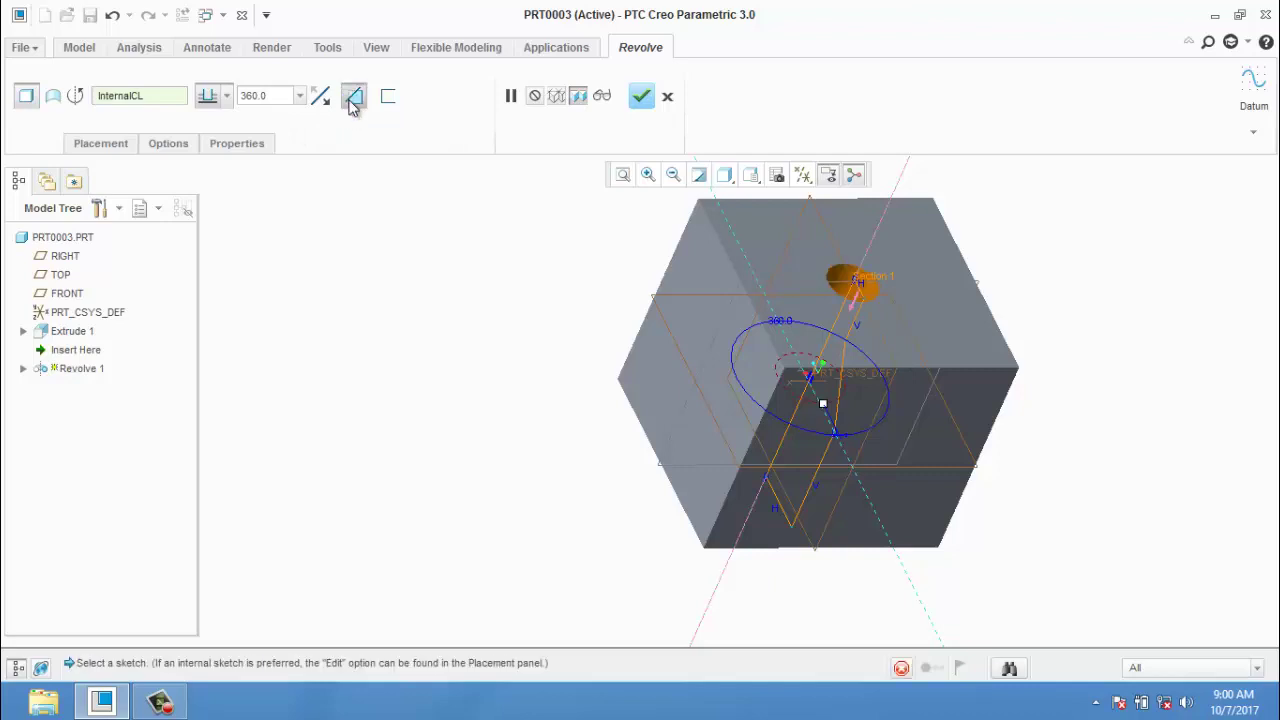
middle_click_drag(477, 418, 511, 317)
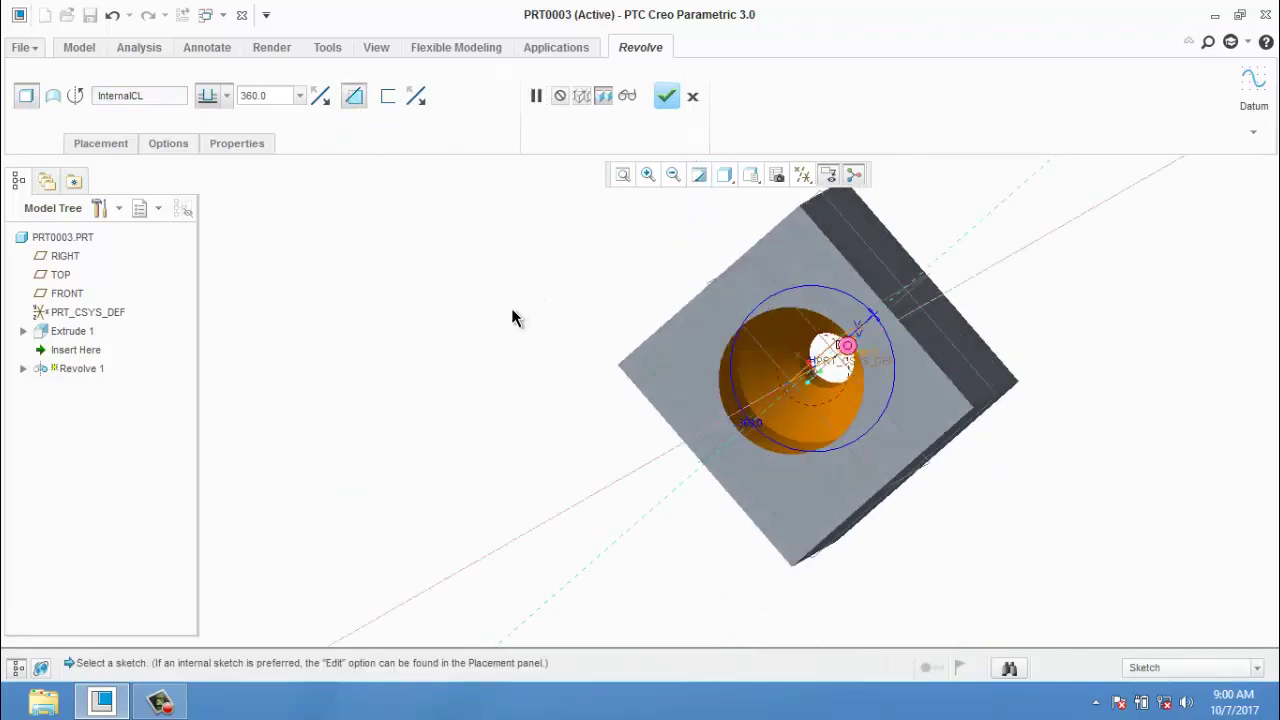
middle_click_drag(620, 340, 494, 343)
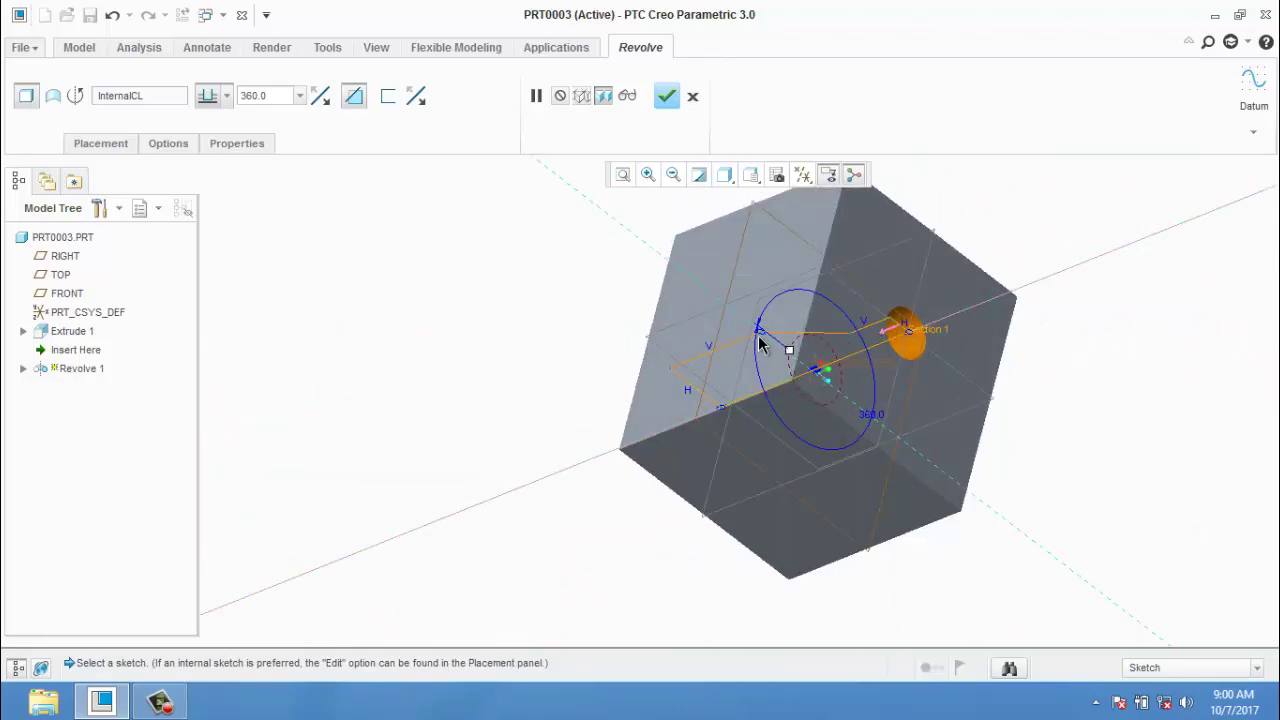
middle_click_drag(646, 314, 778, 328)
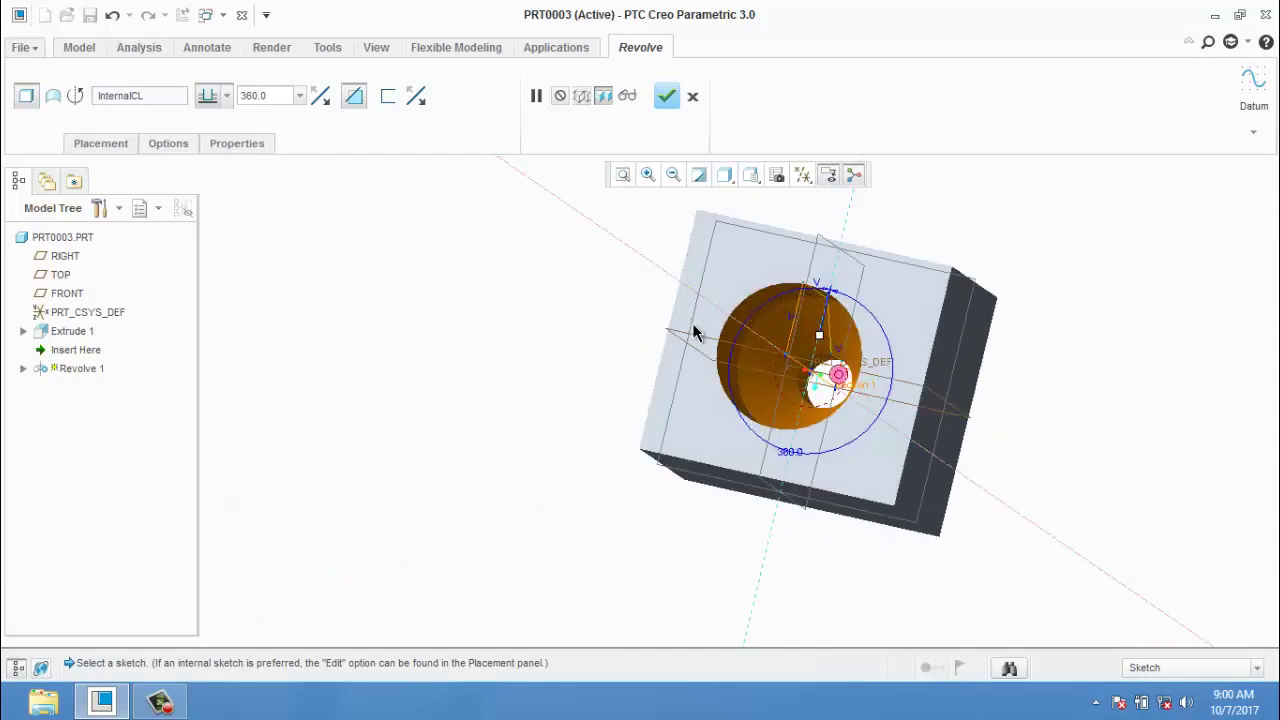
middle_click_drag(694, 329, 554, 309)
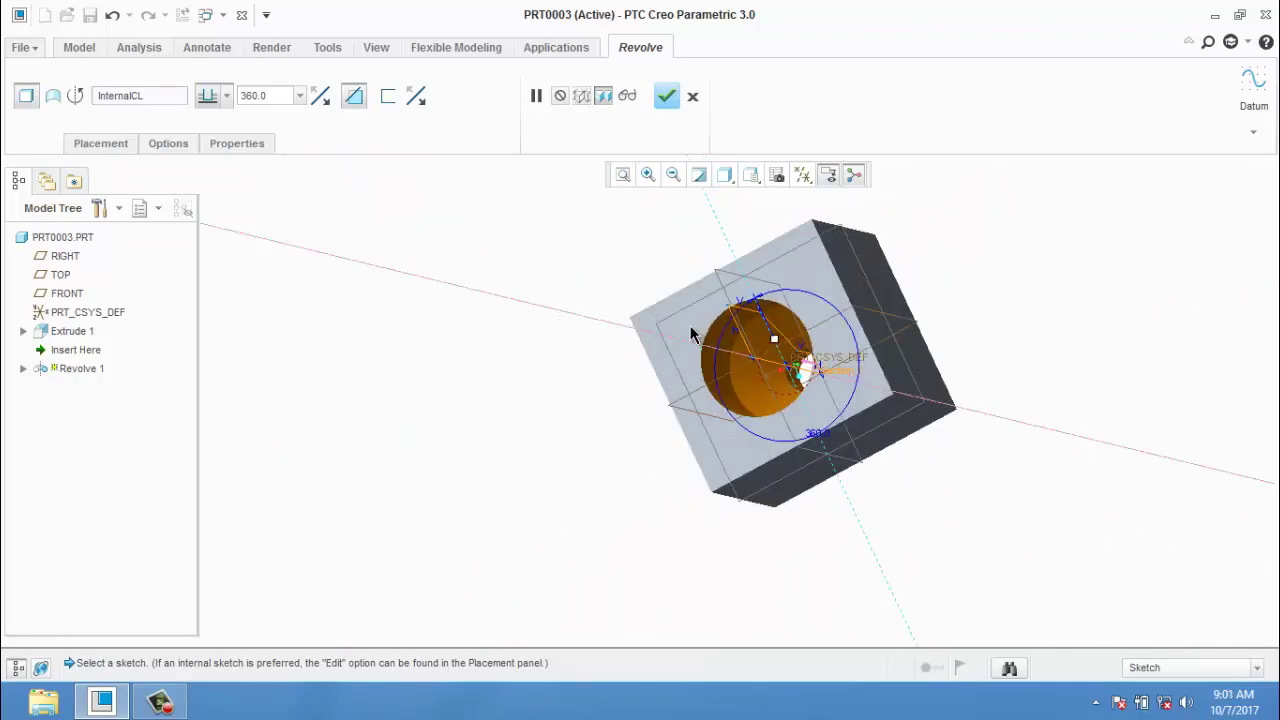
scroll(694, 337, "up", 3)
middle_click_drag(694, 337, 757, 443)
scroll(757, 360, "down", 3)
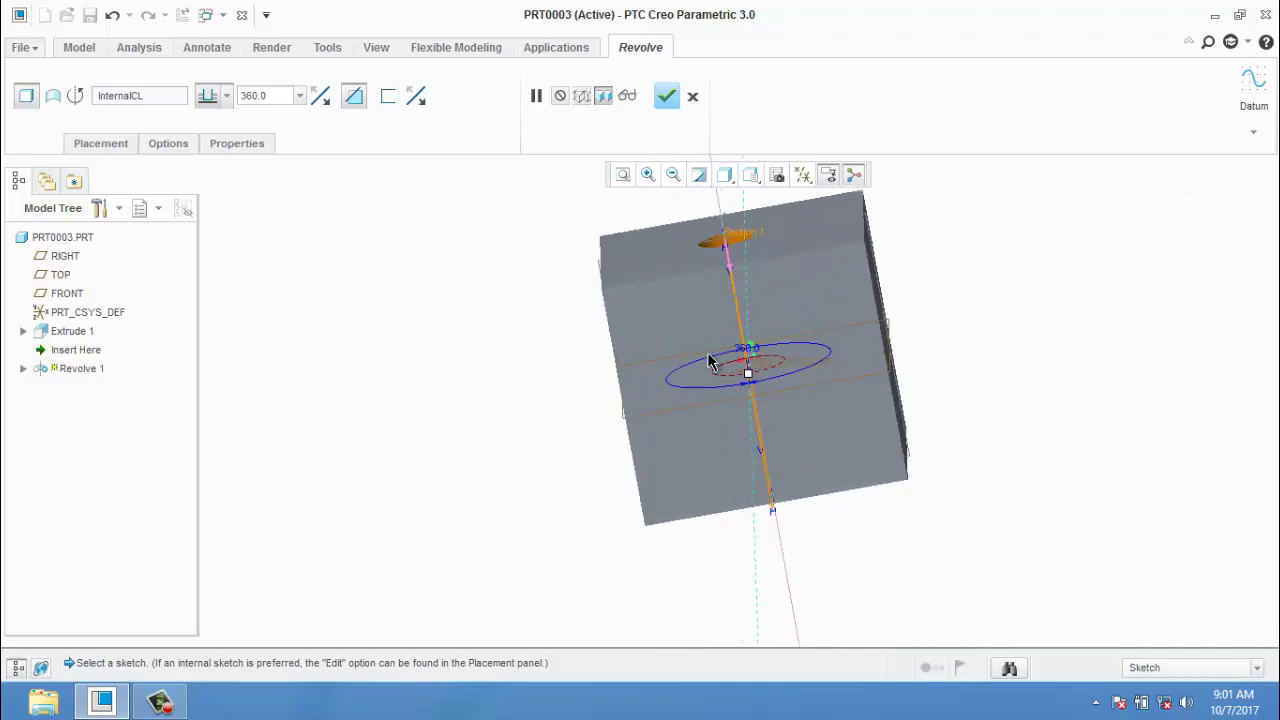
middle_click_drag(641, 272, 606, 277)
left_click(666, 96)
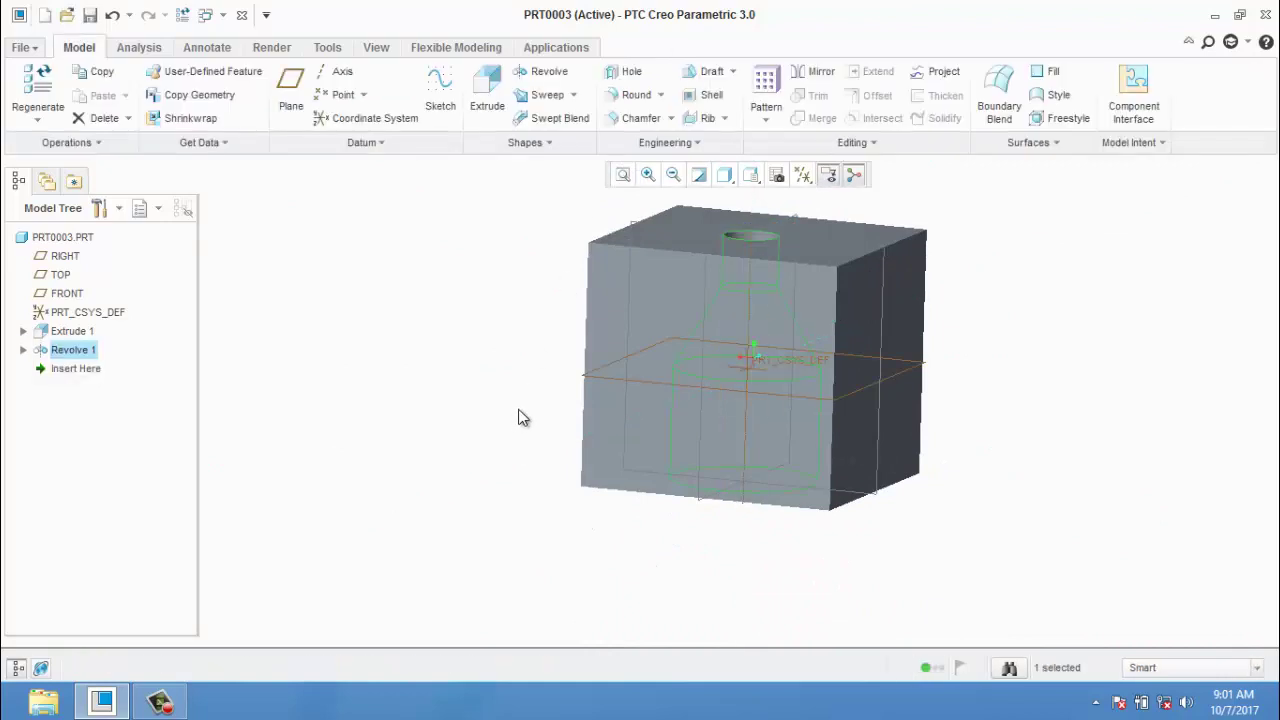
middle_click_drag(517, 417, 533, 236)
left_click(440, 418)
key("ctrl+d")
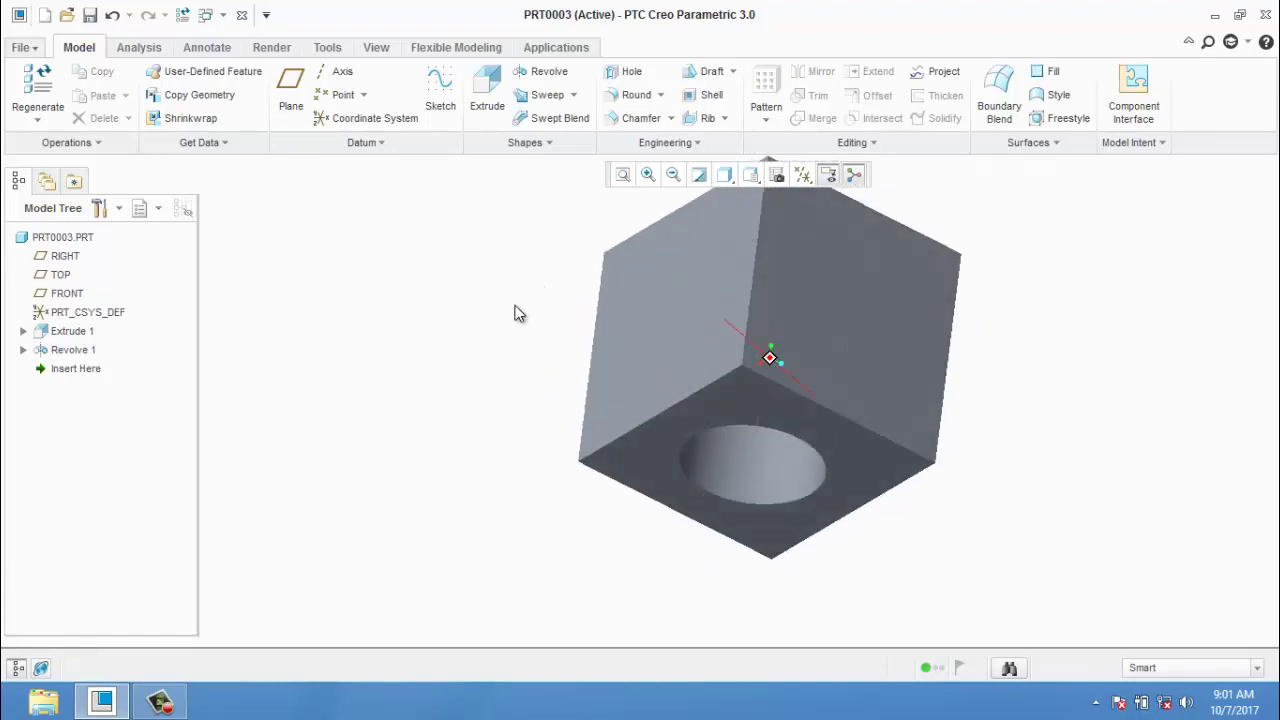
- Close the block part and create a new solid part from the default template
left_click(34, 48)
left_click(57, 254)
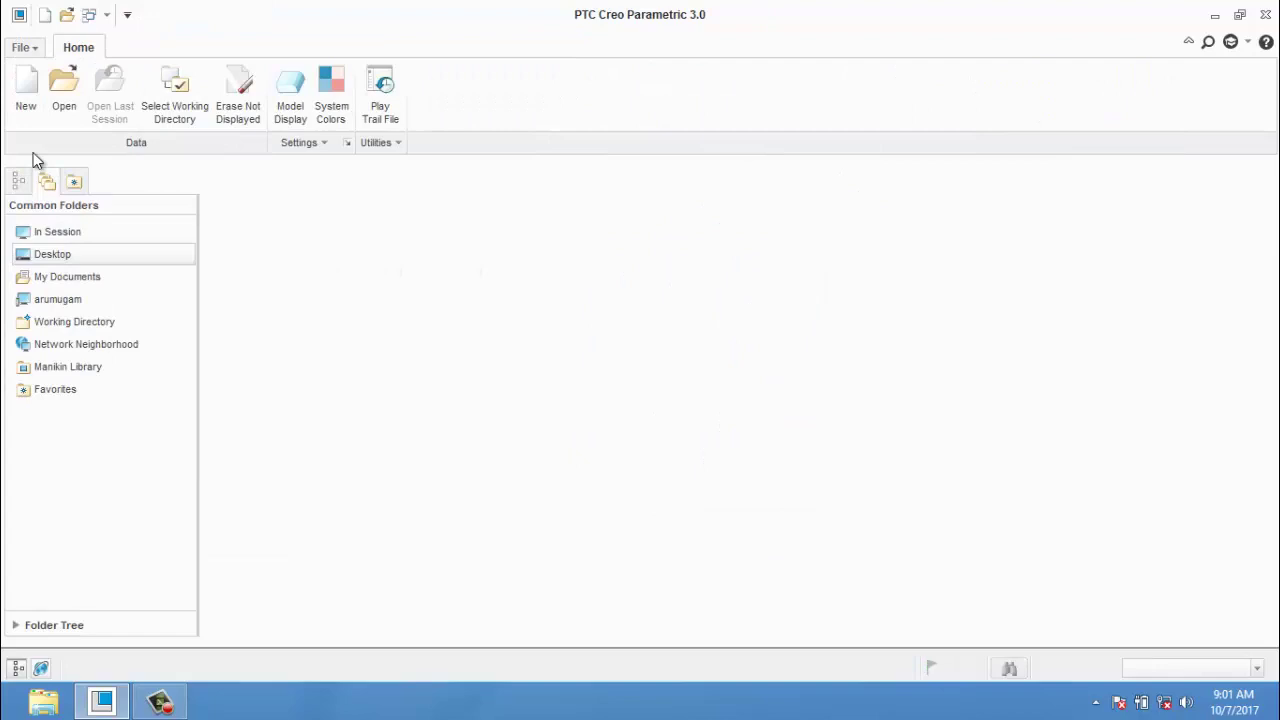
left_click(22, 48)
left_click(27, 91)
left_click(27, 92)
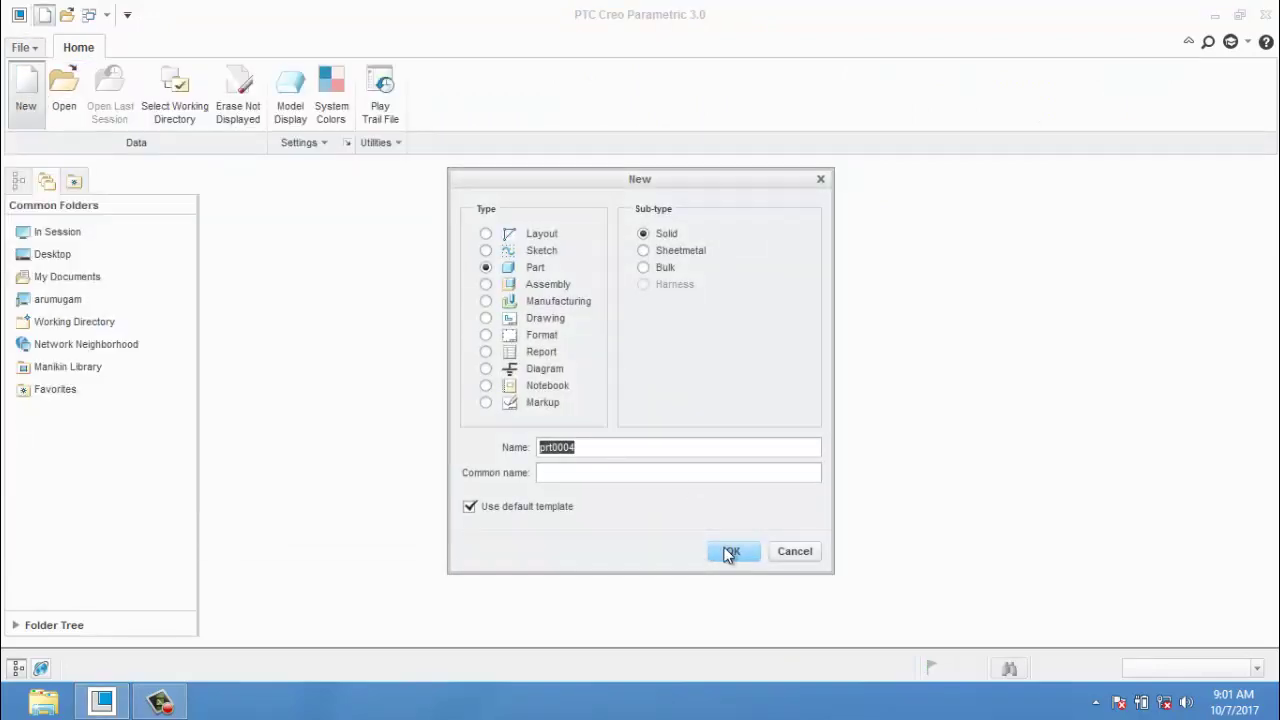
left_click(729, 553)
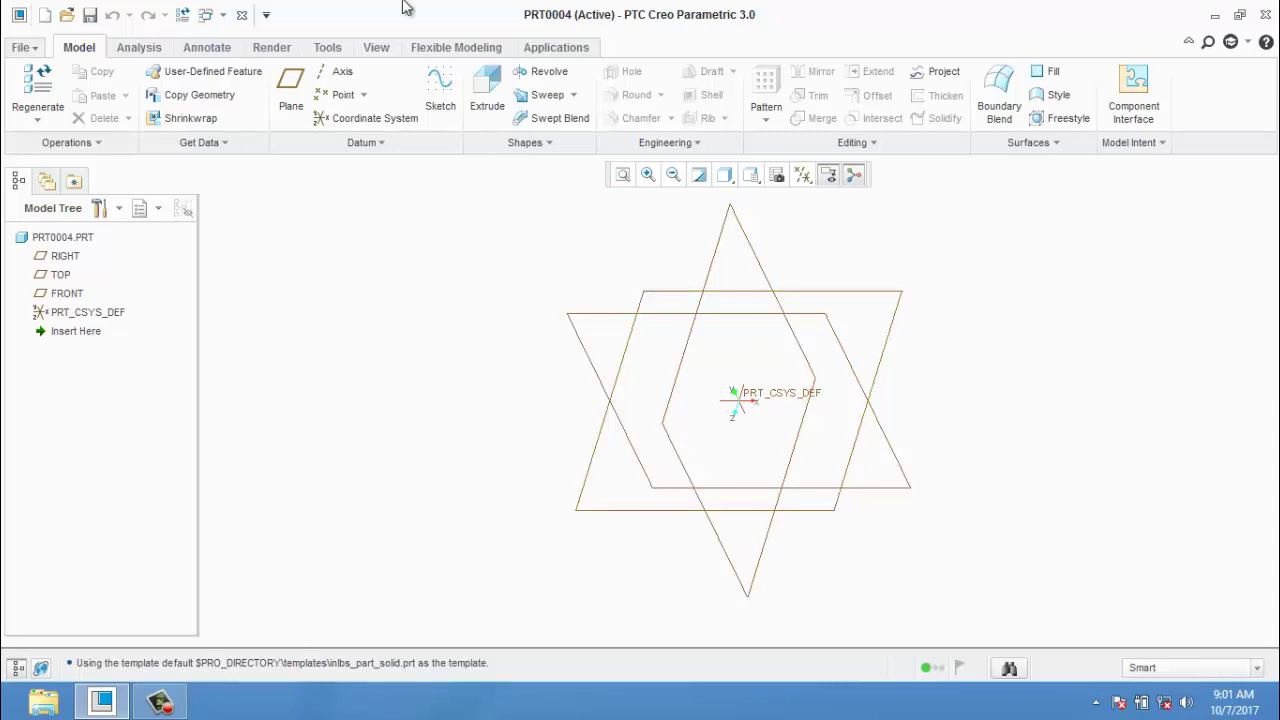
- Sketch a five-point wavy spline on the FRONT plane with both ends on the horizontal reference, and start a solid sweep along it
left_click(439, 100)
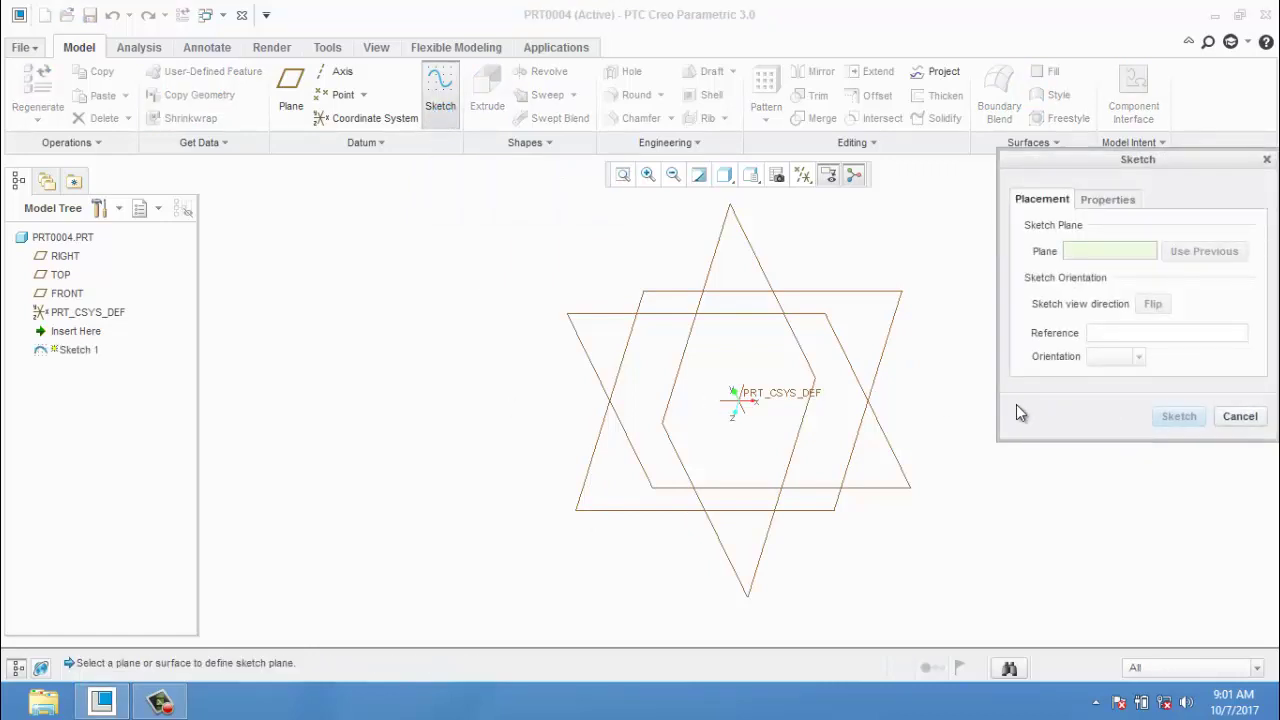
left_click(606, 320)
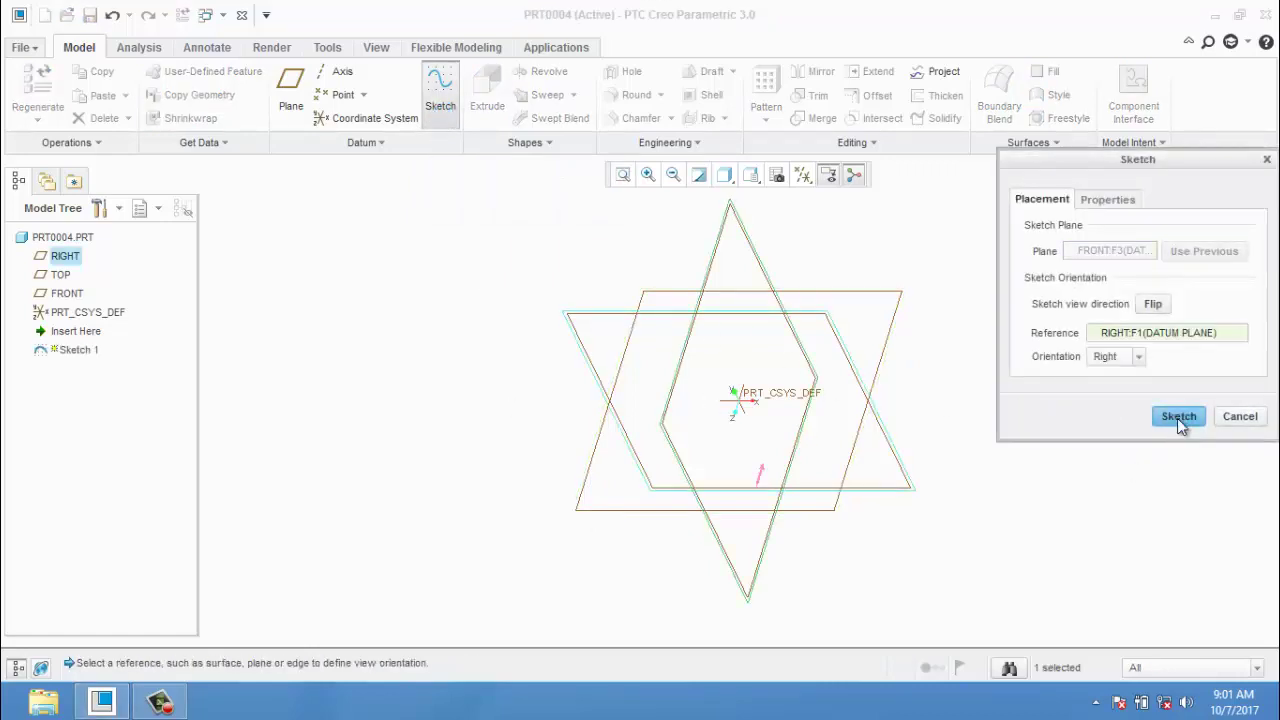
left_click(1178, 418)
left_click(28, 117)
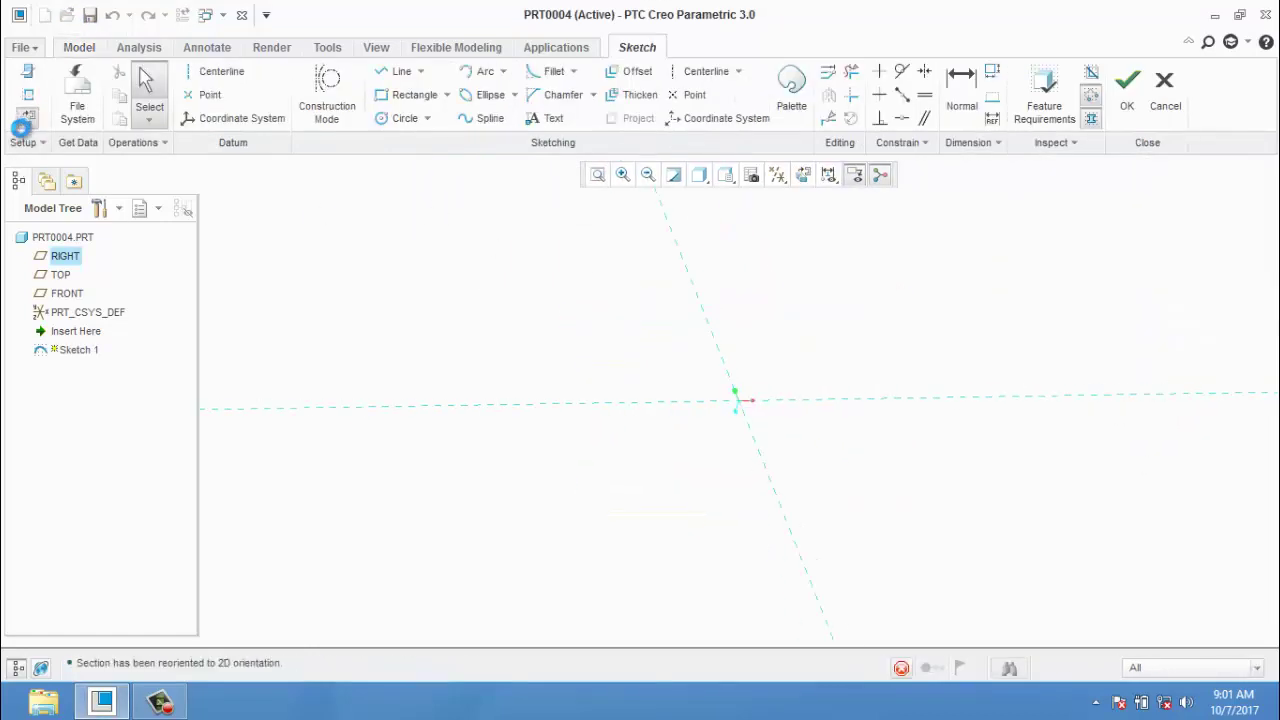
left_click(487, 118)
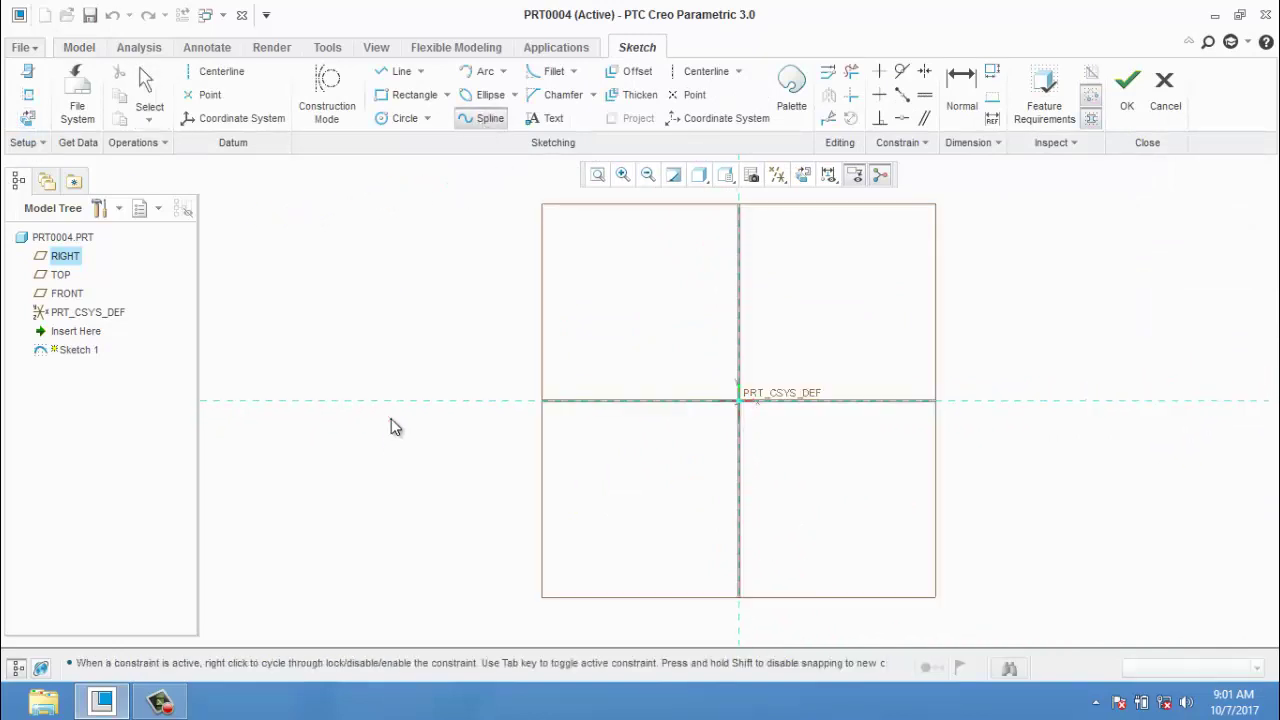
left_click(388, 400)
left_click(516, 308)
left_click(860, 366)
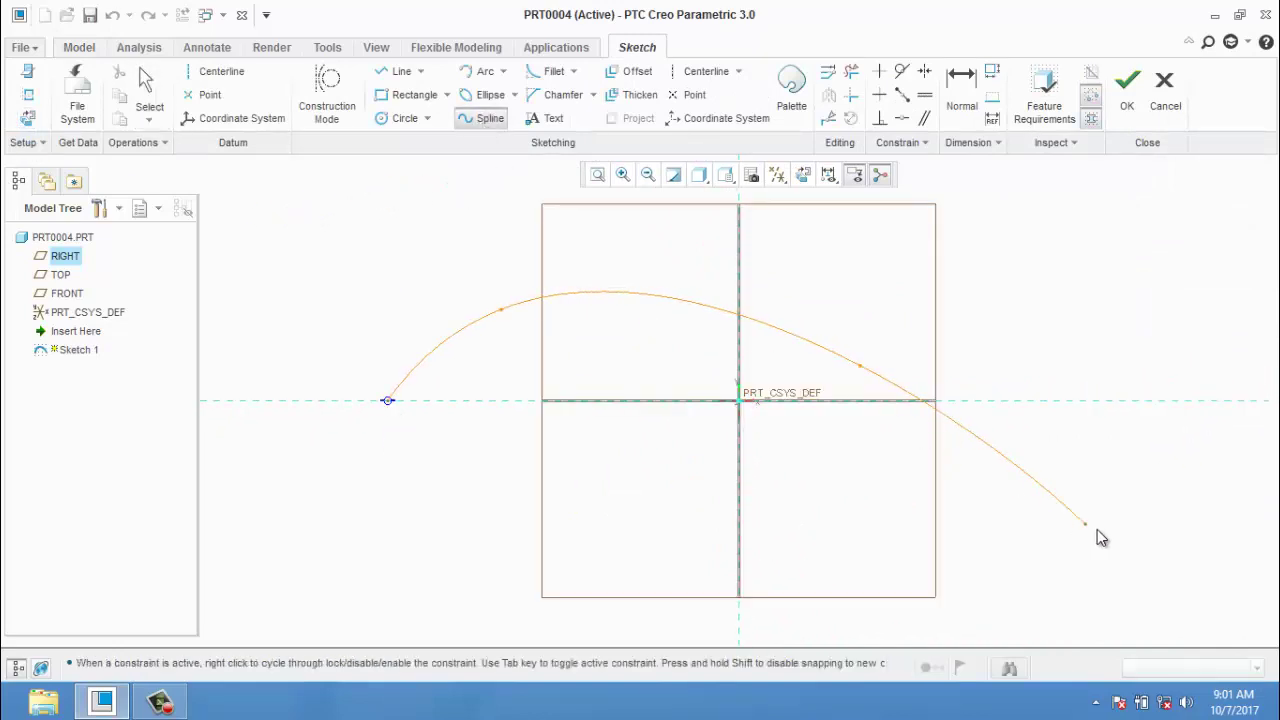
left_click(1105, 533)
left_click(1247, 401)
middle_click(1232, 416)
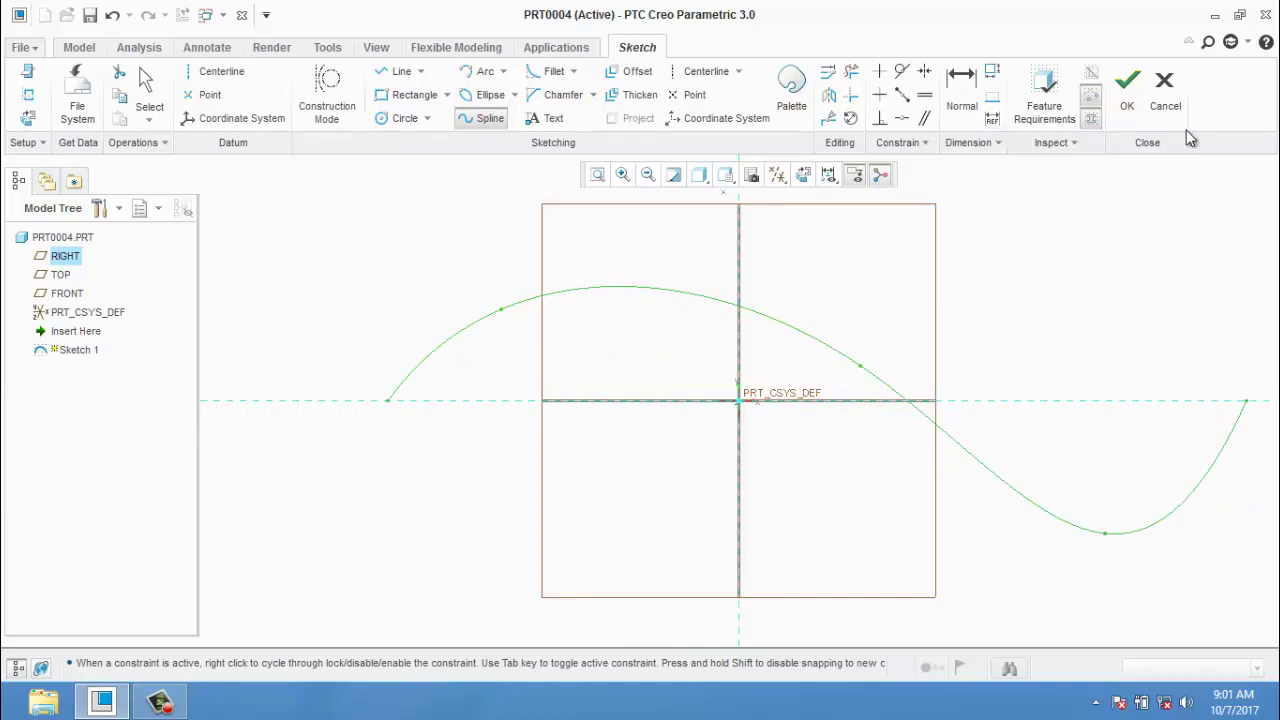
left_click(1127, 85)
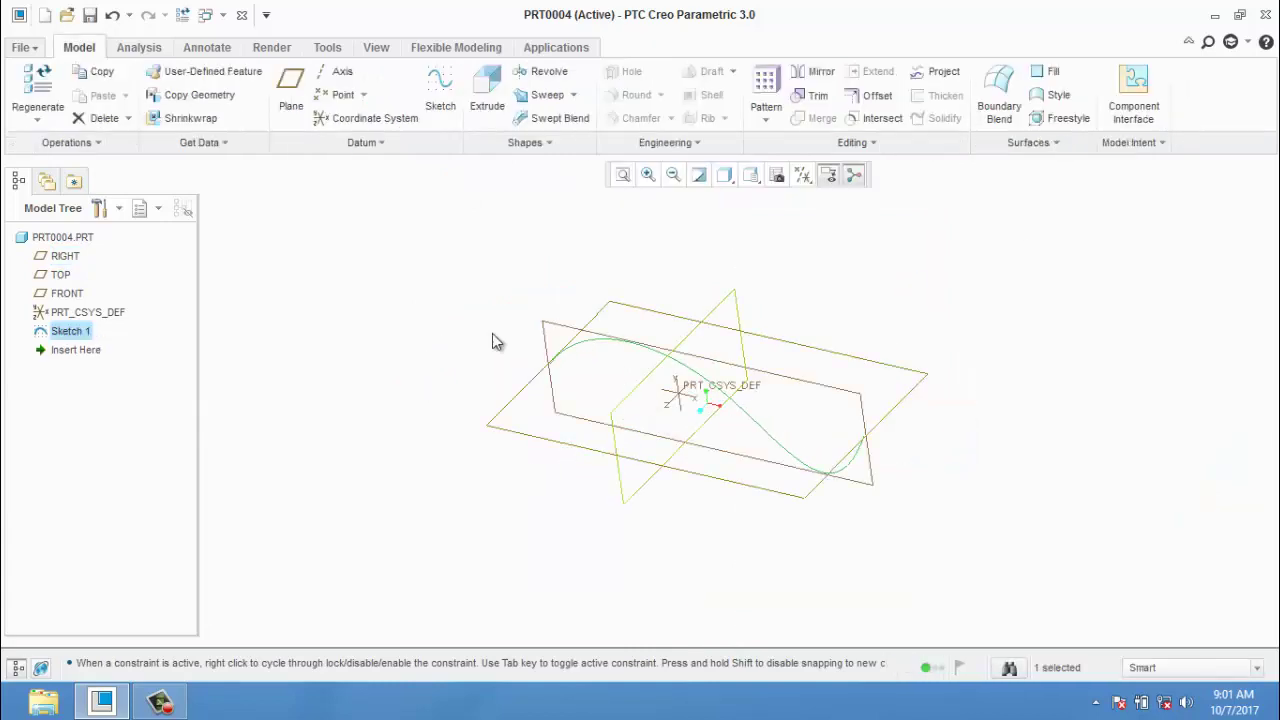
left_click(552, 97)
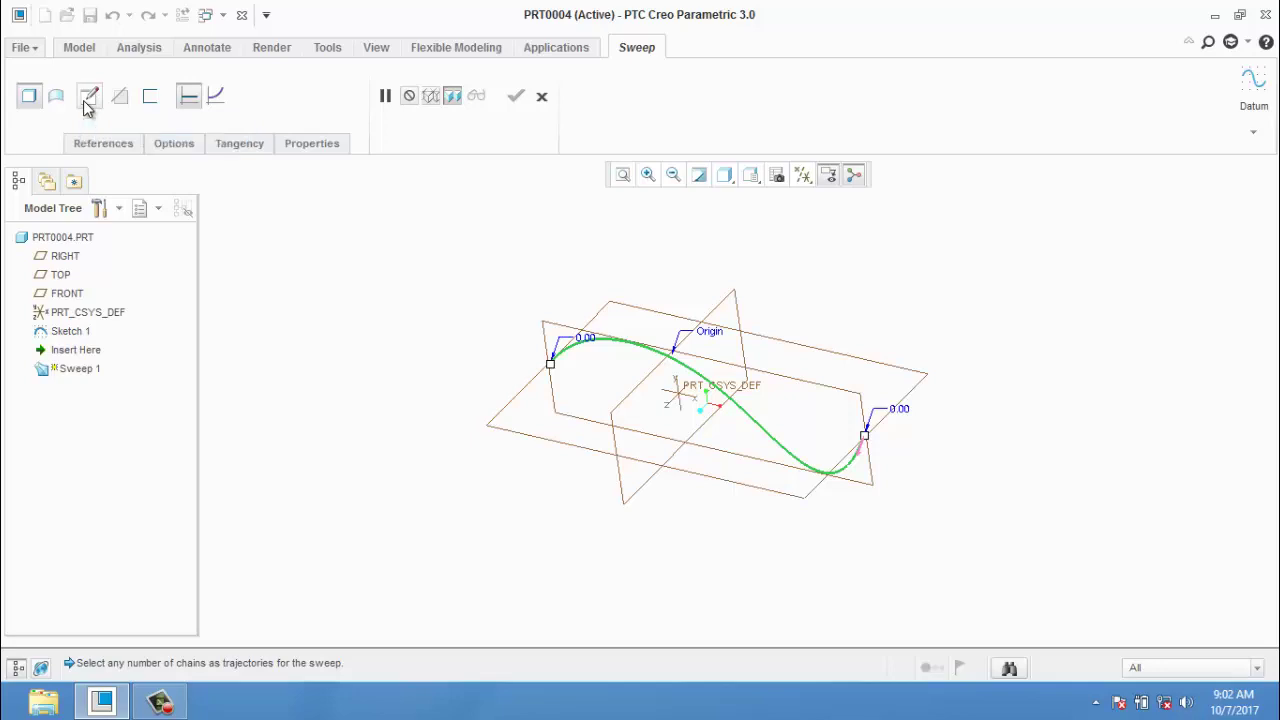
left_click(87, 100)
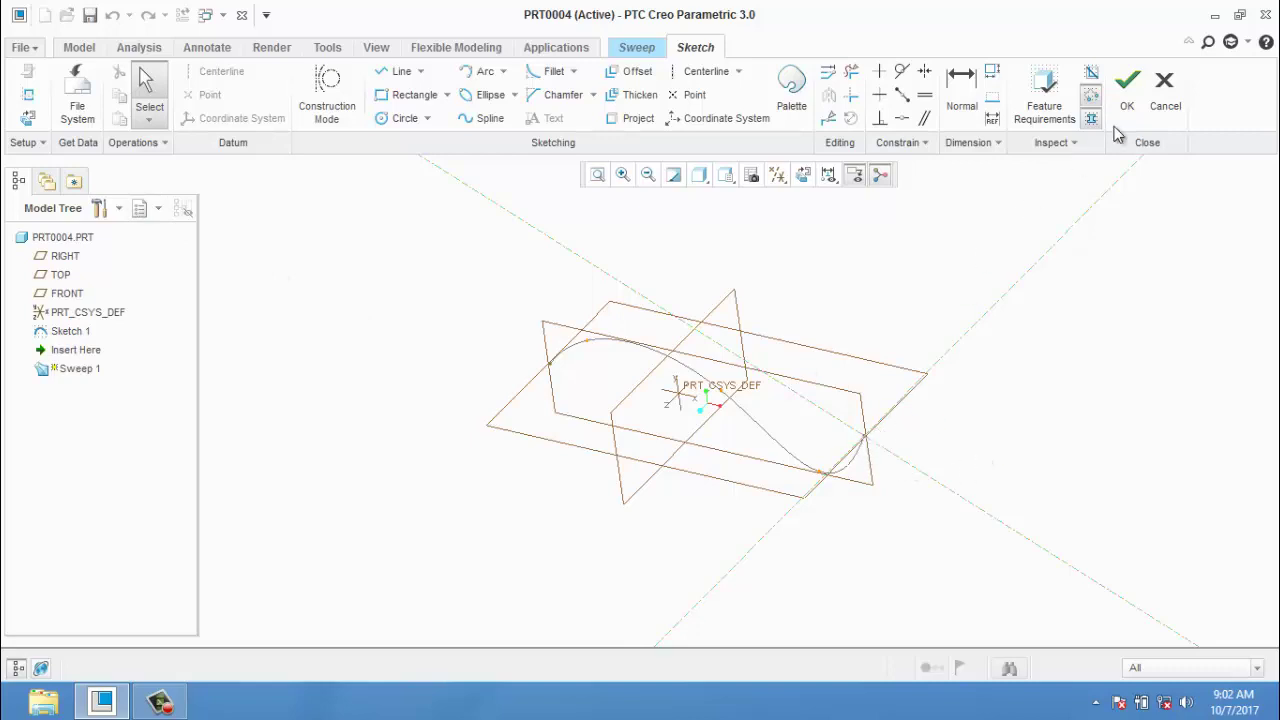
left_click(1164, 100)
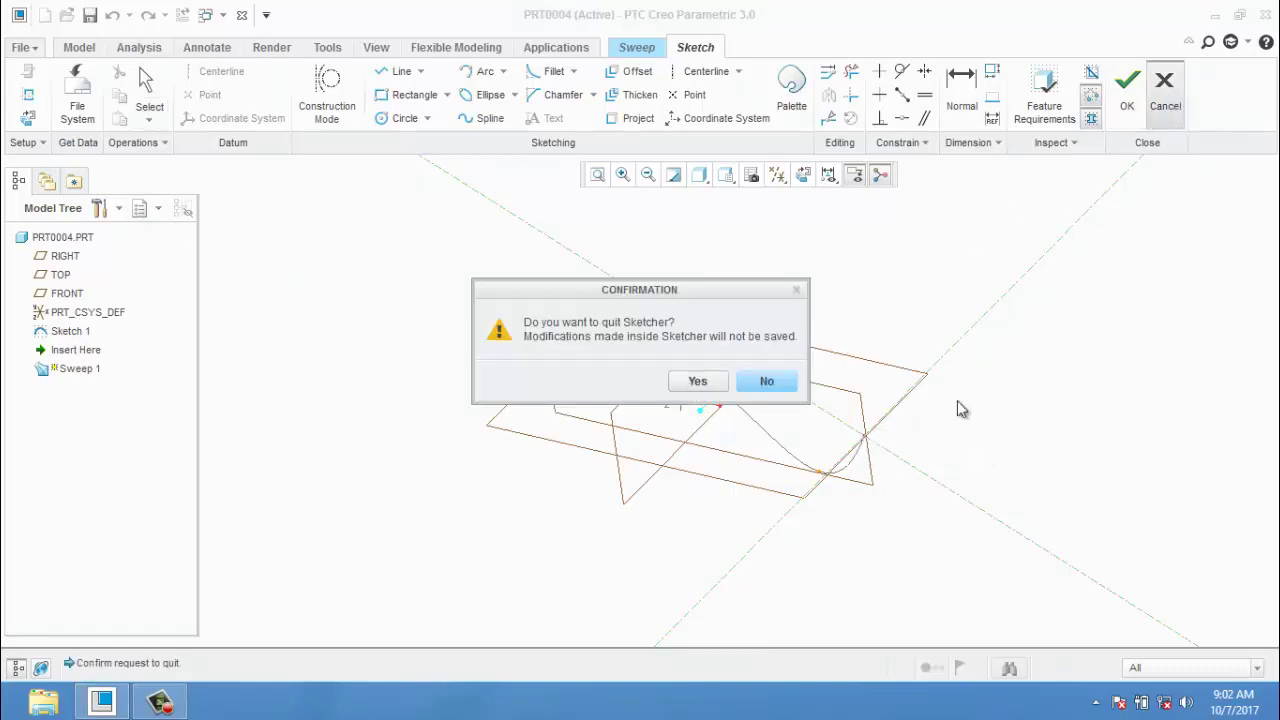
left_click(693, 382)
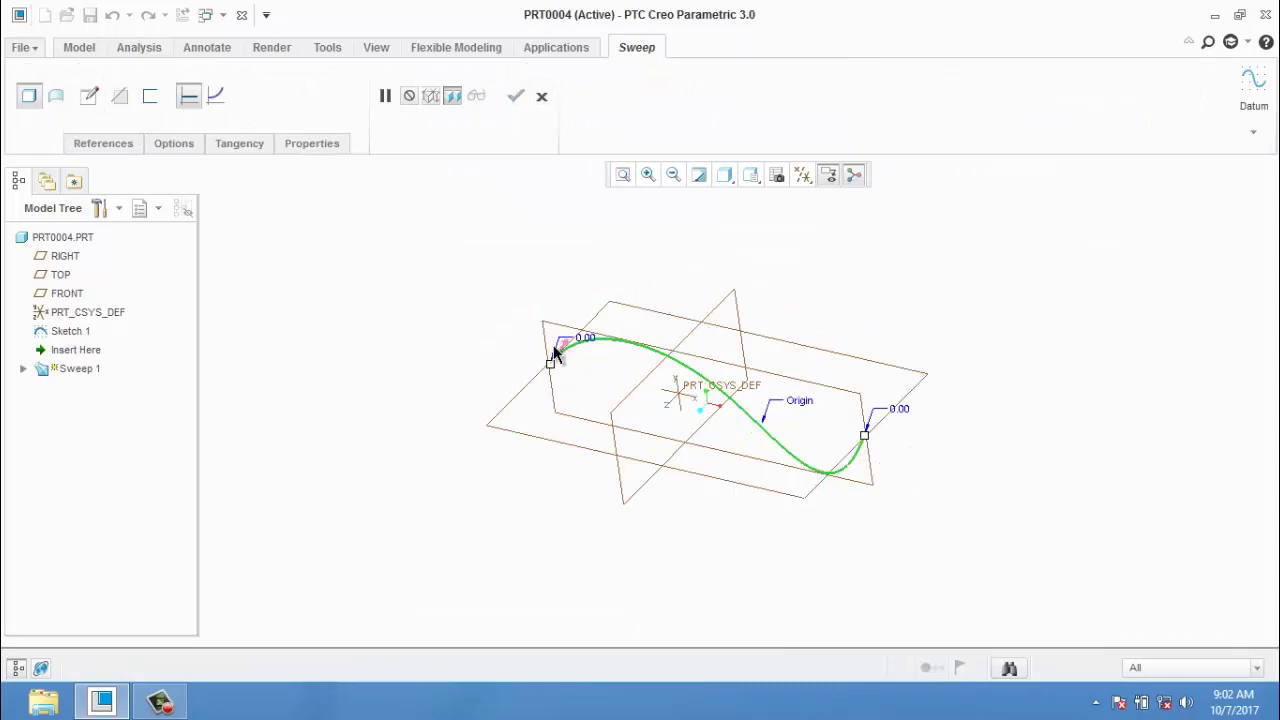
- Sketch a circular sweep section about 187 in diameter, centred on the spline trajectory's start point, and finish the section
left_click(88, 104)
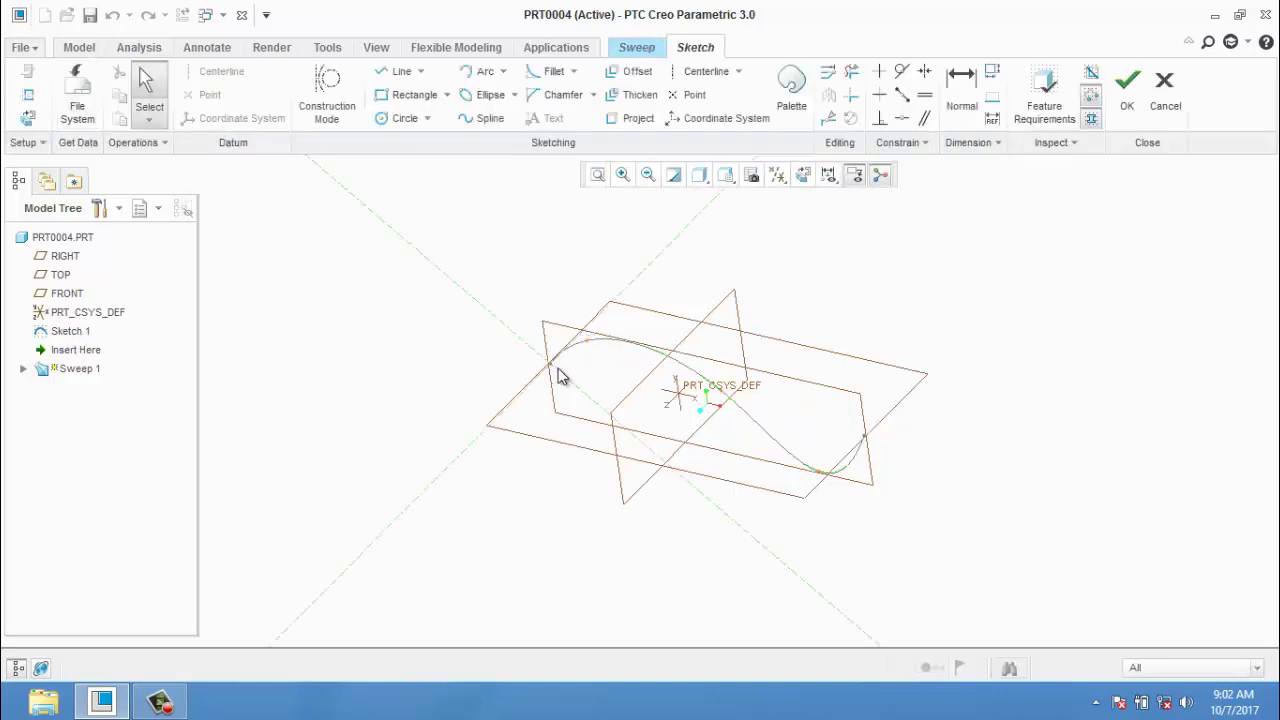
left_click(26, 119)
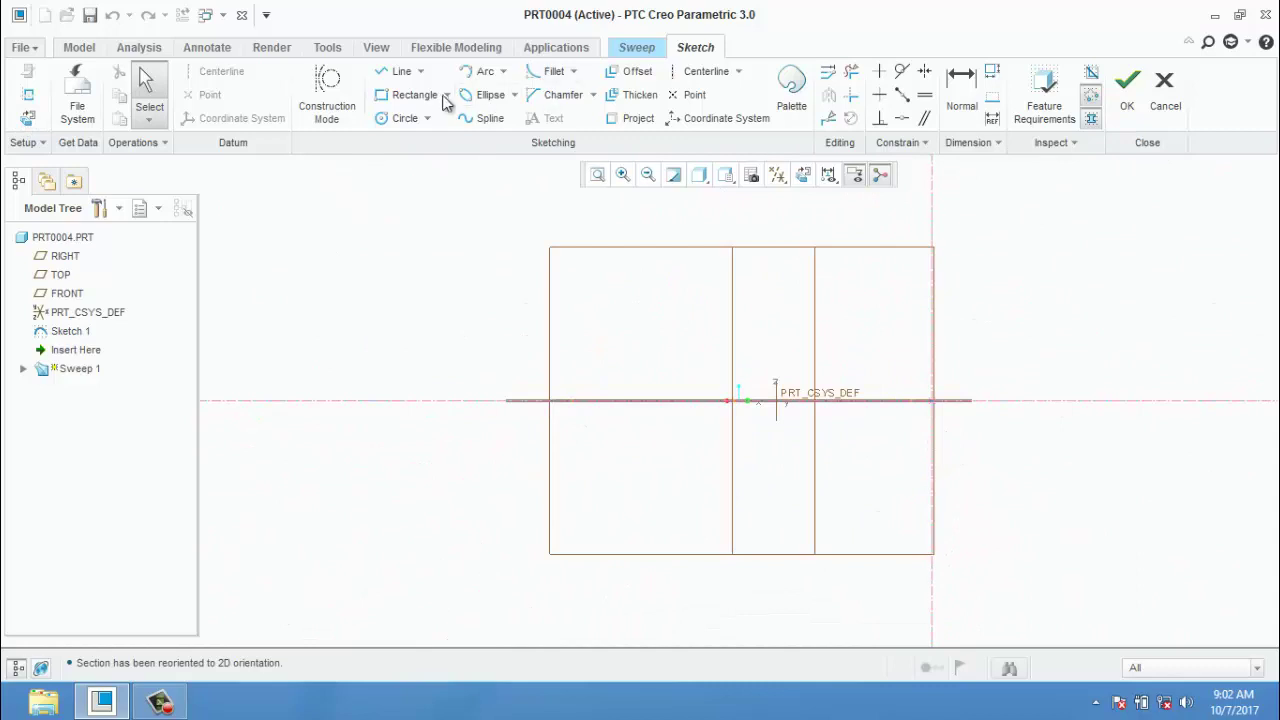
left_click(401, 119)
left_click(932, 401)
left_click(957, 431)
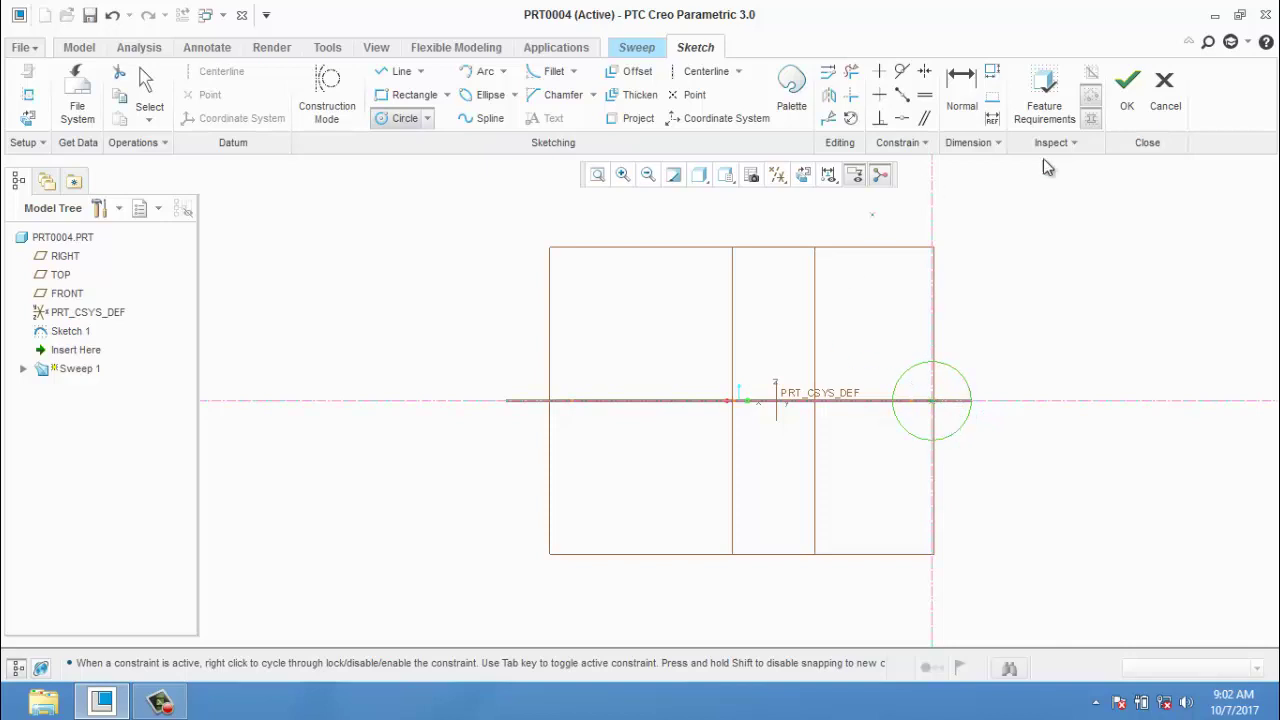
left_click(1134, 118)
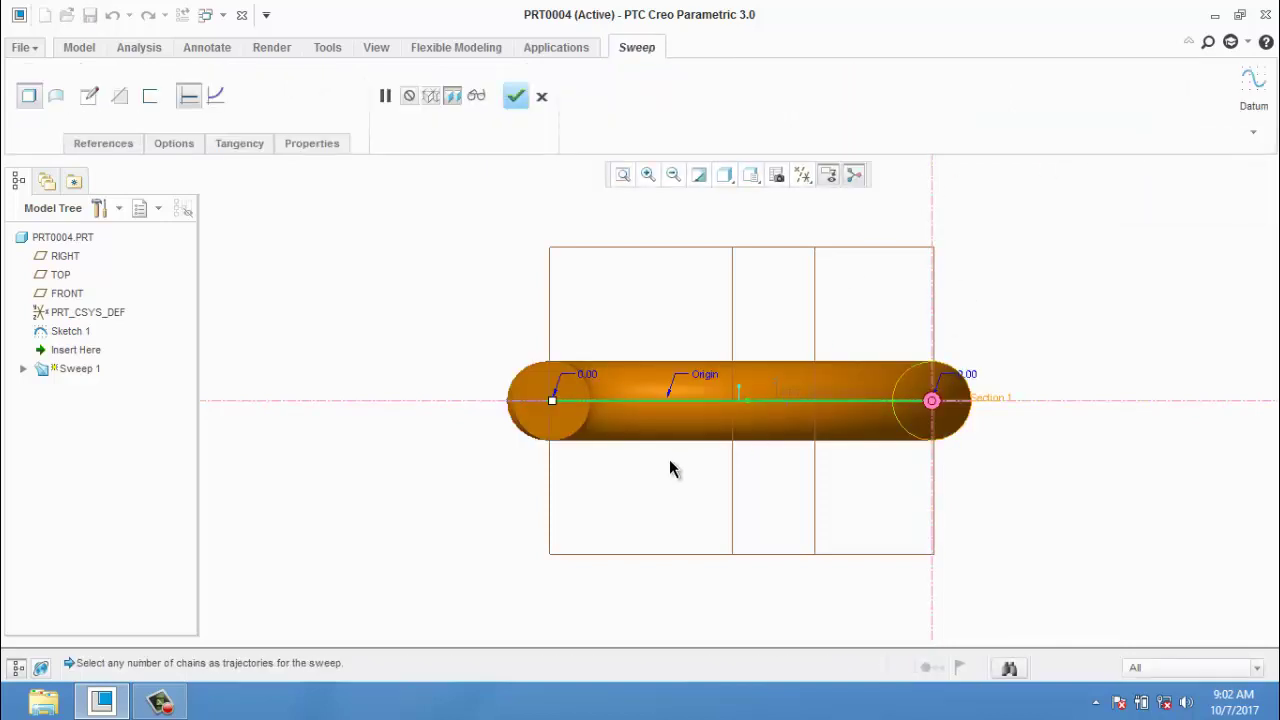
mouse_move(669, 459)
middle_mouse_down()
mouse_move(697, 386)
mouse_move(699, 477)
mouse_move(897, 351)
middle_mouse_up()
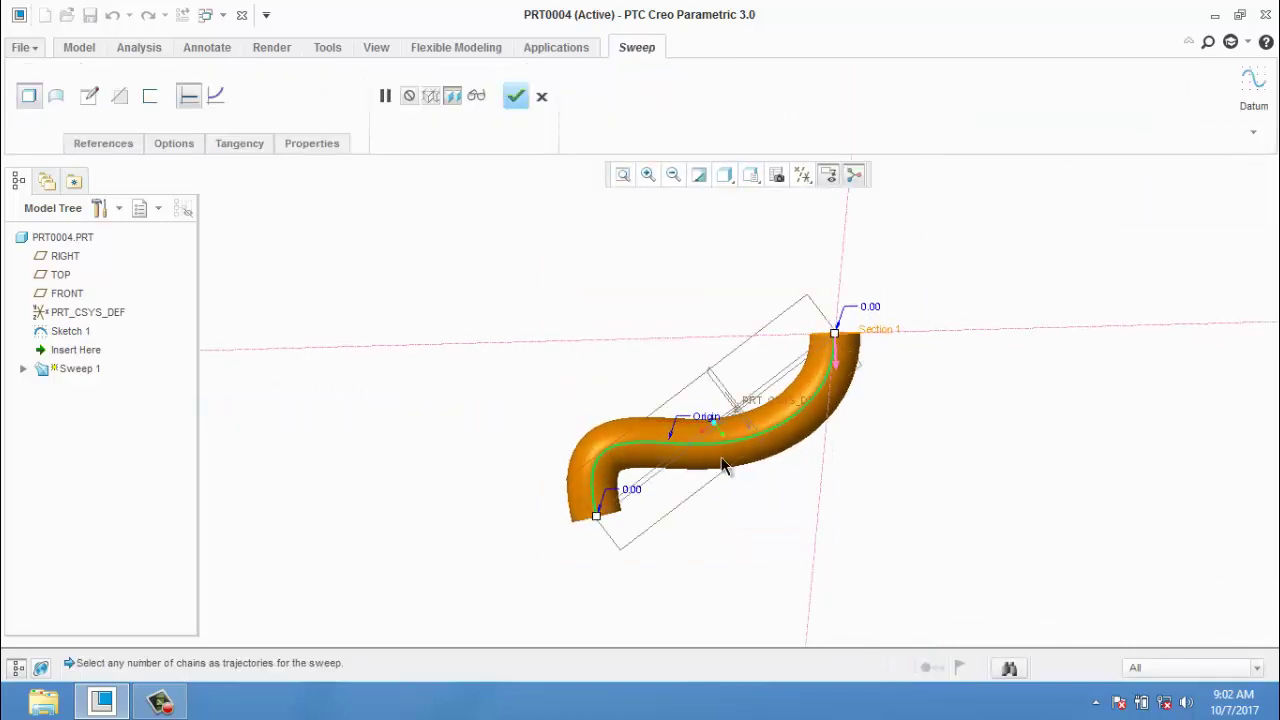
scroll(618, 508, "down", 2)
middle_click_drag(689, 451, 666, 386)
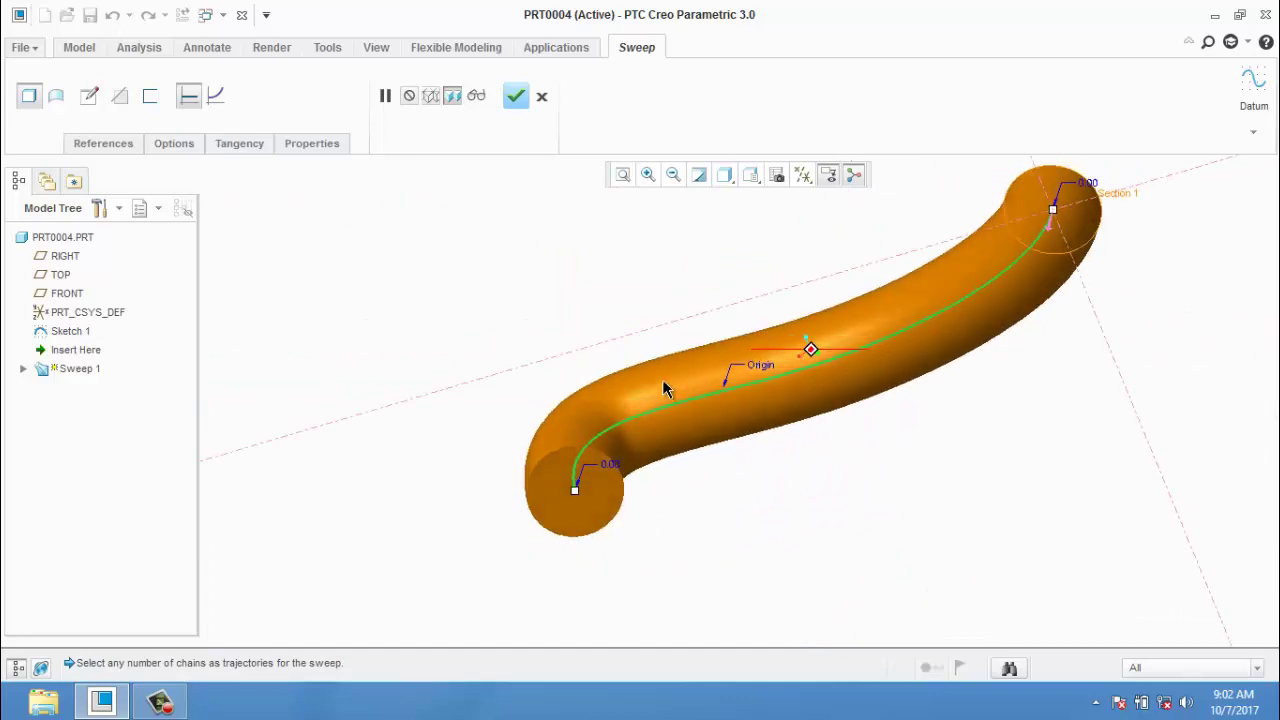
- Try the sweep as a surface, view its open end, and switch it back to a solid
left_click(56, 96)
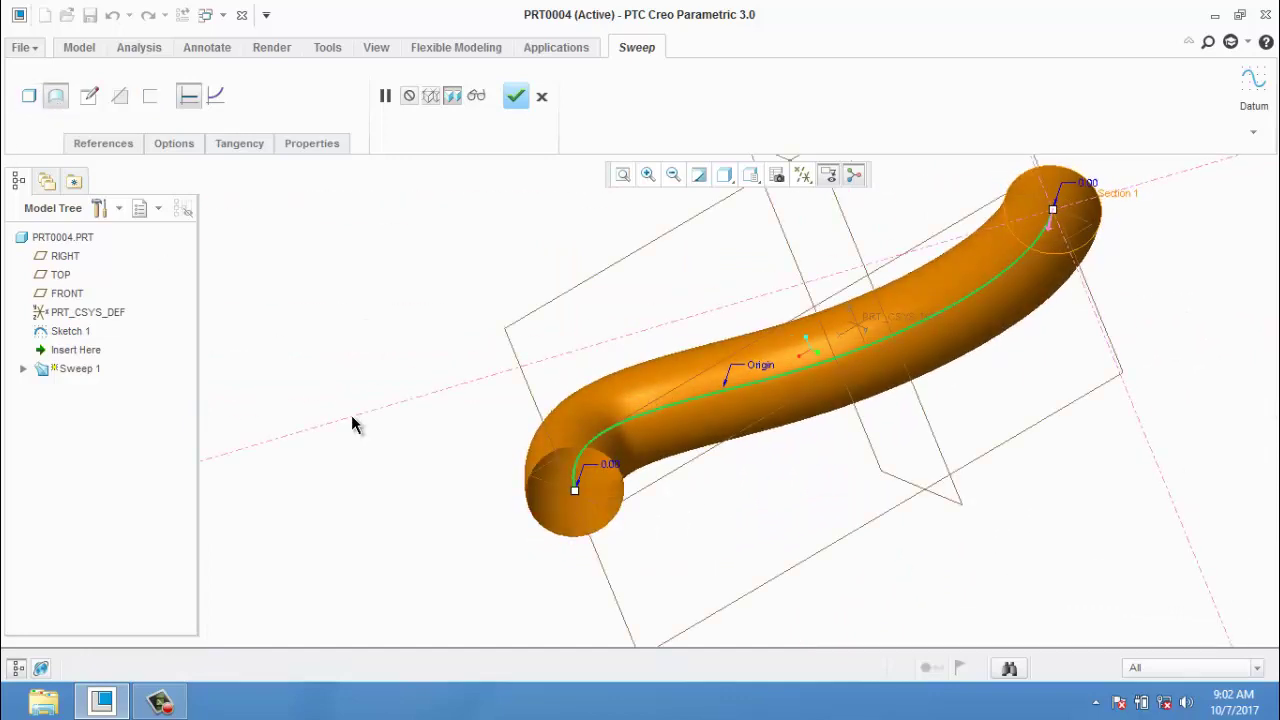
middle_click_drag(351, 415, 355, 366)
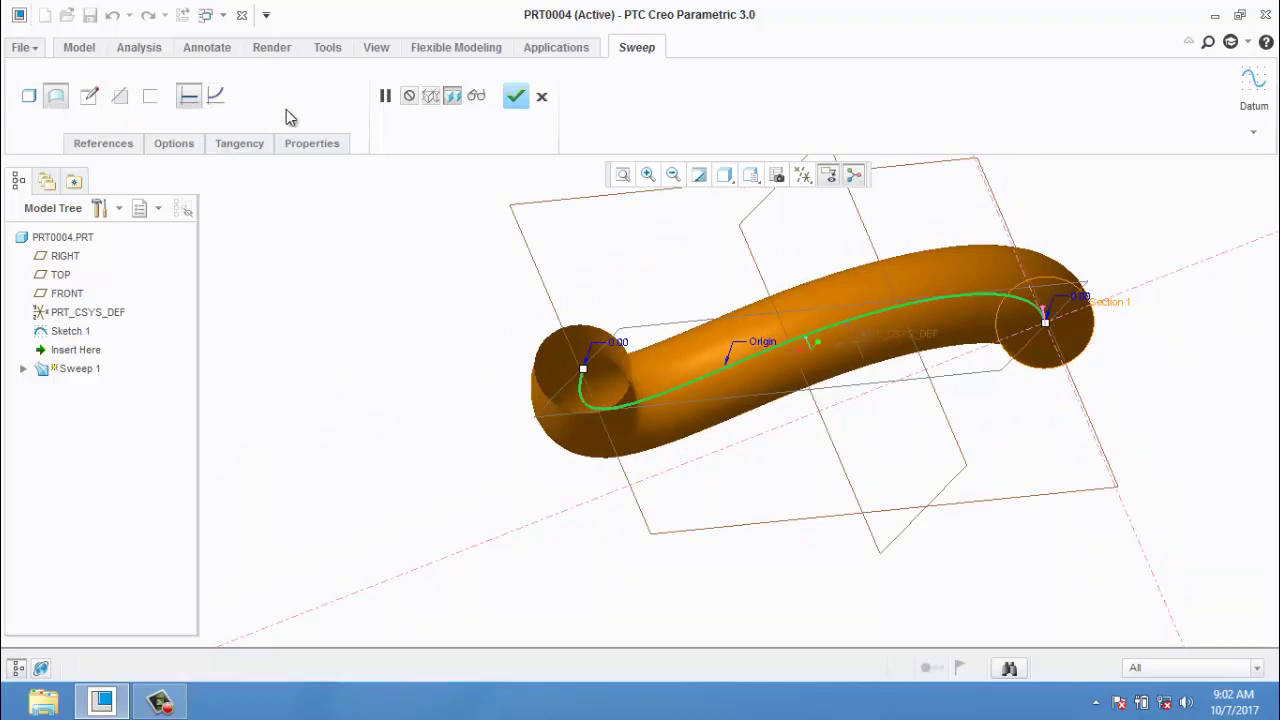
left_click(33, 102)
- Try the sweep as a thin-walled solid with a thickness of 4, and turn the thin option off again
left_click(148, 104)
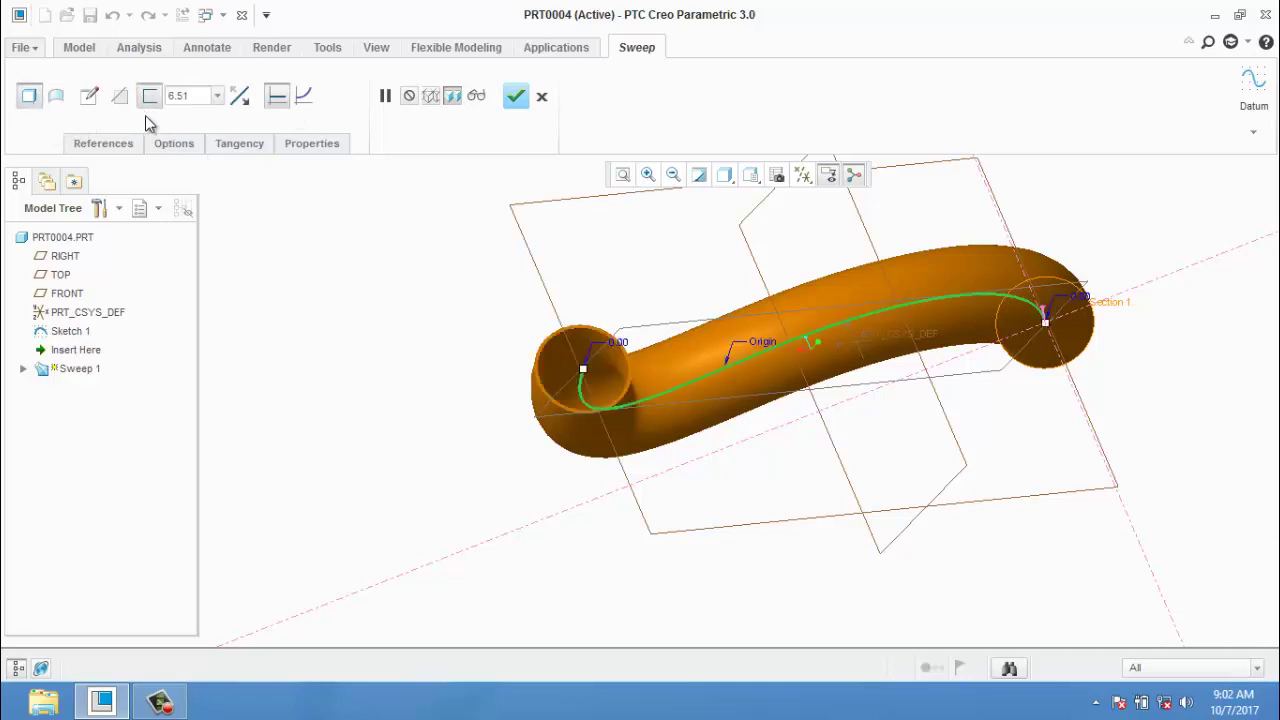
left_click(200, 96)
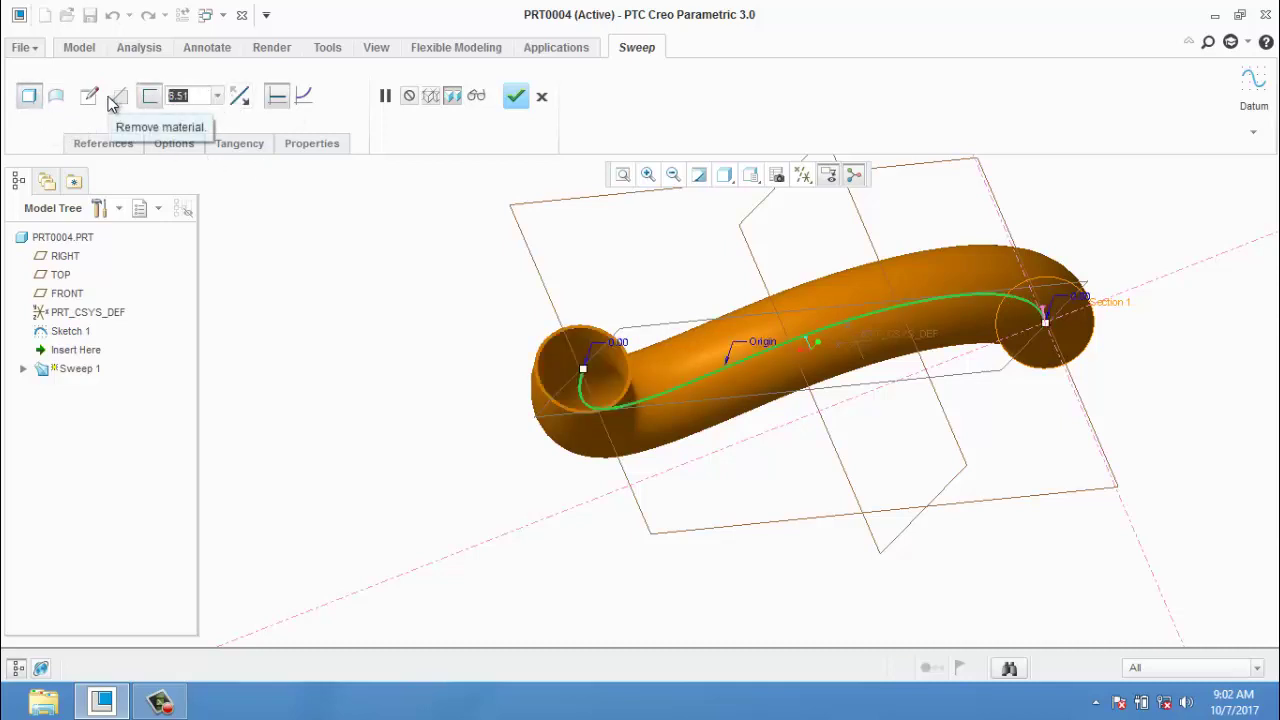
type("4")
key("Return")
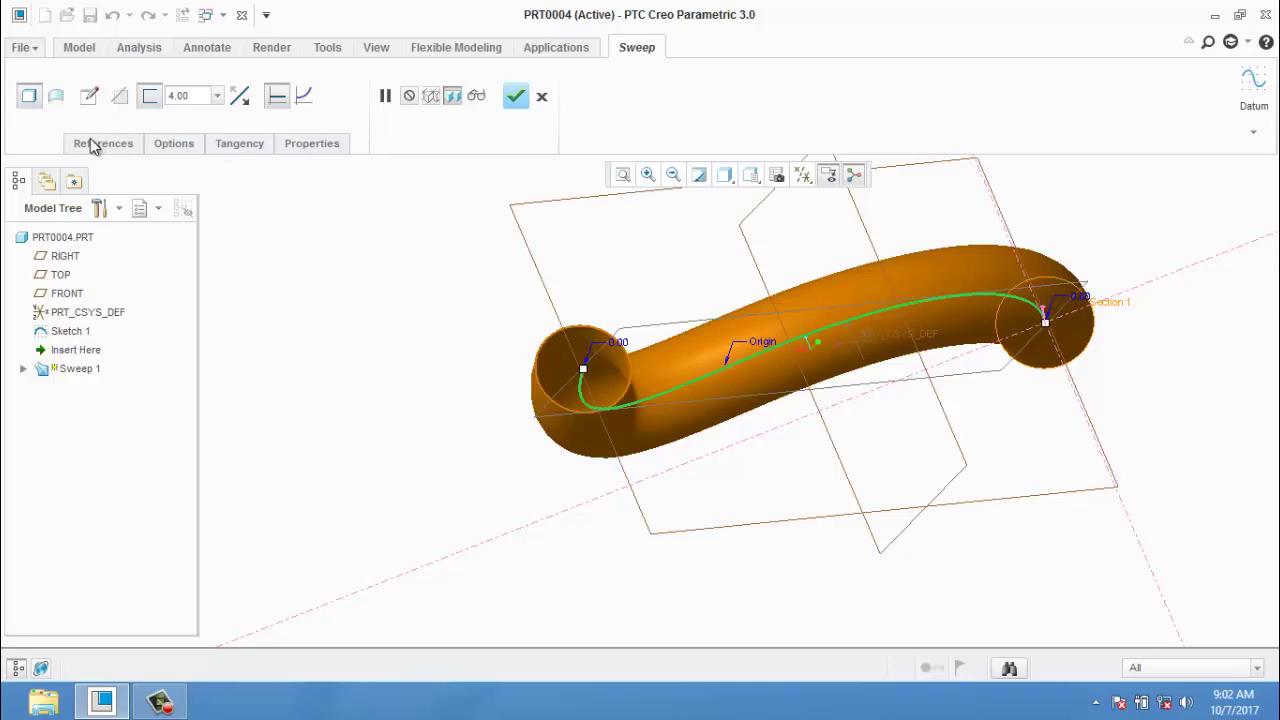
left_click(150, 95)
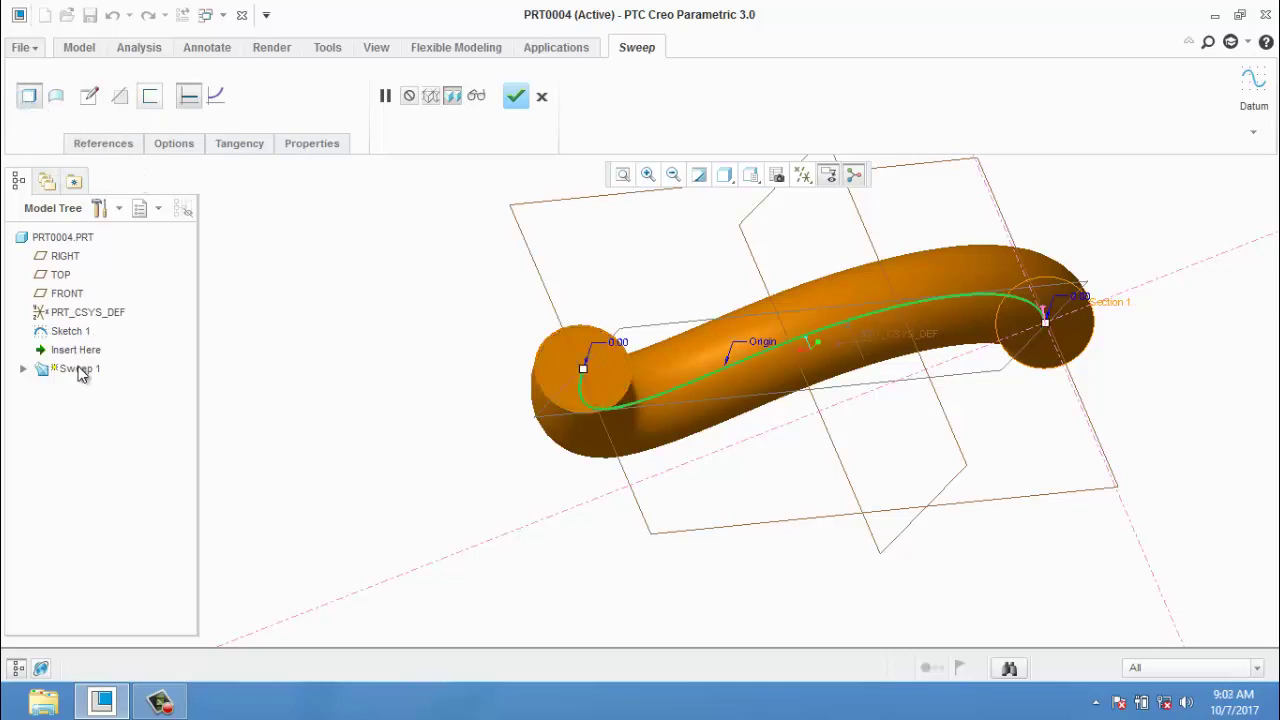
- Complete the solid sweep and reopen its definition for editing
left_click(103, 143)
left_click(515, 95)
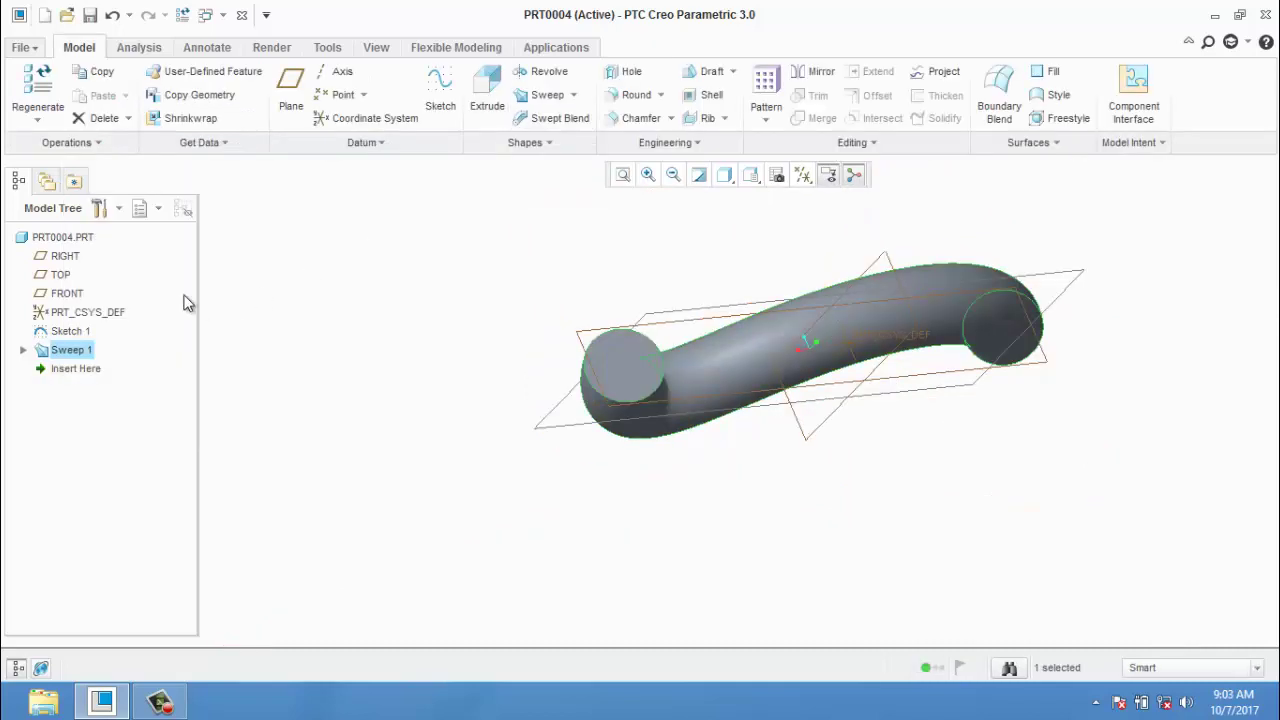
right_click(80, 356)
left_click(147, 394)
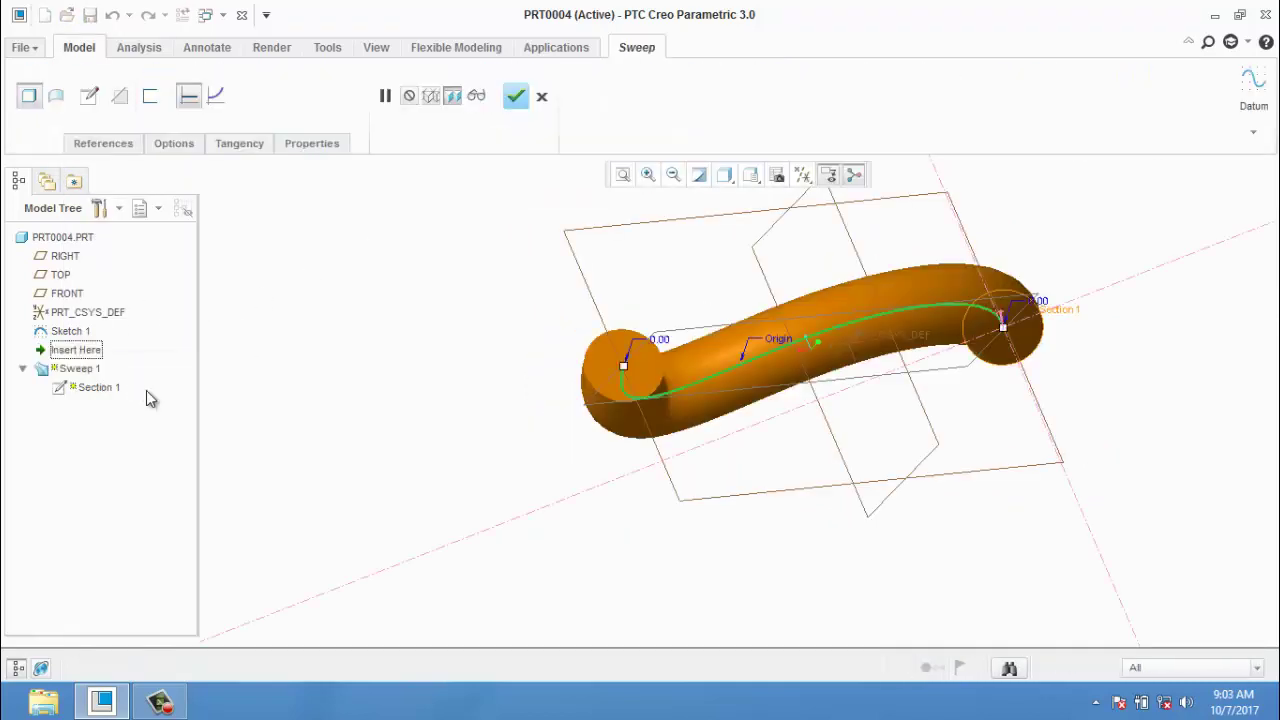
- Add a smaller concentric circle inside the sweep's circular section, finish the section, and complete the redefined sweep as a hollow pipe
left_click(89, 95)
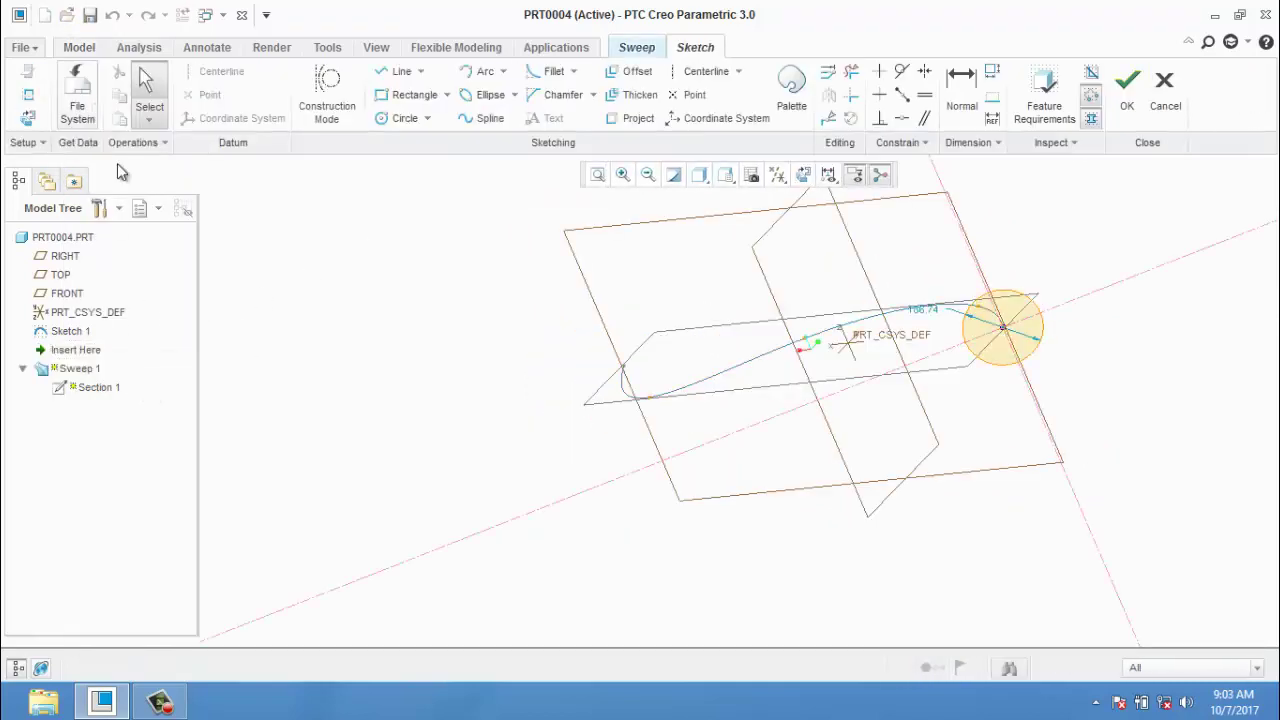
left_click(28, 118)
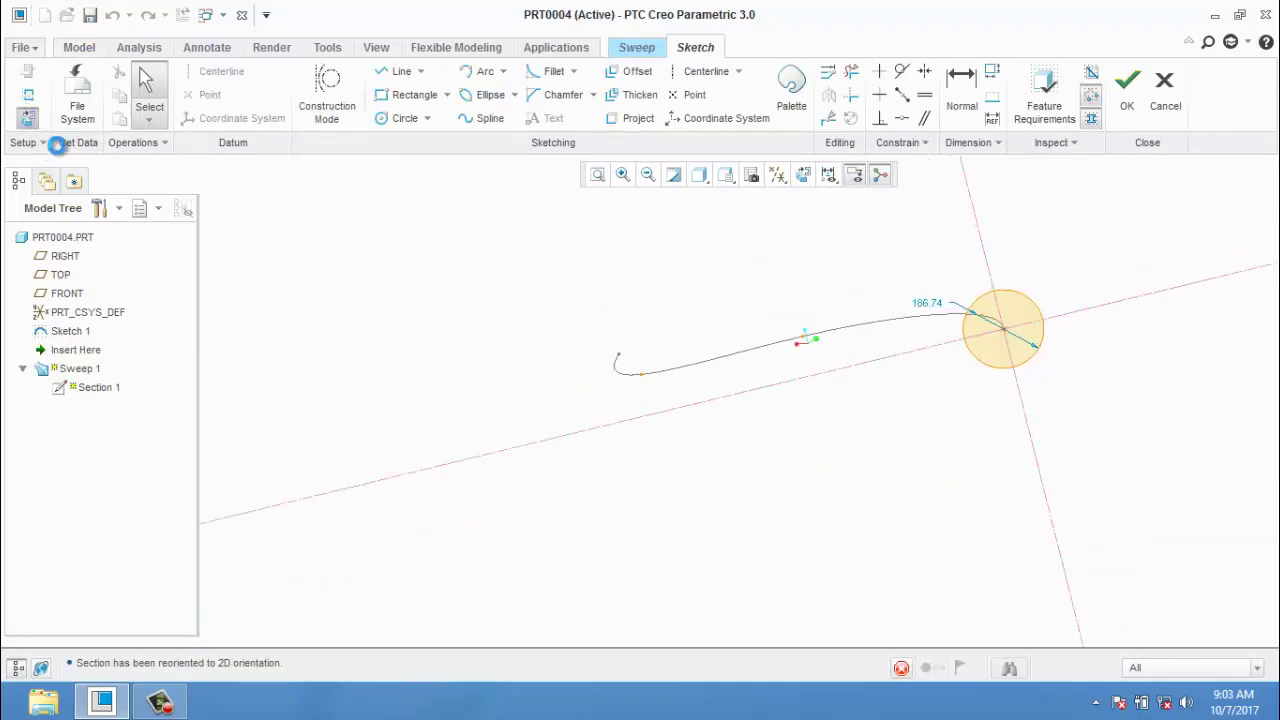
left_click(403, 122)
left_click(1001, 334)
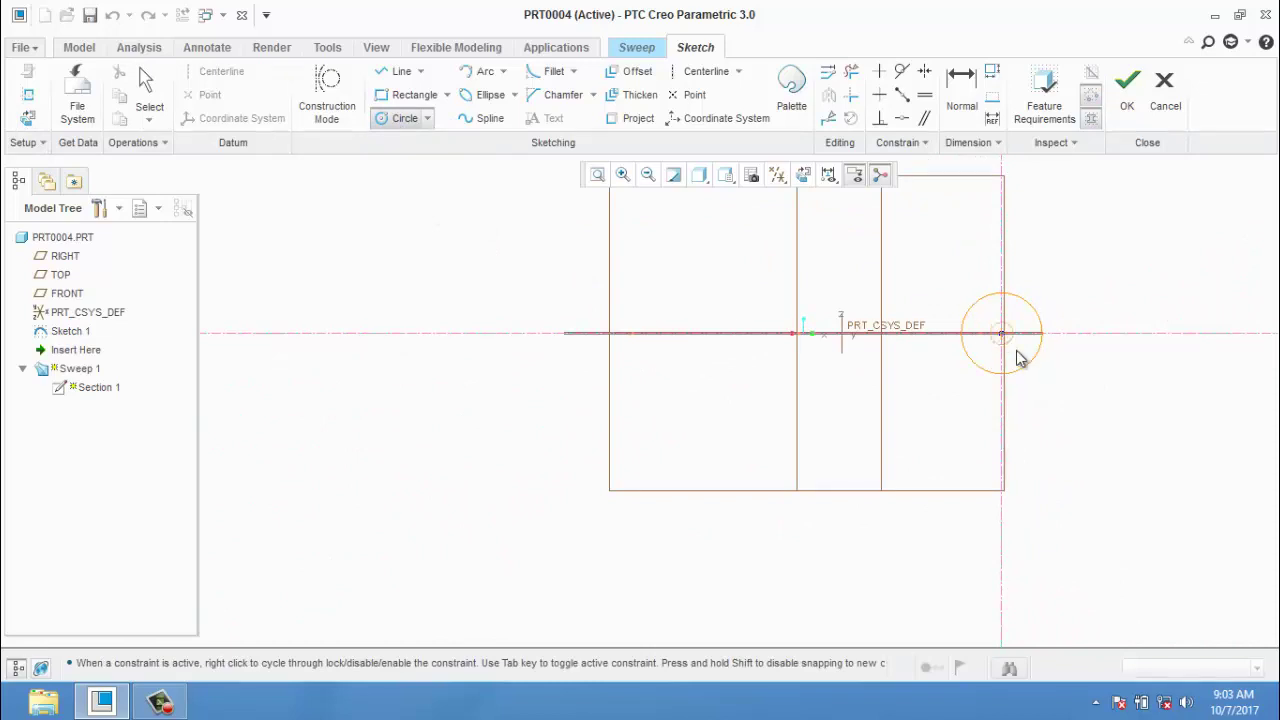
left_click(1014, 312)
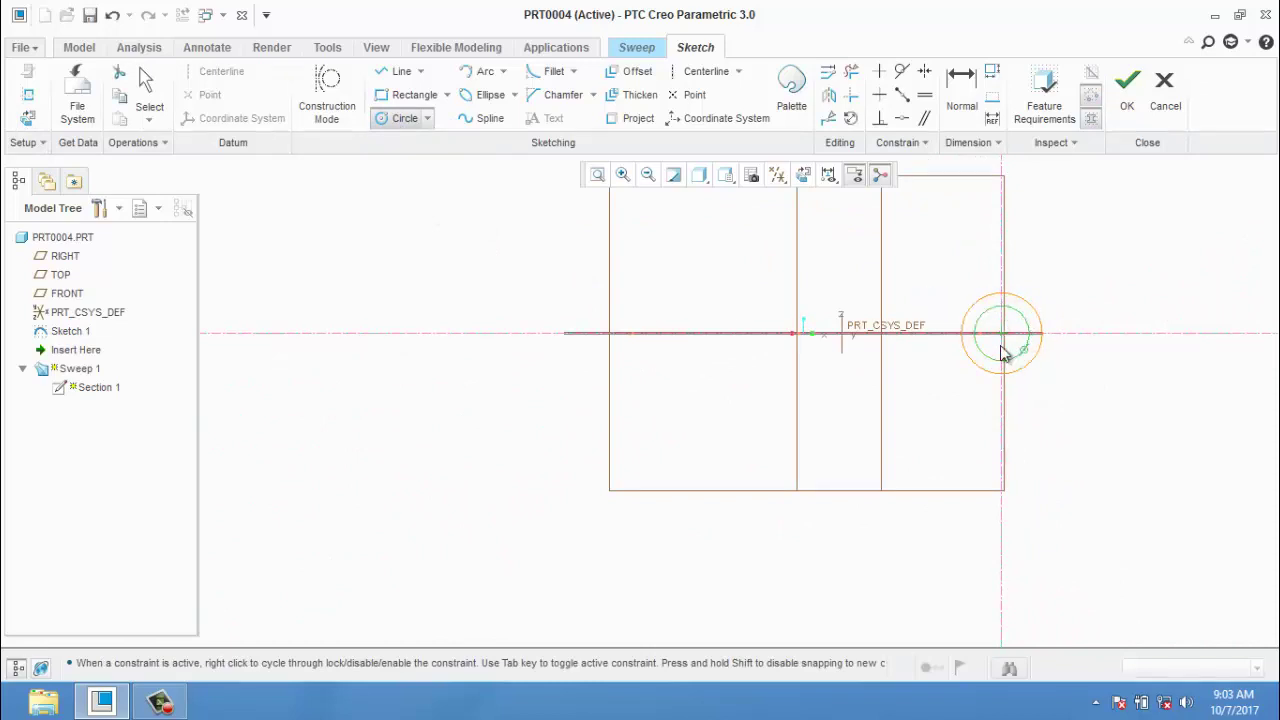
left_click(1125, 100)
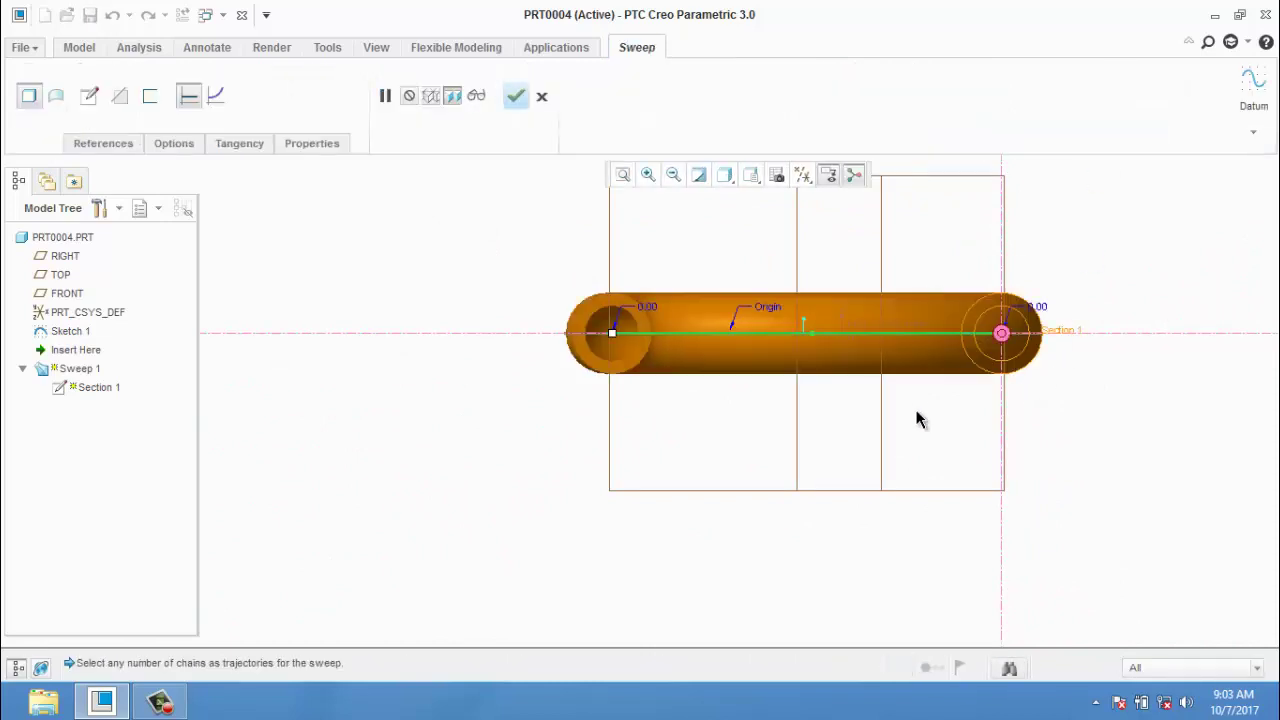
middle_click_drag(671, 445, 680, 471)
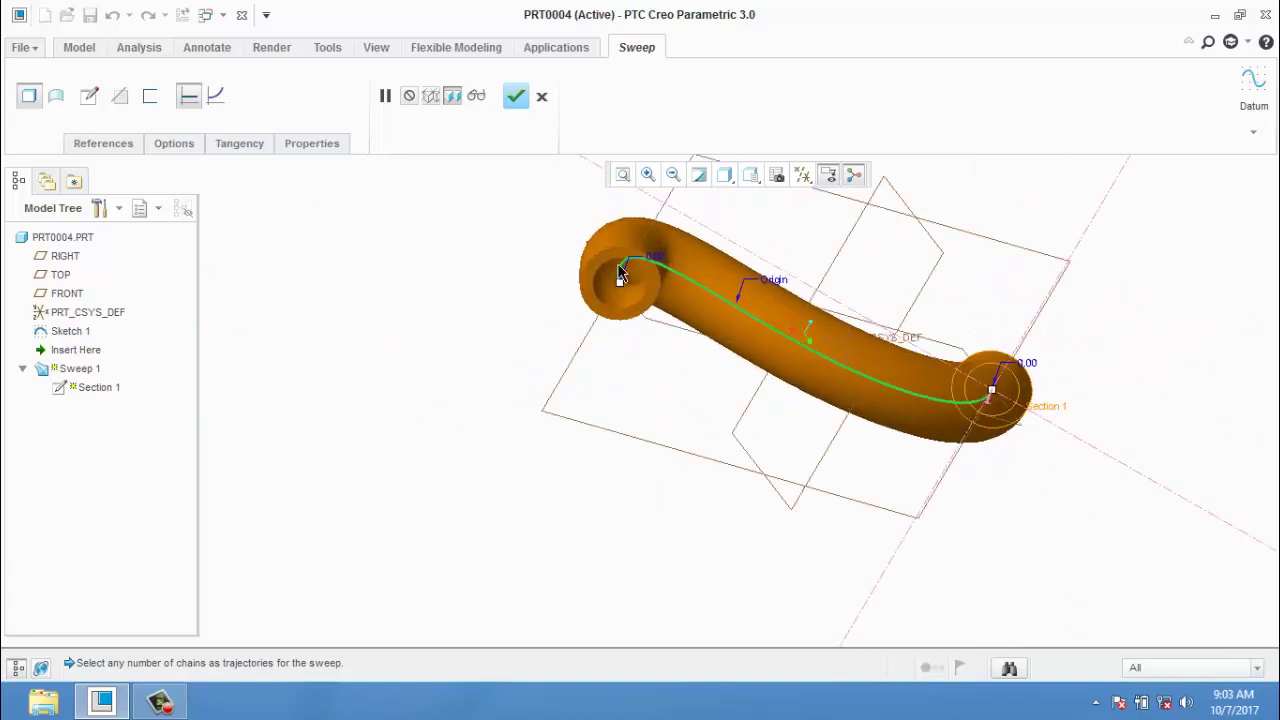
scroll(620, 287, "down", 3)
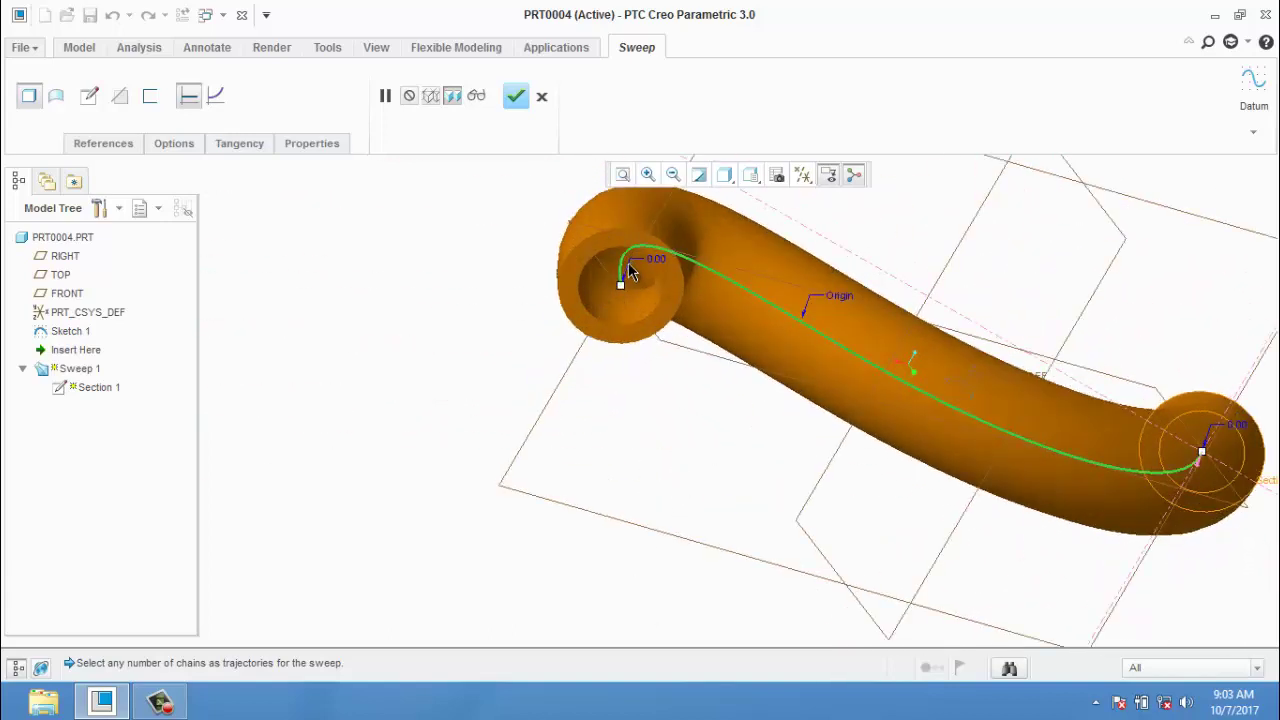
left_click(516, 96)
middle_click_drag(512, 385, 663, 322)
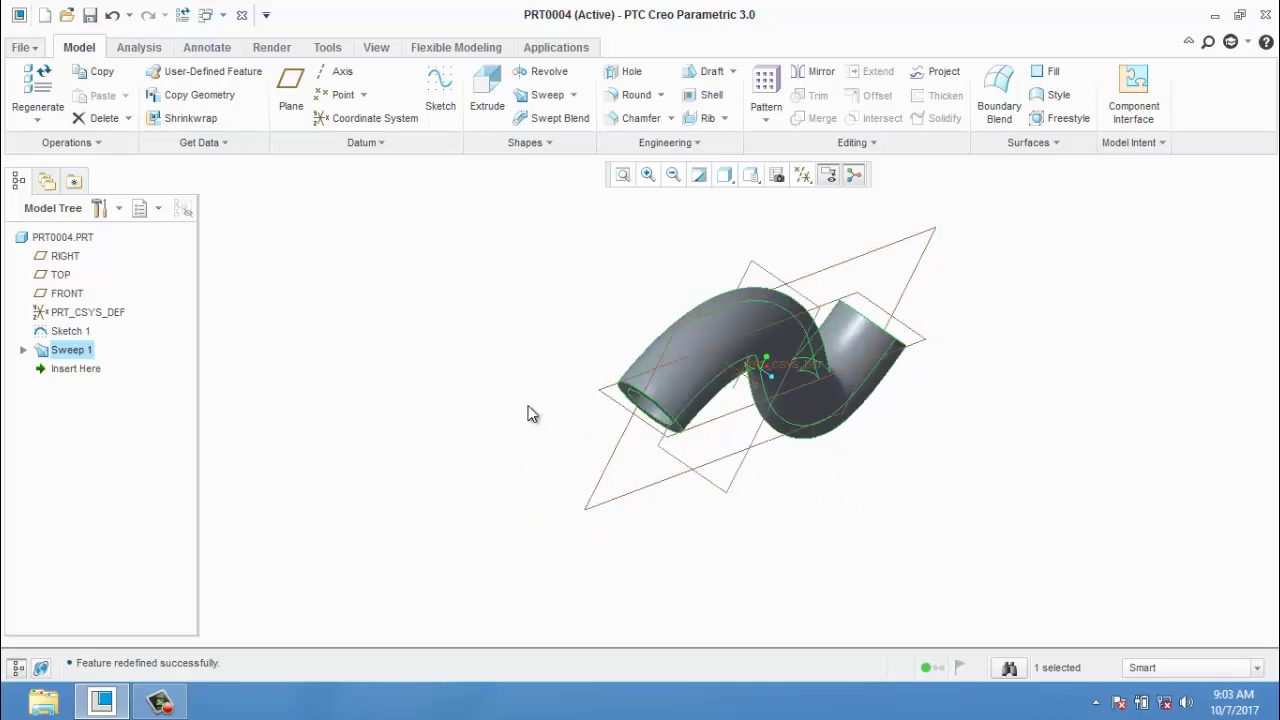
- Create a new solid part from the default template
left_click(574, 94)
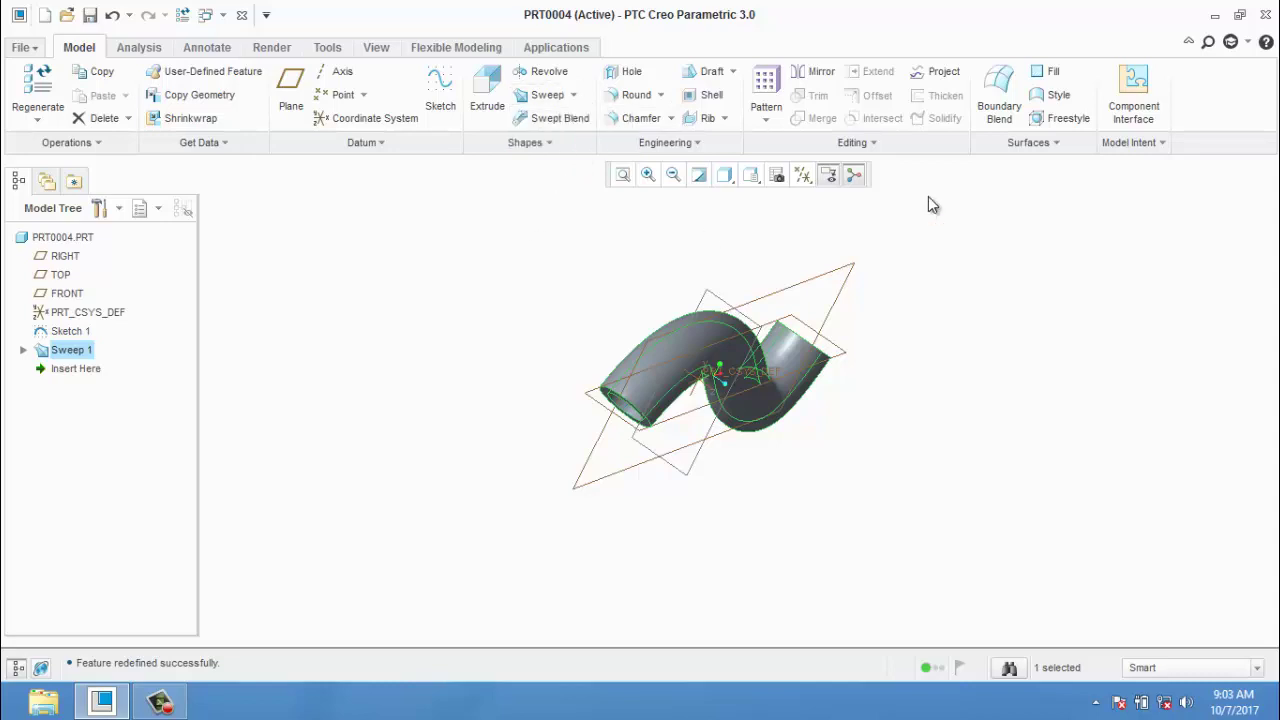
left_click(22, 47)
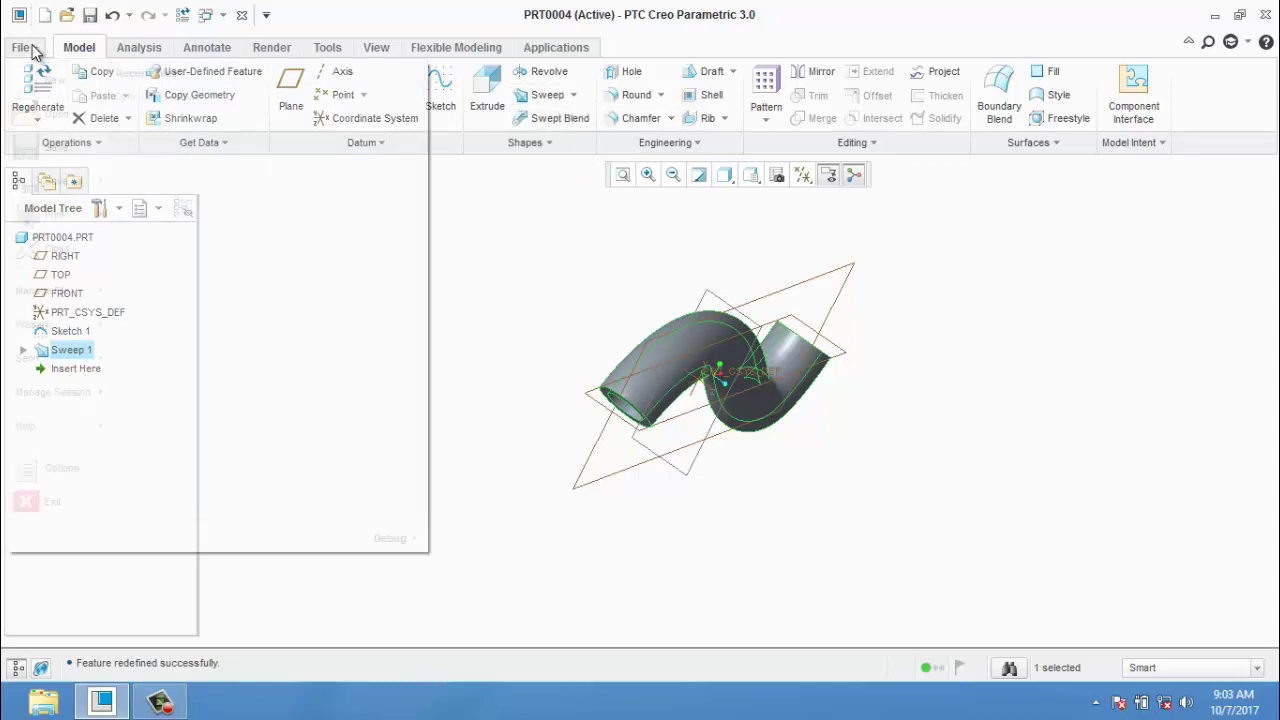
left_click(51, 83)
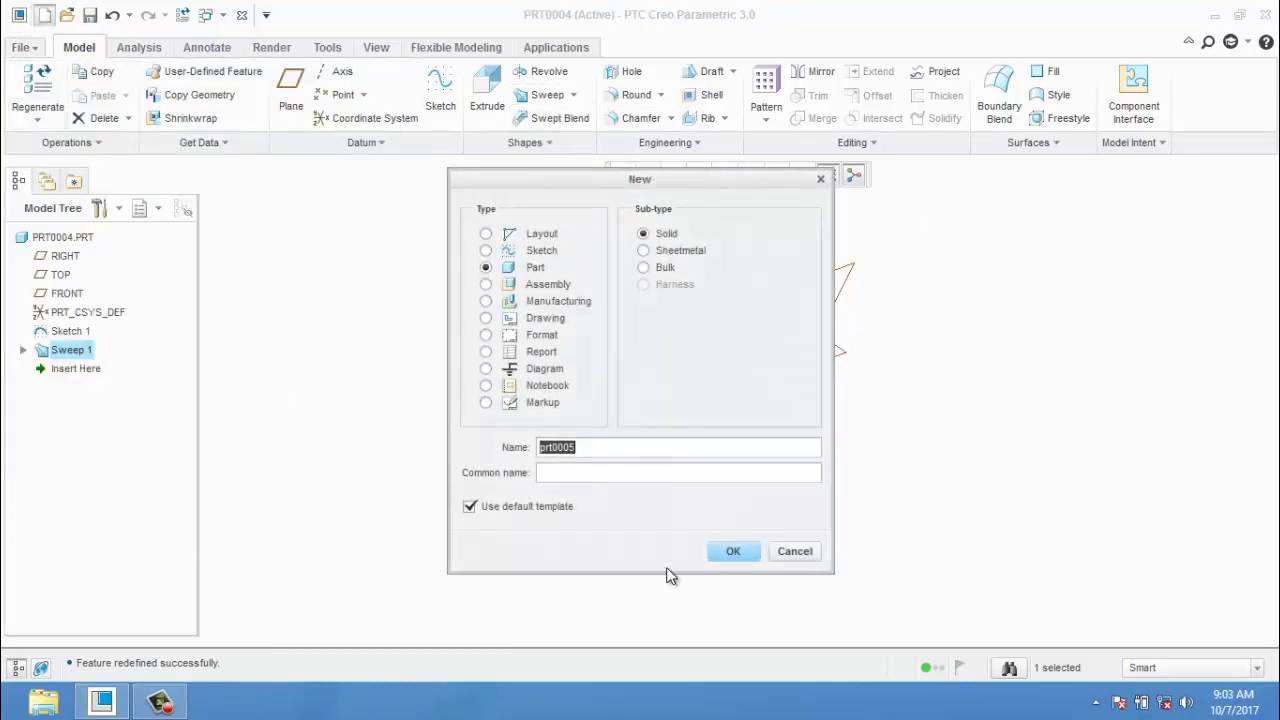
left_click(730, 553)
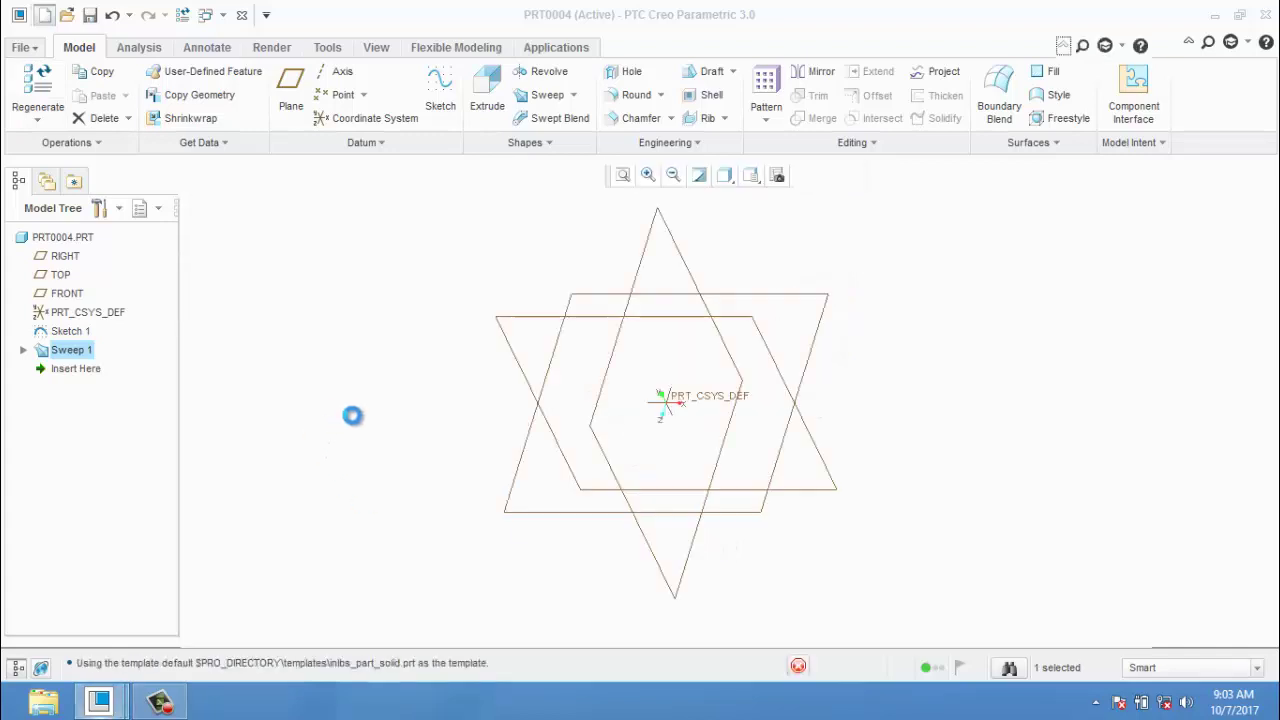
- Start a helical sweep and open its profile sketch on the FRONT plane, with the RIGHT plane as the right-facing reference, viewed in 2D
left_click(545, 98)
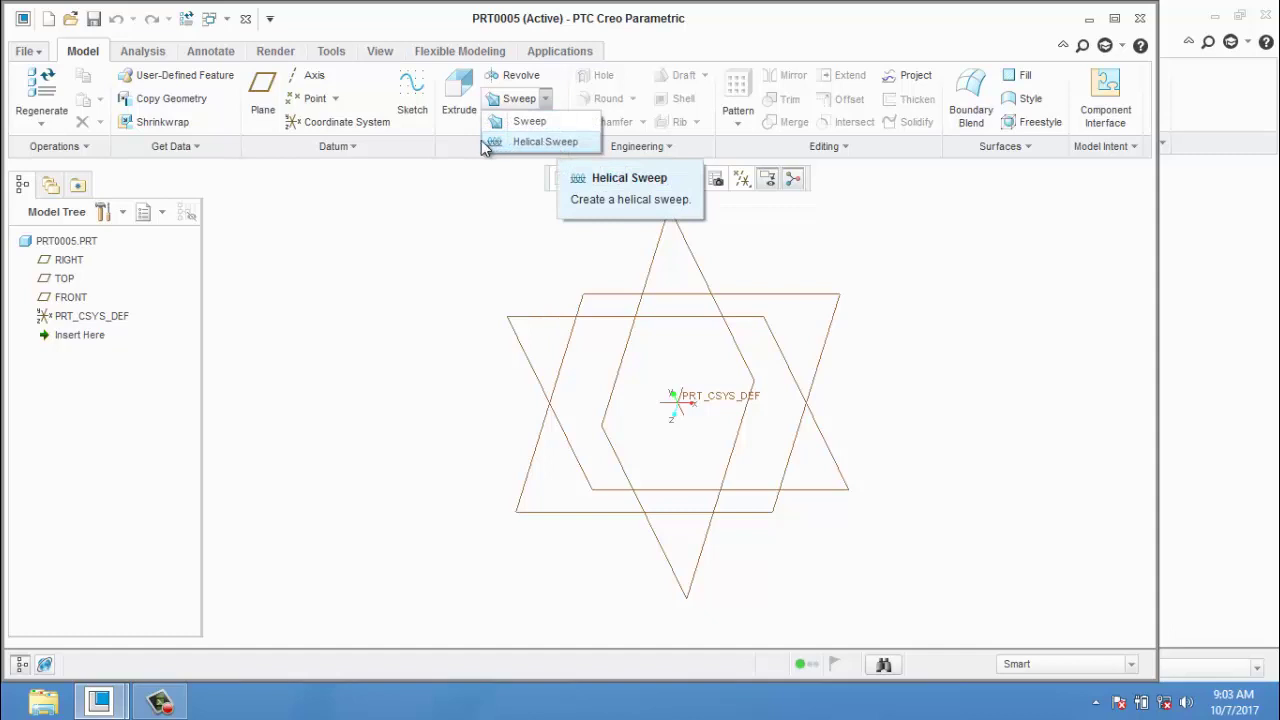
left_click(534, 141)
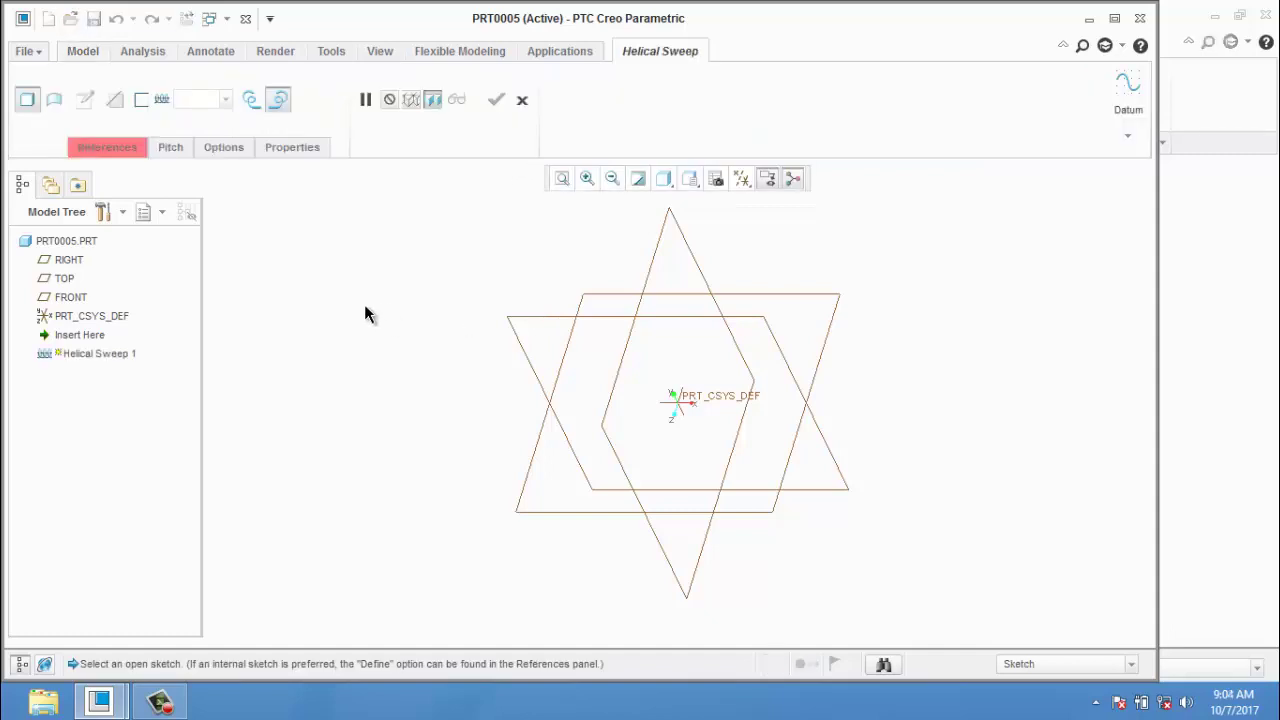
left_click(101, 150)
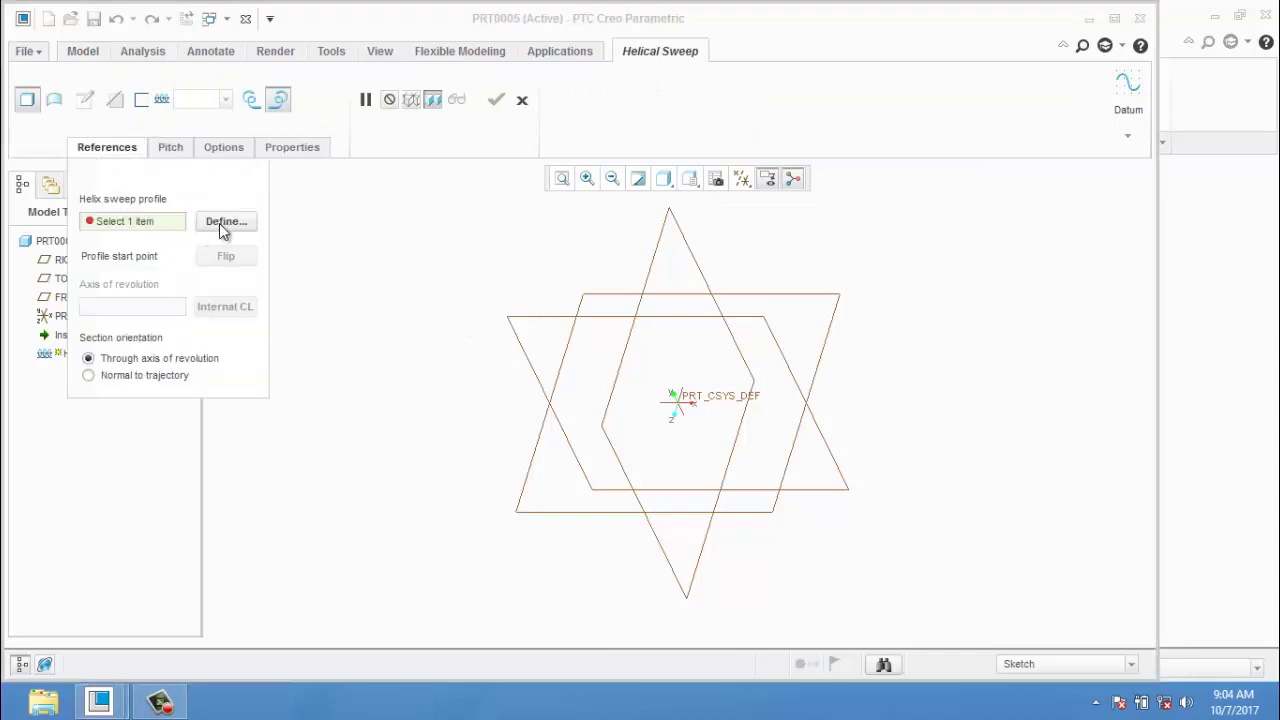
left_click(224, 221)
left_click(532, 313)
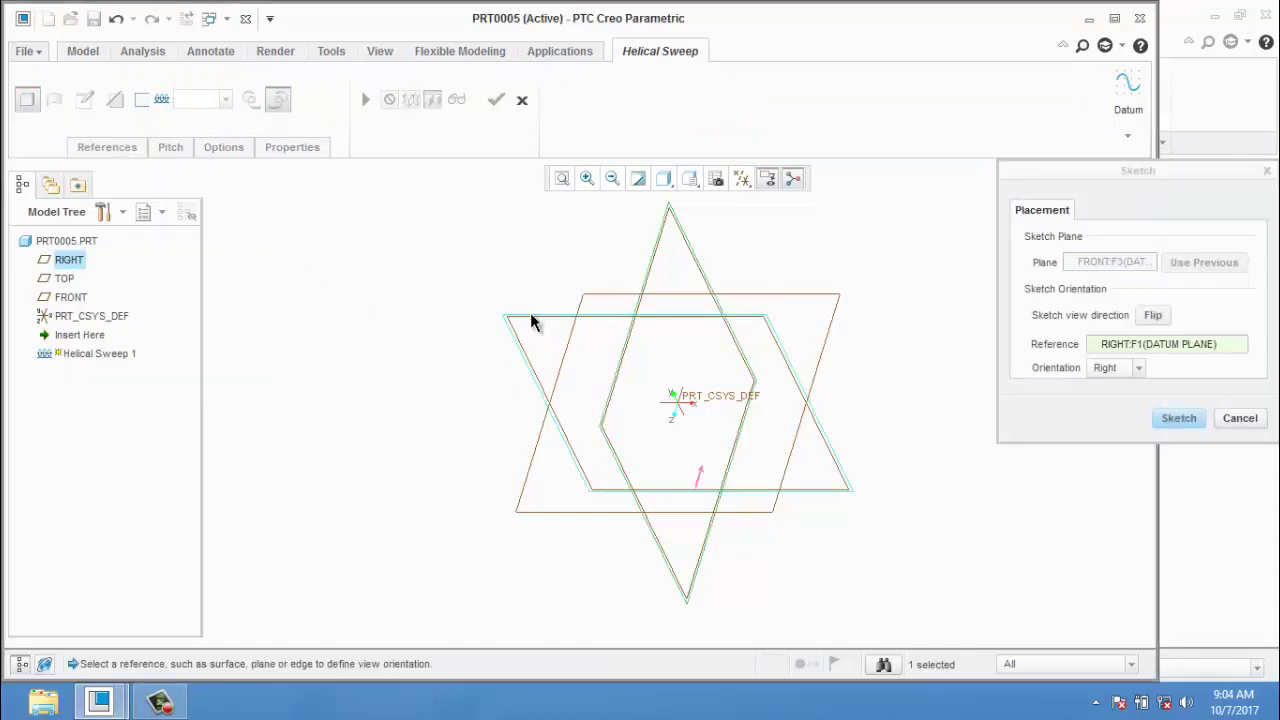
left_click(1180, 418)
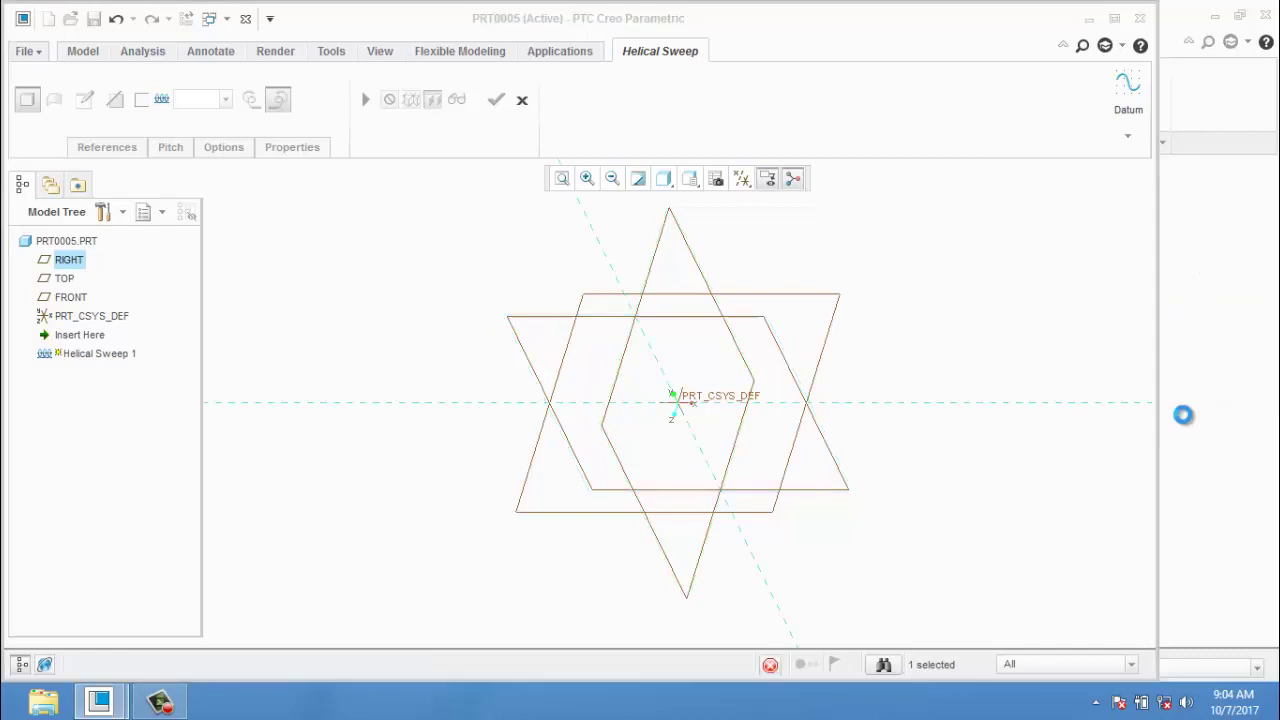
left_click(32, 122)
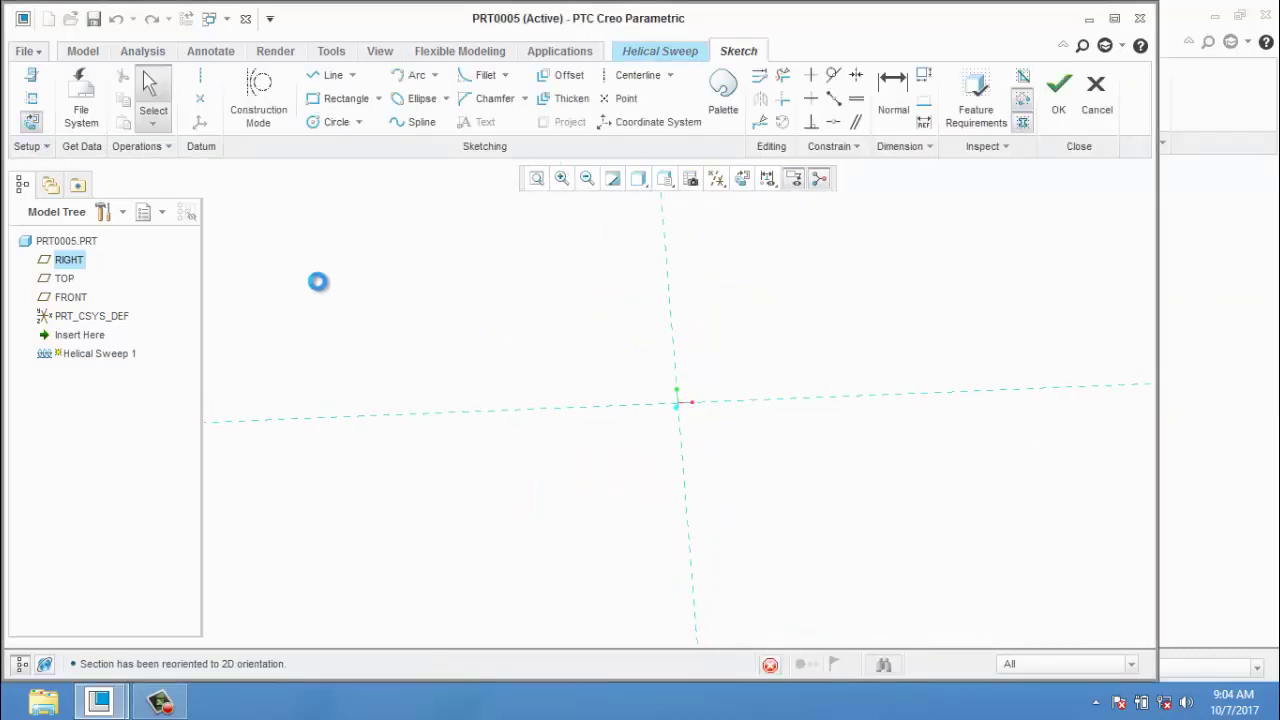
- Draw a vertical centerline through the origin as the helical sweep's axis of revolution
left_click(645, 75)
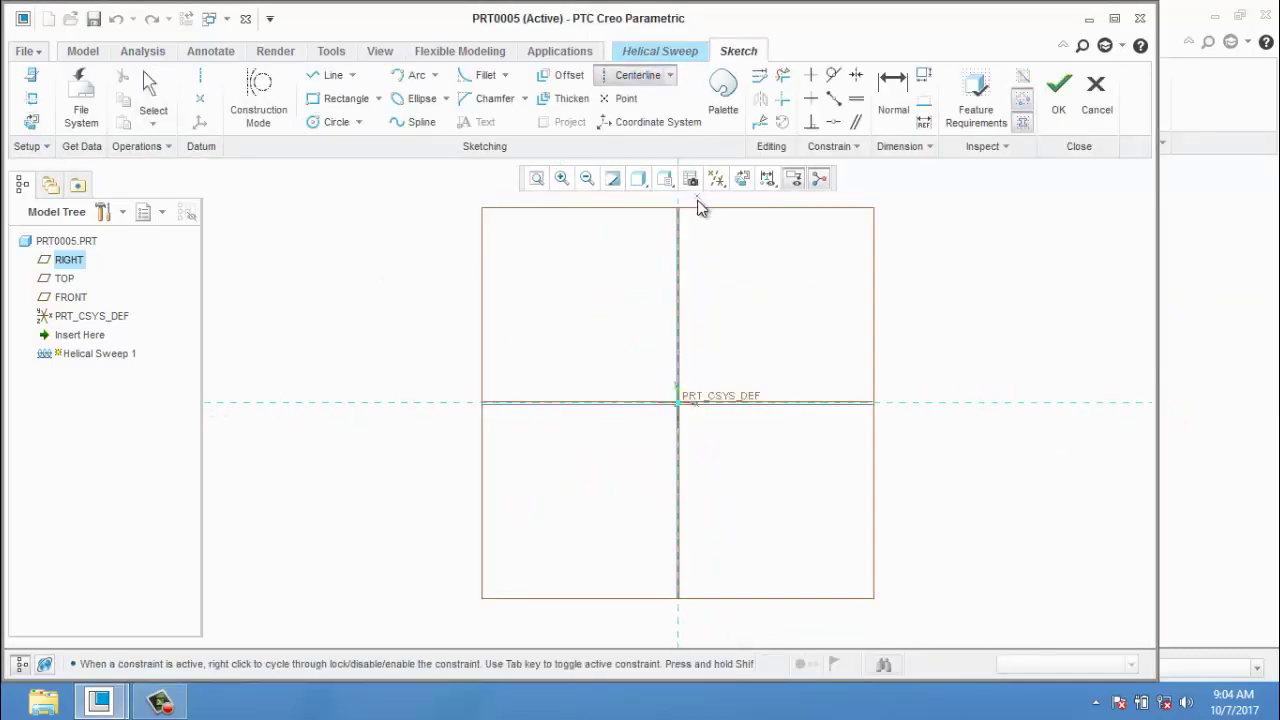
left_click(678, 208)
left_click(680, 612)
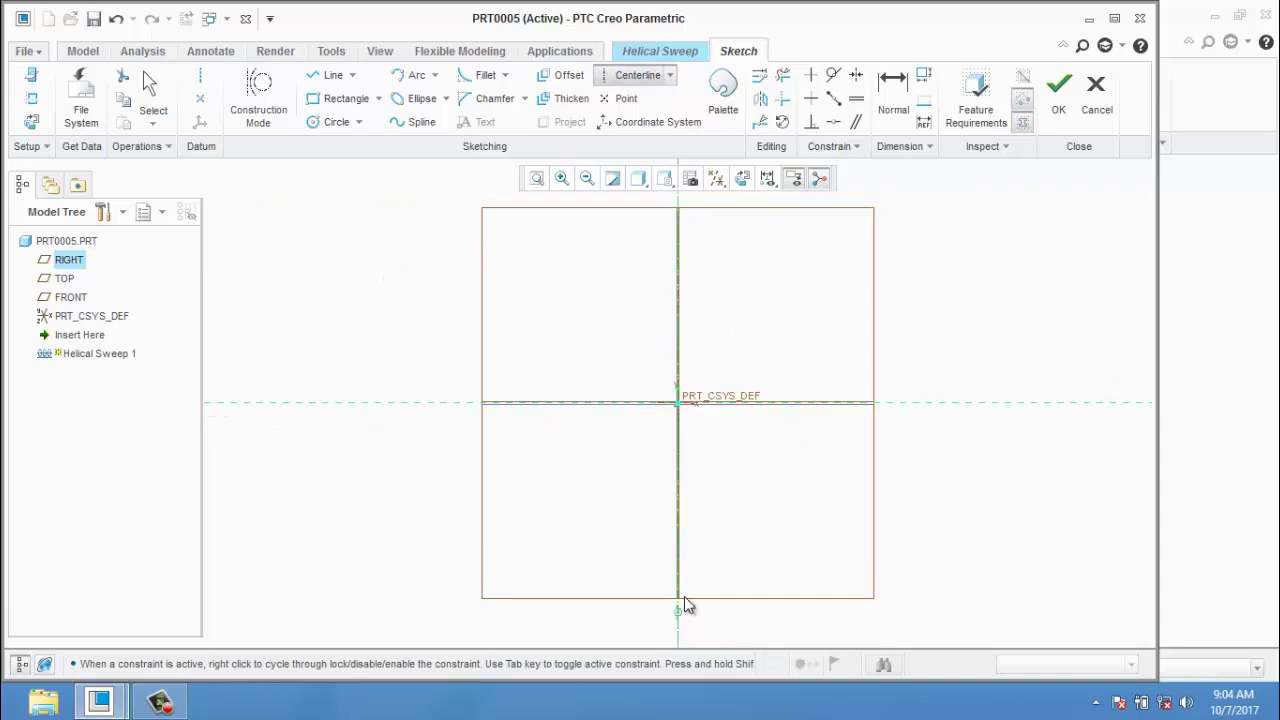
- Draw a vertical profile line about 392 long, about 175 from the centerline, and finish the helix profile sketch
left_click(333, 76)
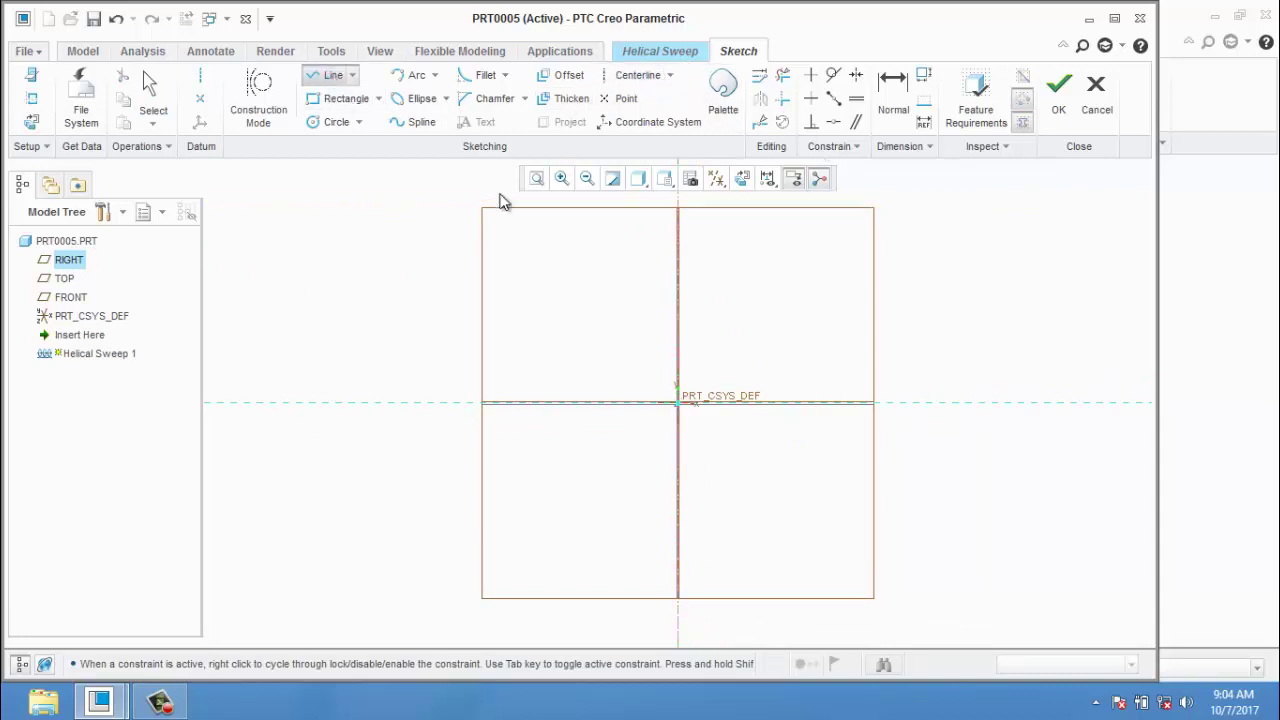
left_click(812, 248)
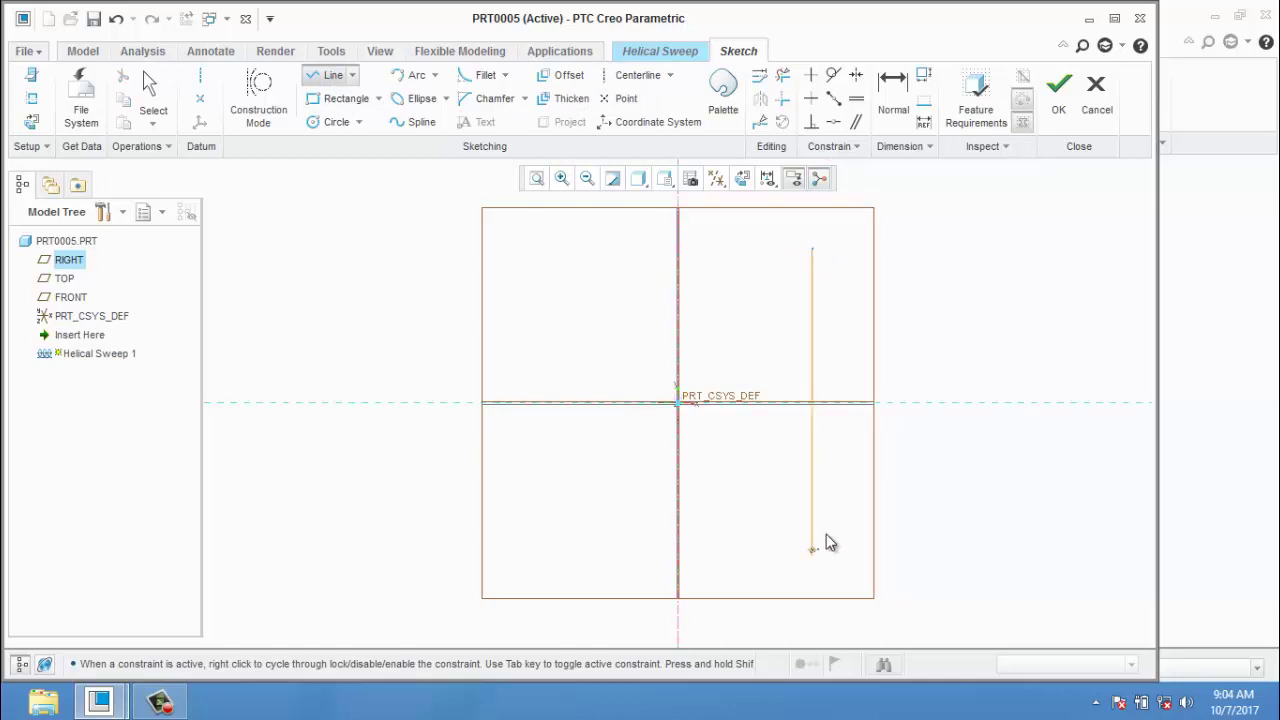
left_click(812, 549)
middle_click(837, 531)
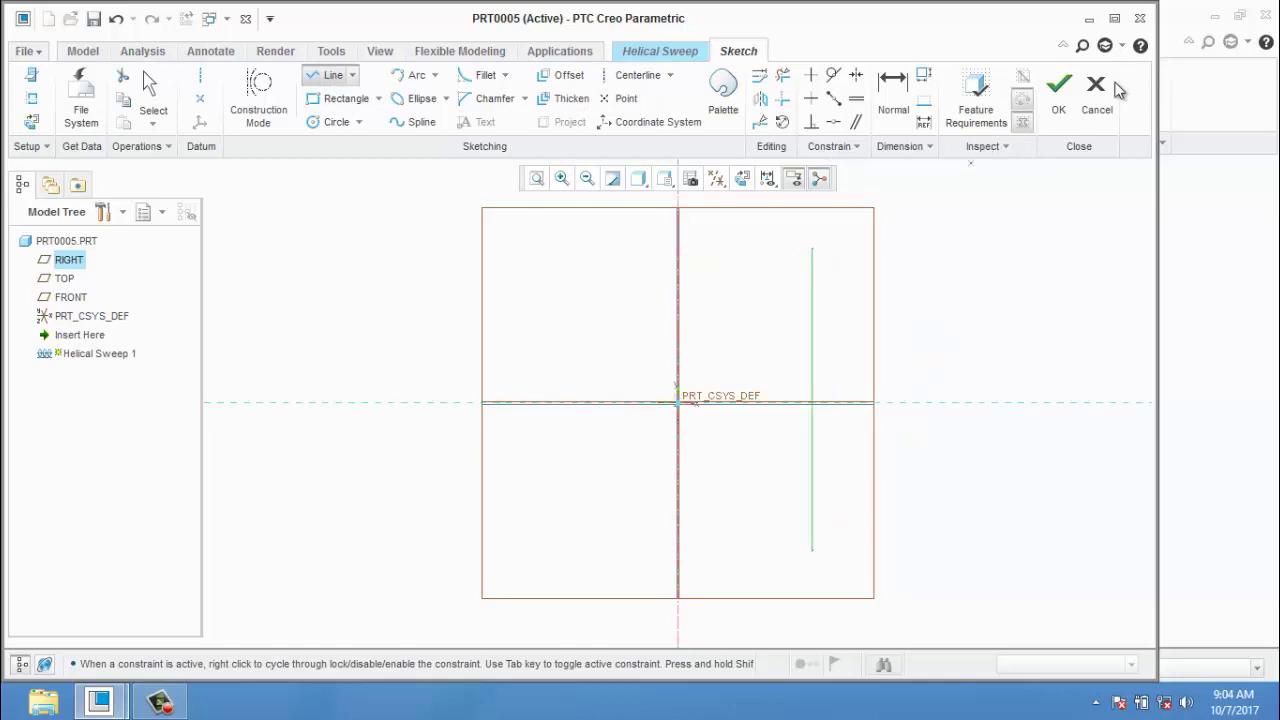
left_click(1058, 95)
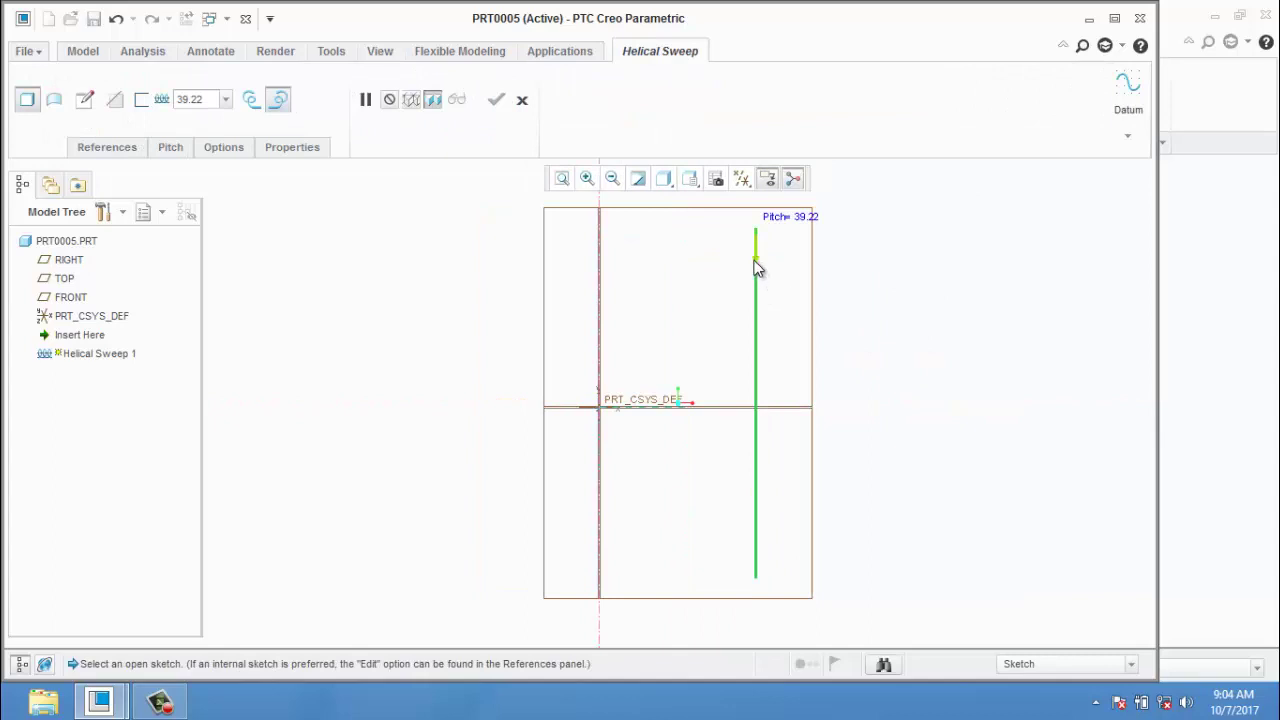
left_click(755, 558)
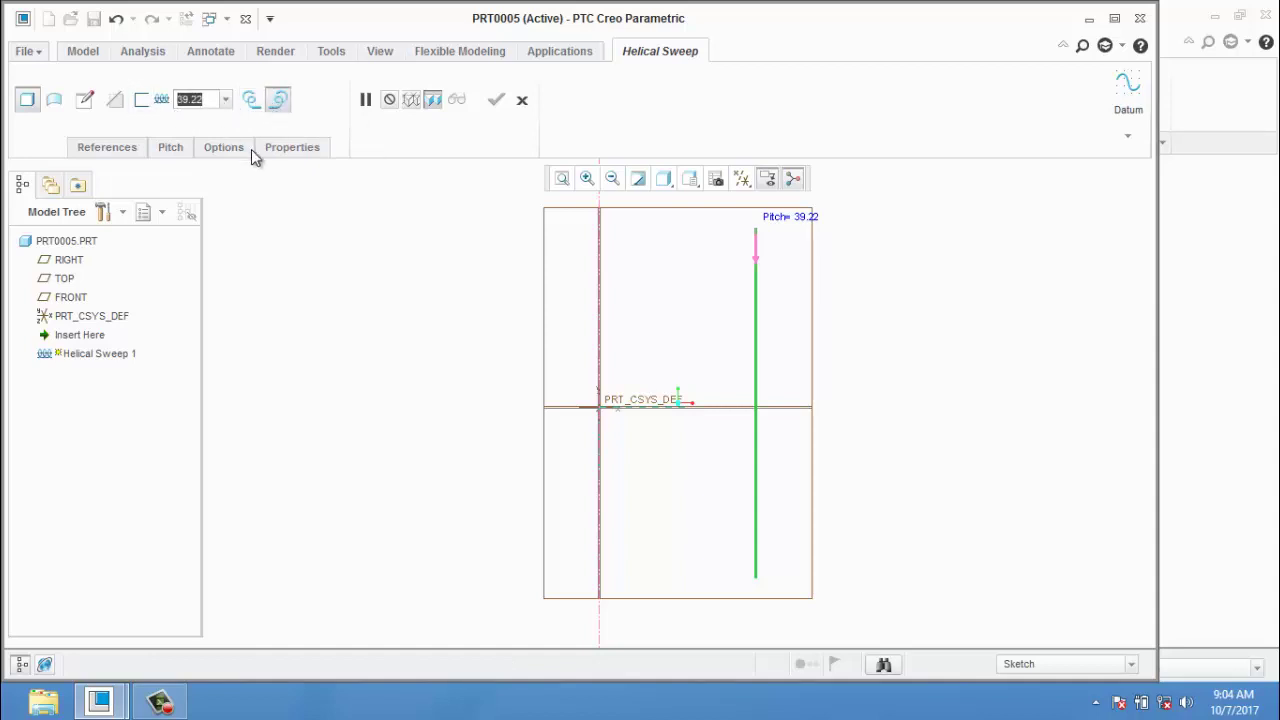
- Sketch a circular sweep section about 36.5 in diameter centred on the profile's start point and finish the section
left_click(84, 103)
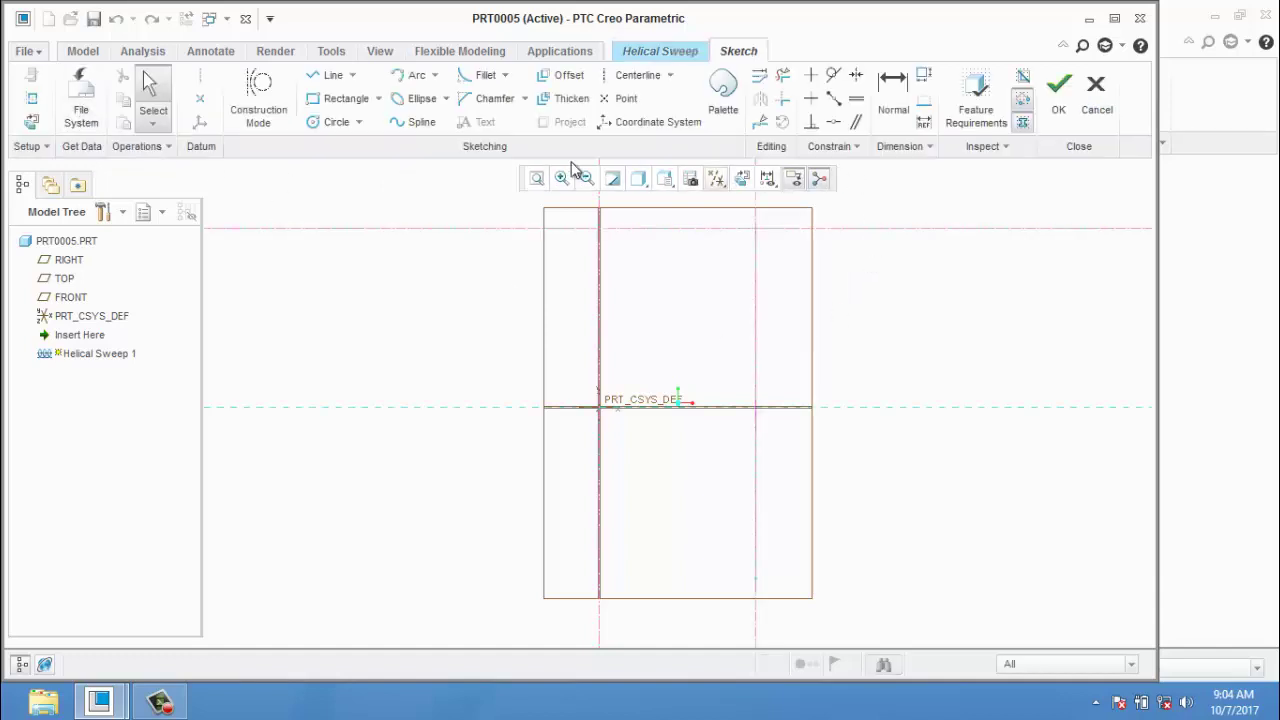
left_click(337, 122)
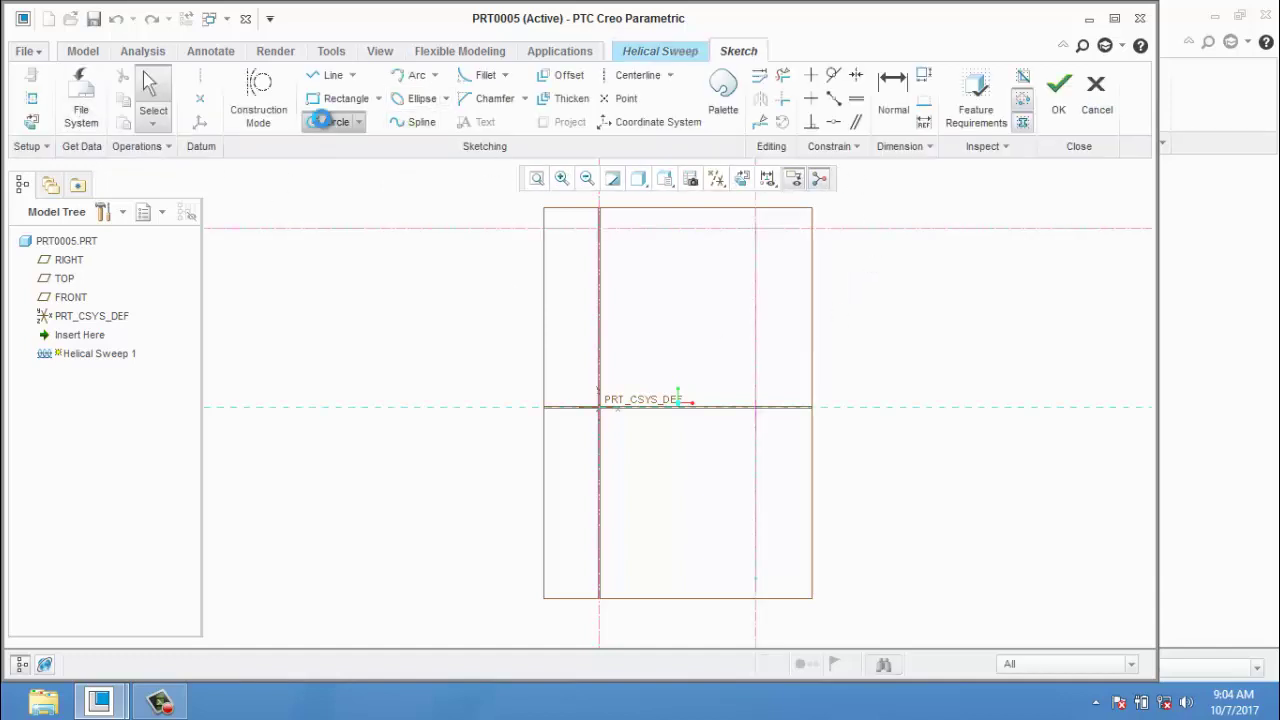
left_click(755, 228)
left_click(764, 242)
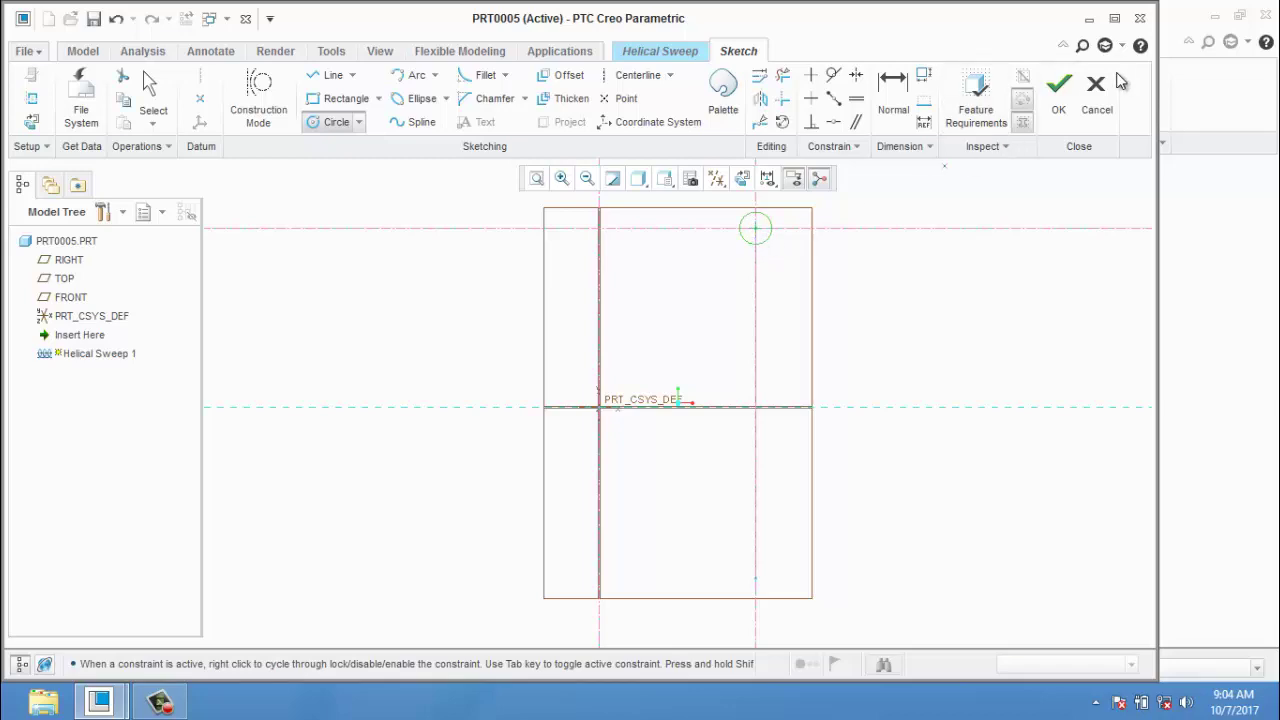
left_click(1070, 92)
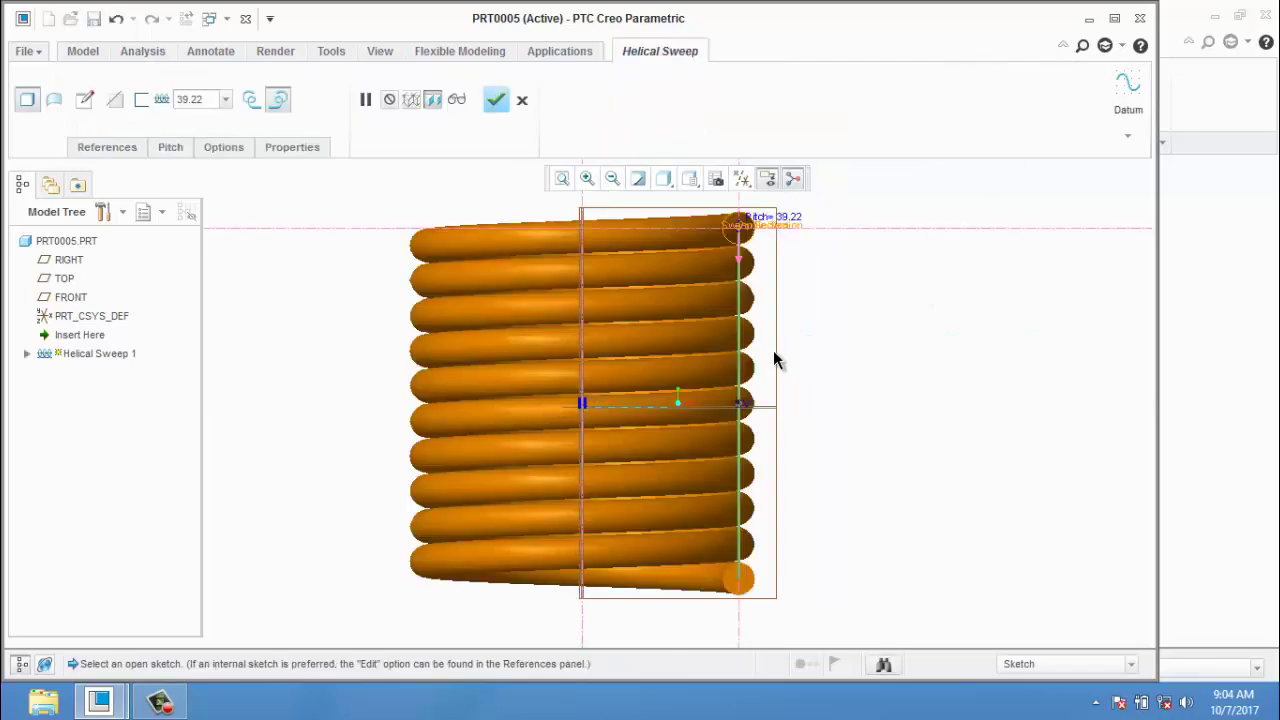
- Set the helical sweep's pitch to 55 and try the left-handed rule before switching back to right-handed
middle_click_drag(774, 323, 786, 386)
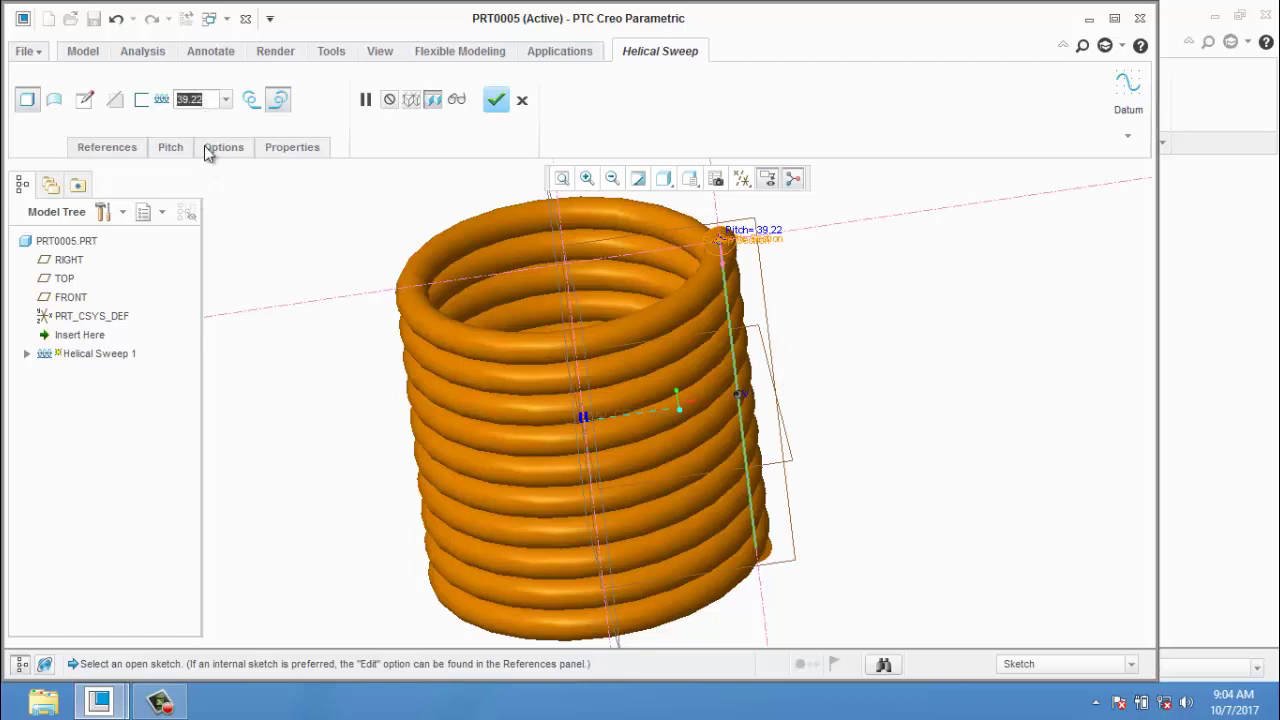
type("55")
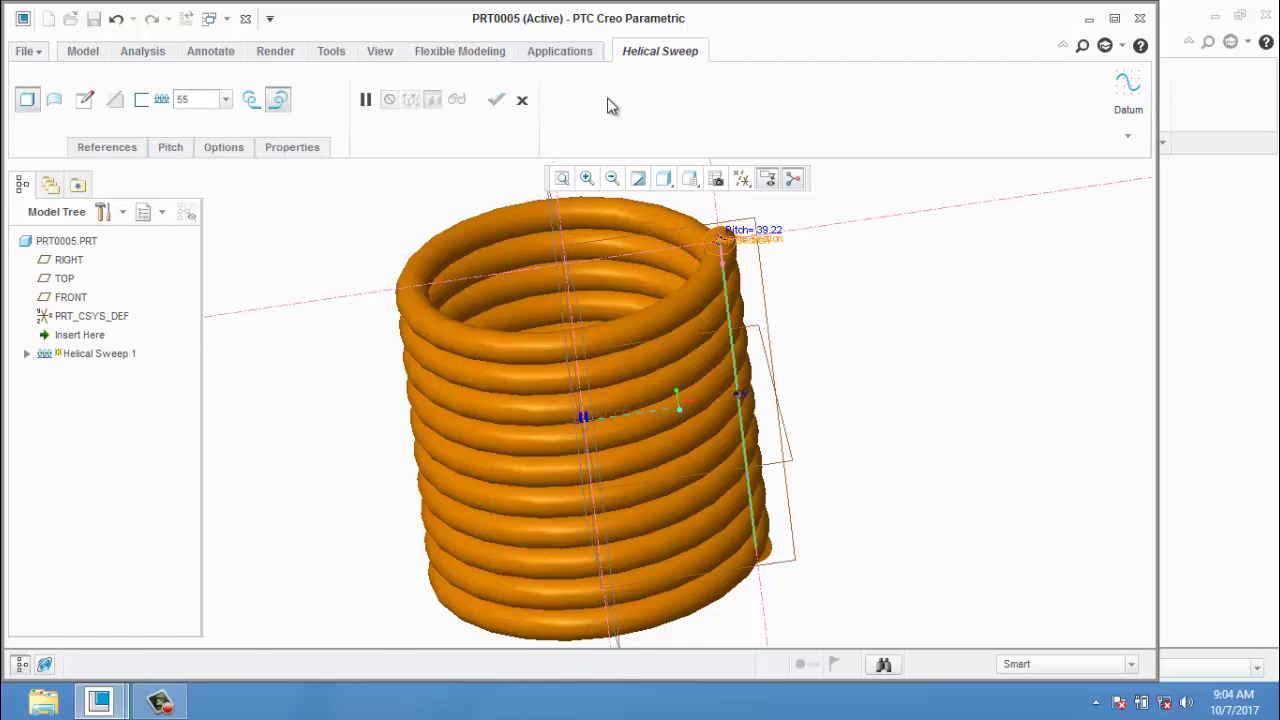
key("Return")
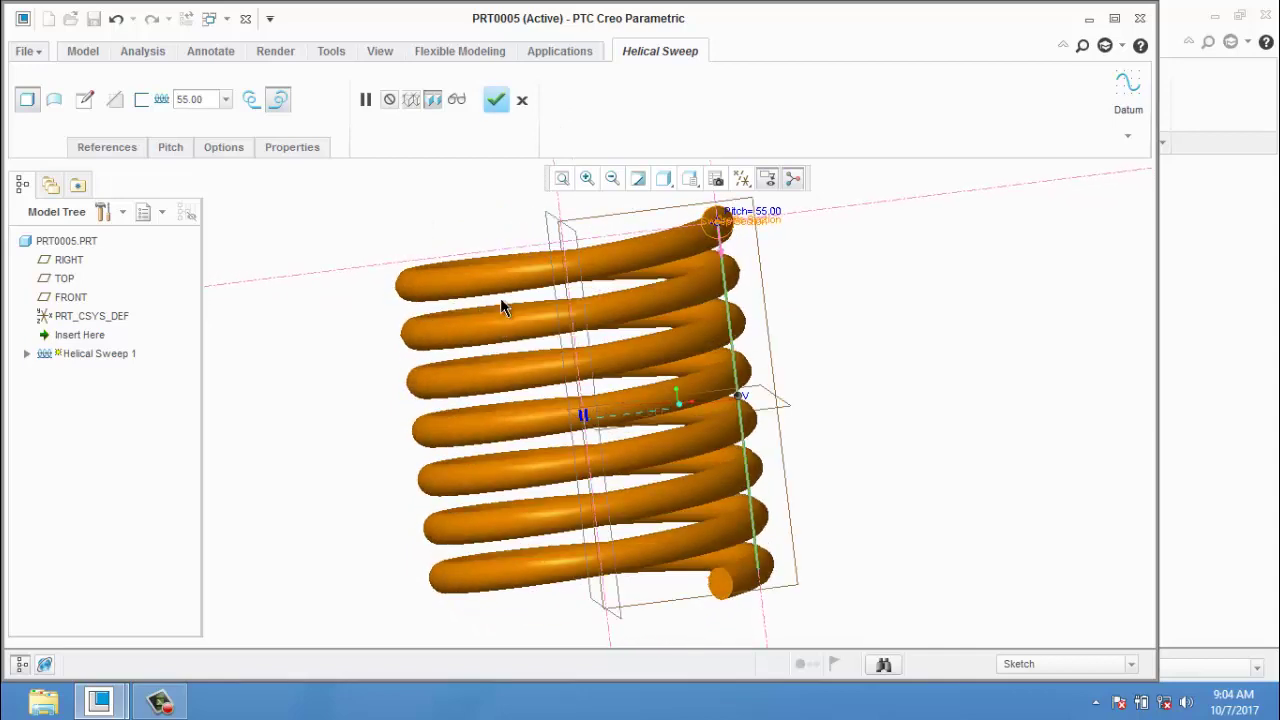
left_click(257, 101)
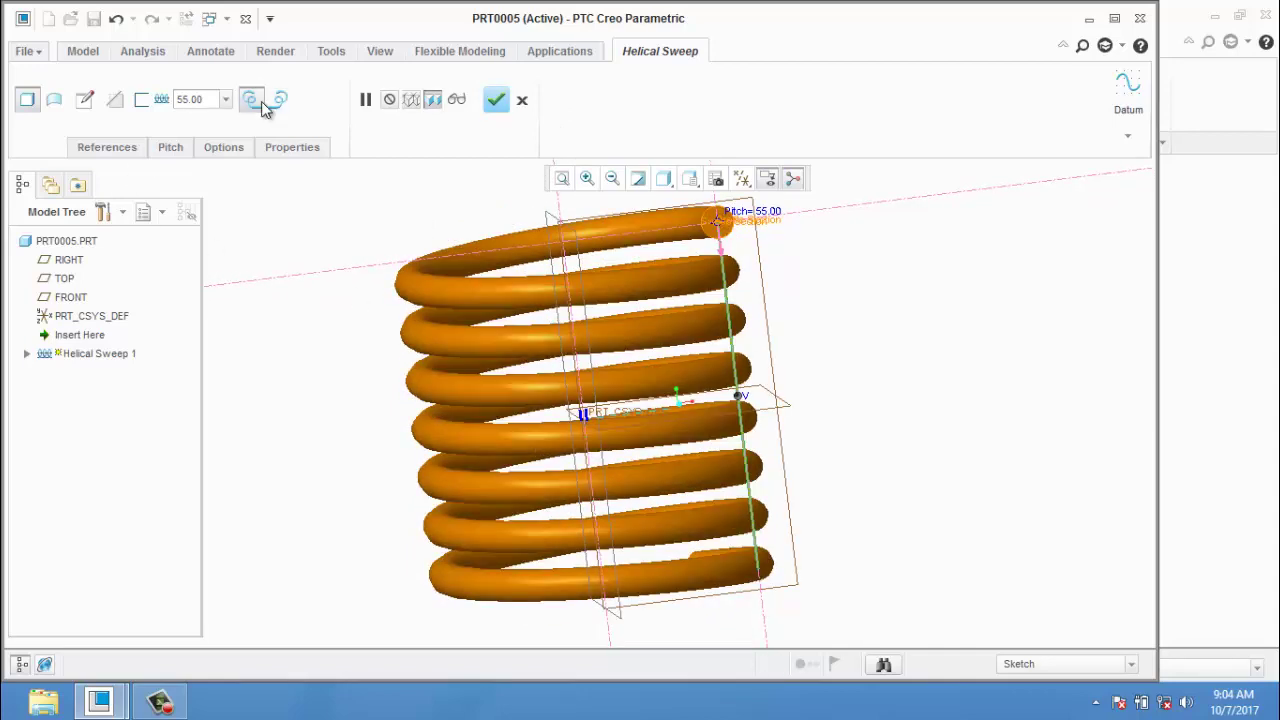
left_click(278, 102)
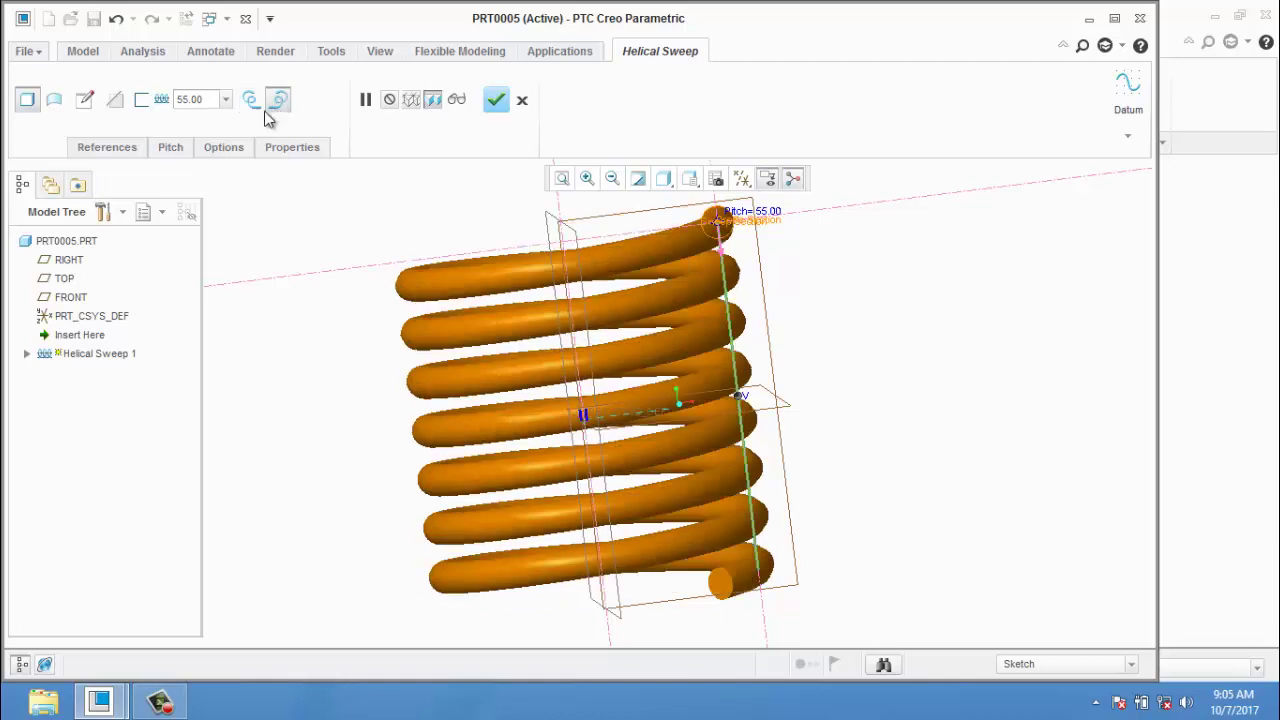
- Edit the helix profile in 2D view into a stepped line chain with a narrower vertical middle portion and tapered transitions, and finish the sketch
left_click(117, 150)
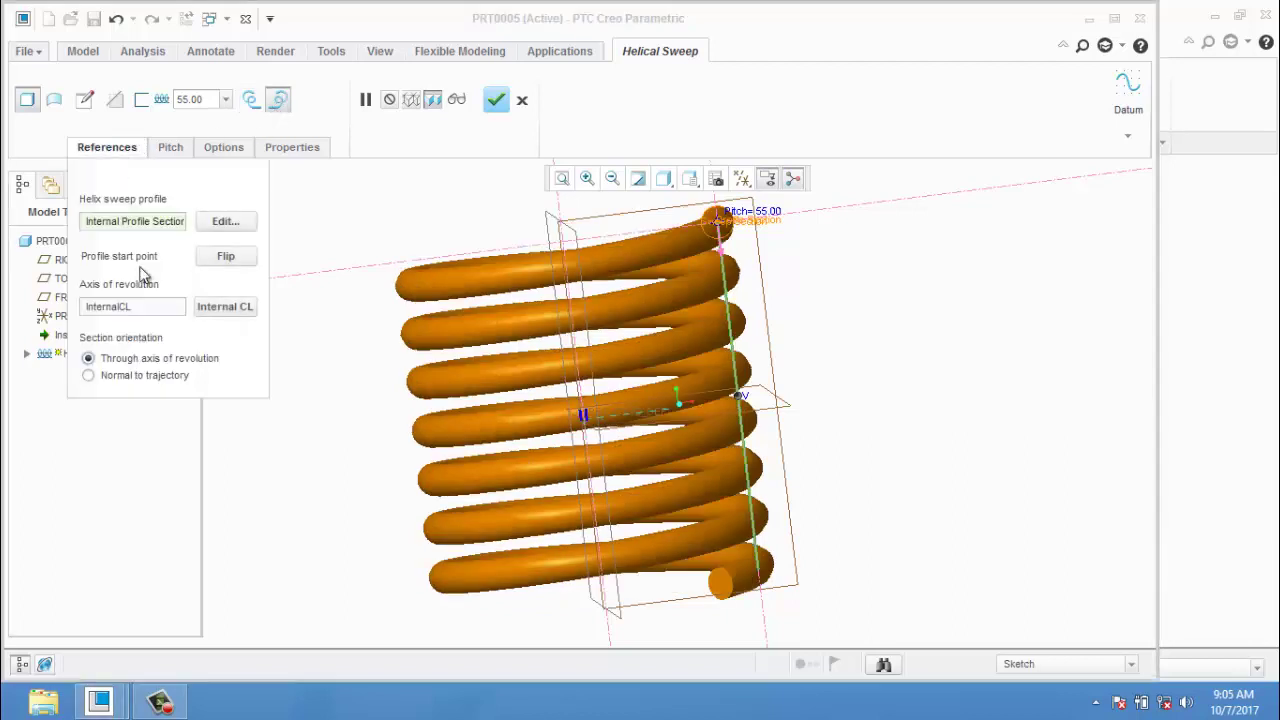
left_click(231, 228)
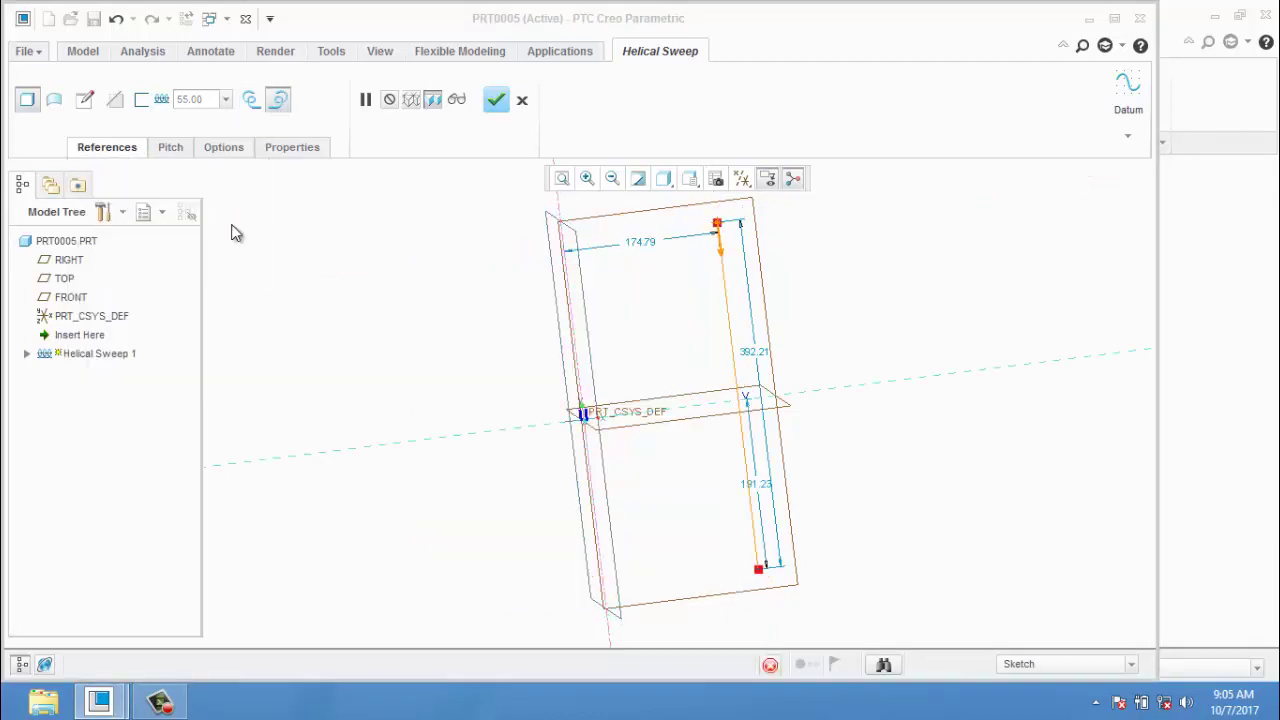
left_click(31, 121)
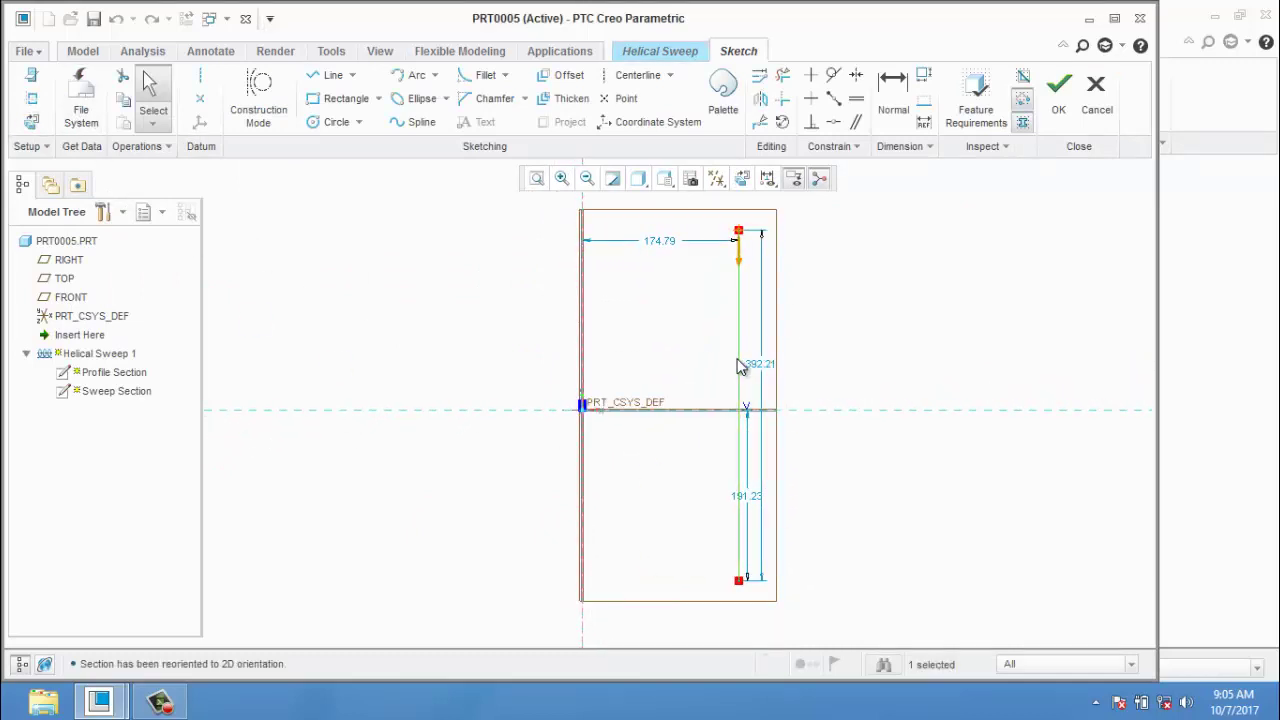
key("l")
scroll(735, 500, "down", 10)
scroll(731, 640, "up", 8)
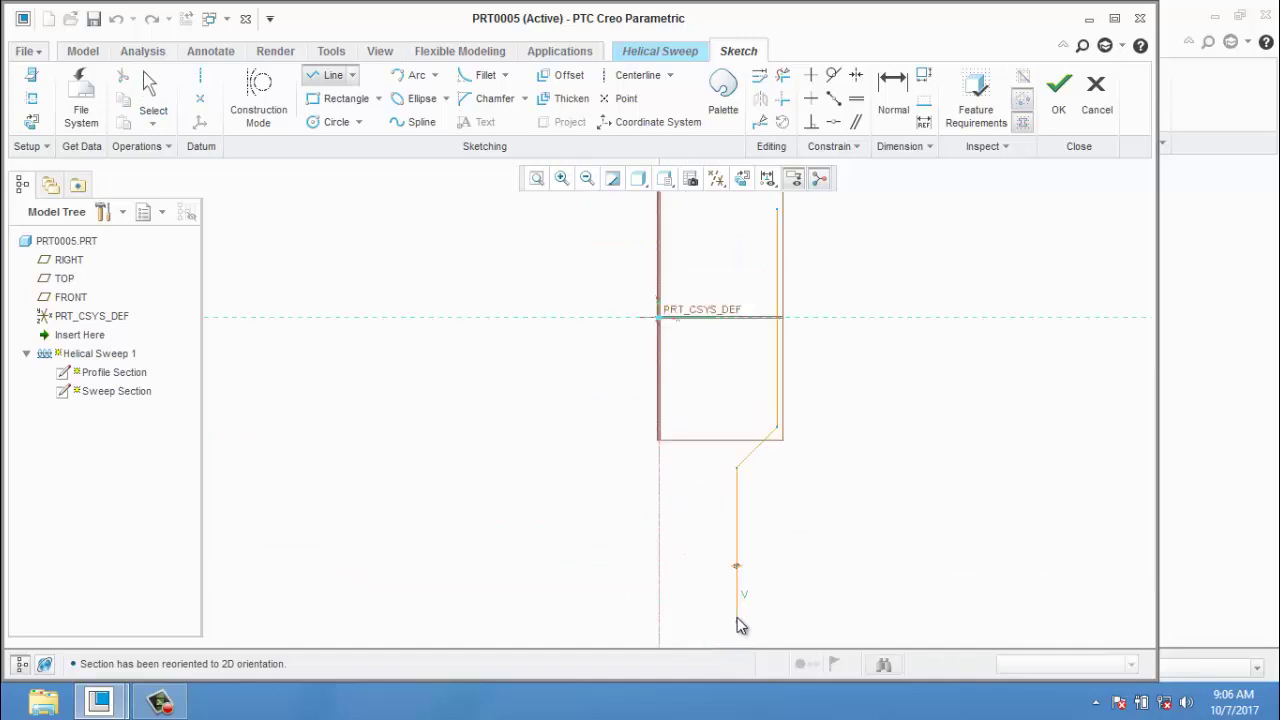
left_click(776, 612)
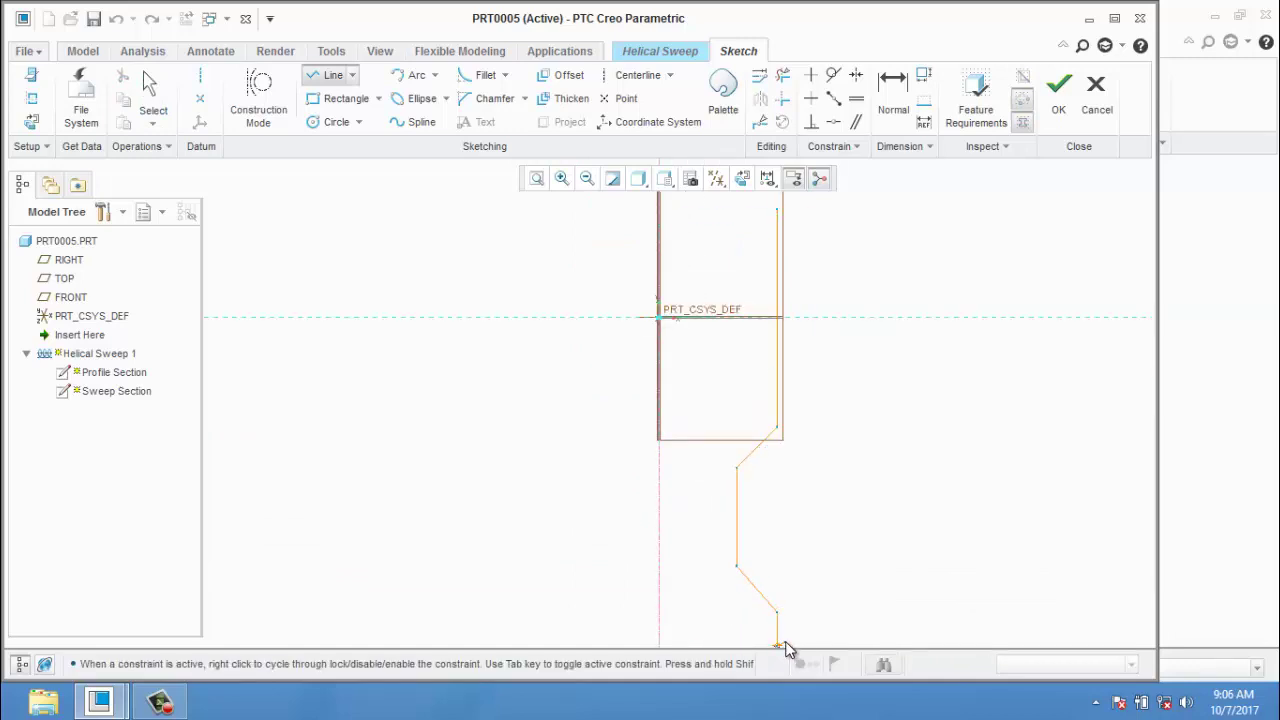
left_click(1062, 108)
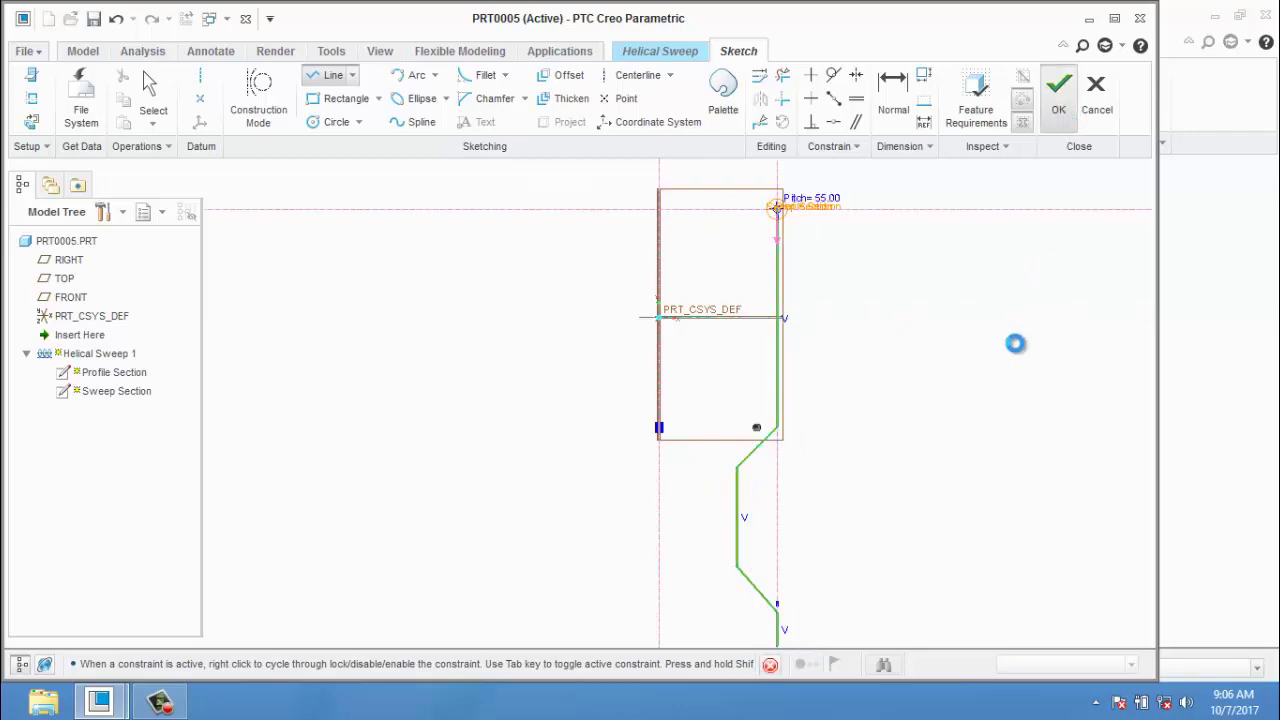
scroll(868, 412, "down", 3)
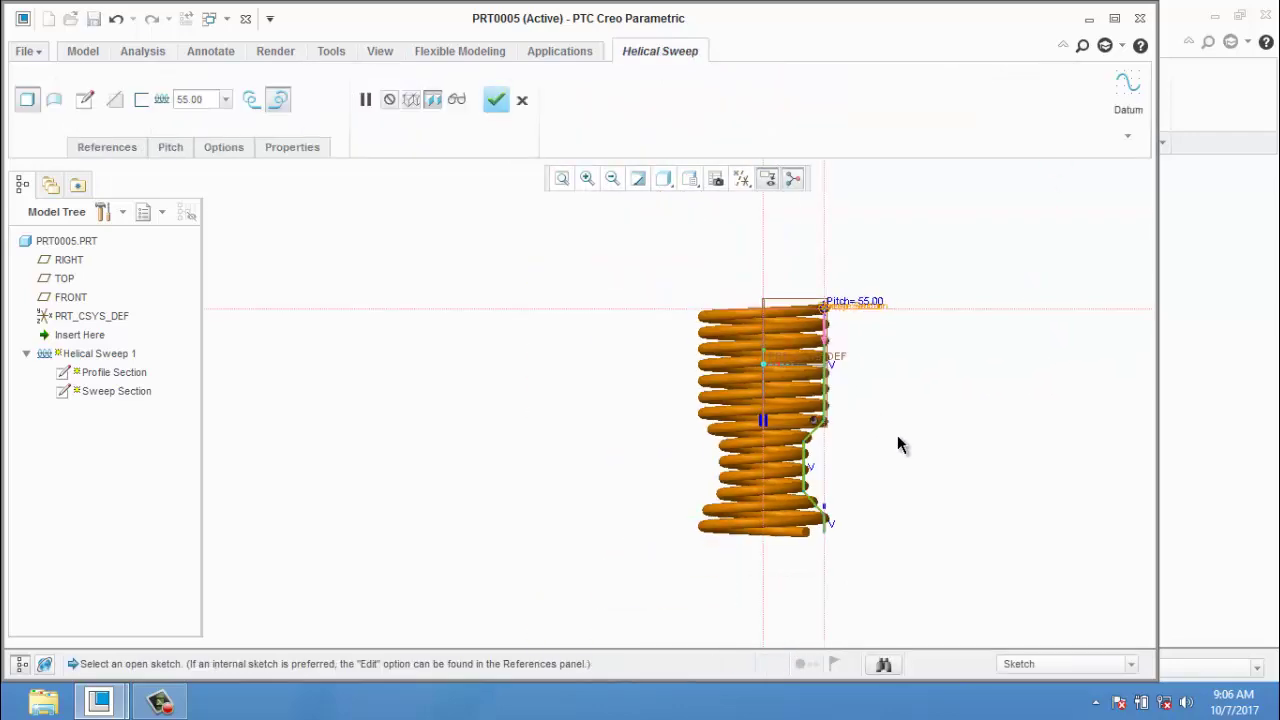
scroll(897, 434, "up", 3)
mouse_move(883, 447)
middle_mouse_down()
mouse_move(894, 363)
mouse_move(873, 460)
mouse_move(880, 446)
mouse_move(883, 480)
mouse_move(882, 445)
middle_mouse_up()
scroll(882, 445, "down", 2)
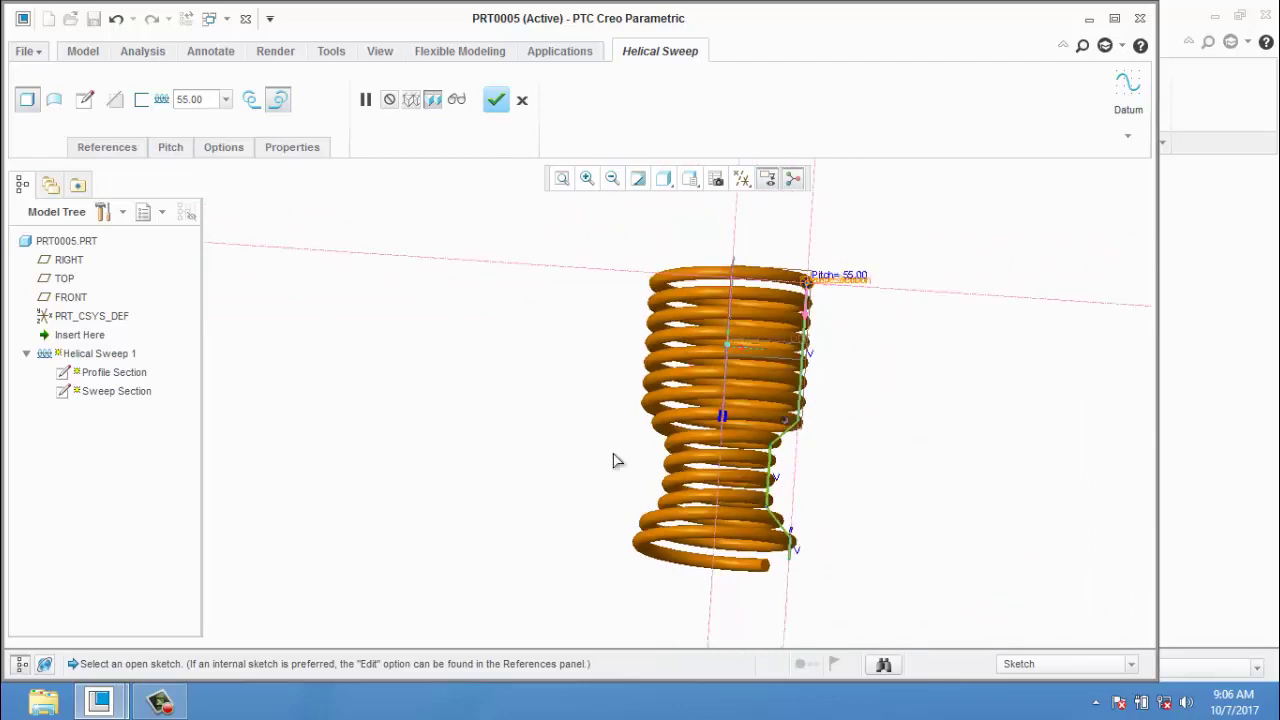
- Reopen the sweep section in 2D view and remove the entire circle by trimming its arcs
left_click(112, 150)
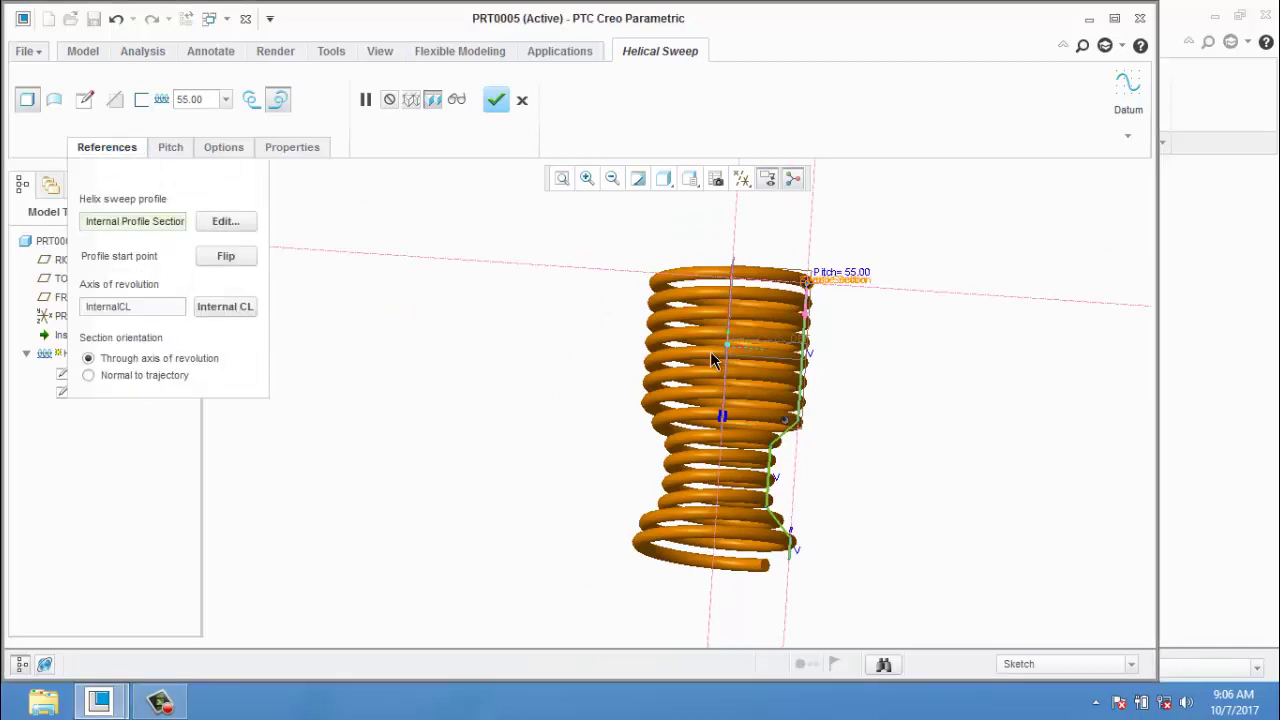
left_click(100, 104)
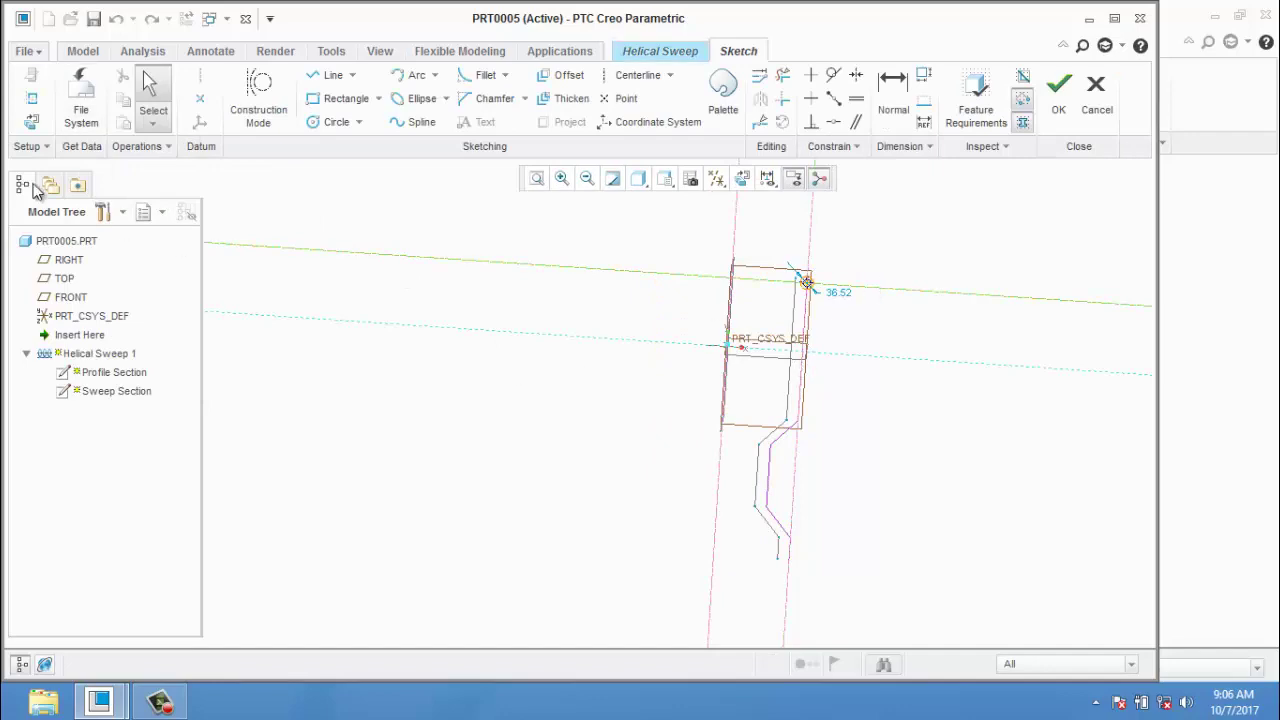
left_click(31, 121)
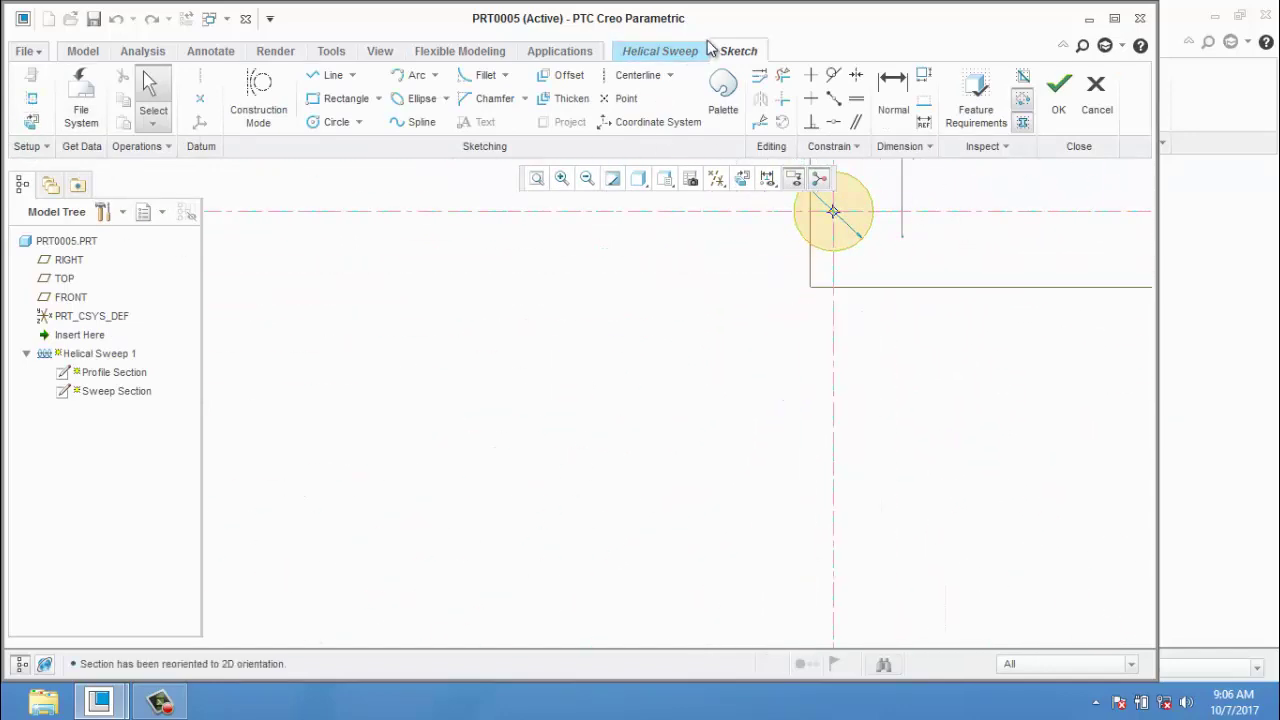
left_click(783, 80)
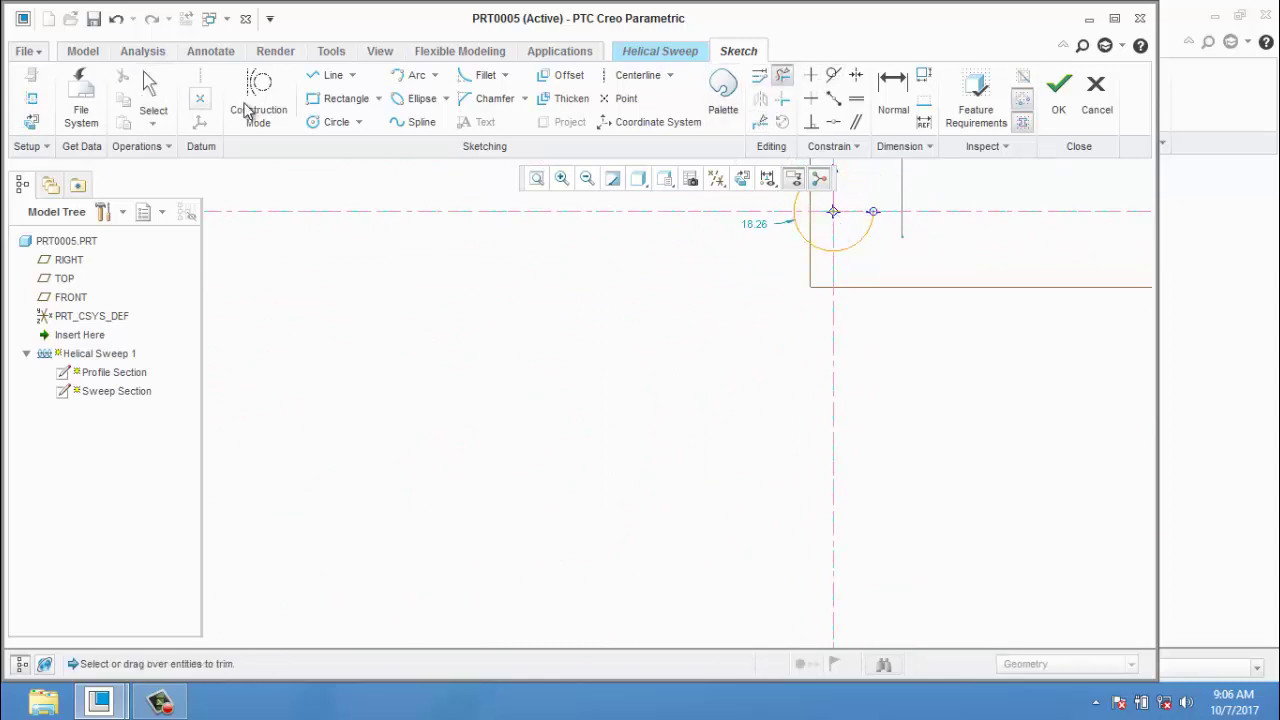
left_click(330, 98)
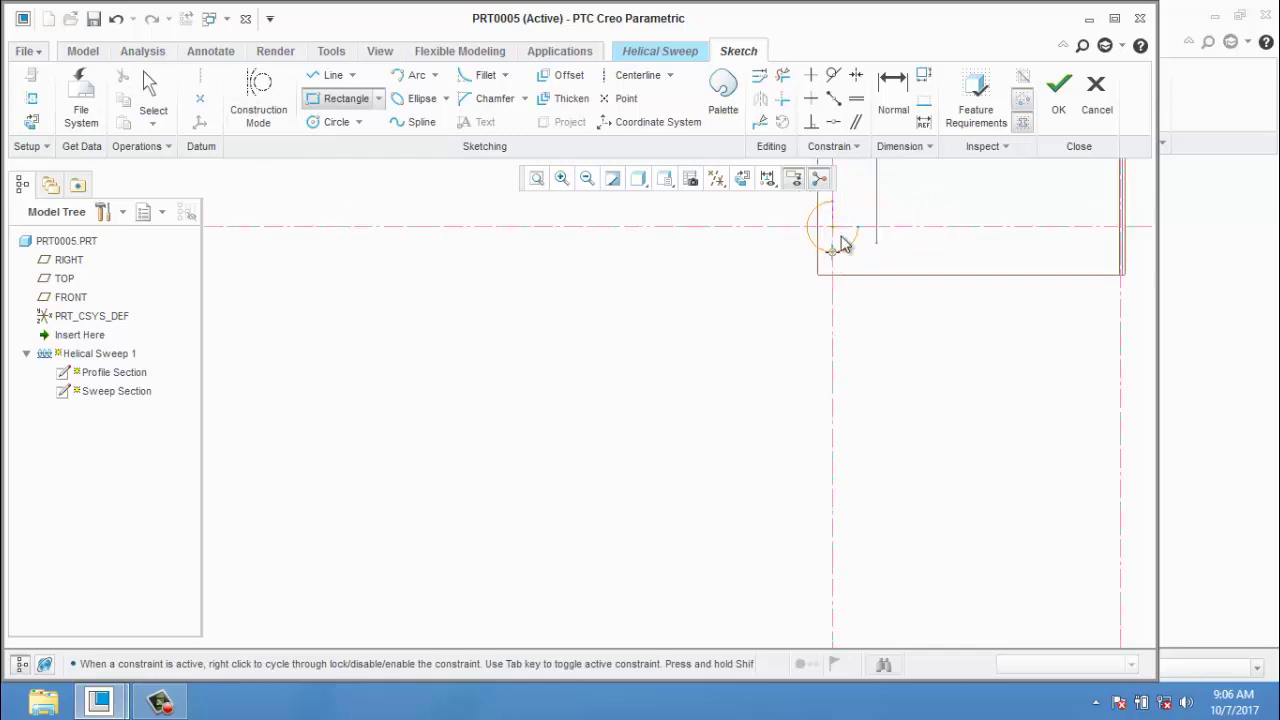
scroll(843, 245, "up", 3)
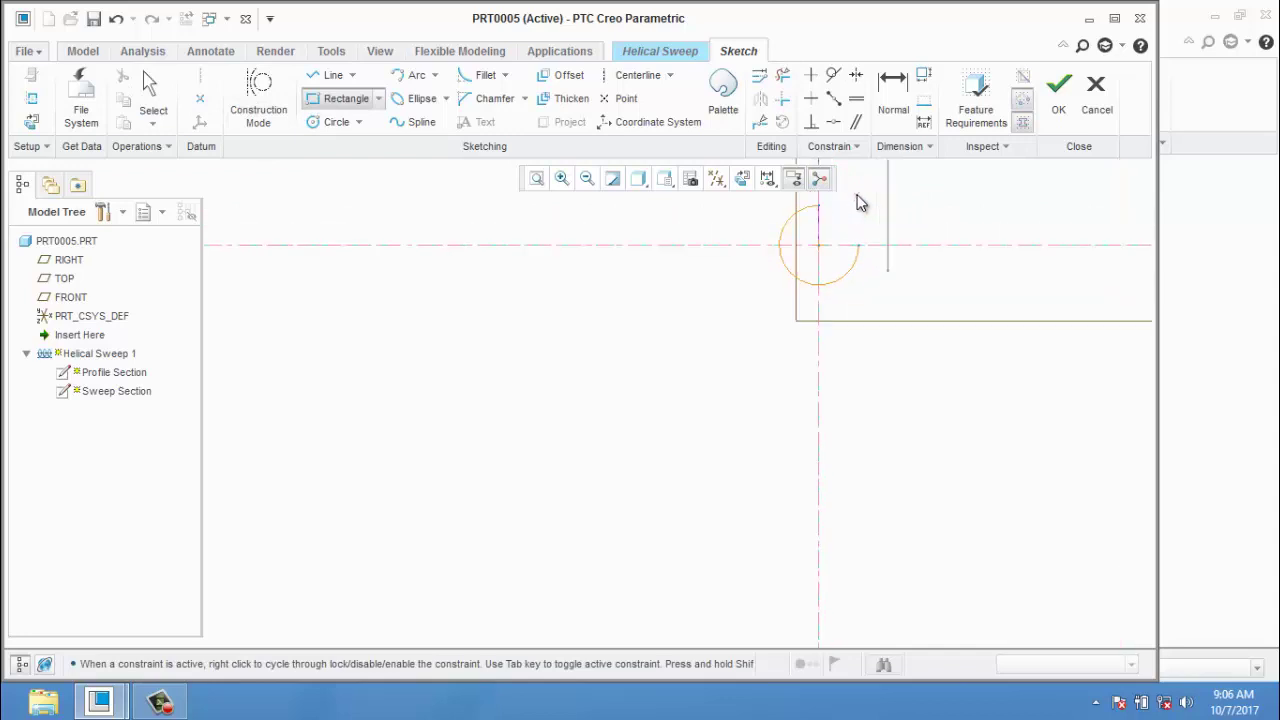
left_click(783, 78)
left_click_drag(680, 226, 836, 372)
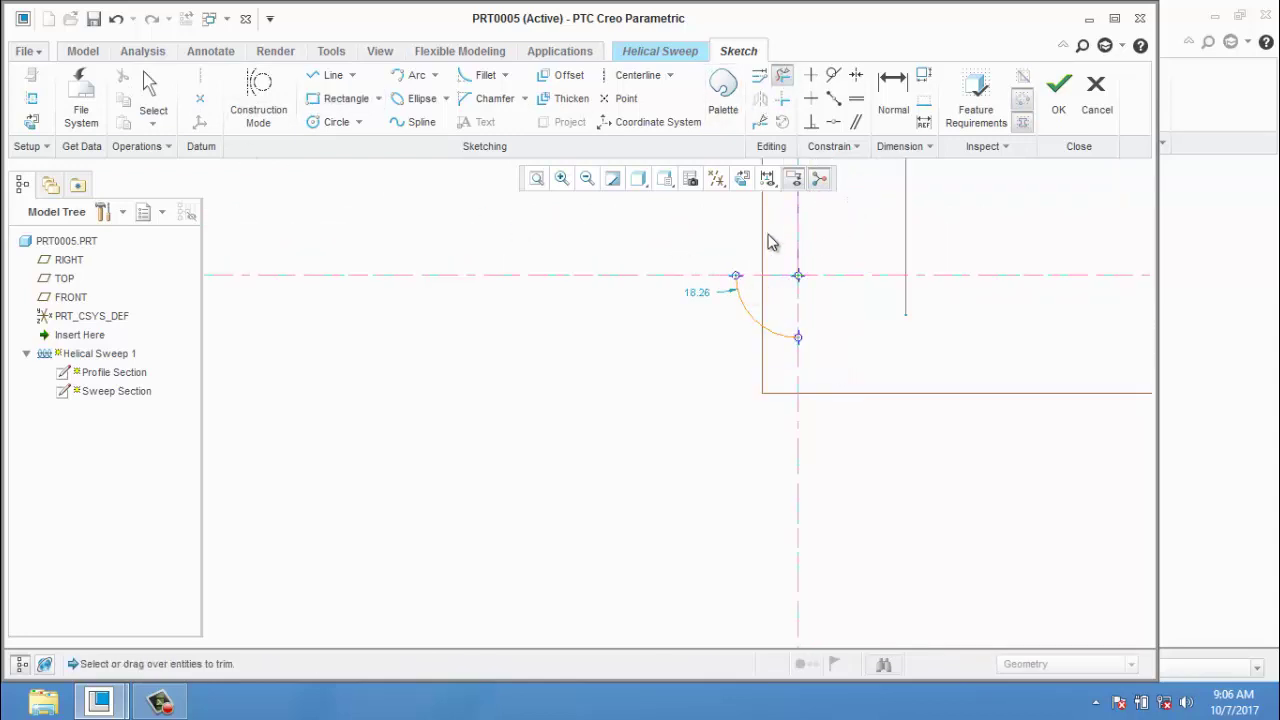
left_click_drag(770, 240, 733, 408)
- Draw a small rectangle around the profile's start point as the new sweep section and finish the sketch
left_click(335, 98)
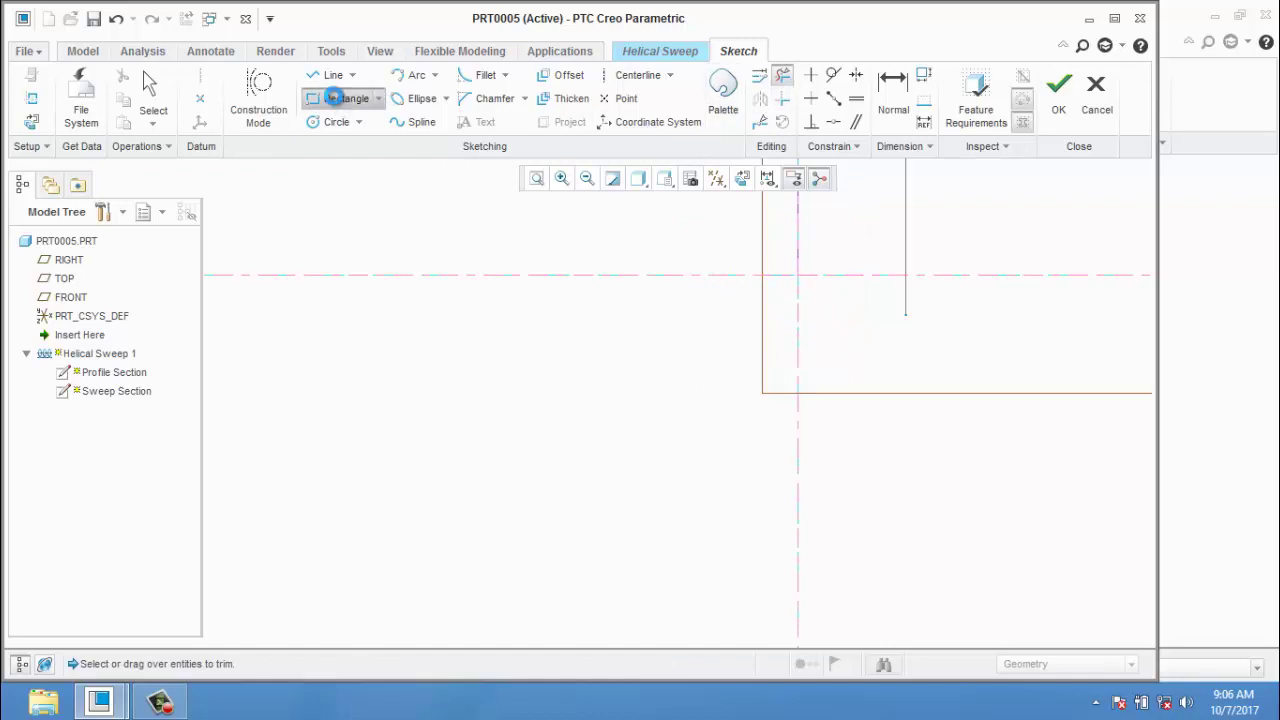
left_click(773, 261)
left_click(823, 311)
left_click(1057, 100)
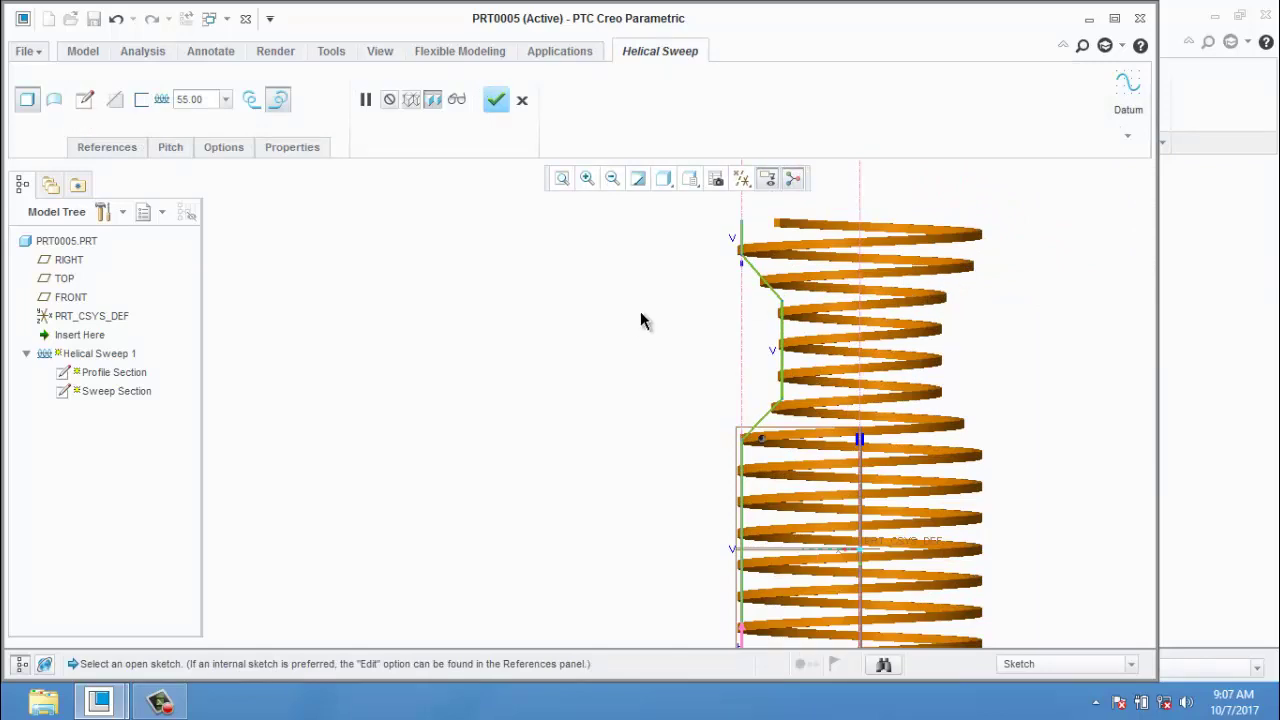
- Add a second pitch entry to the helical sweep at the profile's end point
mouse_move(640, 320)
middle_mouse_down()
mouse_move(646, 297)
mouse_move(644, 328)
middle_mouse_up()
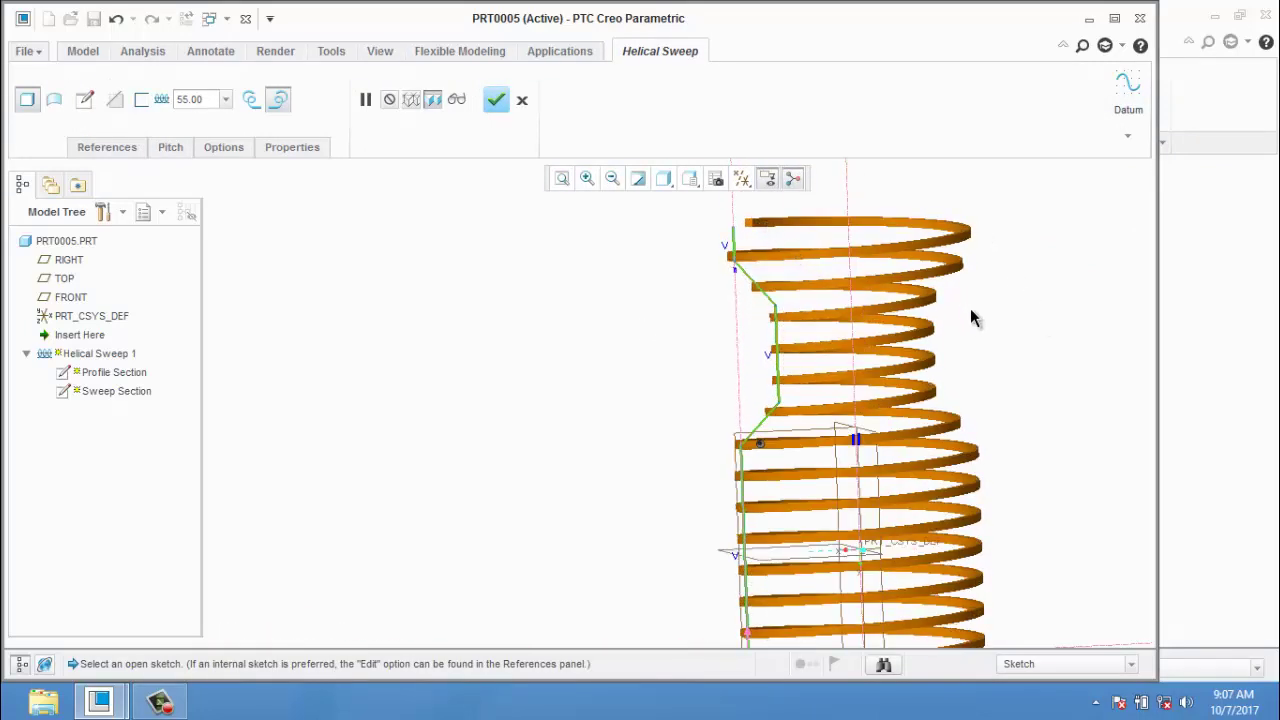
scroll(417, 365, "down", 5)
mouse_move(486, 406)
middle_mouse_down()
mouse_move(486, 371)
mouse_move(482, 402)
middle_mouse_up()
scroll(490, 400, "up", 3)
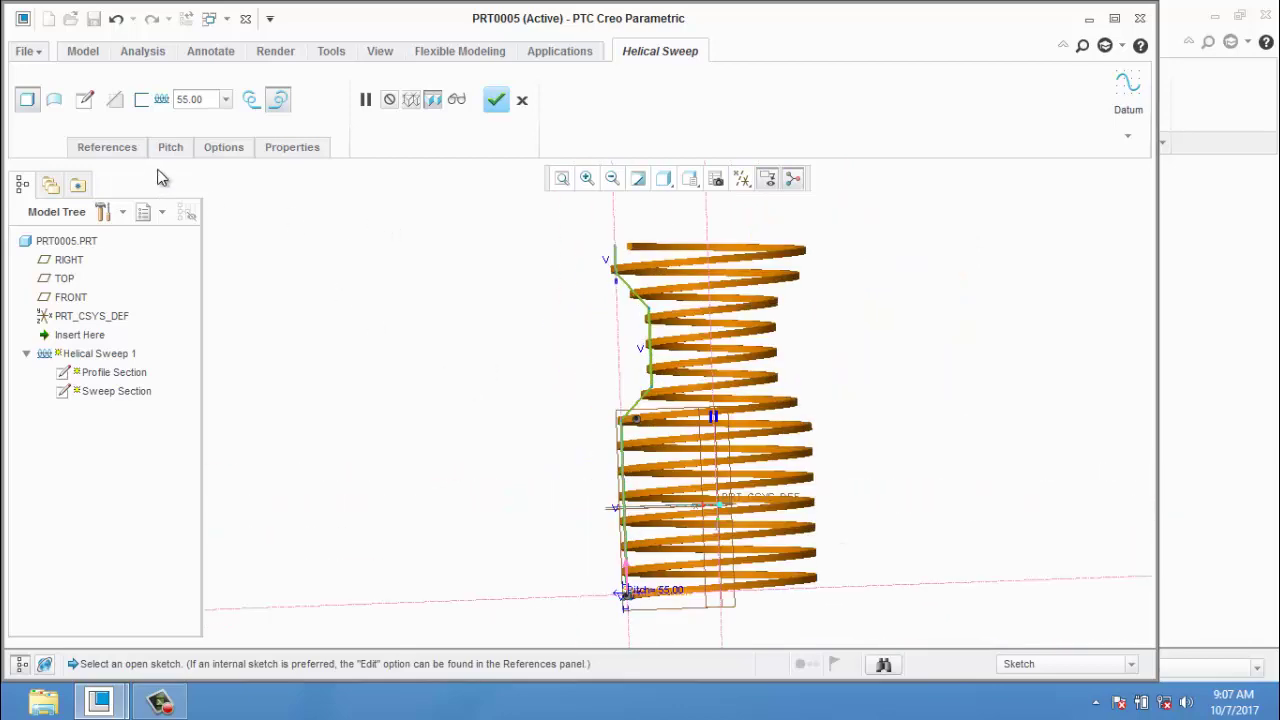
left_click(181, 150)
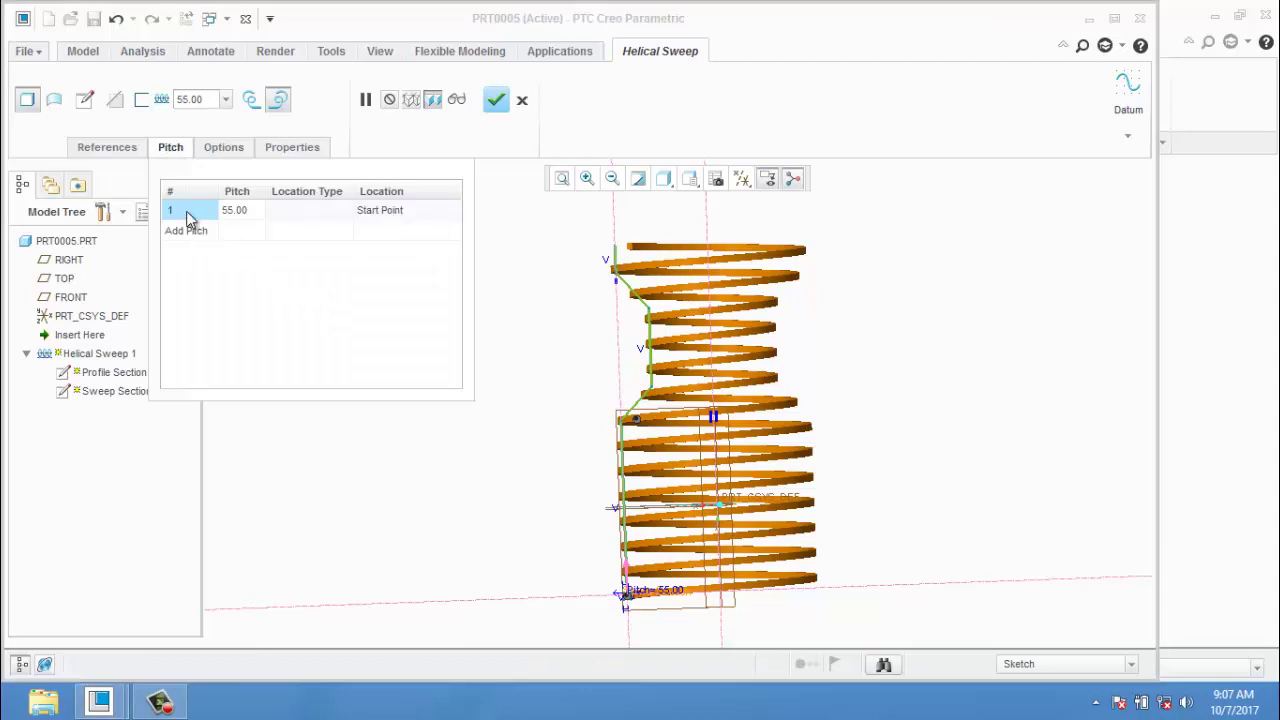
left_click(186, 231)
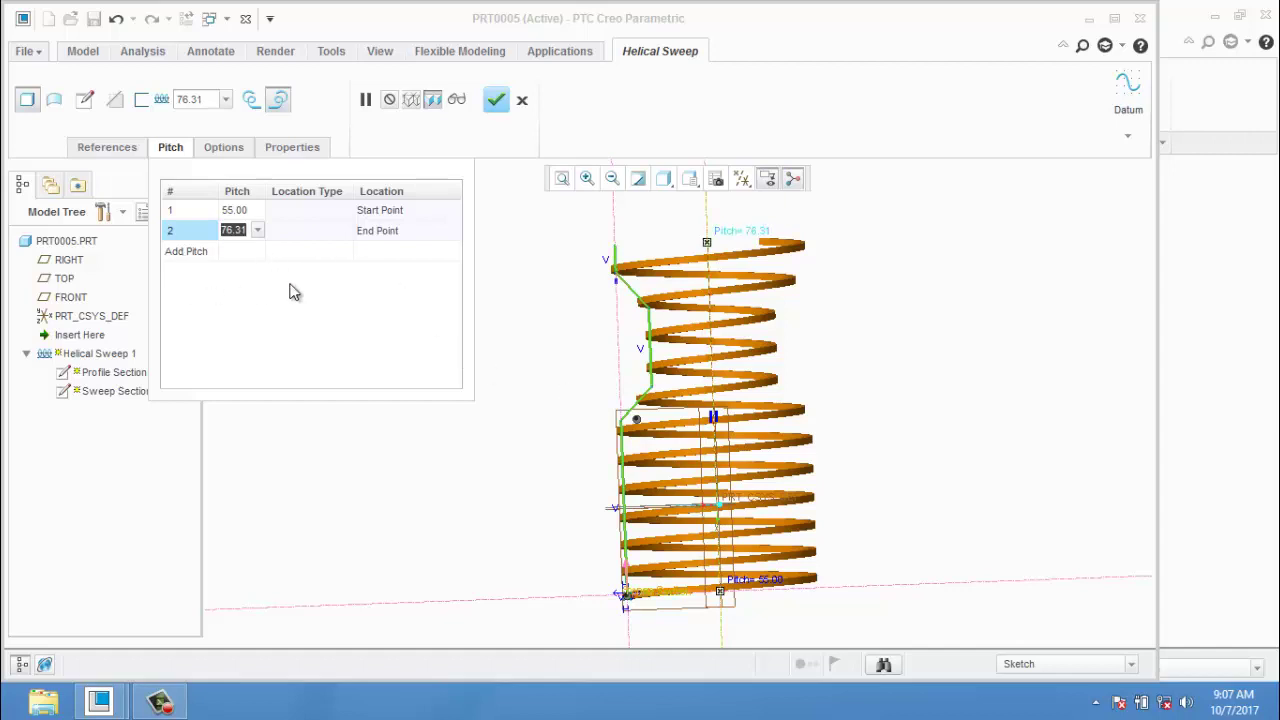
- Set the end point pitch to 22 and add a third pitch entry located by value at 444
type("22")
key("Return")
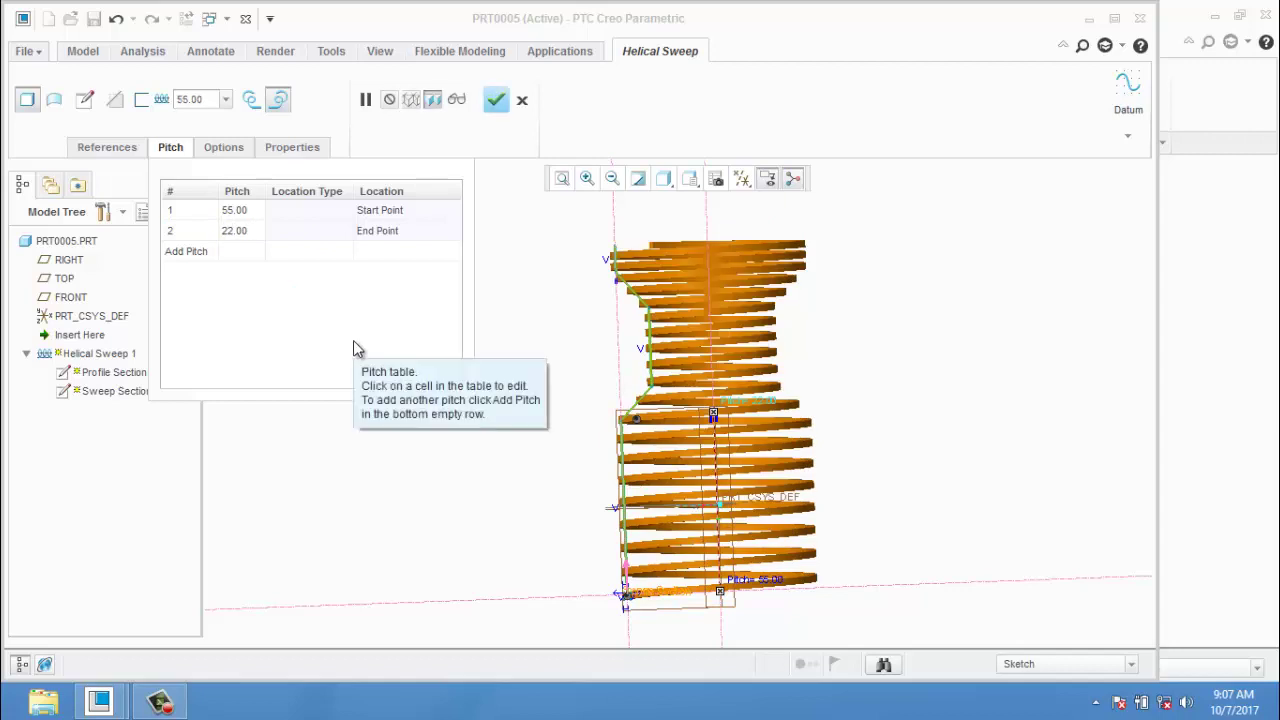
left_click(192, 251)
left_click(400, 252)
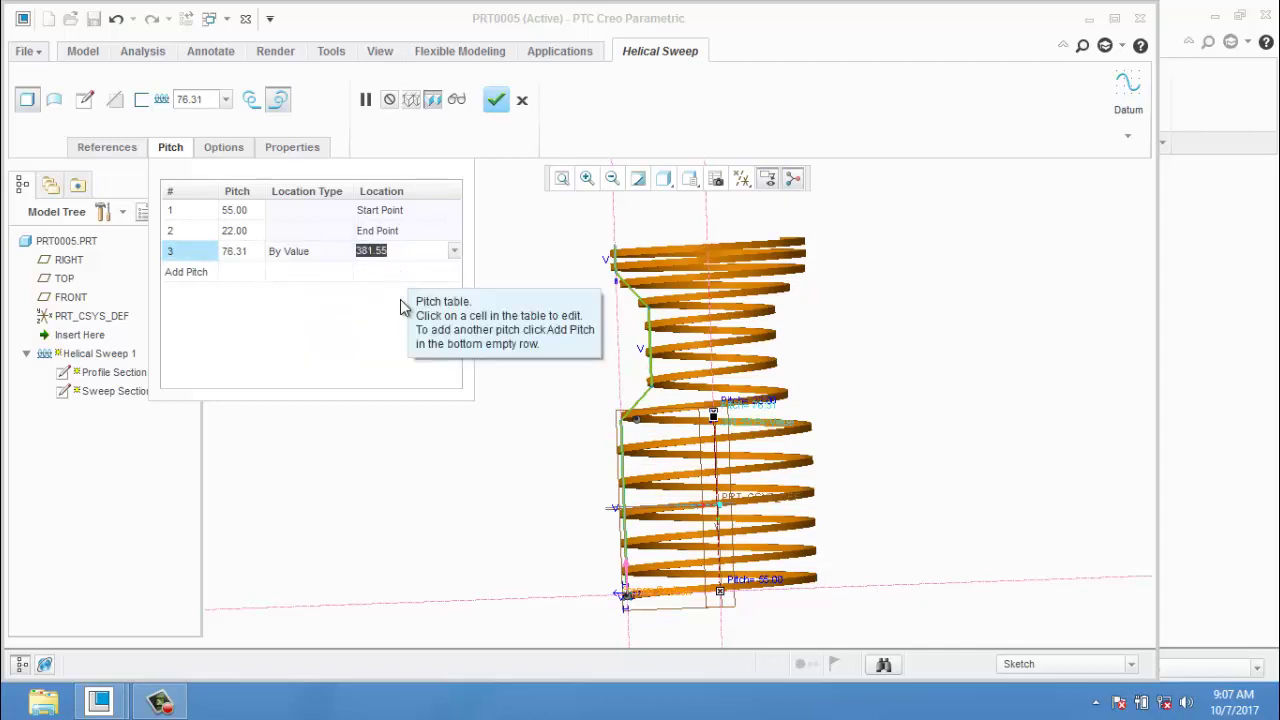
type("444")
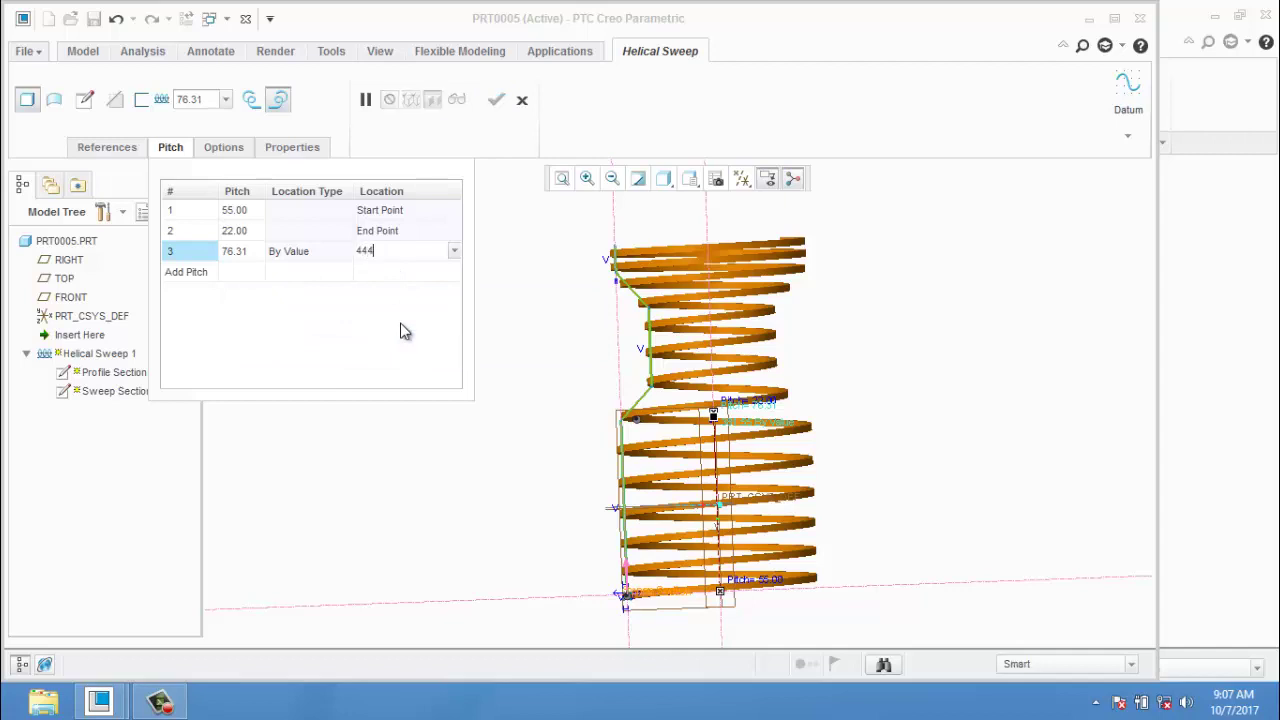
key("Return")
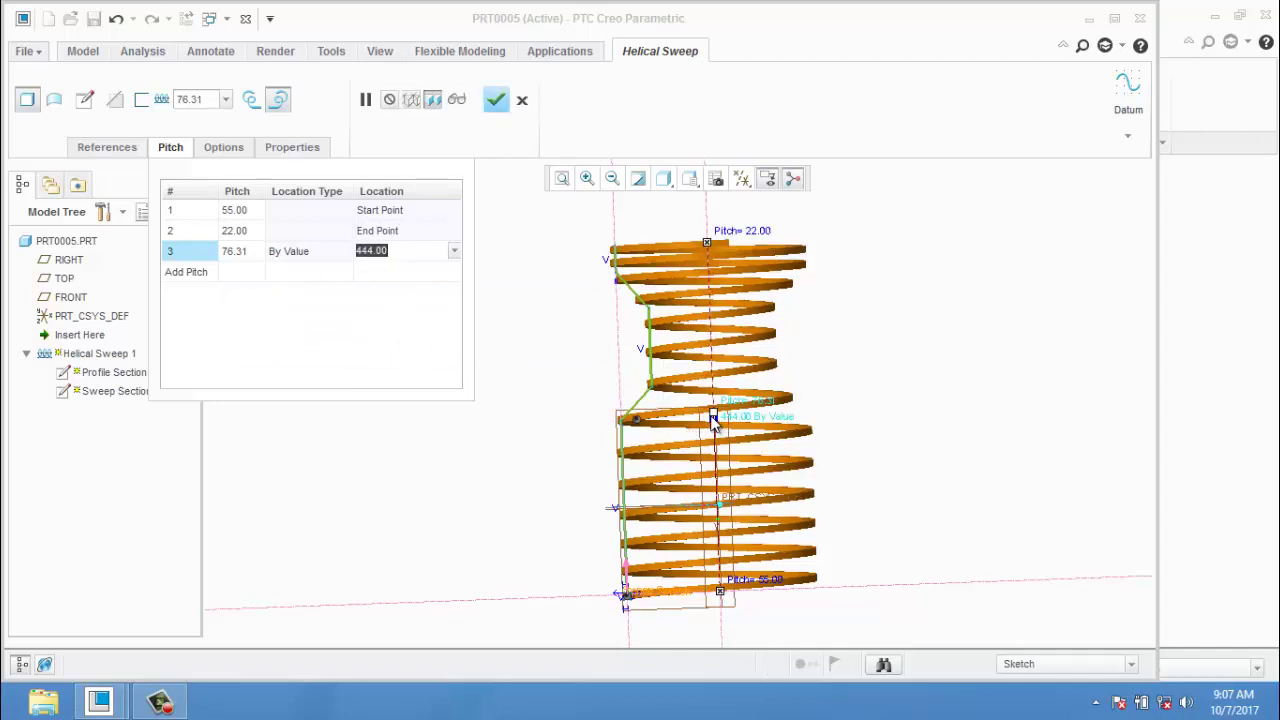
- Set the pitch at the 444 location to 33
left_click(240, 252)
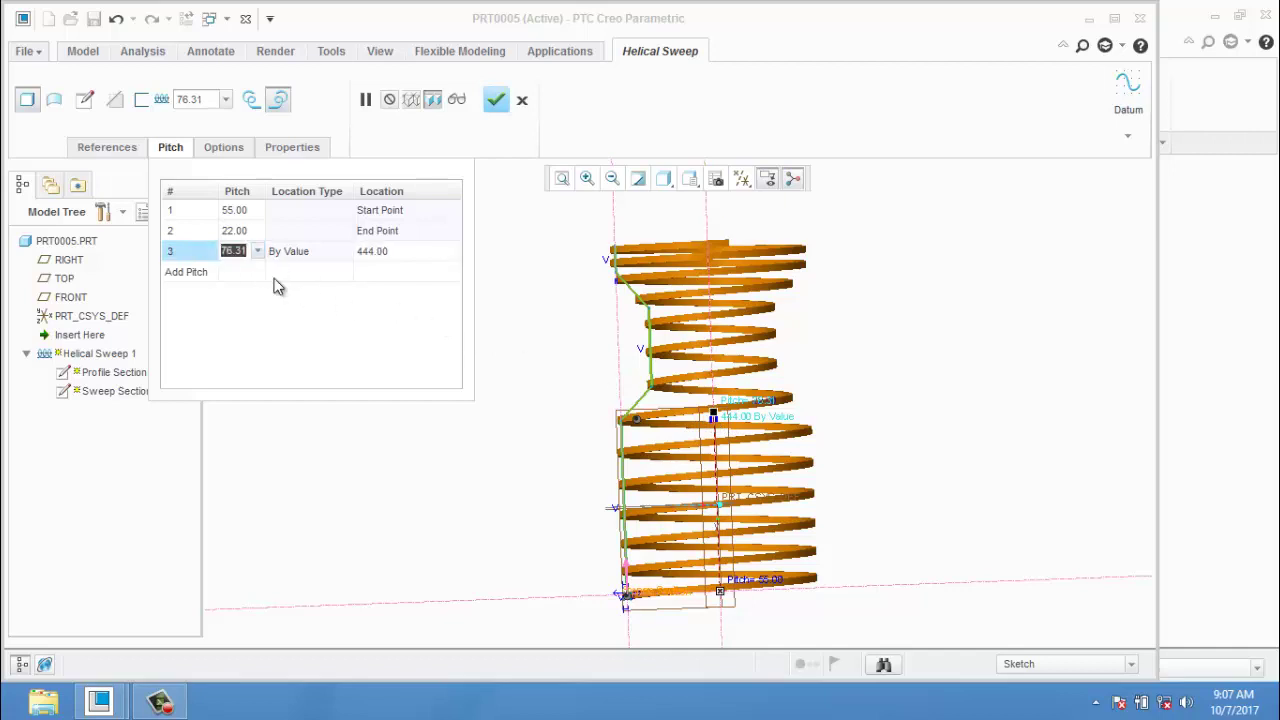
type("33")
key("Return")
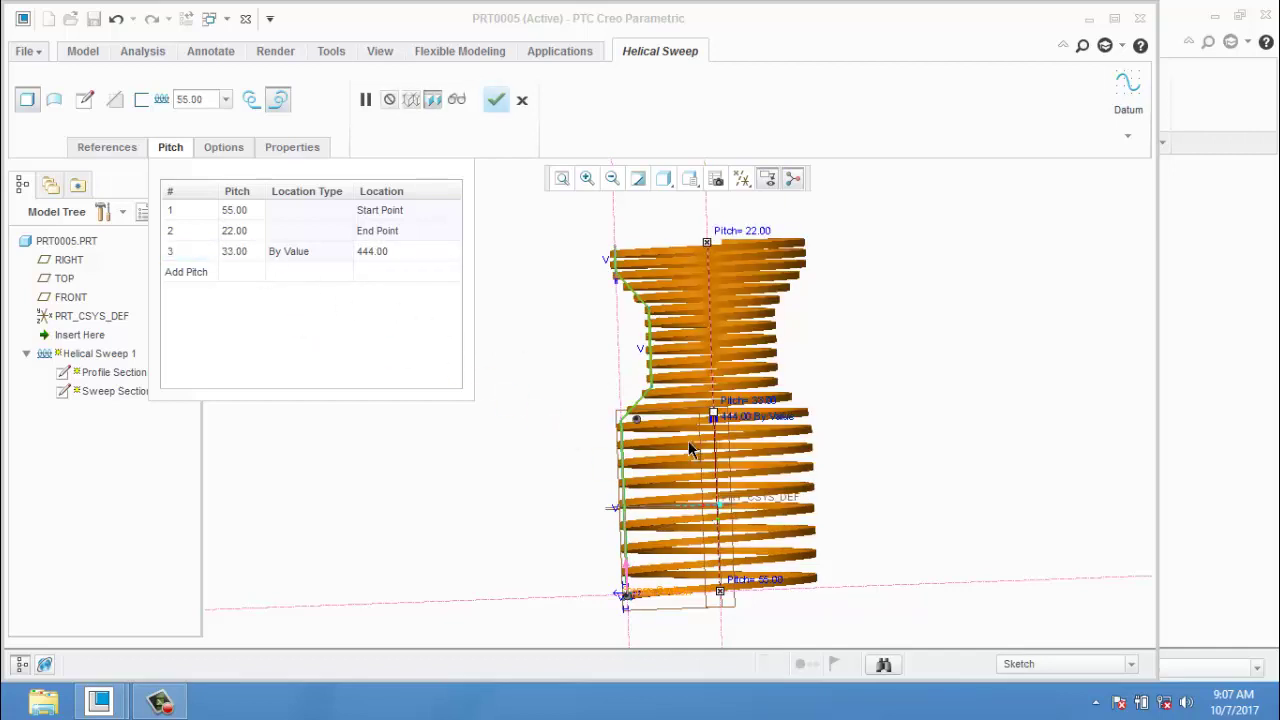
- Set the pitch at the 444 location to 123 and complete the helical sweep
left_click(255, 253)
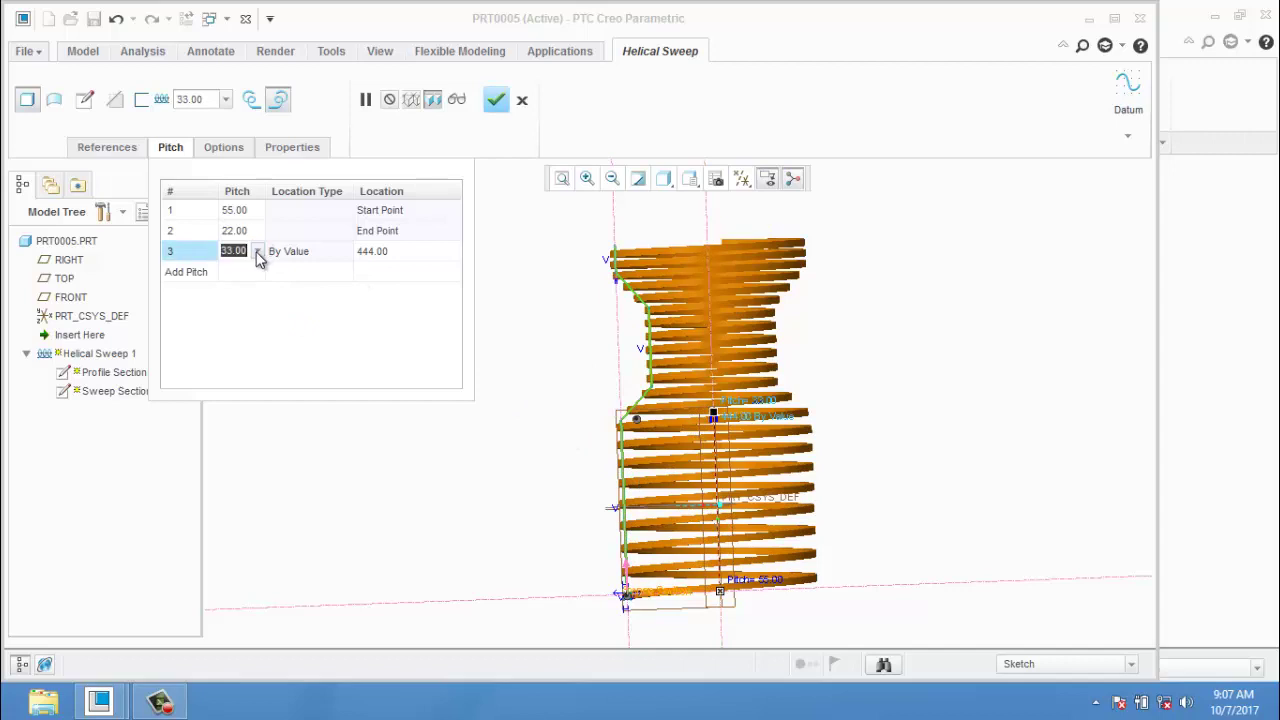
type("123")
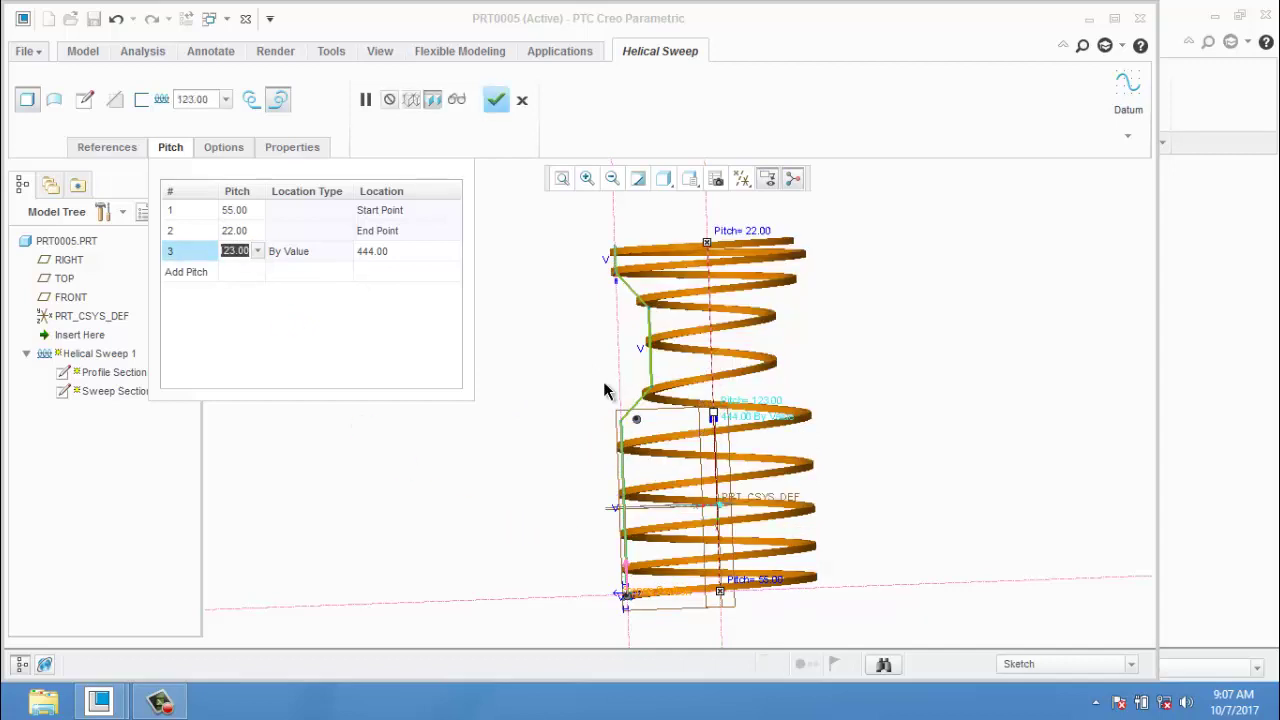
left_click(496, 99)
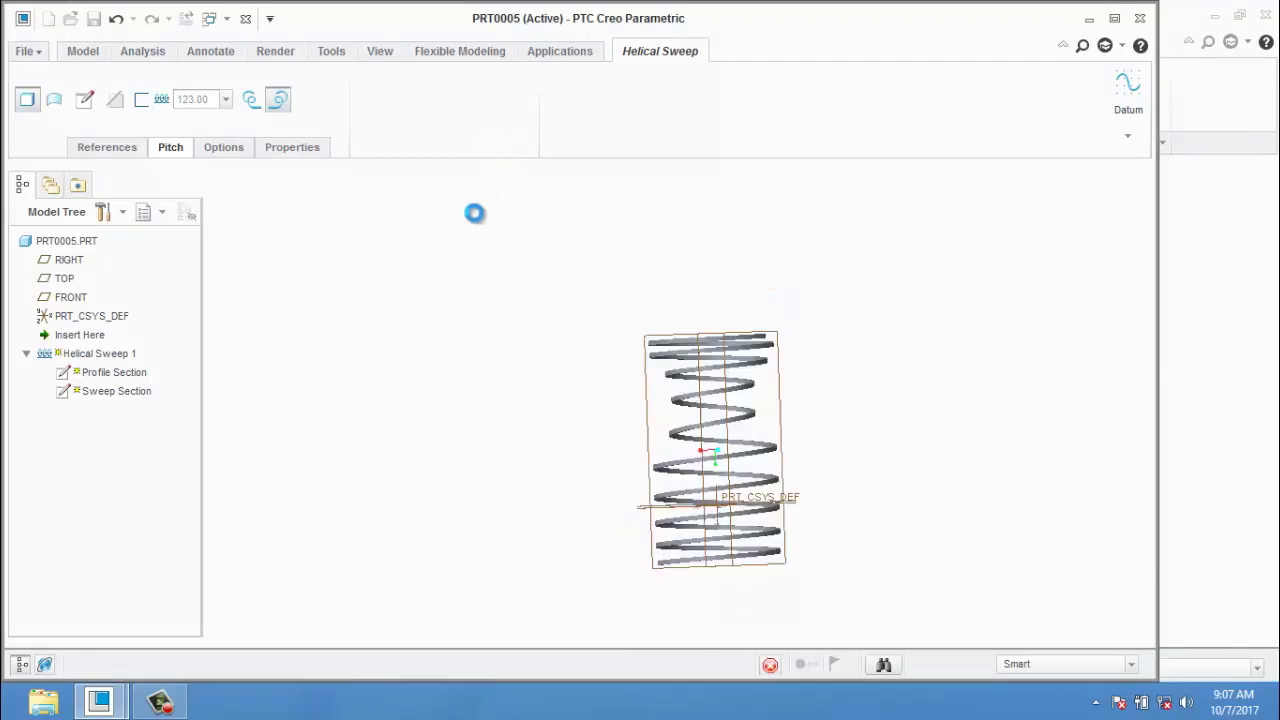
middle_click_drag(514, 397, 514, 397)
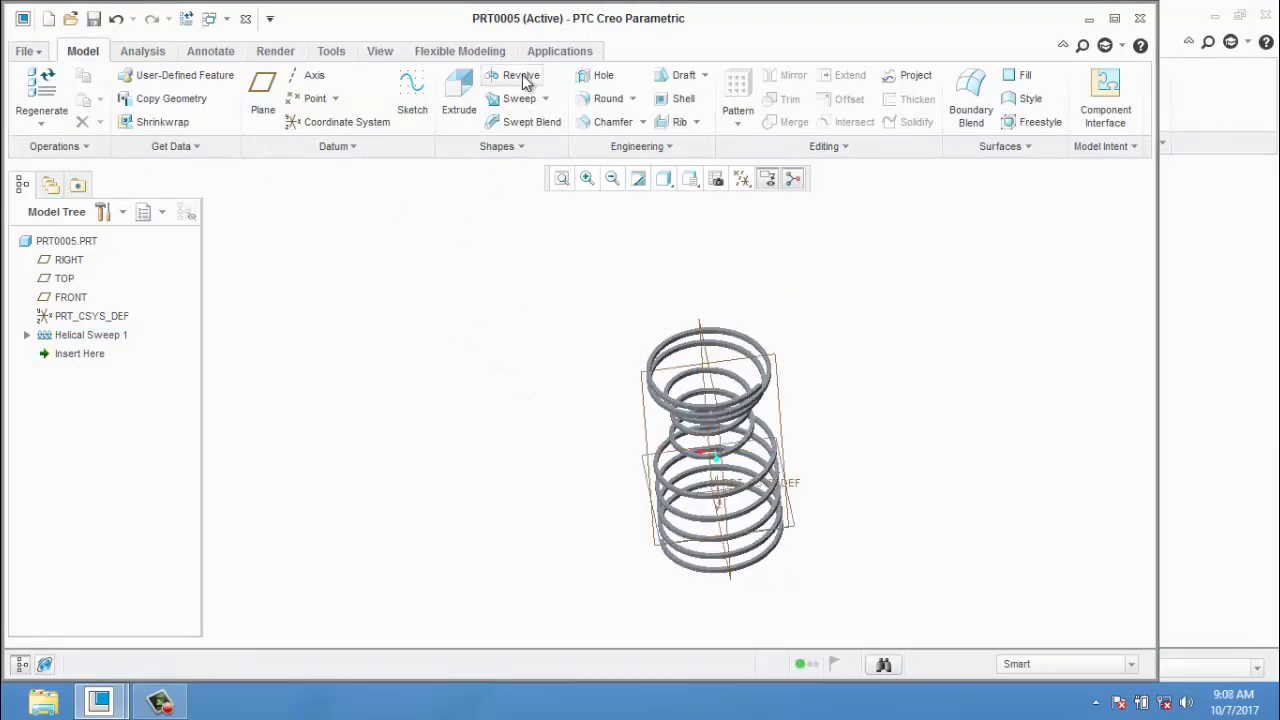
left_click(545, 98)
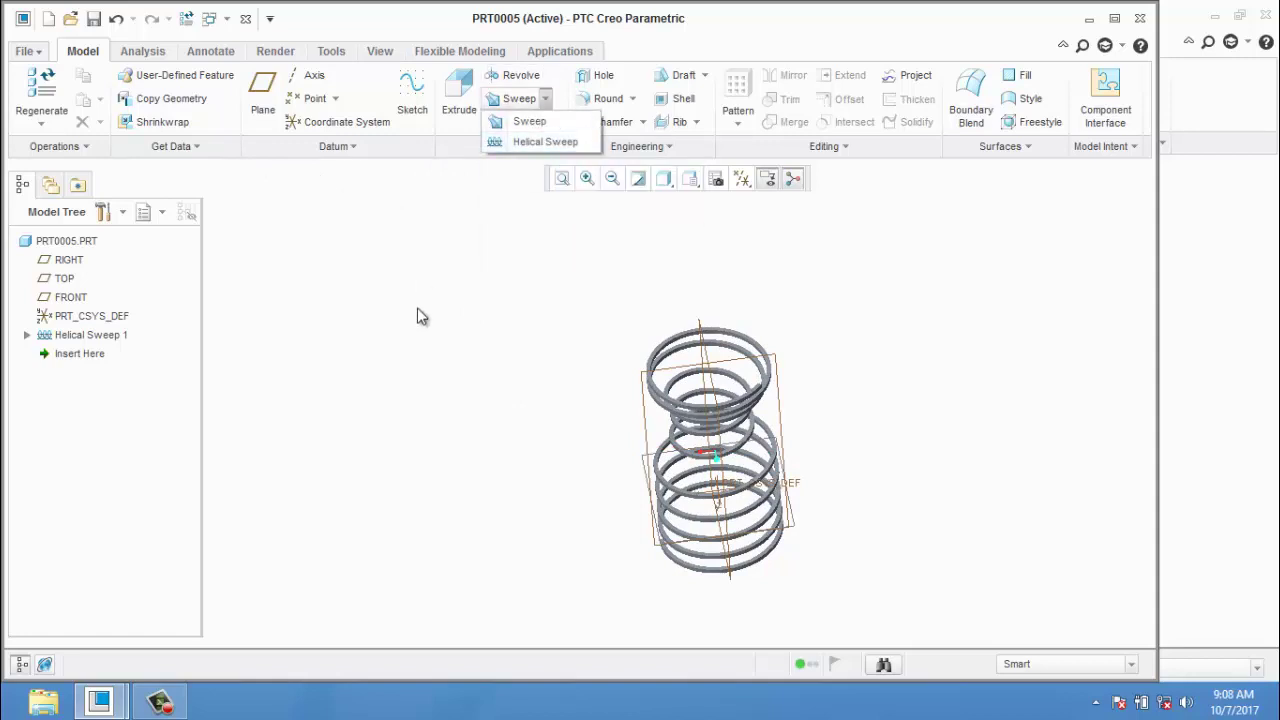
middle_click_drag(466, 317, 556, 237)
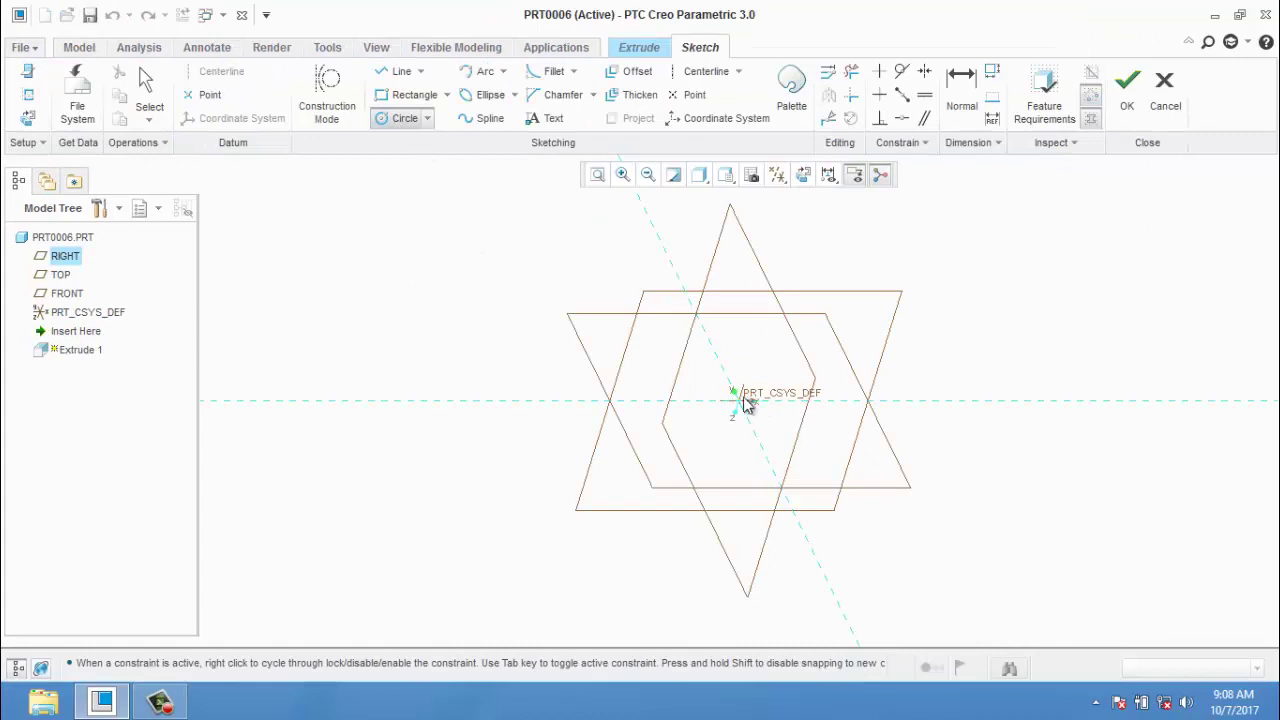
- Sketch a circle centred on the origin of the new part and extrude it to a depth of about 401
left_click(737, 400)
left_click(766, 417)
left_click(1127, 88)
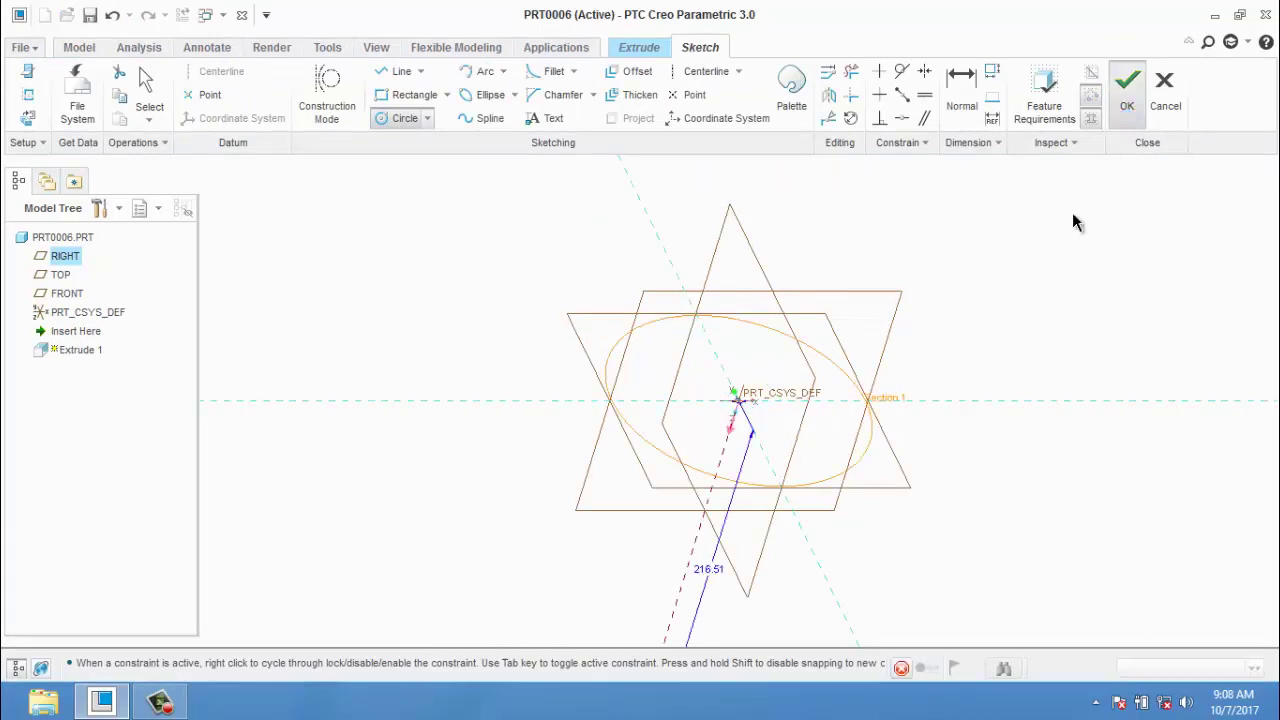
scroll(652, 341, "down", 3)
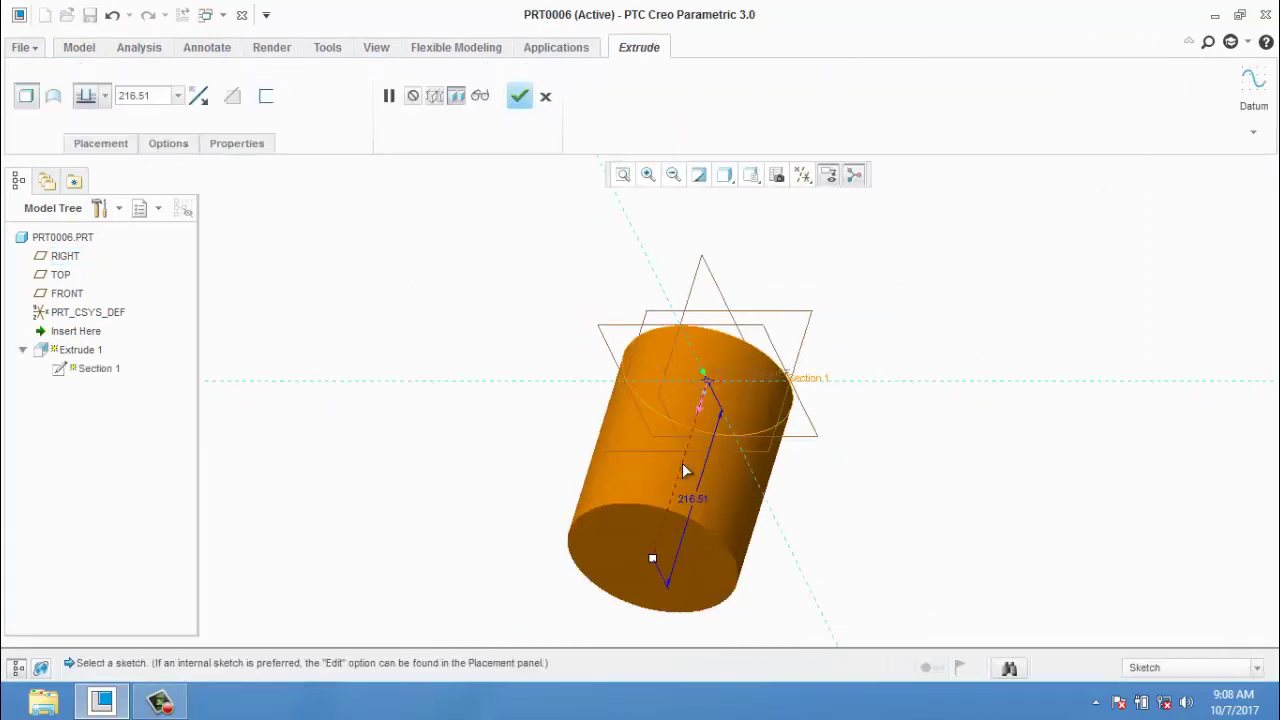
left_click_drag(656, 557, 624, 541)
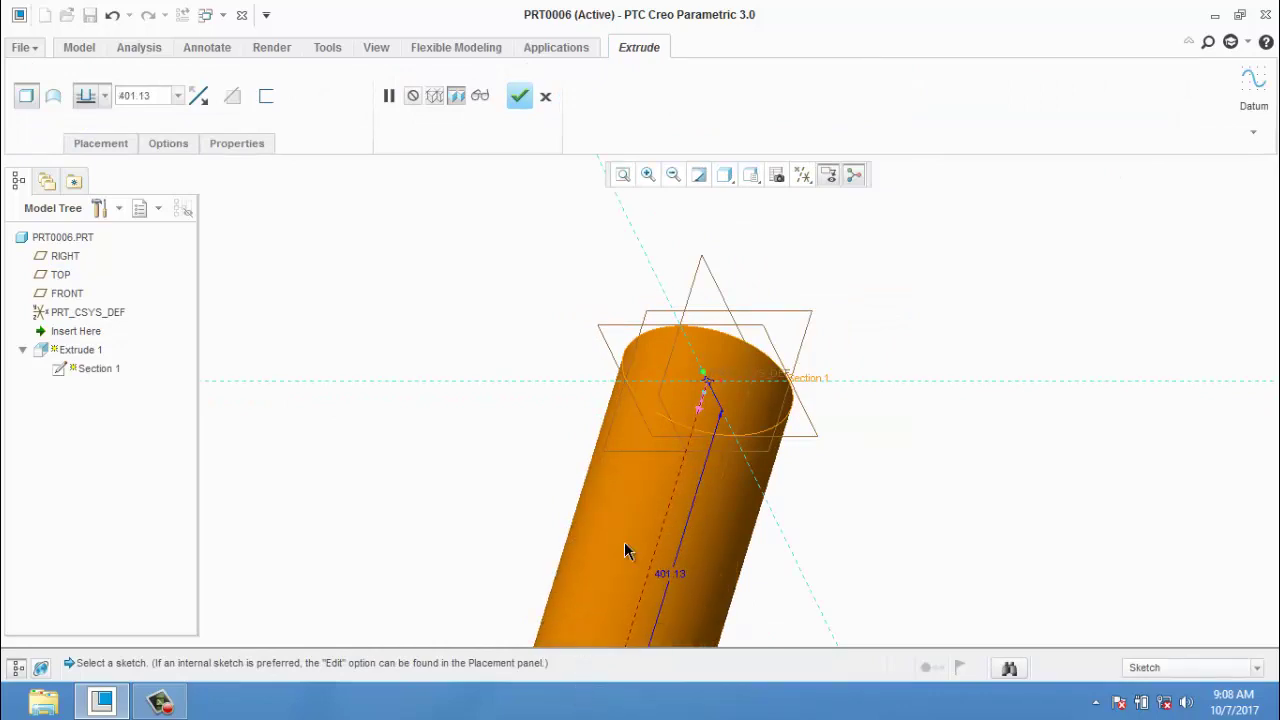
left_click(520, 96)
- Start a helical sweep and define its profile sketch on the TOP plane with RIGHT as orientation reference, shown in 2D view
scroll(517, 283, "down", 4)
middle_click_drag(517, 283, 538, 375)
scroll(563, 360, "up", 4)
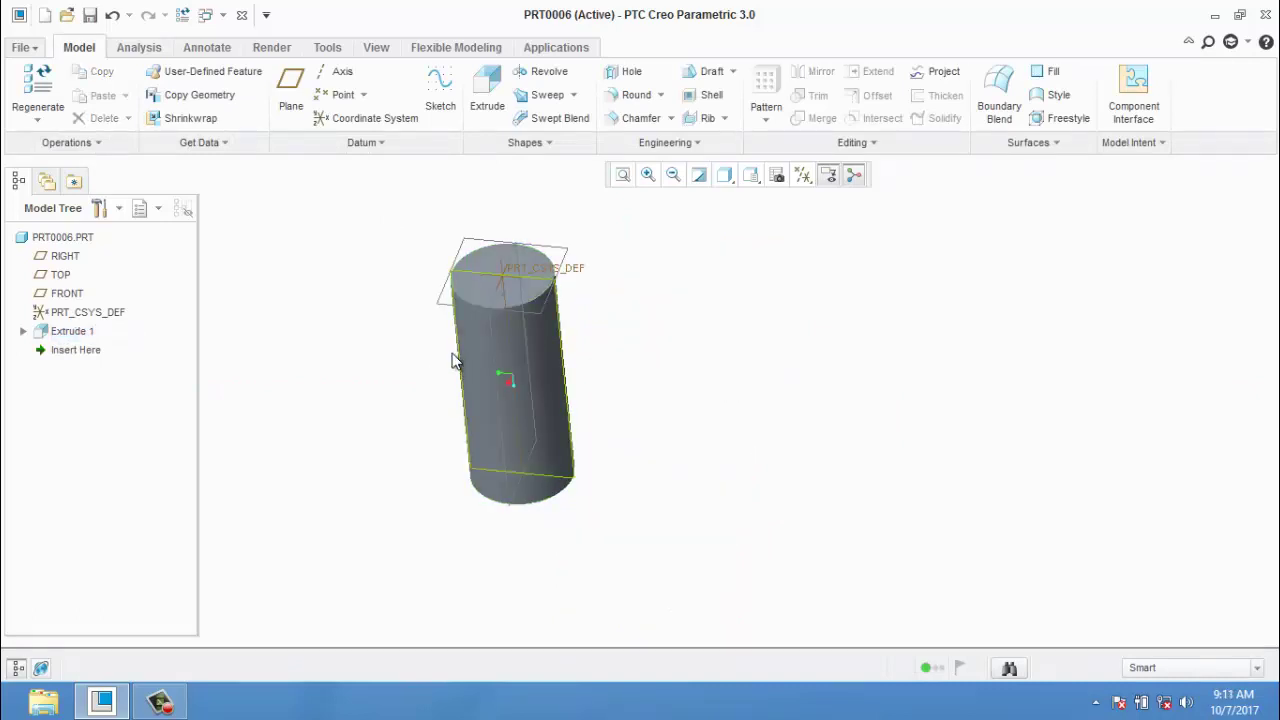
scroll(457, 360, "down", 2)
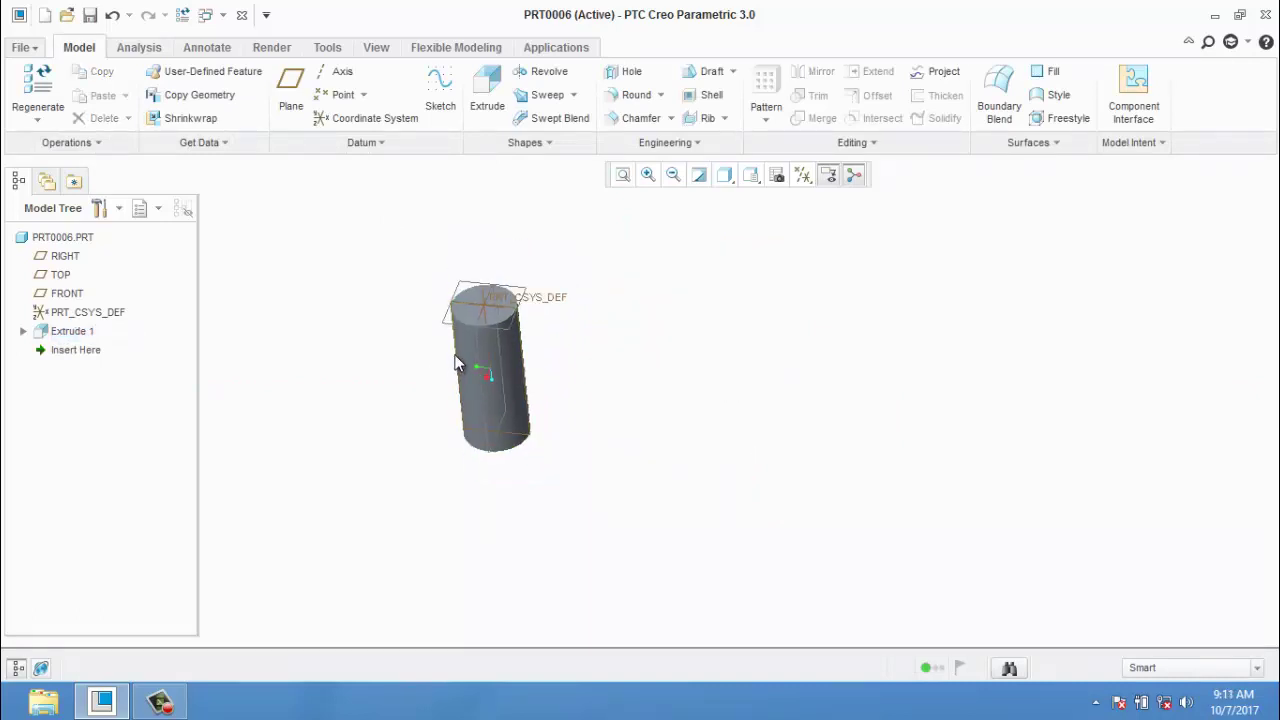
scroll(447, 282, "up", 2)
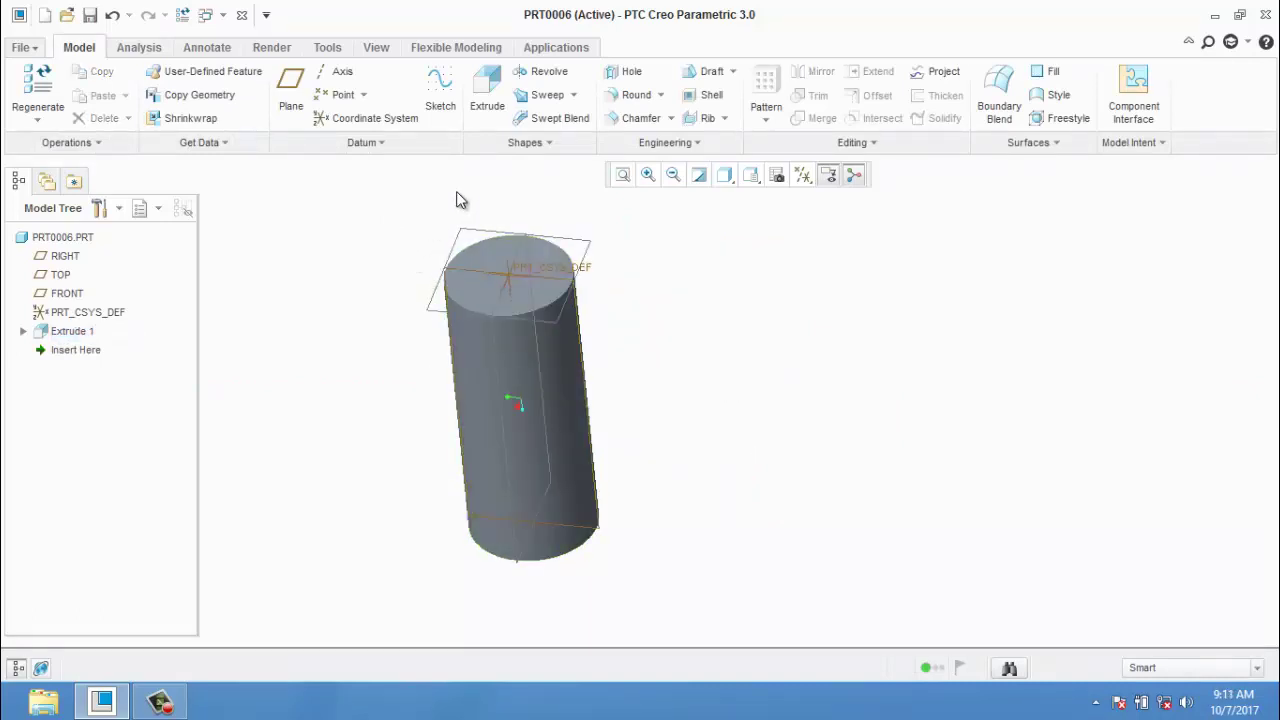
left_click(573, 94)
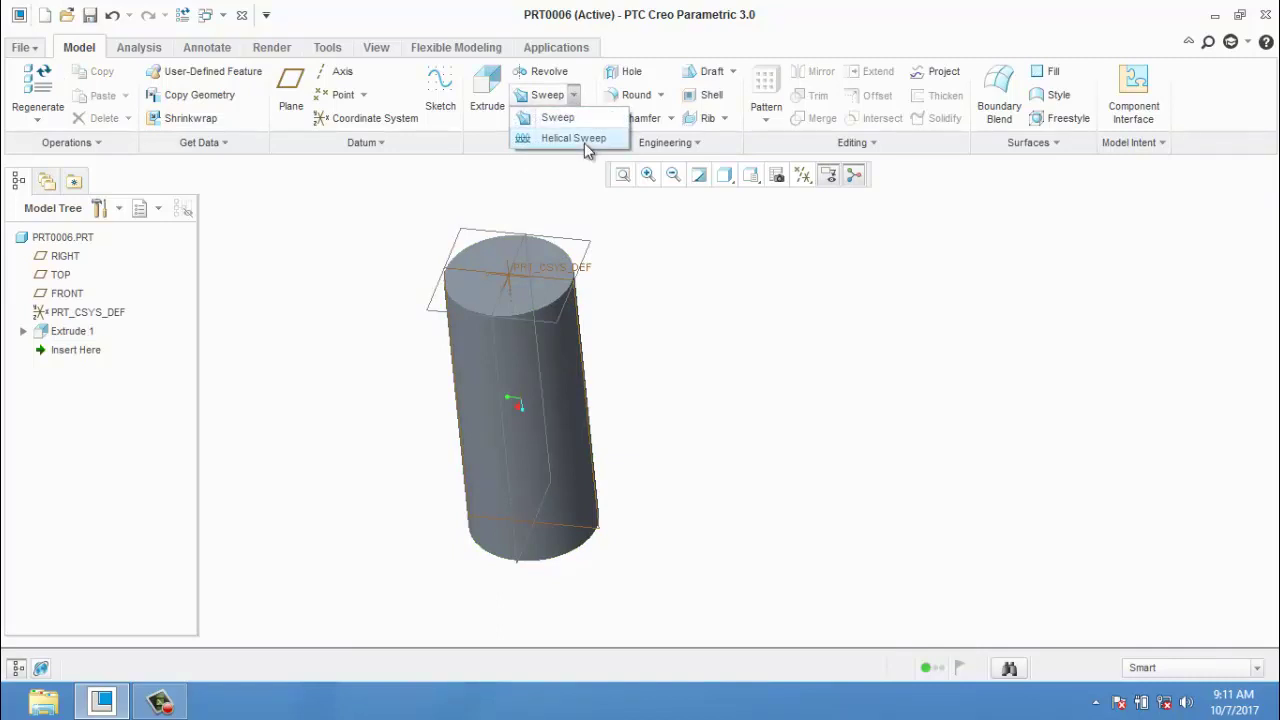
left_click(584, 144)
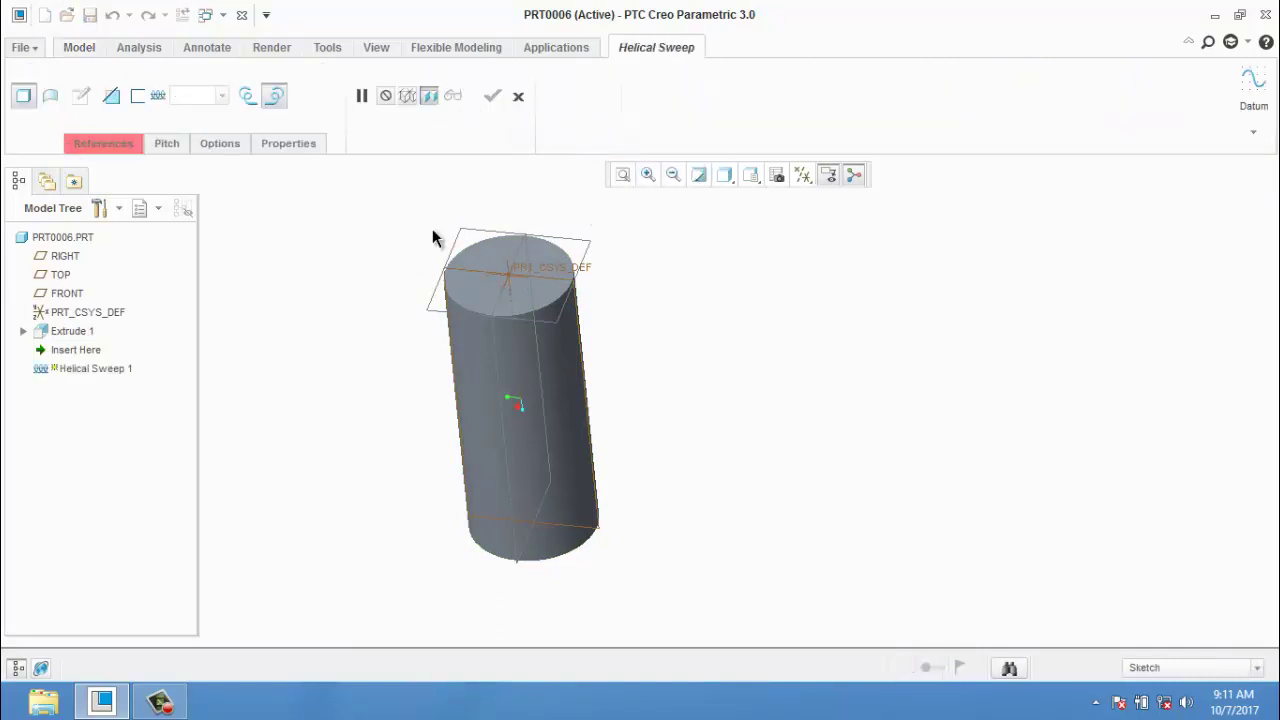
left_click(103, 143)
left_click(243, 228)
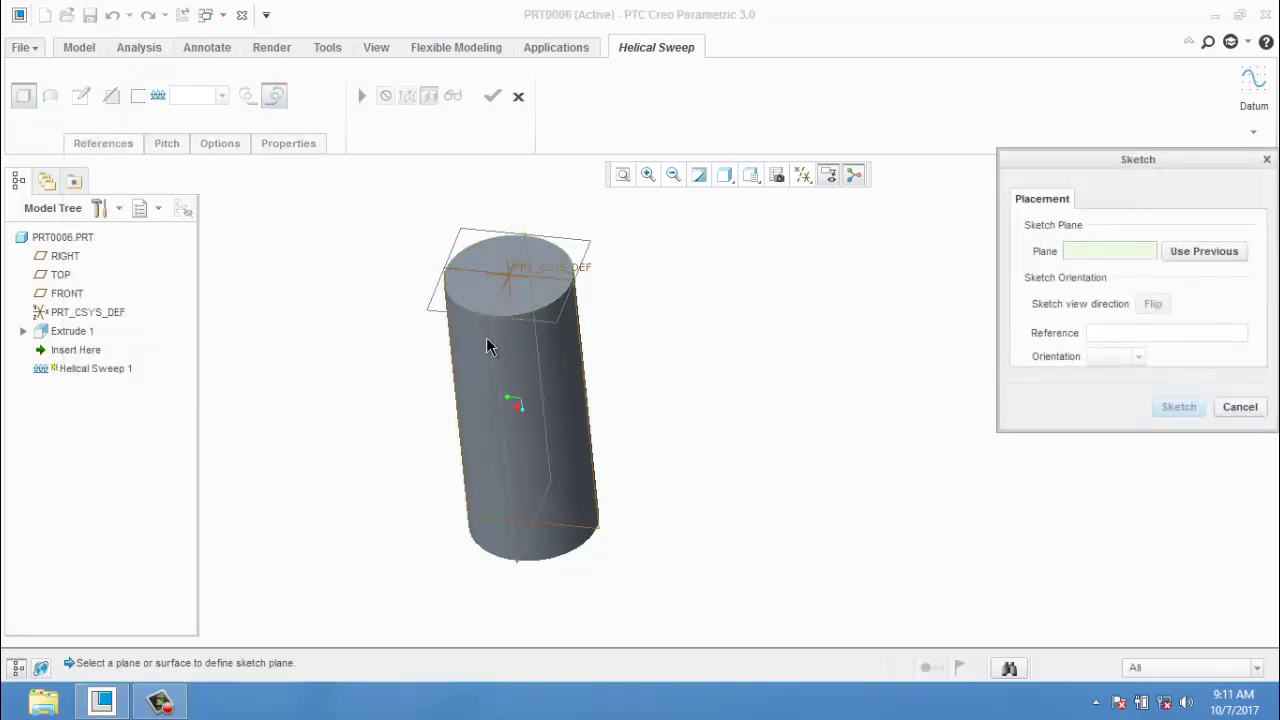
left_click(492, 331)
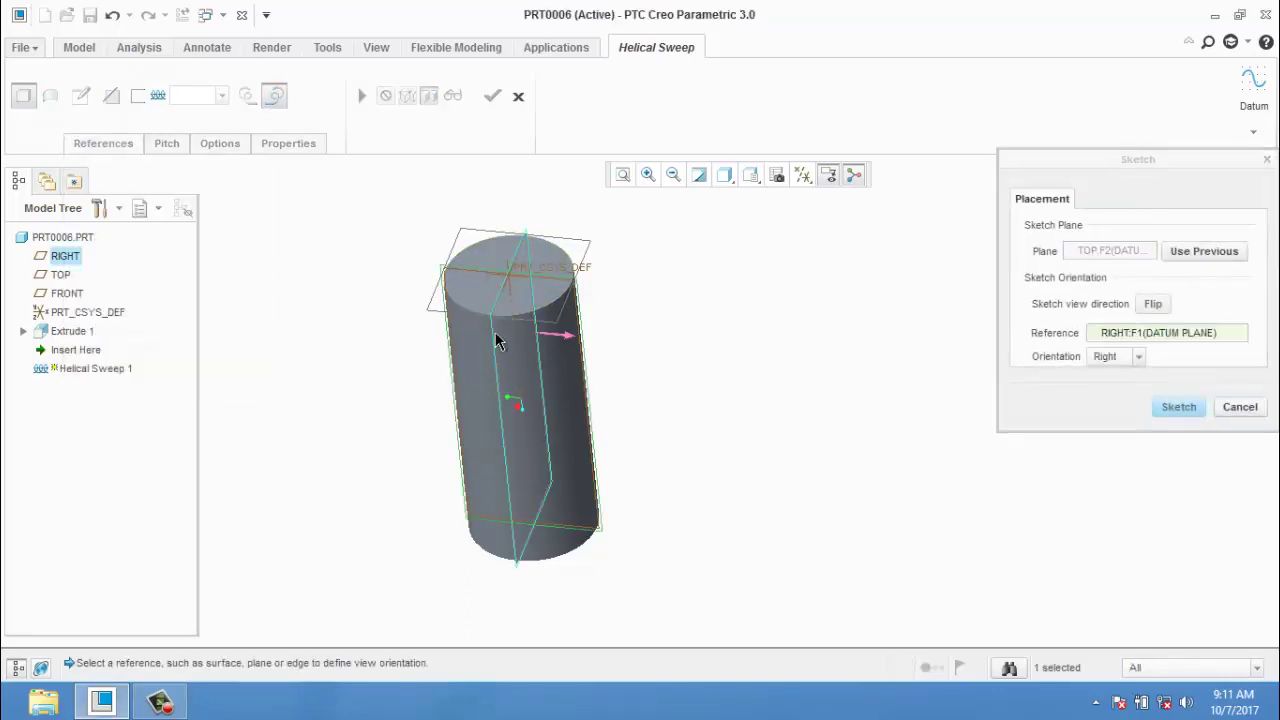
left_click(1190, 406)
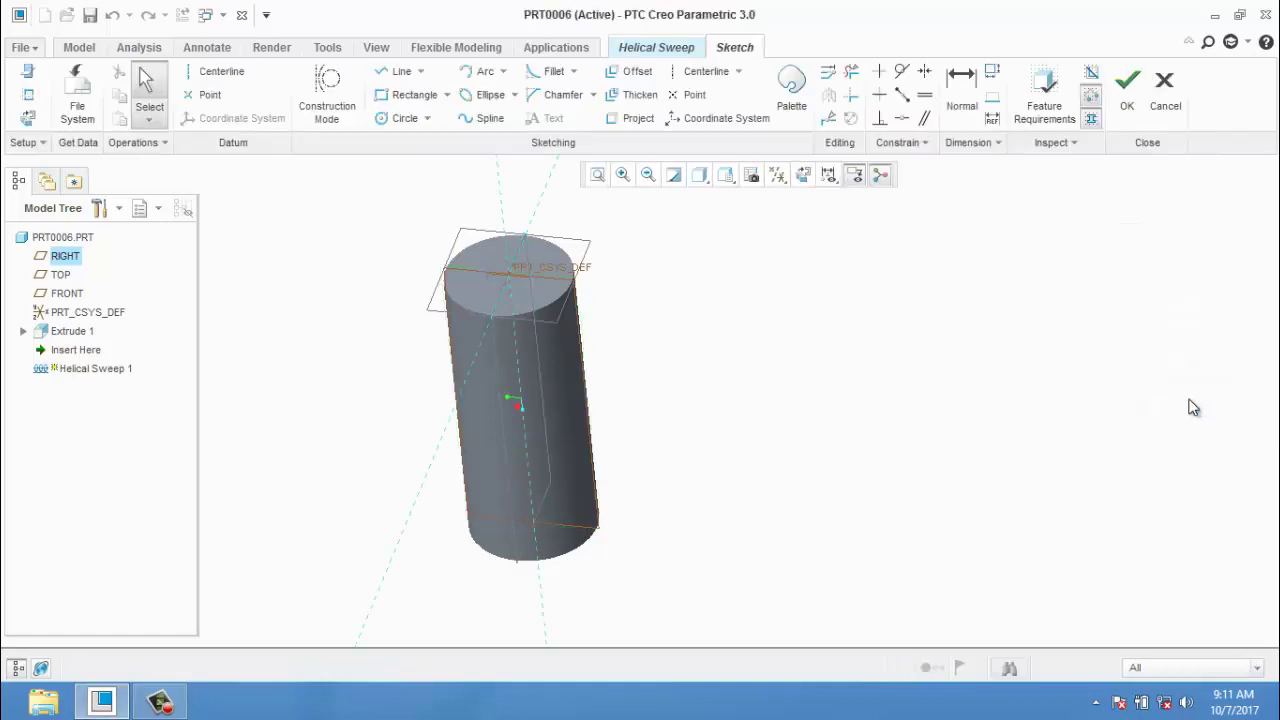
left_click(28, 117)
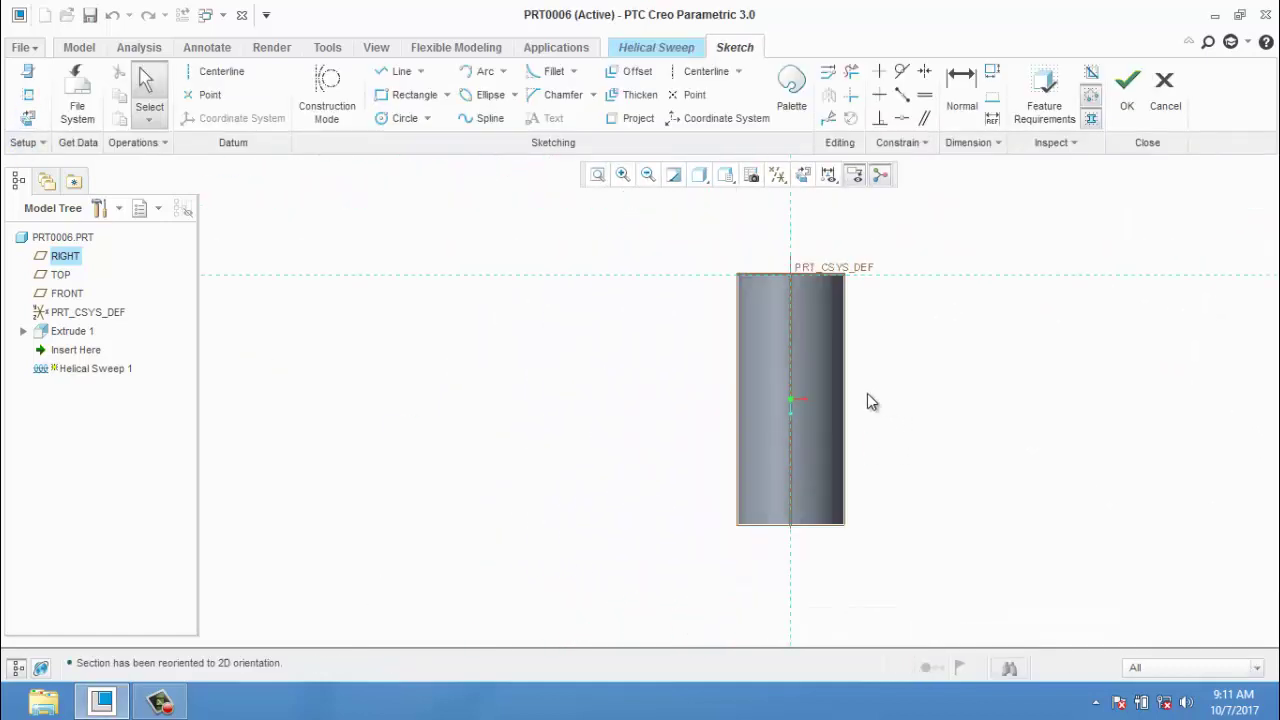
- Sketch a vertical centerline along the cylinder's axis for the helix
scroll(870, 327, "down", 3)
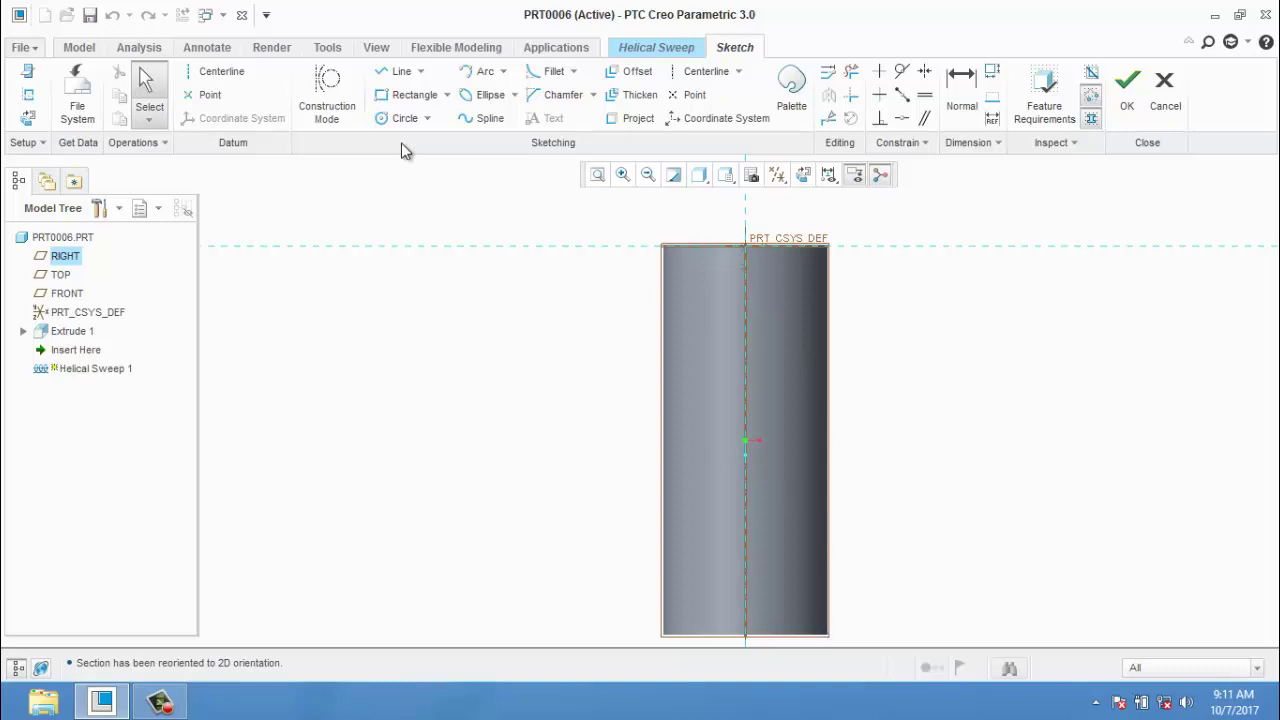
left_click(738, 71)
left_click(710, 92)
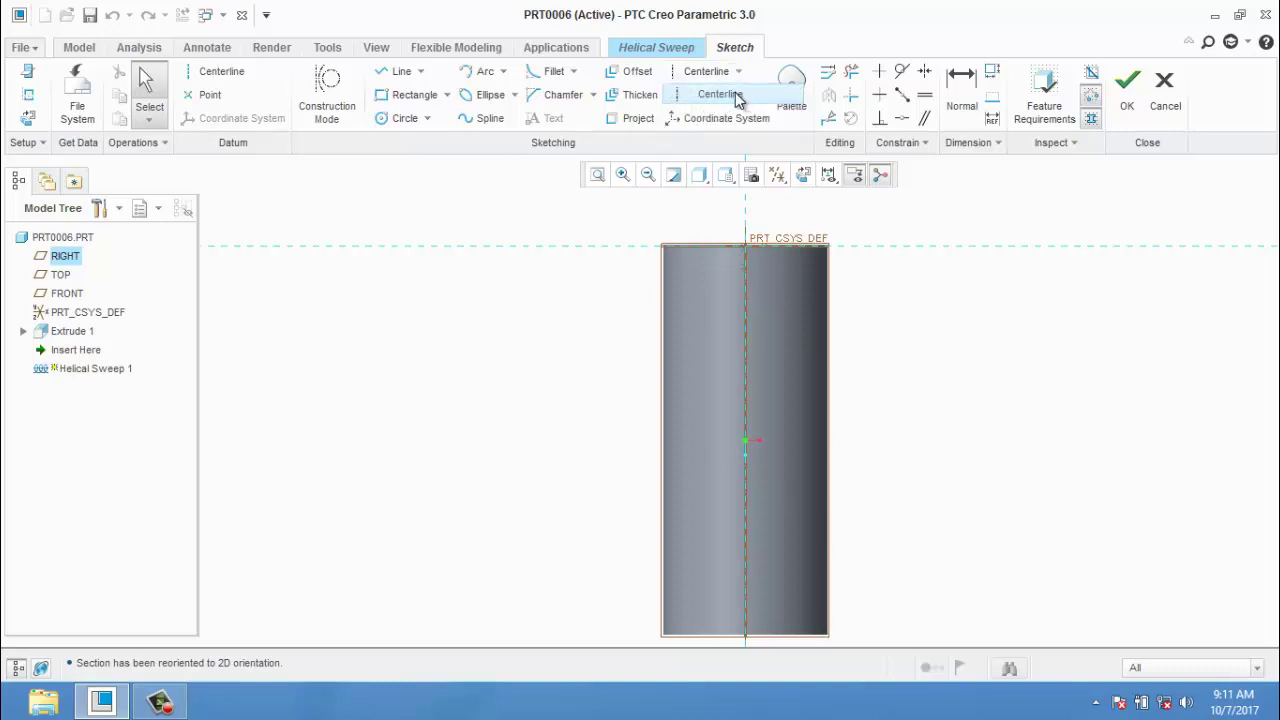
left_click(749, 211)
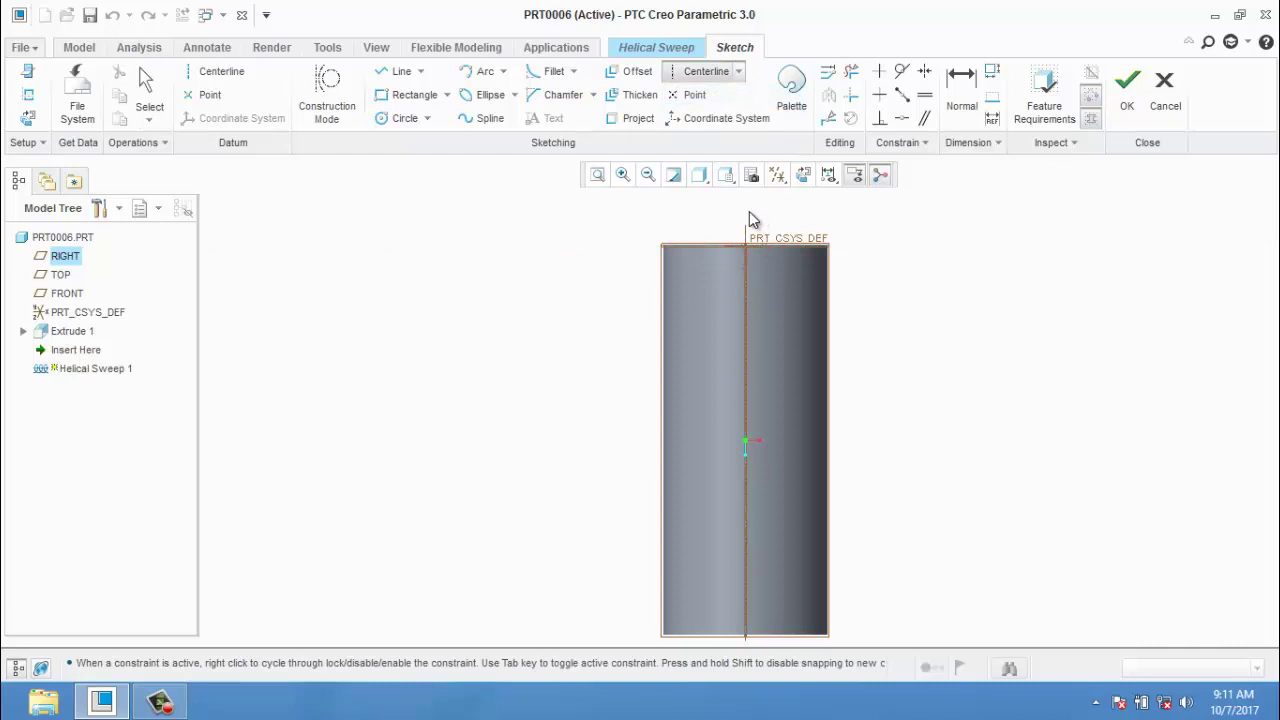
left_click(748, 636)
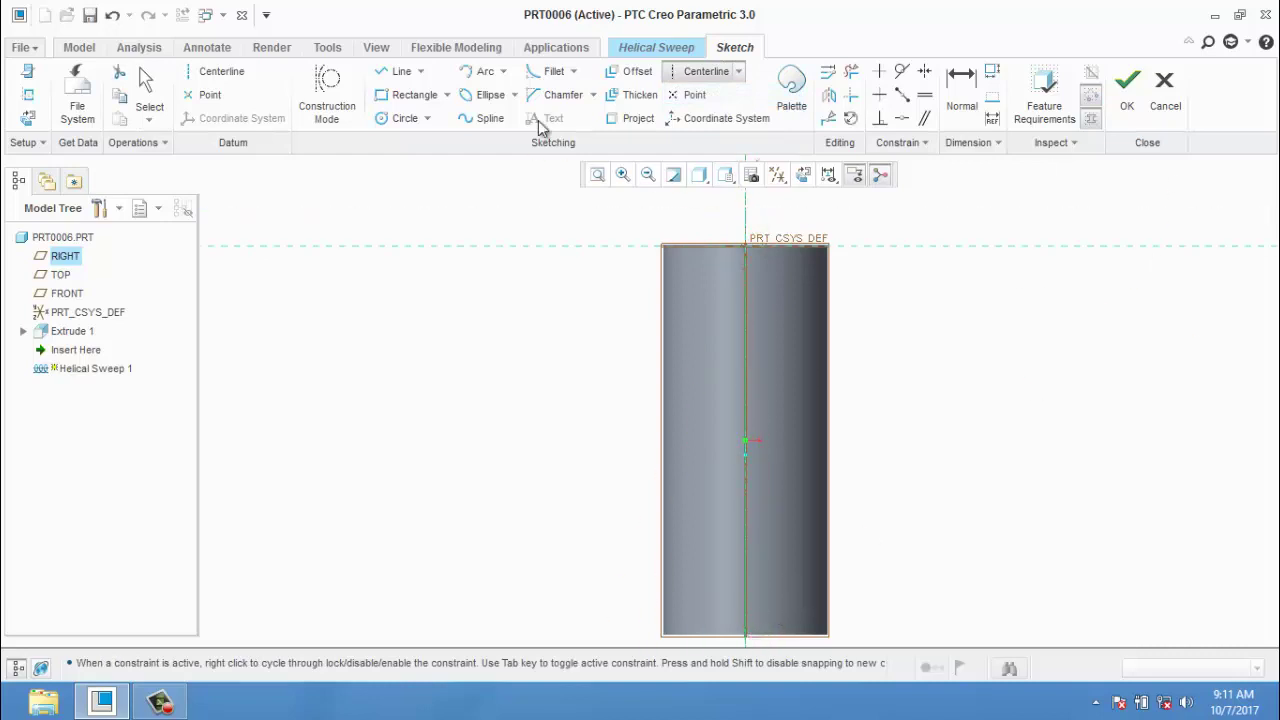
- Add the cylinder's side silhouette and its far end edge, opposite the coordinate system, as sketch references
left_click(28, 94)
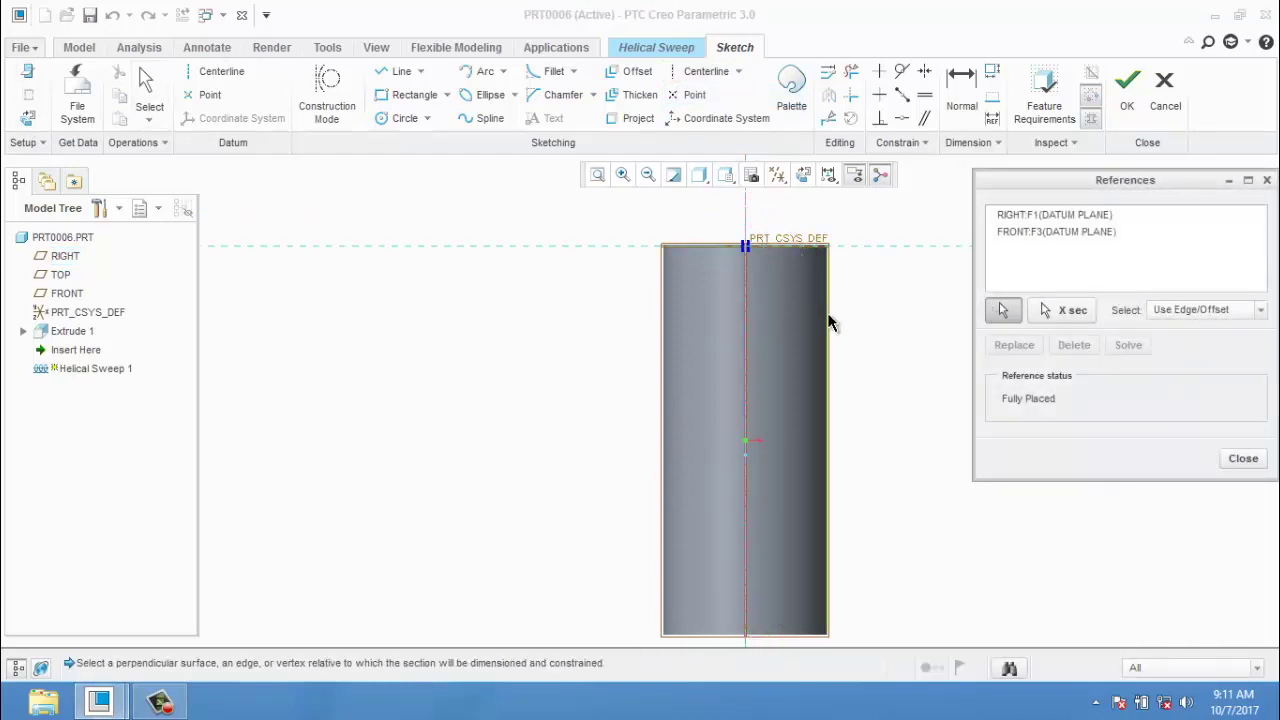
left_click(828, 320)
left_click(1238, 458)
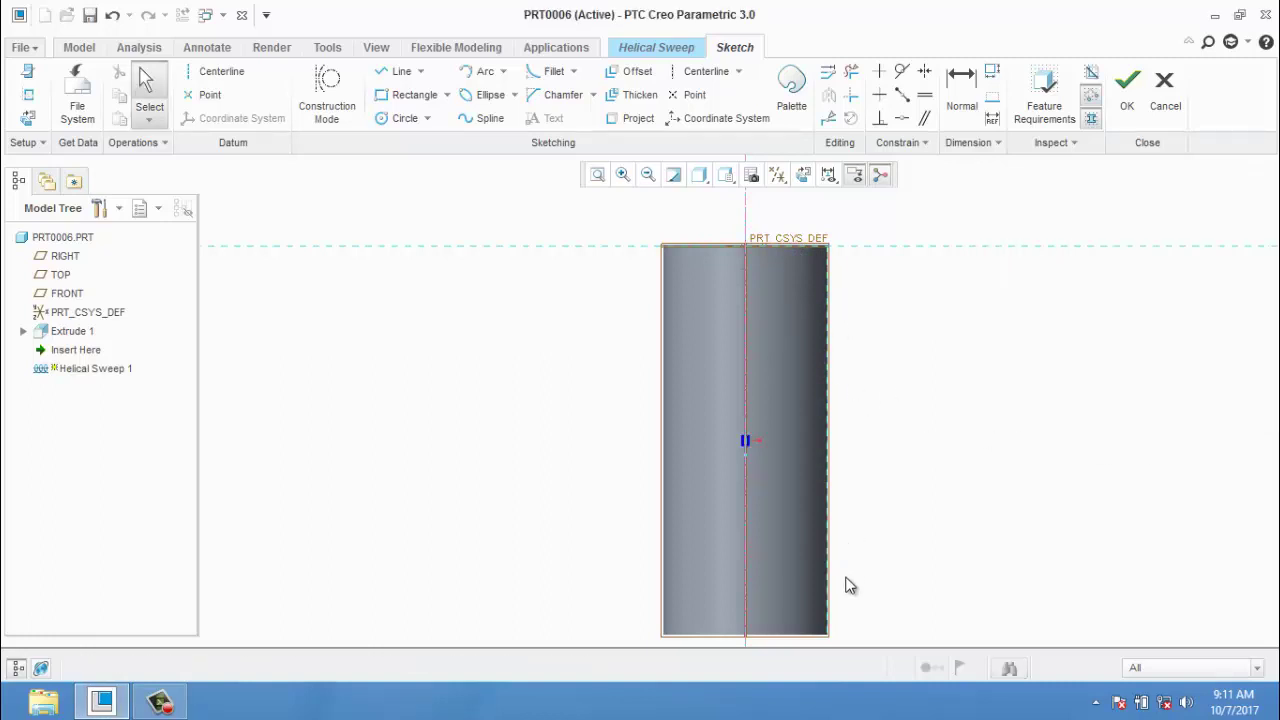
left_click(28, 118)
left_click(788, 634)
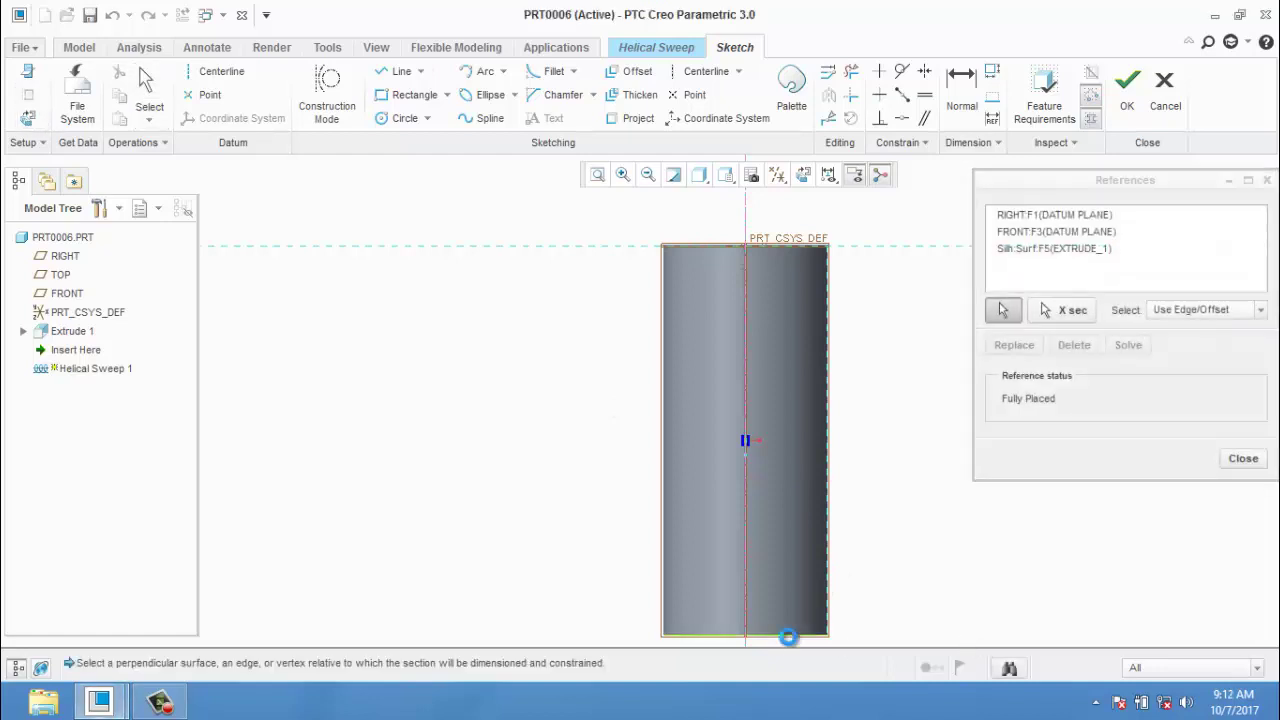
left_click(1243, 458)
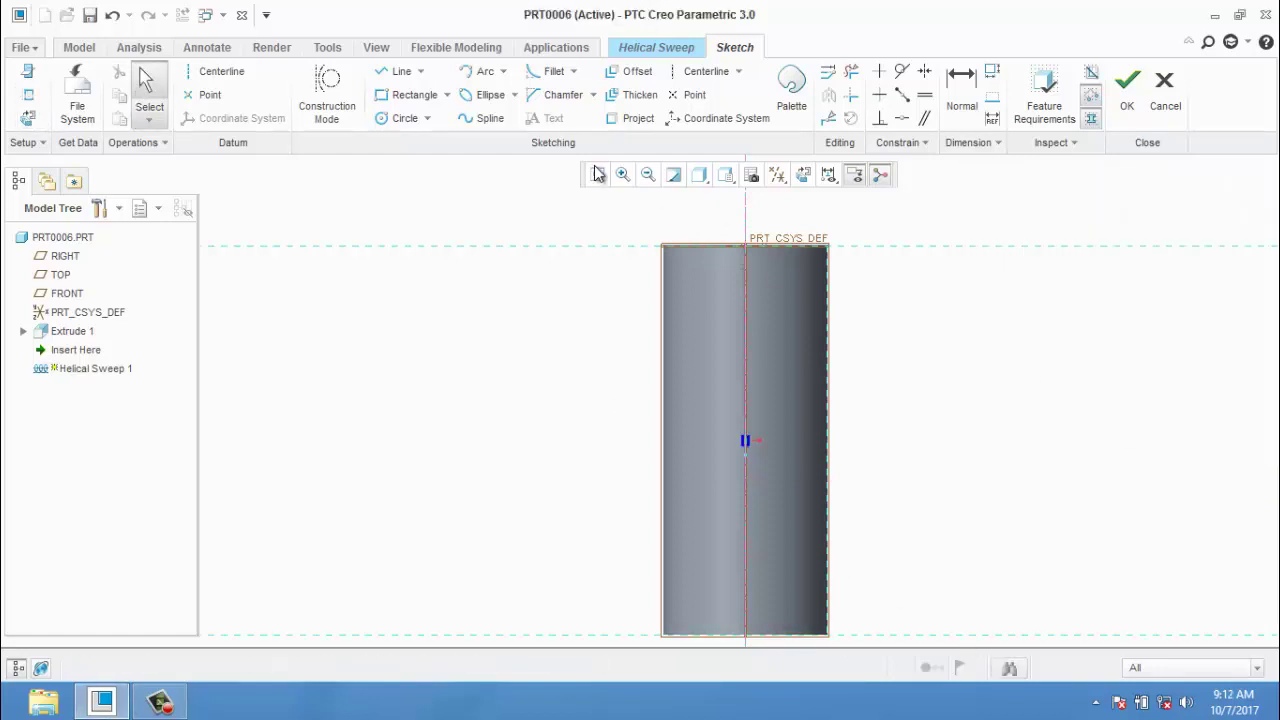
- Draw a line from the referenced corner along the cylinder's silhouette for about two thirds of its height and finish the profile sketch
left_click(384, 72)
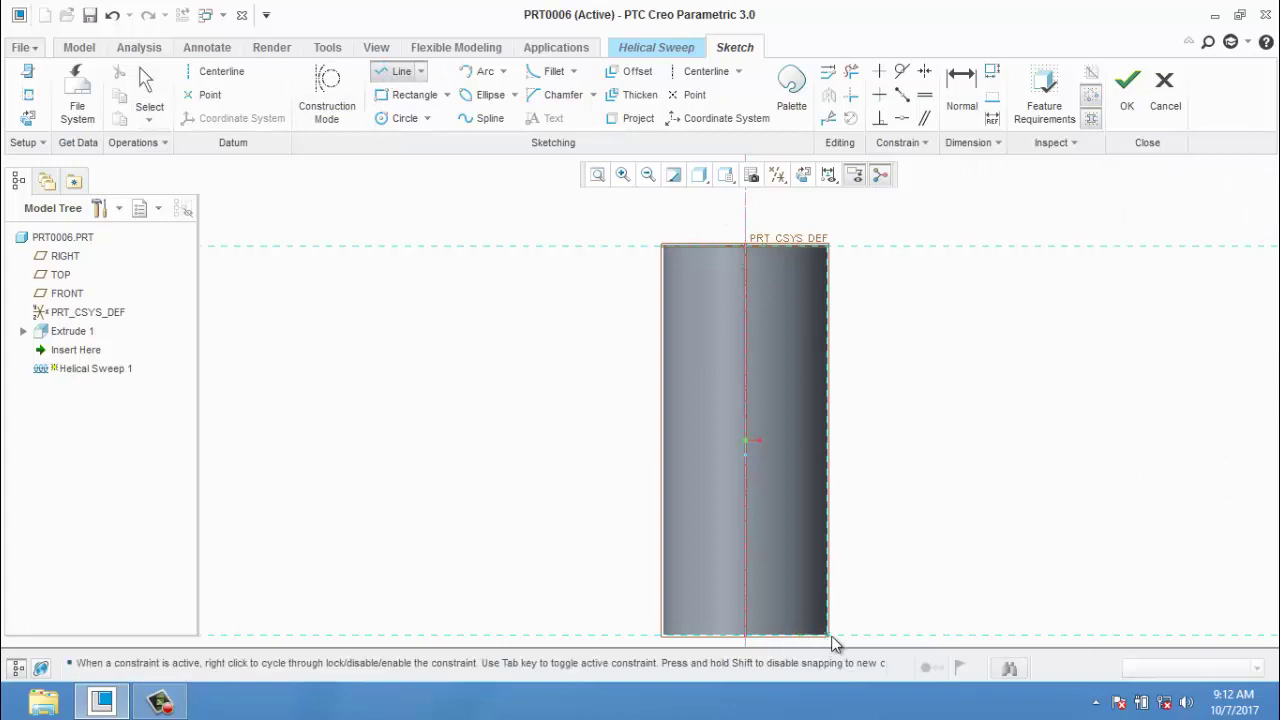
left_click(834, 634)
scroll(836, 386, "down", 1)
middle_click(845, 397)
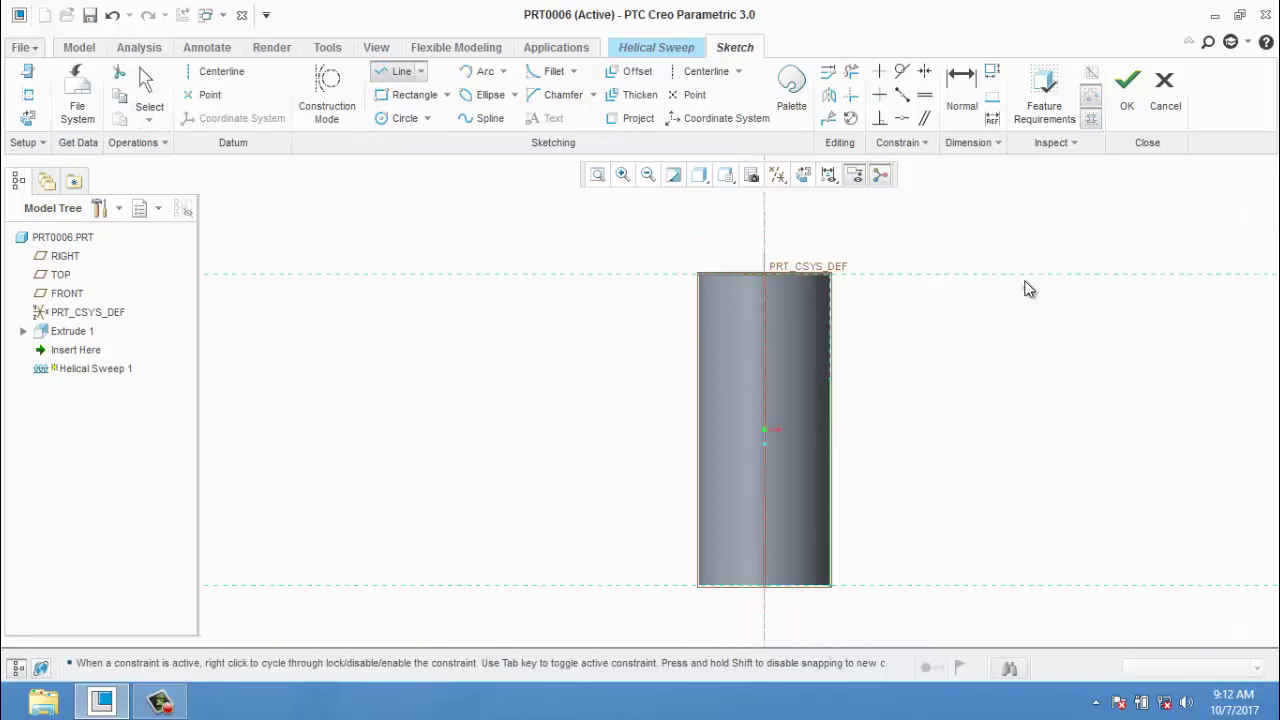
left_click(1127, 108)
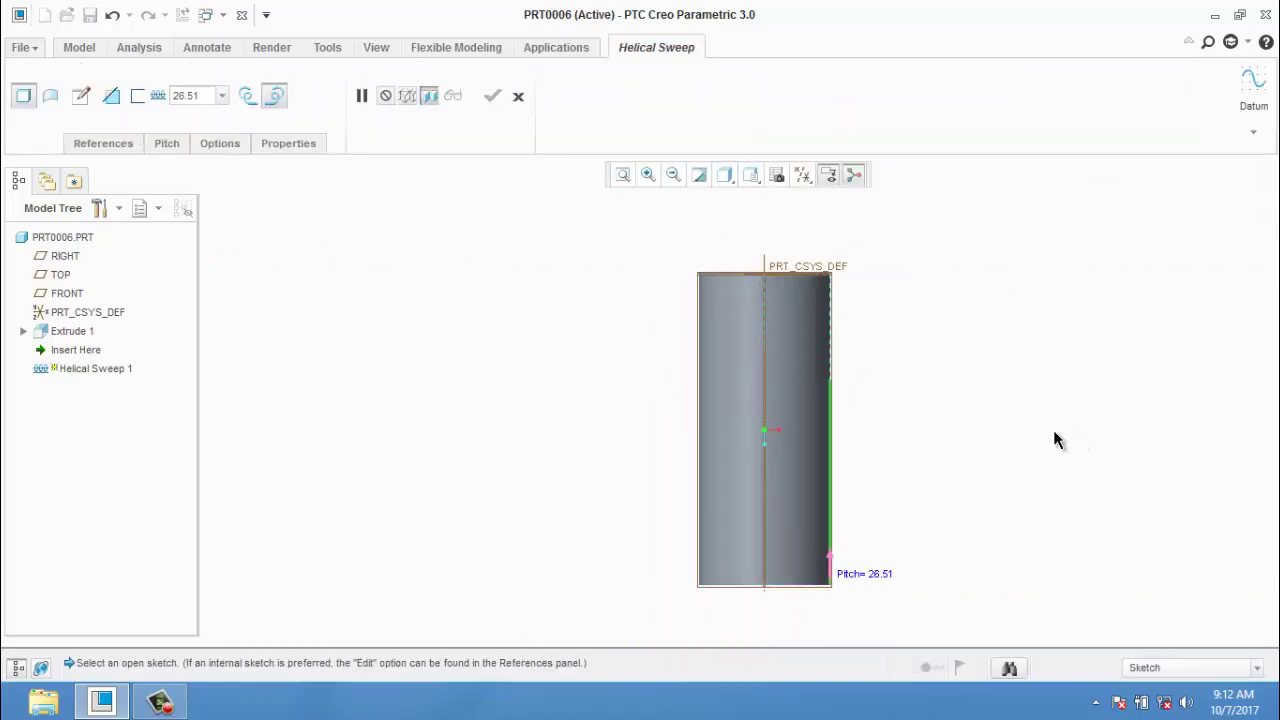
left_click(84, 96)
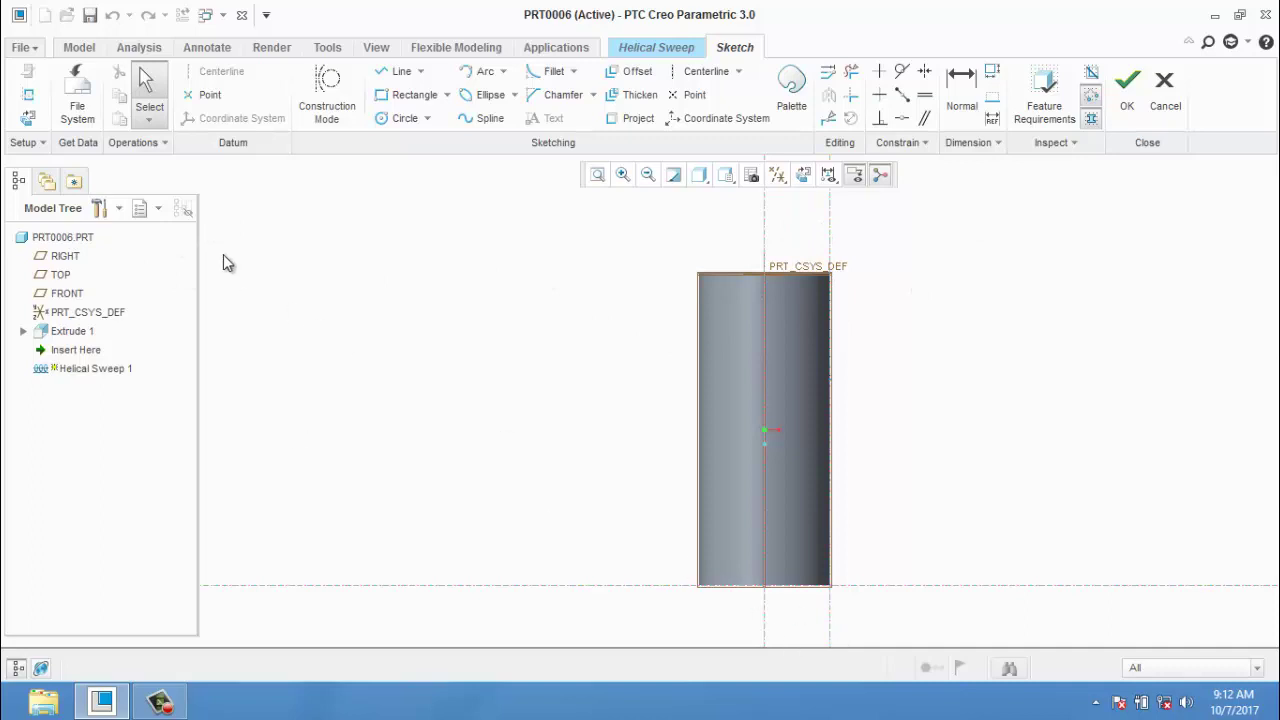
left_click(28, 117)
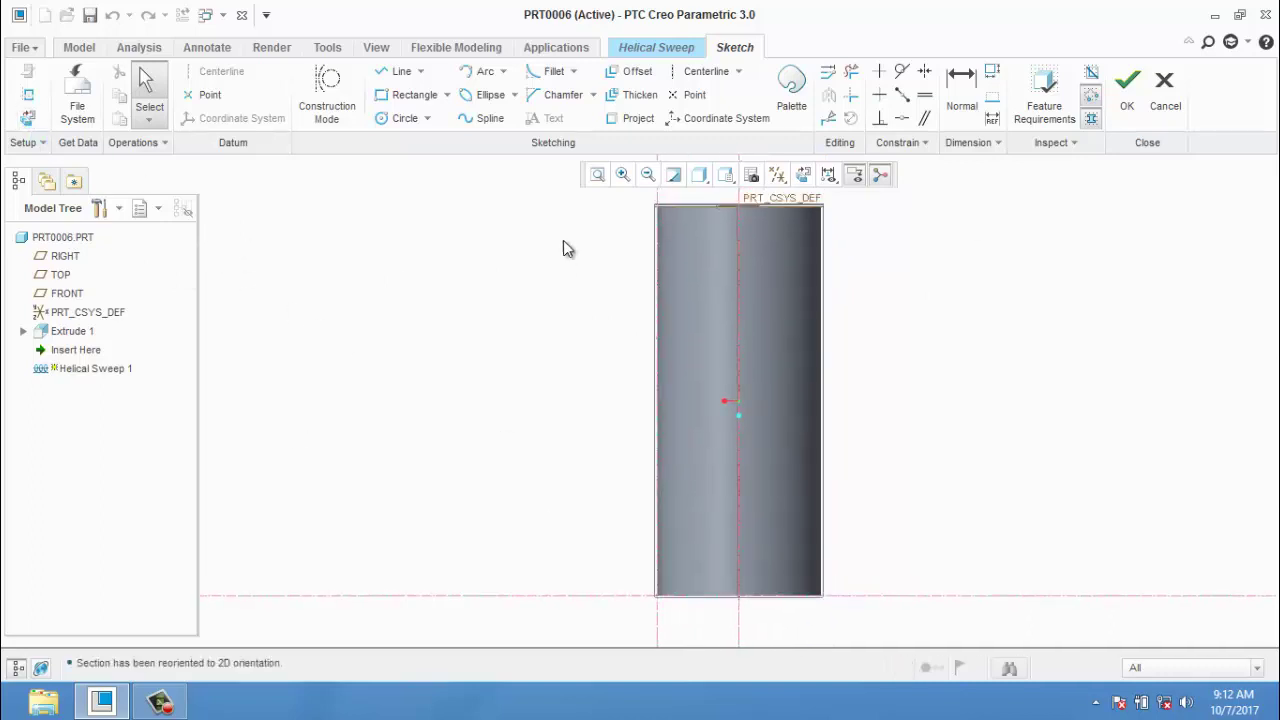
left_click(404, 120)
- In the profile sketch on the TOP plane, sketch a vertical centerline along the cylinder's axis for the helix
left_click(738, 71)
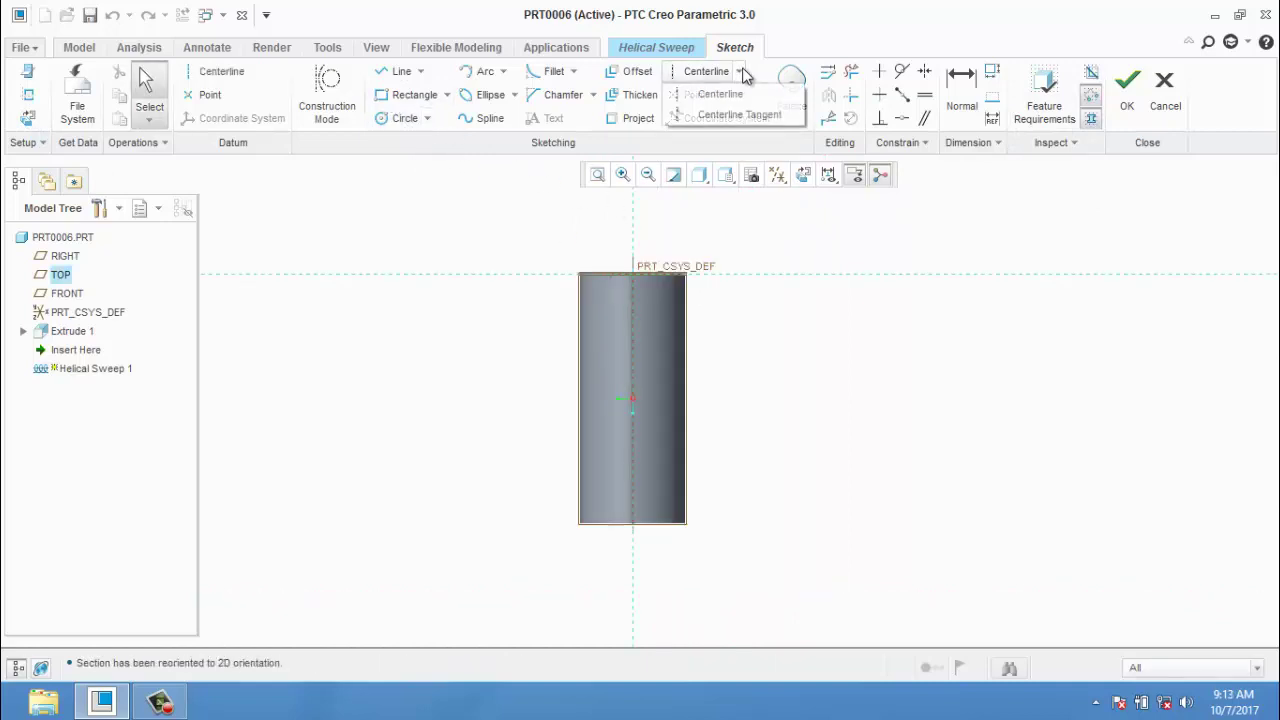
left_click(712, 120)
left_click(636, 220)
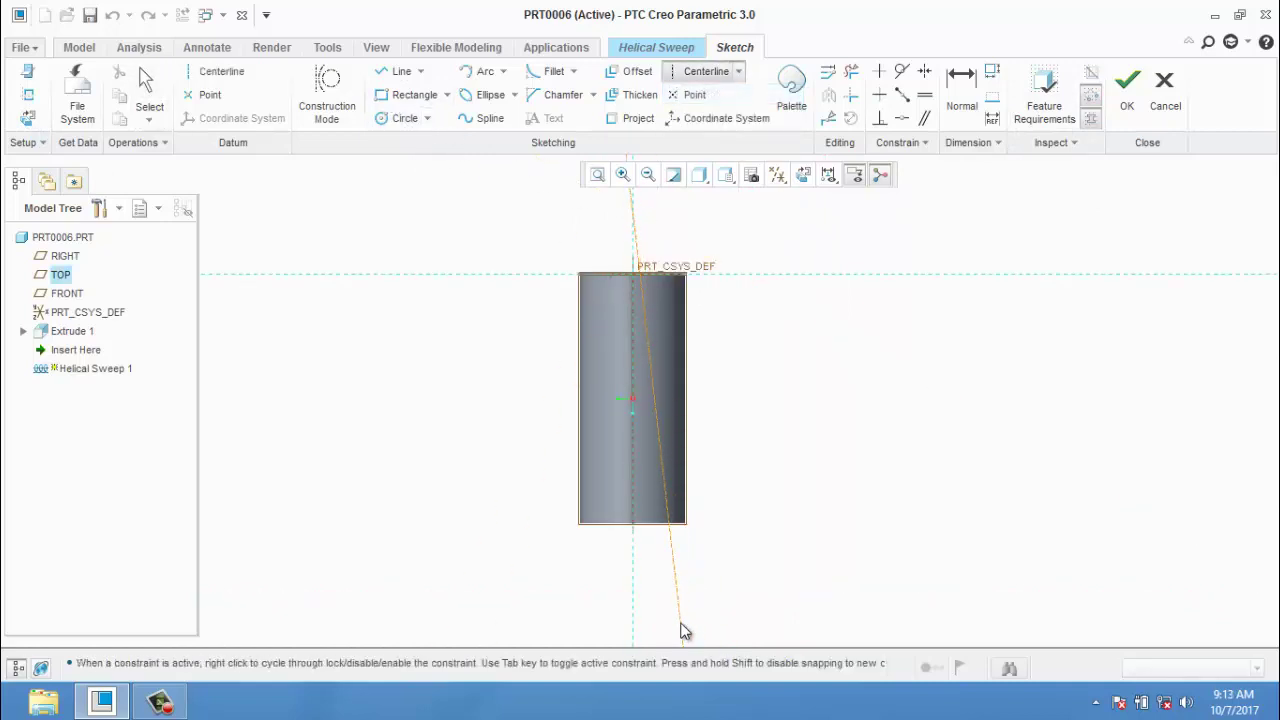
left_click(634, 623)
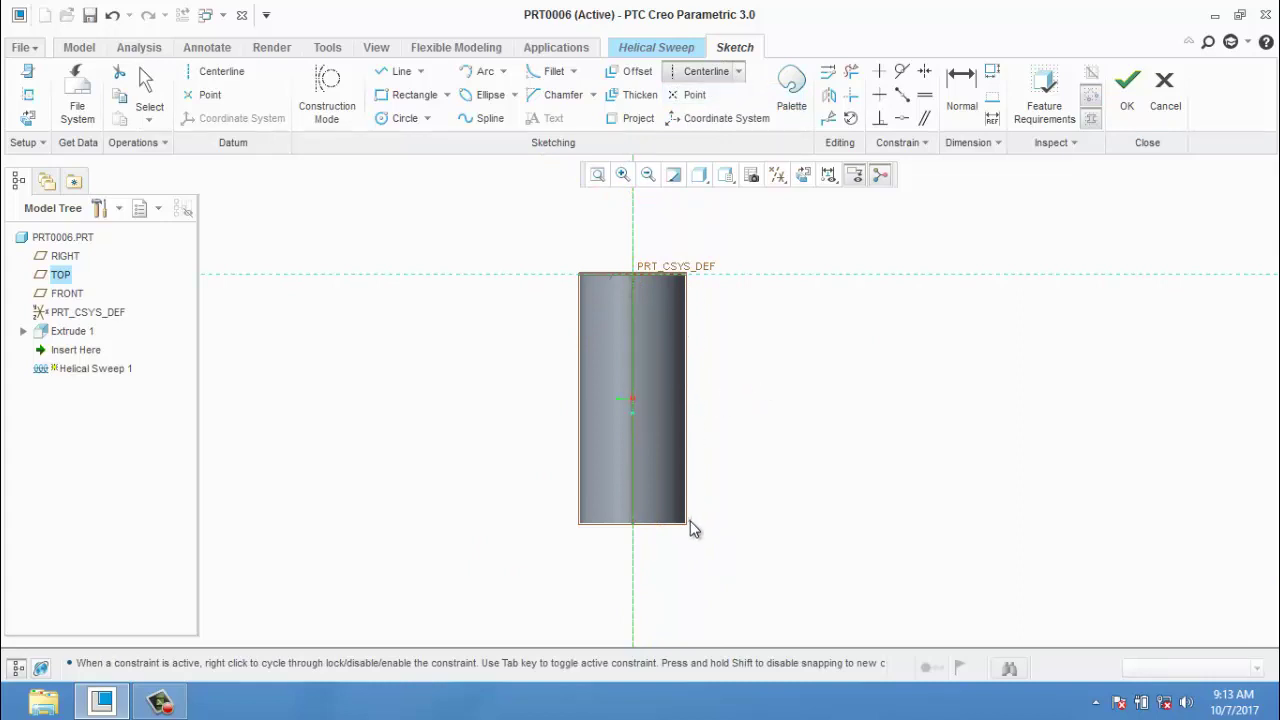
- Reference the cylinder's far end edge and side silhouette, and draw the profile line along the silhouette over about two thirds of its height from that edge
scroll(697, 517, "up", 1)
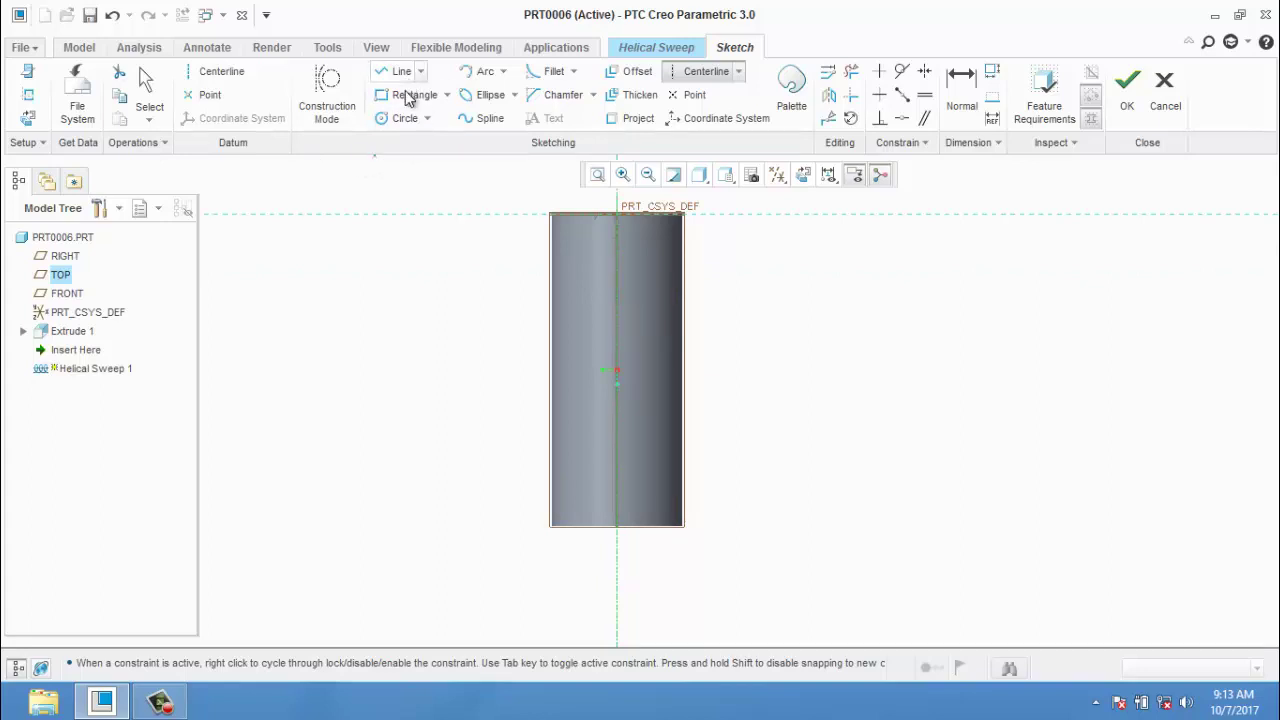
left_click(28, 94)
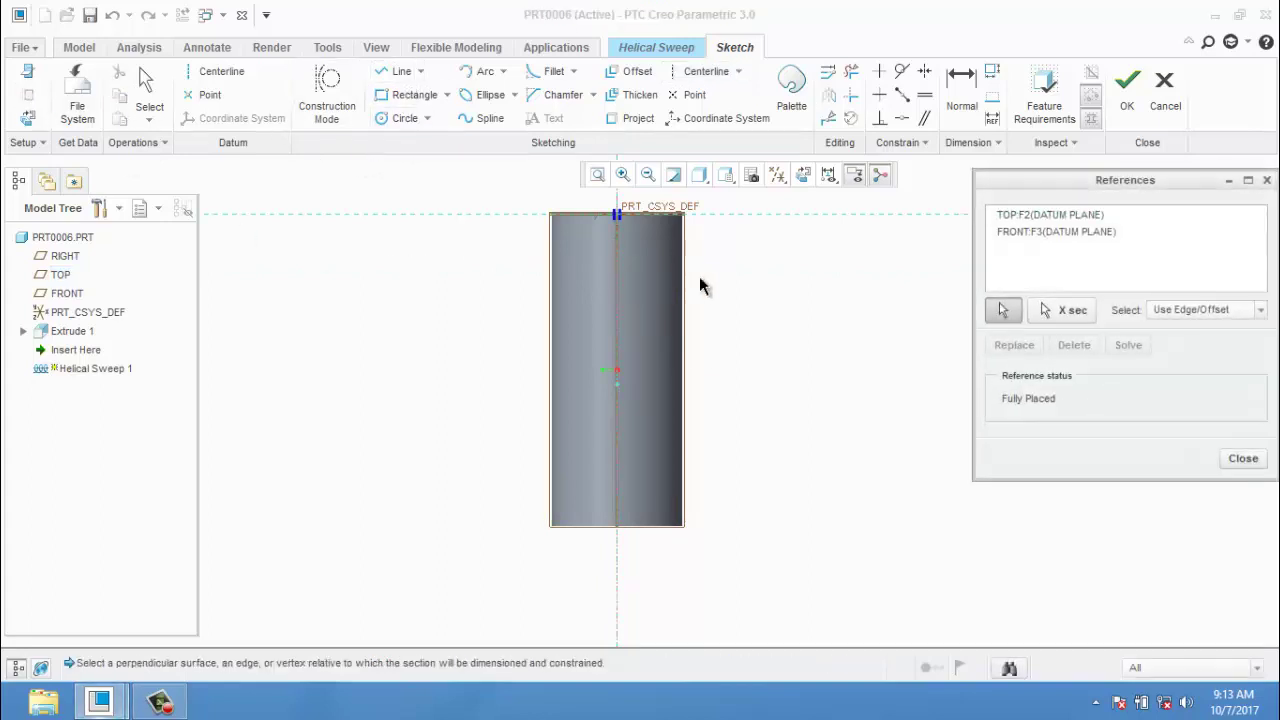
left_click(641, 526)
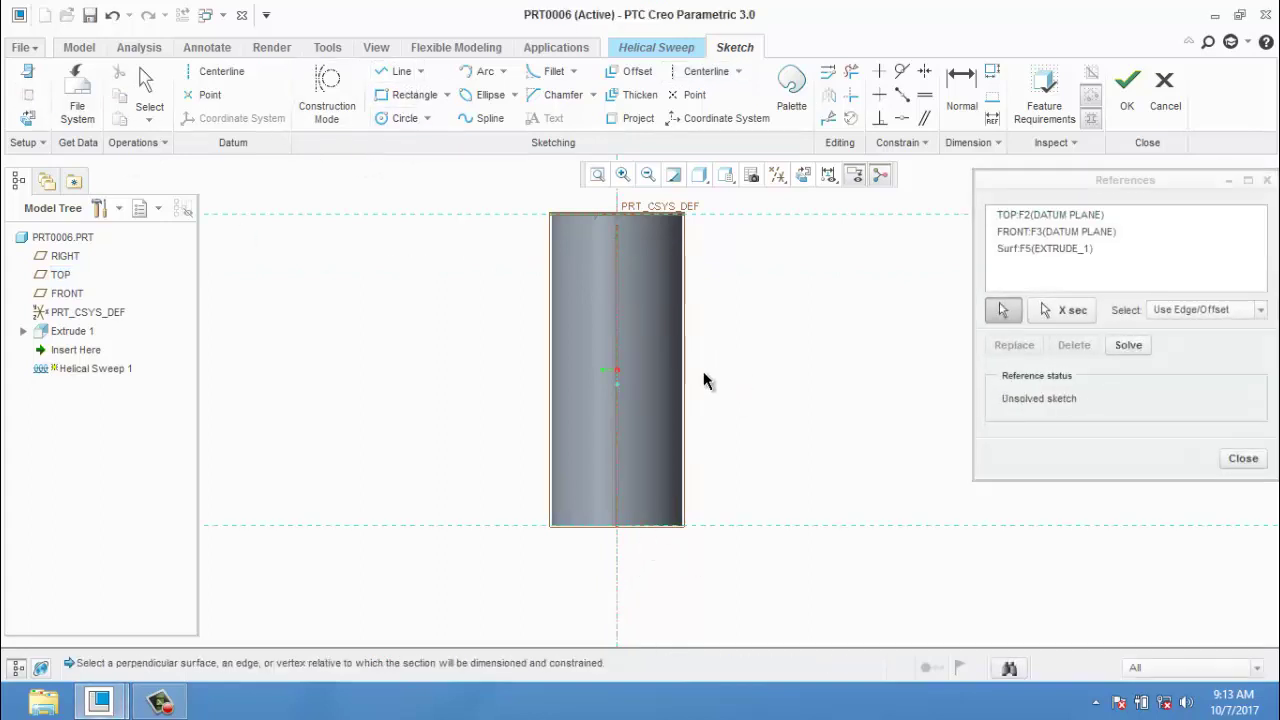
left_click(679, 380)
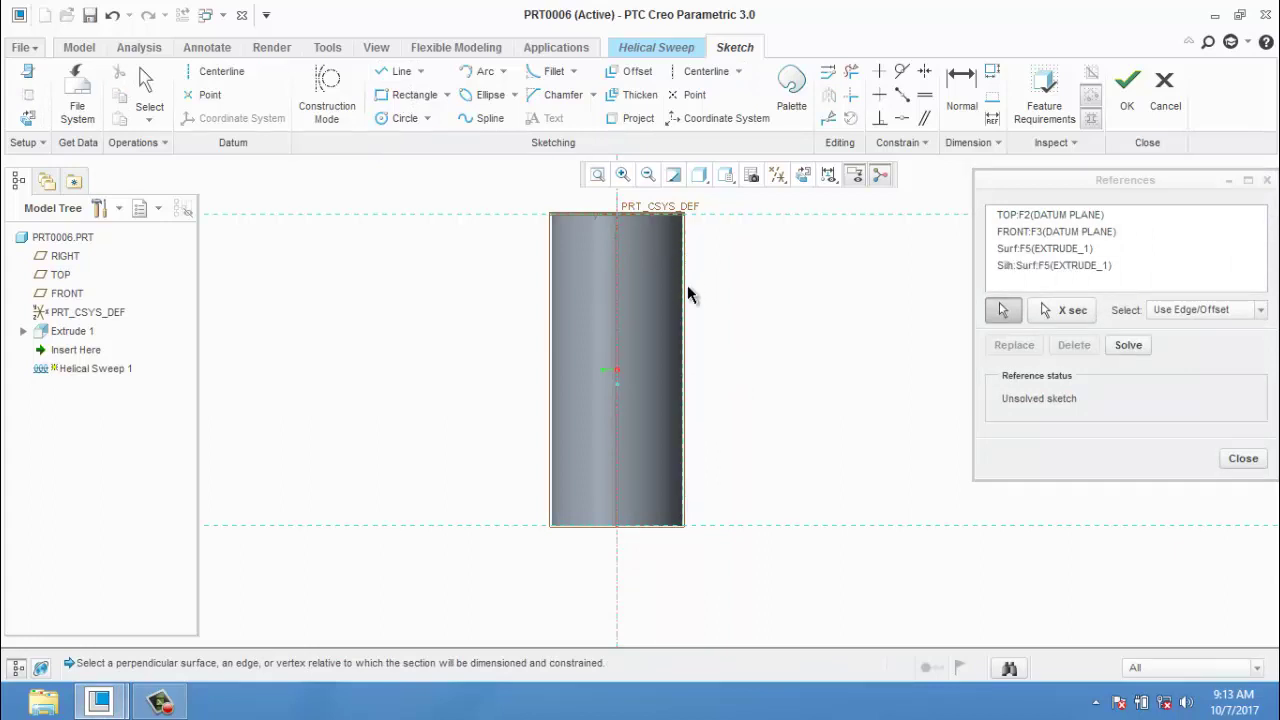
left_click(1243, 458)
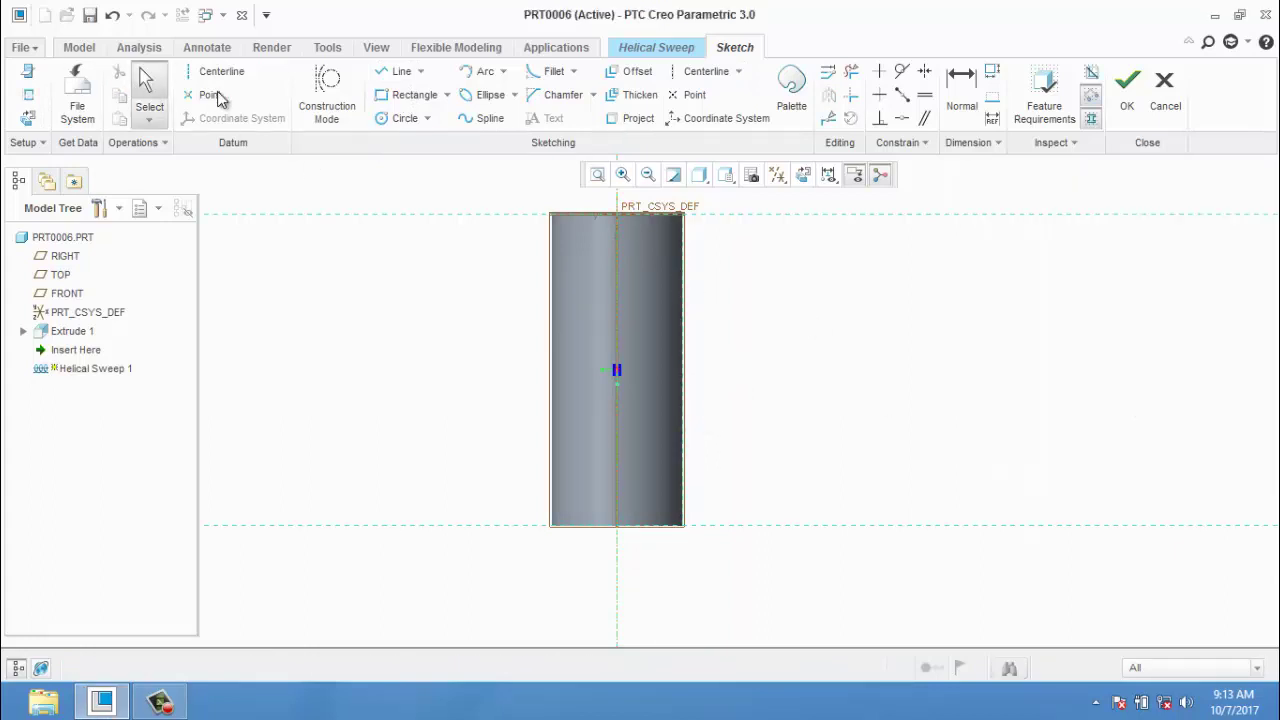
left_click(398, 71)
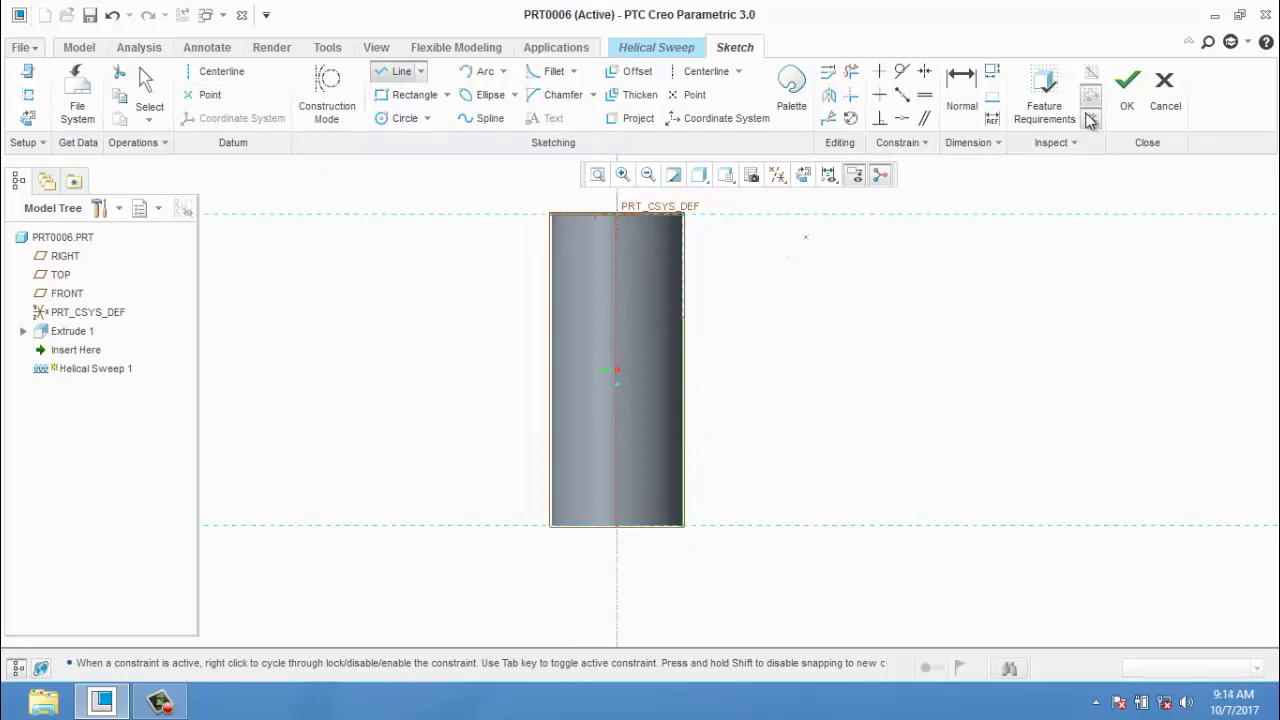
left_click(1127, 84)
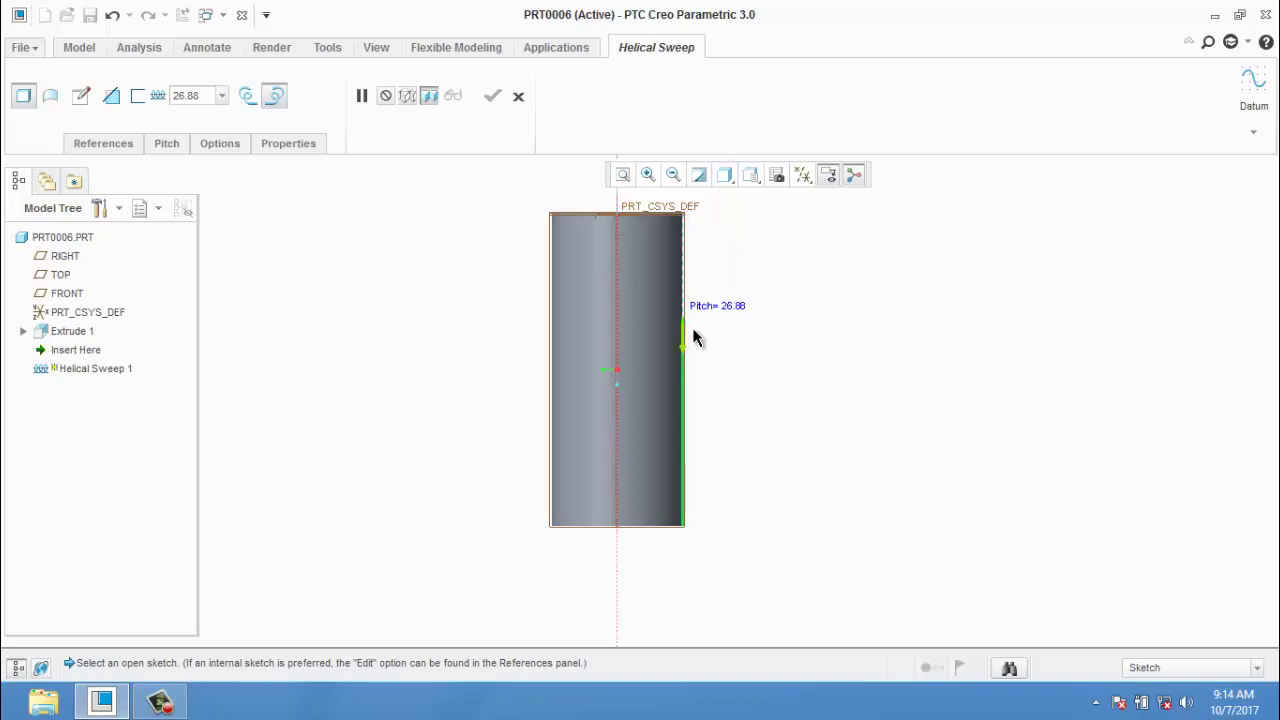
- Sketch a small square section centred on the profile line's start point, straddling the cylinder's silhouette, and finish the section sketch
left_click(82, 96)
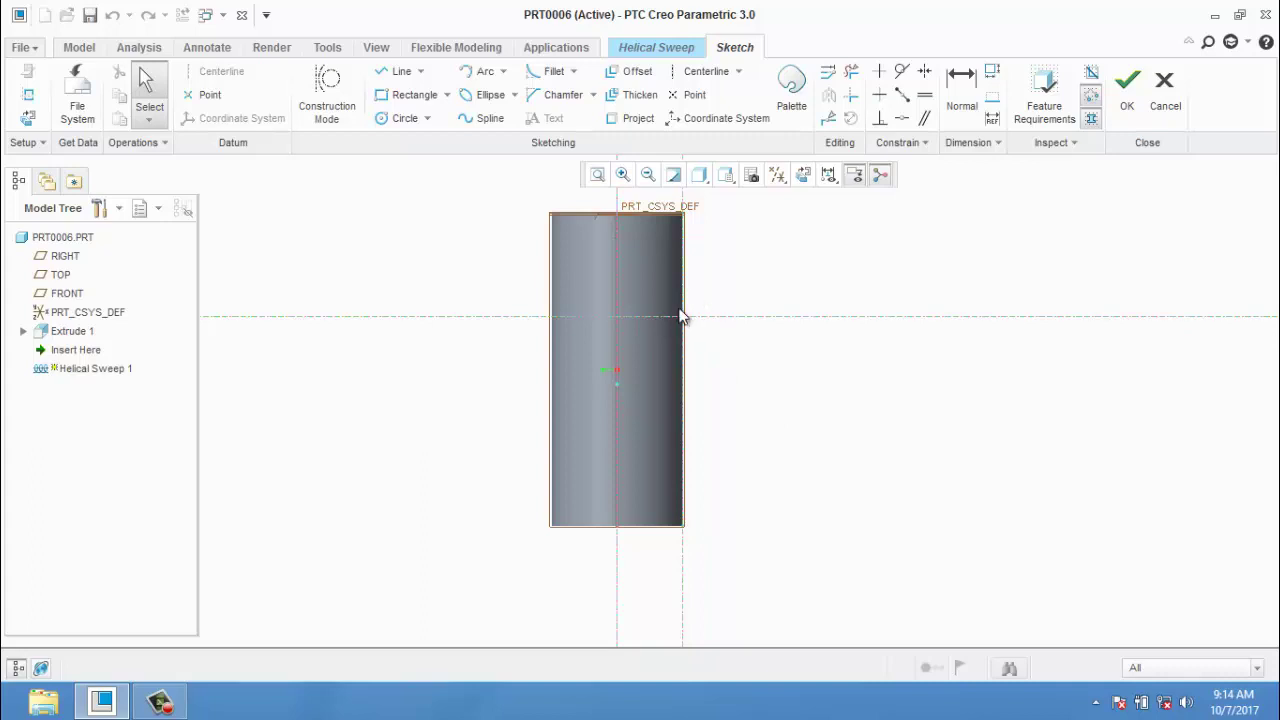
left_click(408, 94)
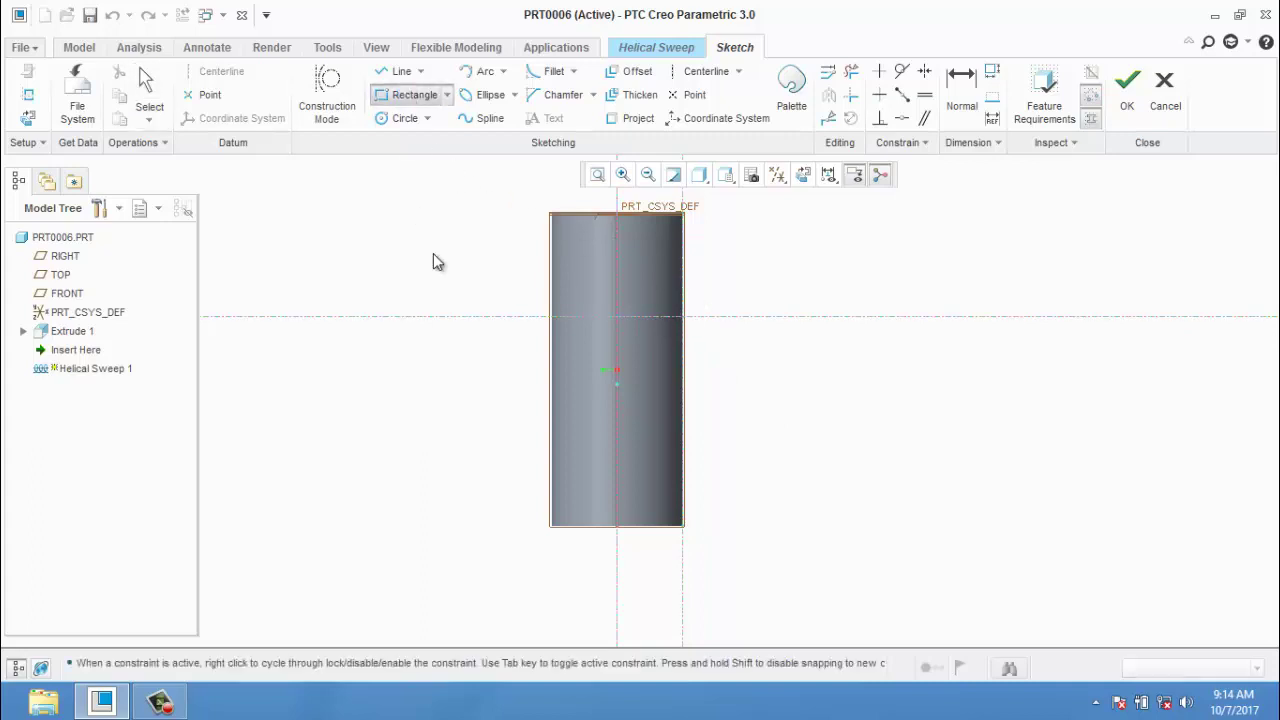
left_click(679, 313)
scroll(695, 330, "down", 2)
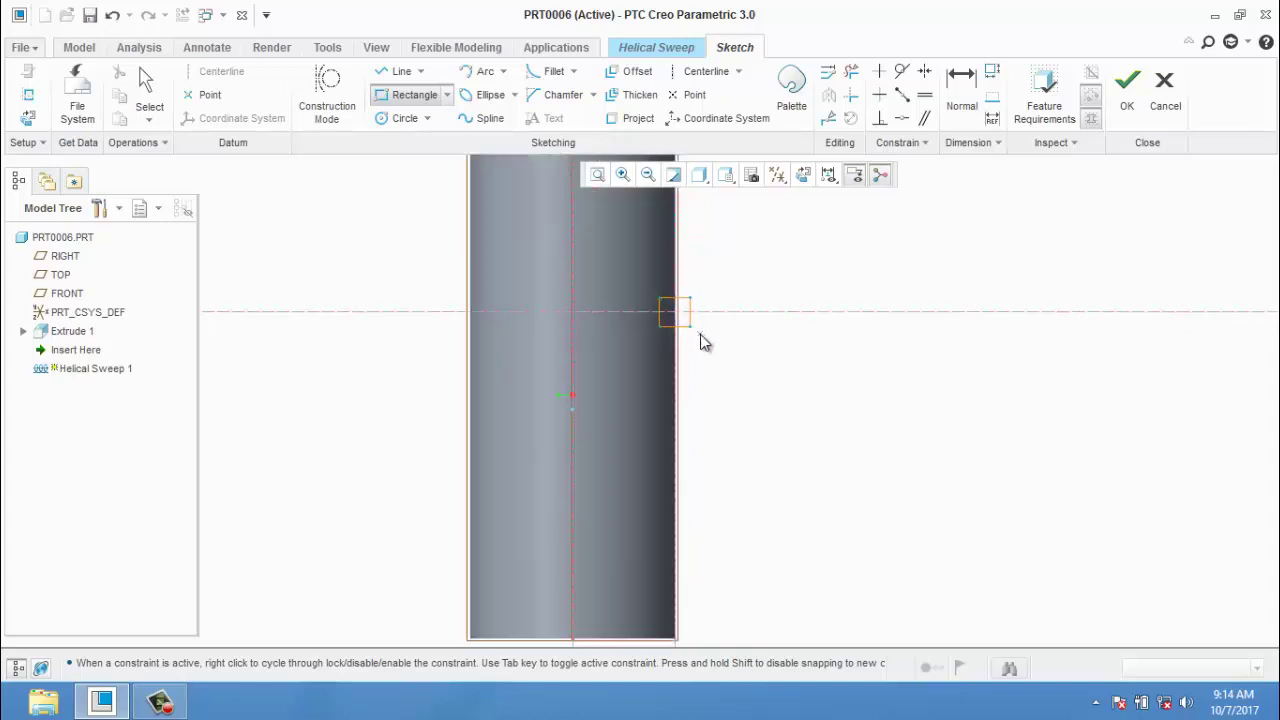
left_click(1129, 92)
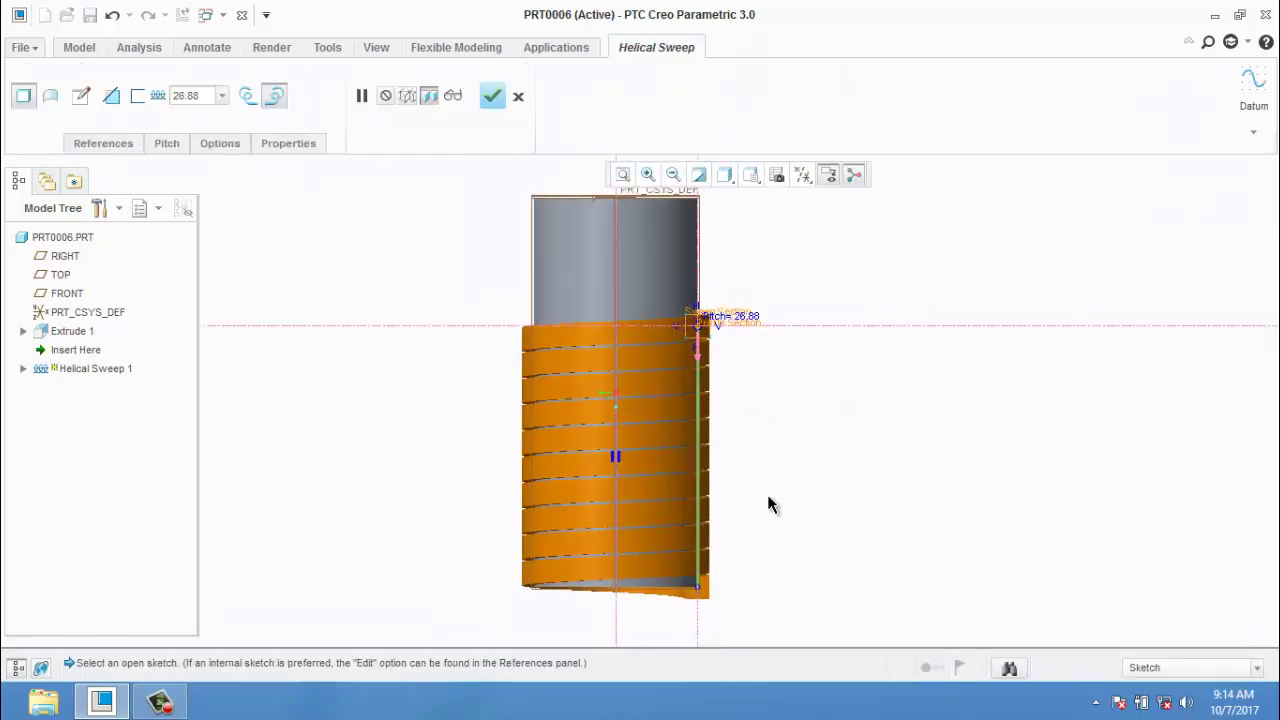
- Switch the helical sweep to remove material so it cuts a groove into the cylinder
middle_click_drag(785, 462, 810, 497)
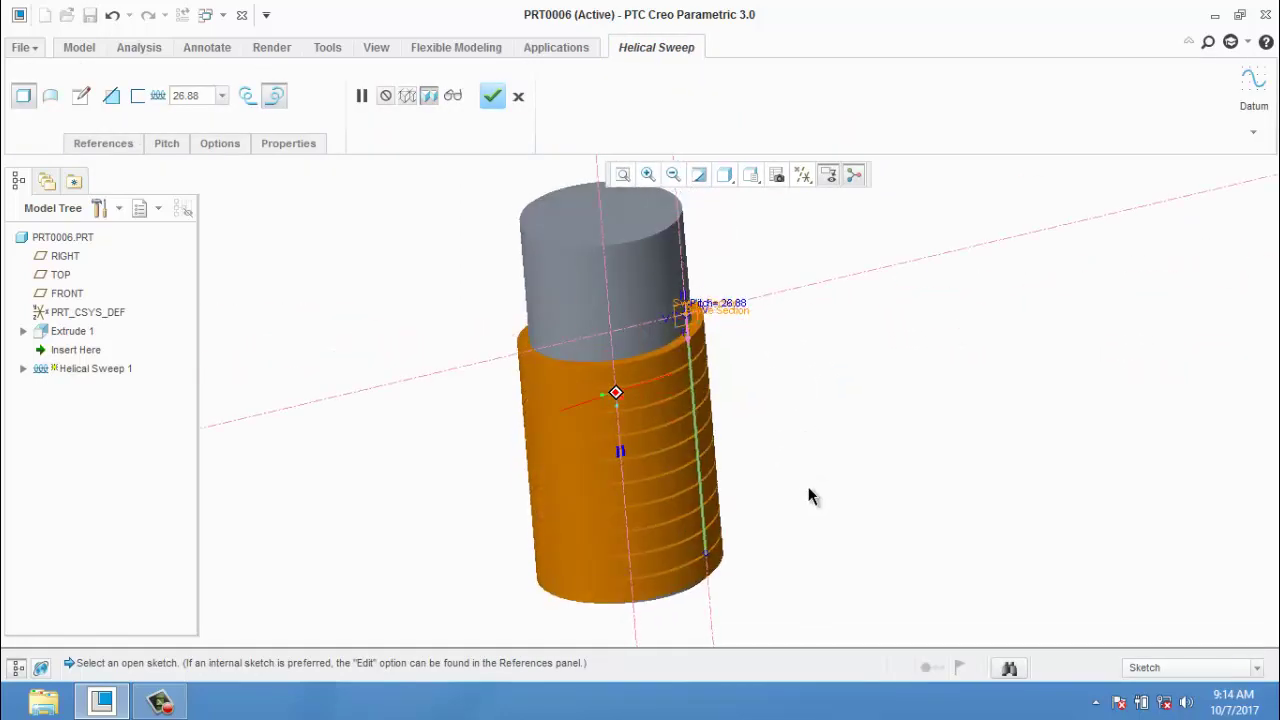
left_click(112, 97)
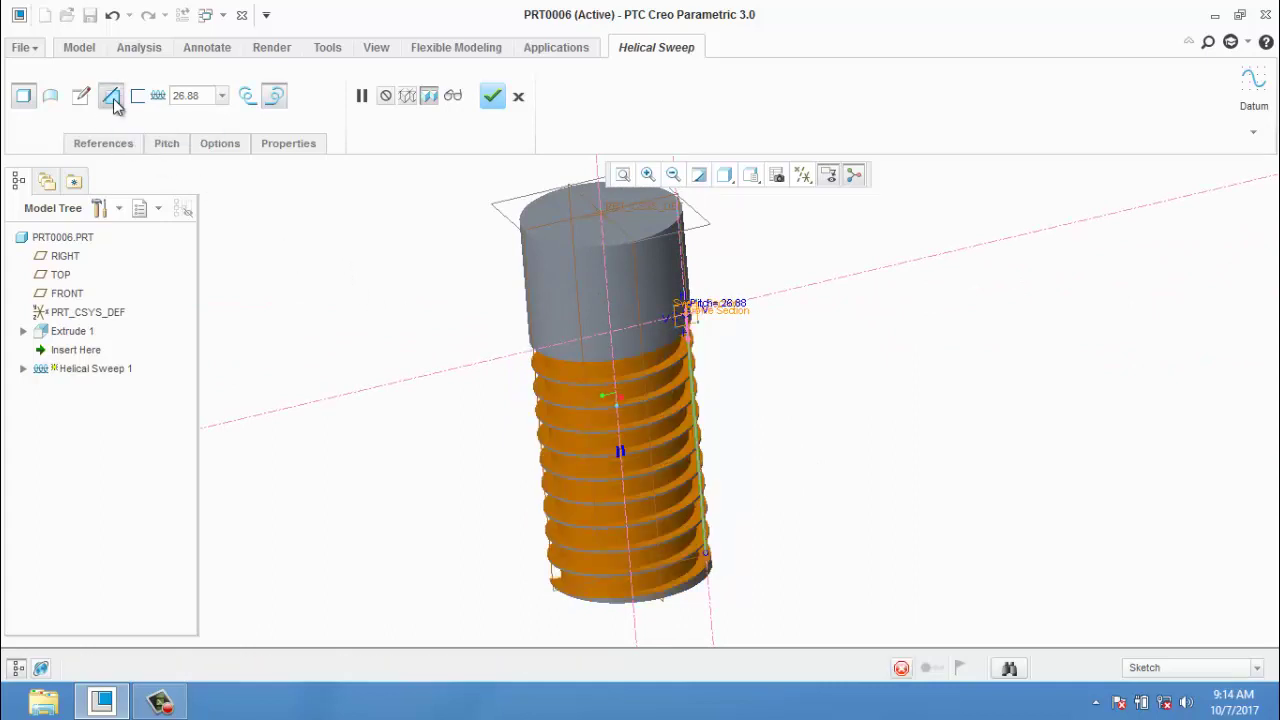
middle_click_drag(452, 546, 449, 489)
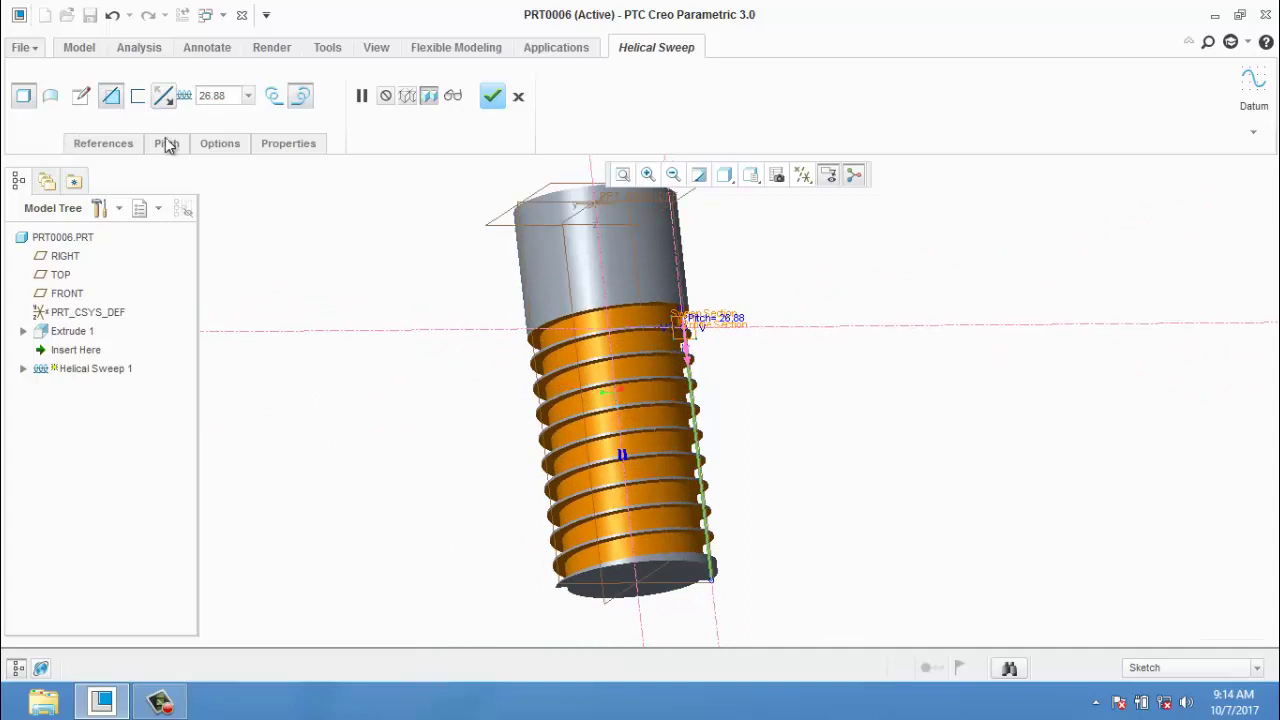
- Try a pitch of 33, set the pitch to 55 instead, and complete the helical sweep cut
left_click(248, 96)
left_click(231, 121)
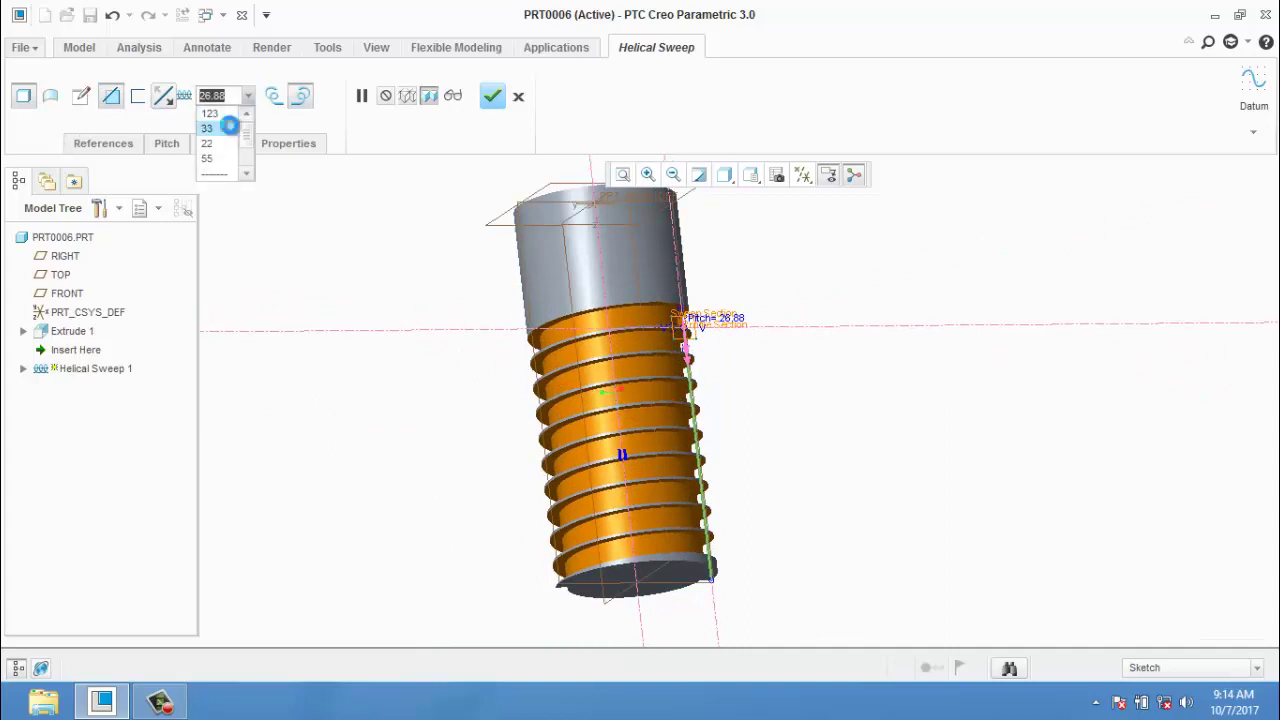
left_click(248, 96)
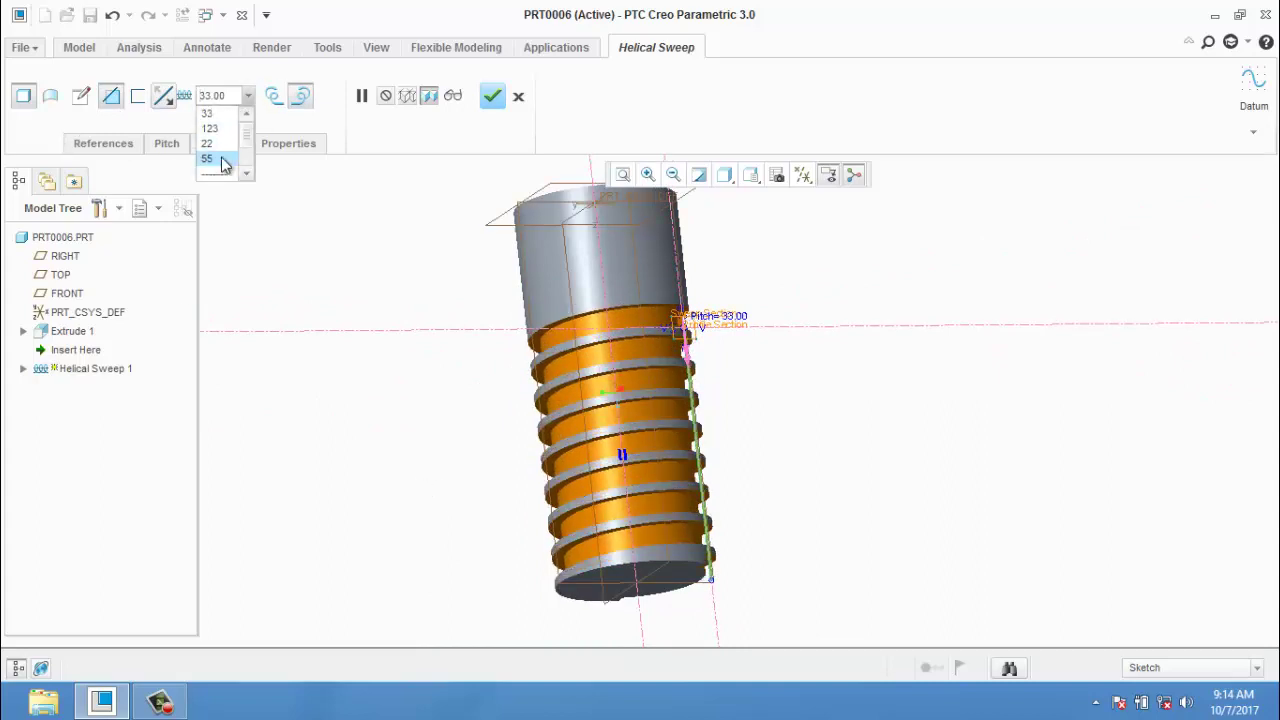
left_click(221, 158)
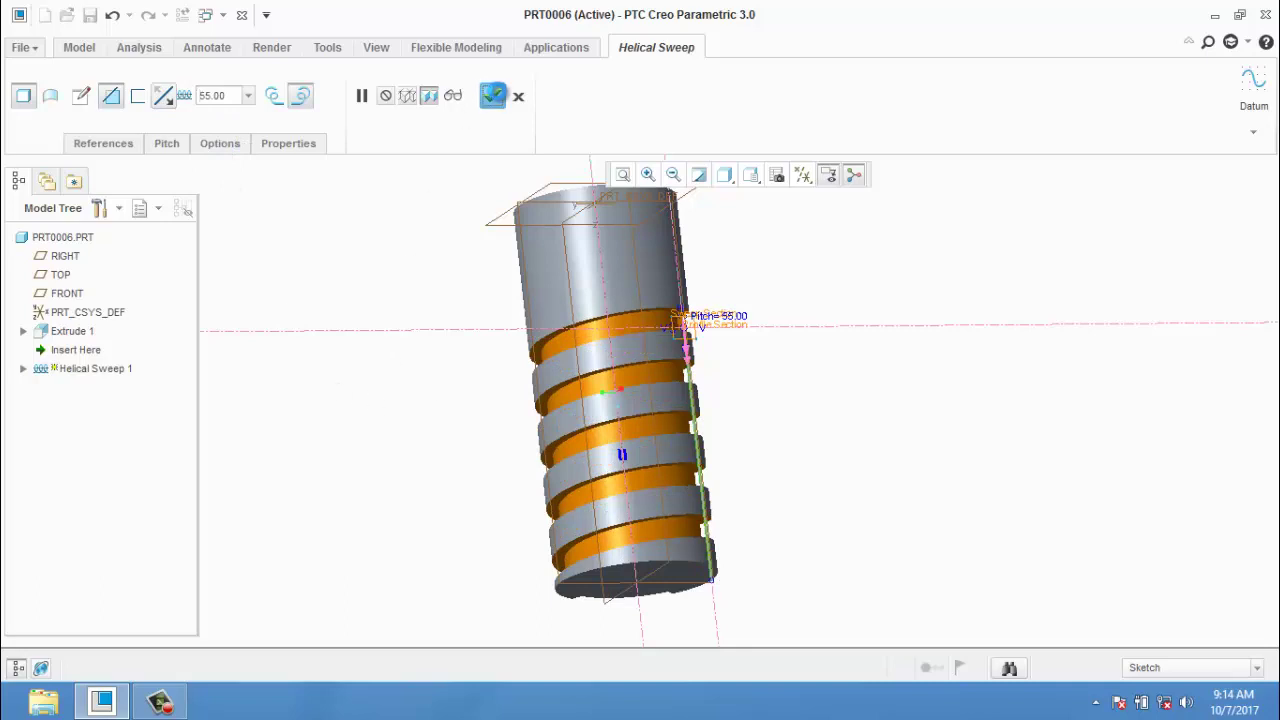
left_click(492, 96)
middle_click_drag(406, 368, 546, 423)
left_click(548, 425)
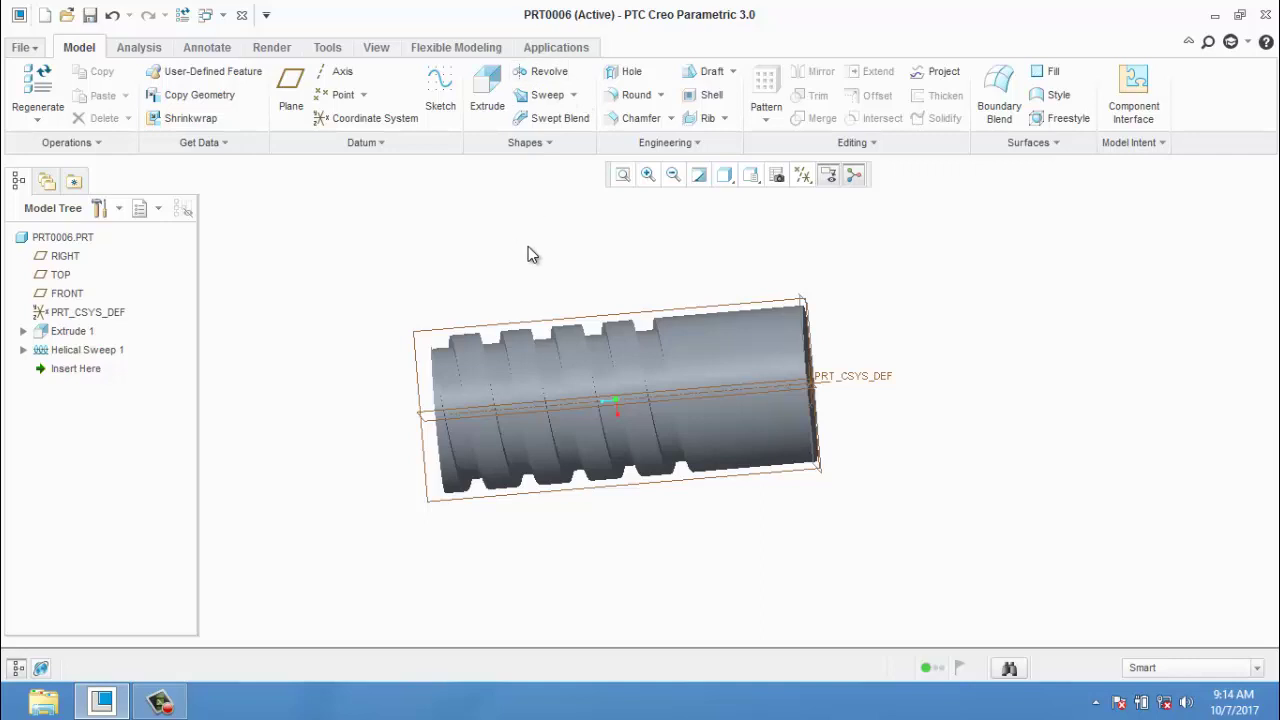
scroll(528, 254, "up", 1)
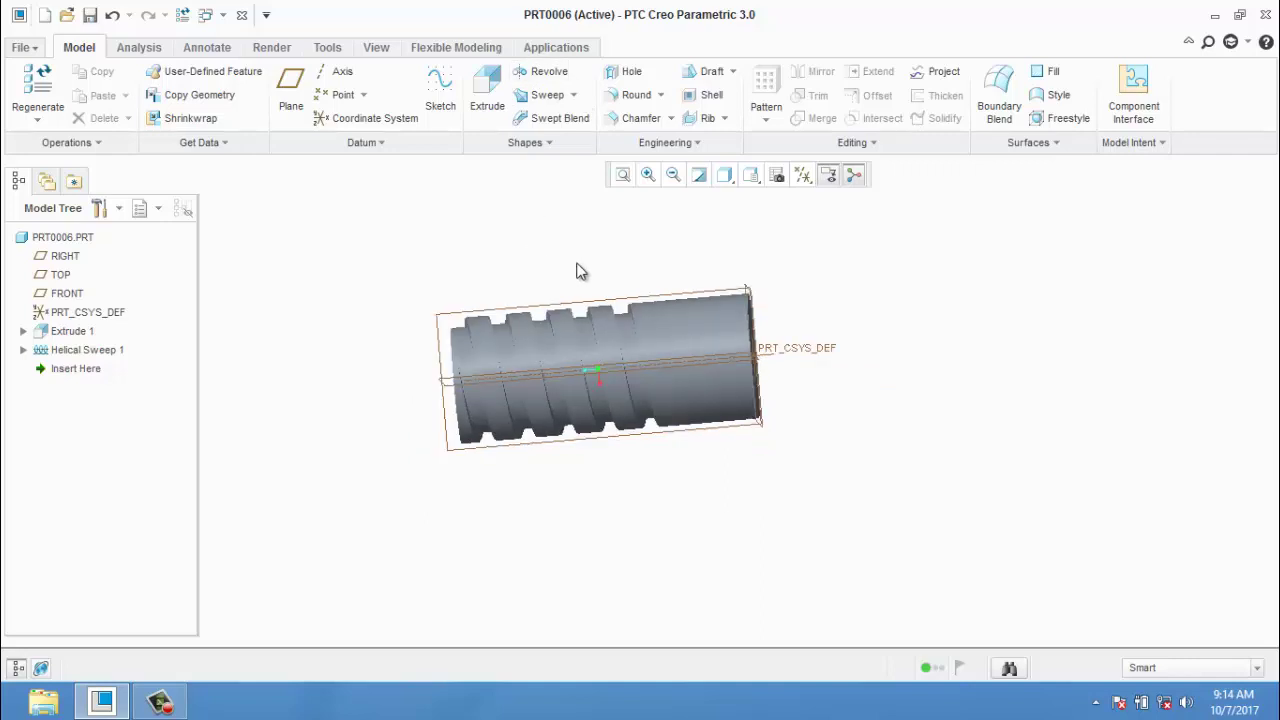